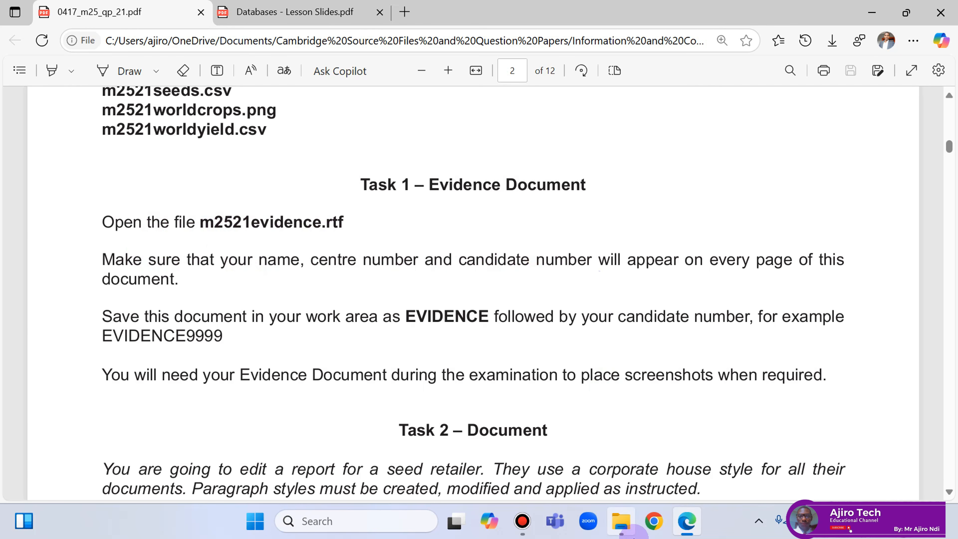
Extract all contents of the 0417_m25_sf_21 zip folder.
click(622, 521)
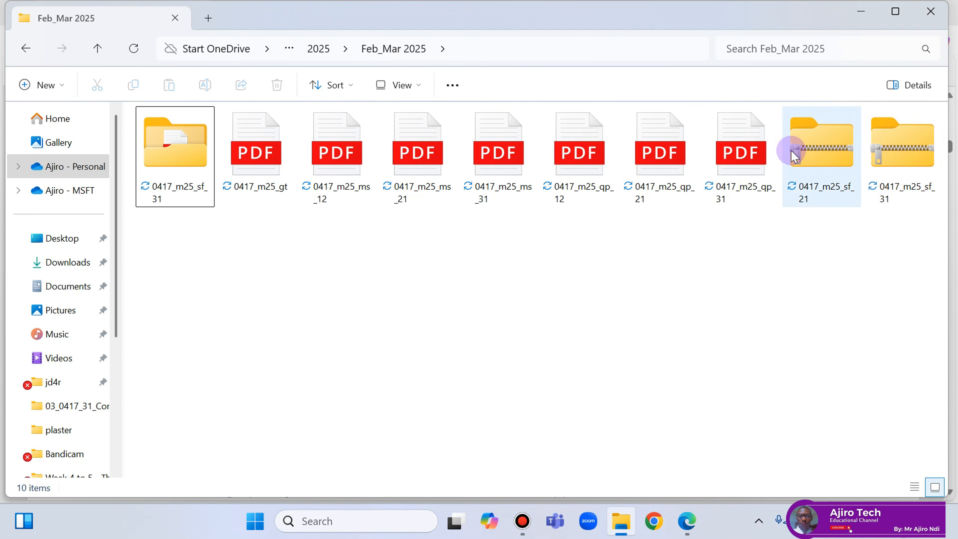
click(807, 151)
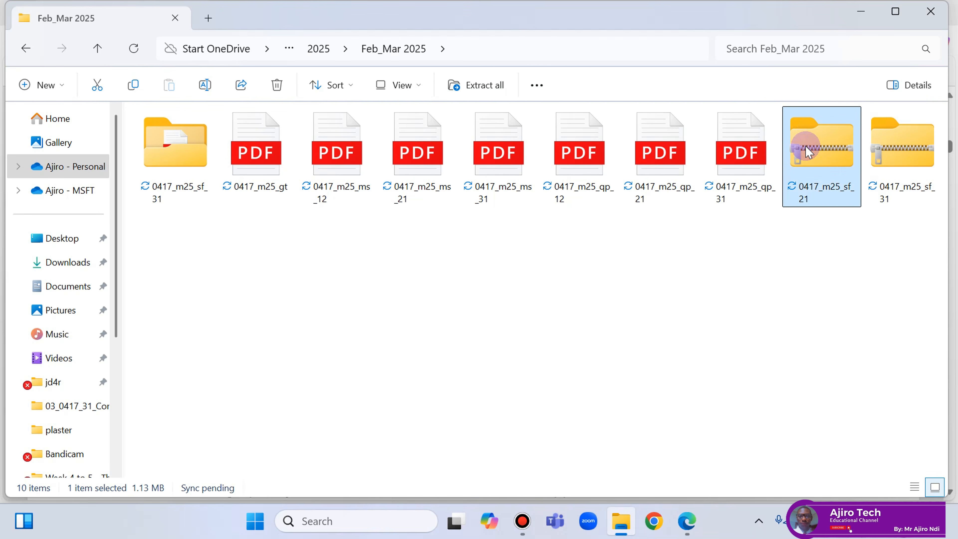
right_click(808, 152)
click(636, 204)
click(617, 427)
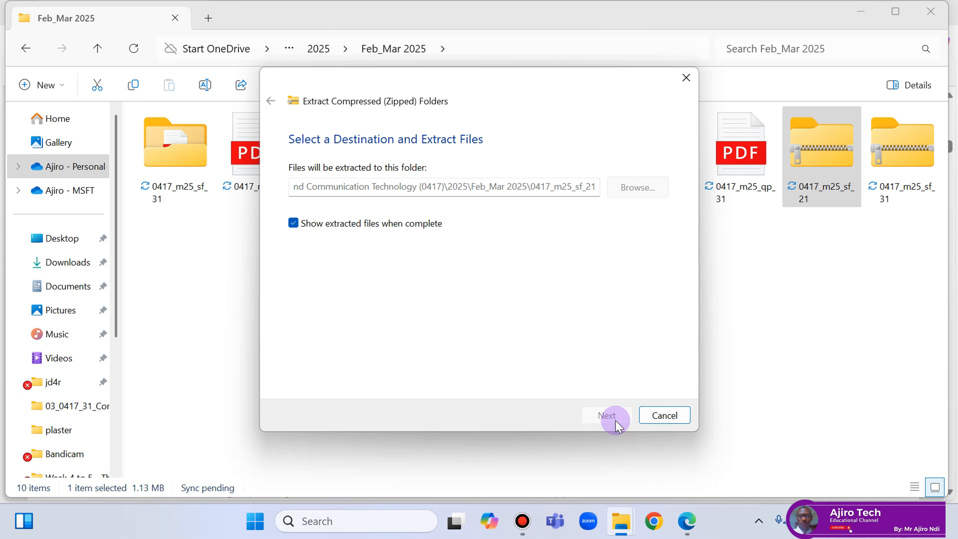
click(931, 11)
Open the Confidential Source Files March 2025 folder, show large icons, and open m2521evidence.
double_click(166, 140)
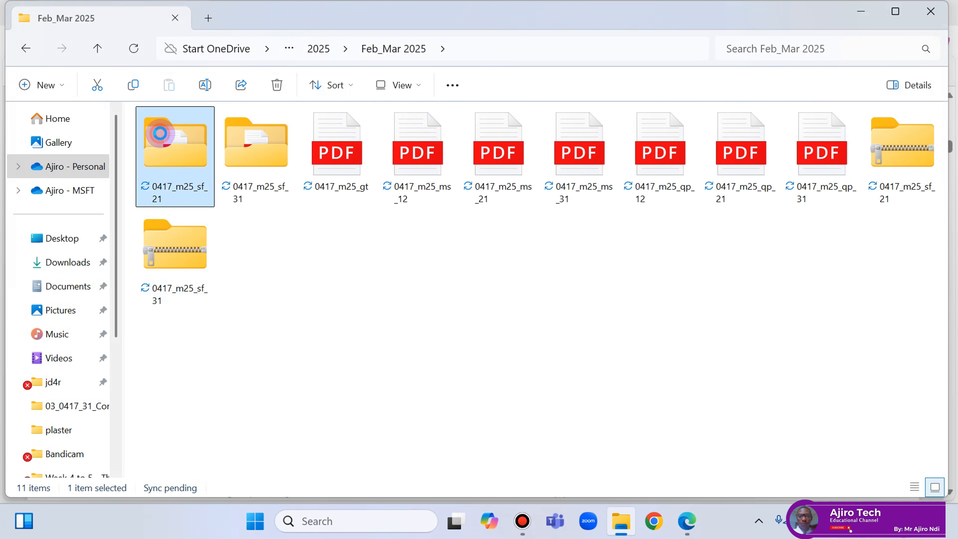
double_click(222, 139)
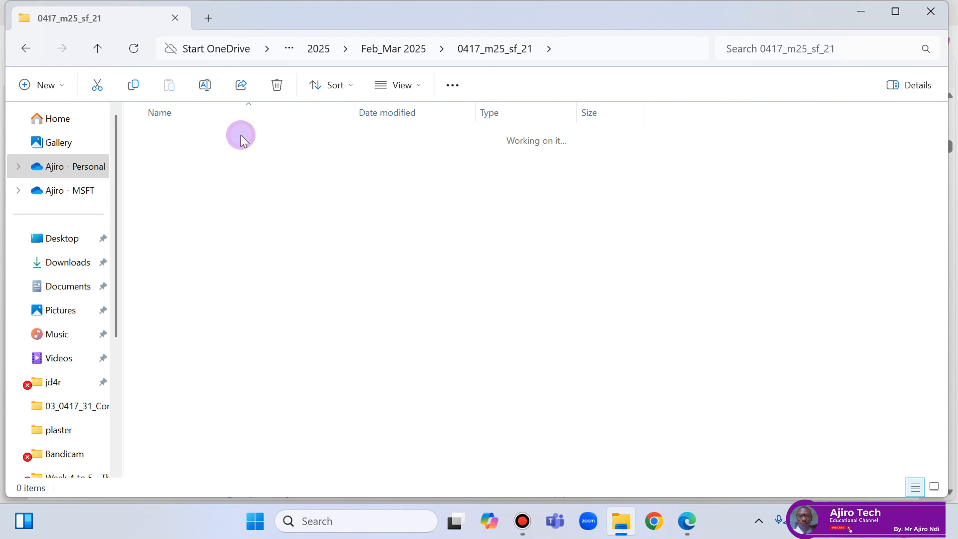
click(402, 87)
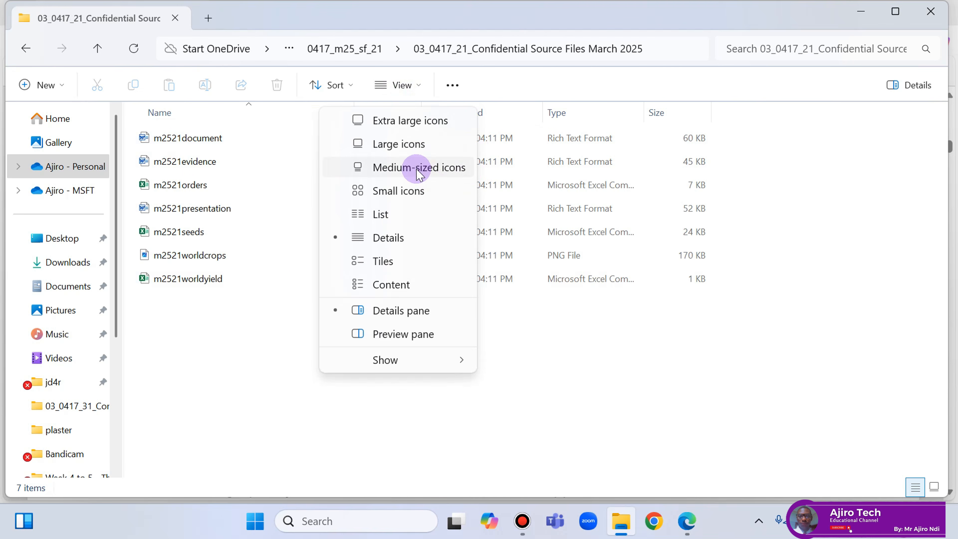
click(420, 156)
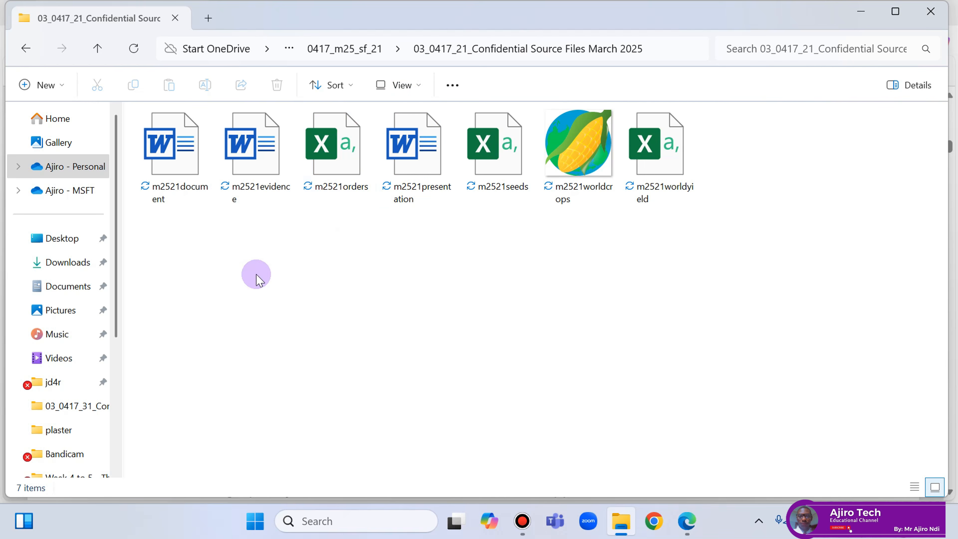
click(247, 161)
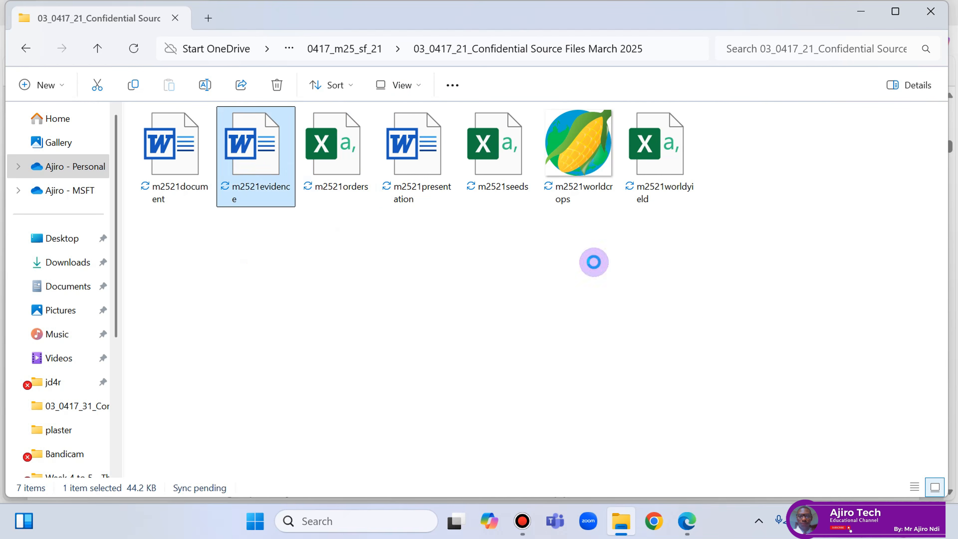
Copy the example file name EVIDENCE9999 from Task 1 of the question paper.
click(688, 521)
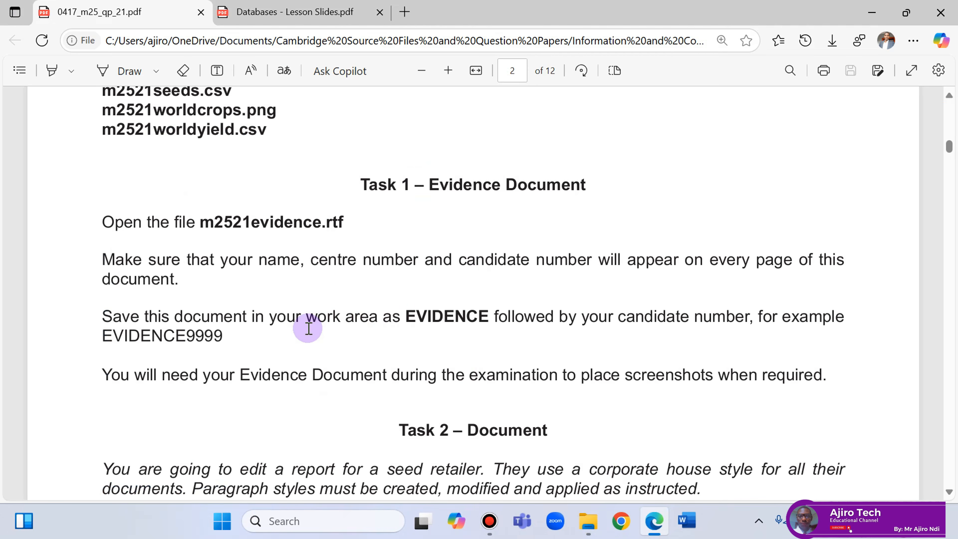
drag(407, 315, 414, 315)
click(212, 336)
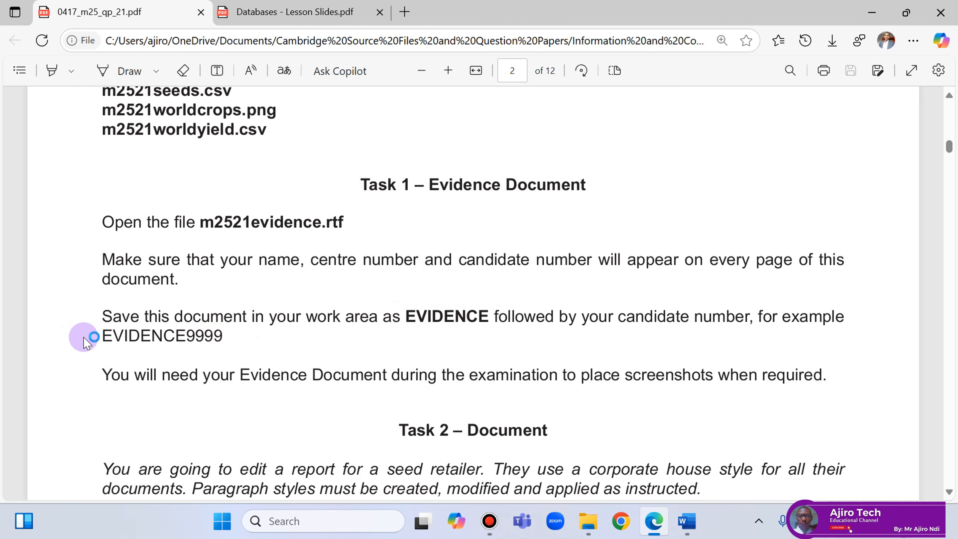
drag(105, 332, 229, 338)
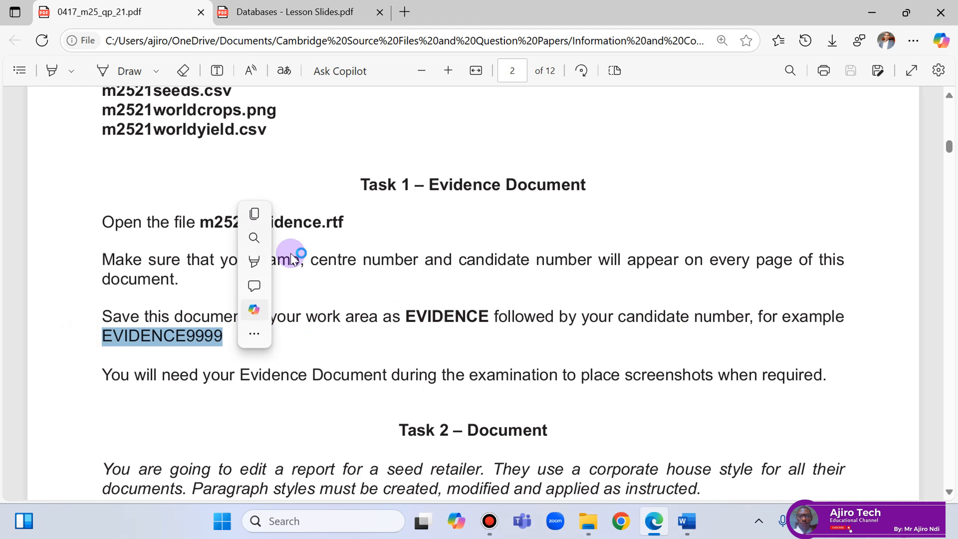
click(264, 220)
Close the old recovered m25evidence_AN017_2025 document, saving its changes.
mouse_move(687, 521)
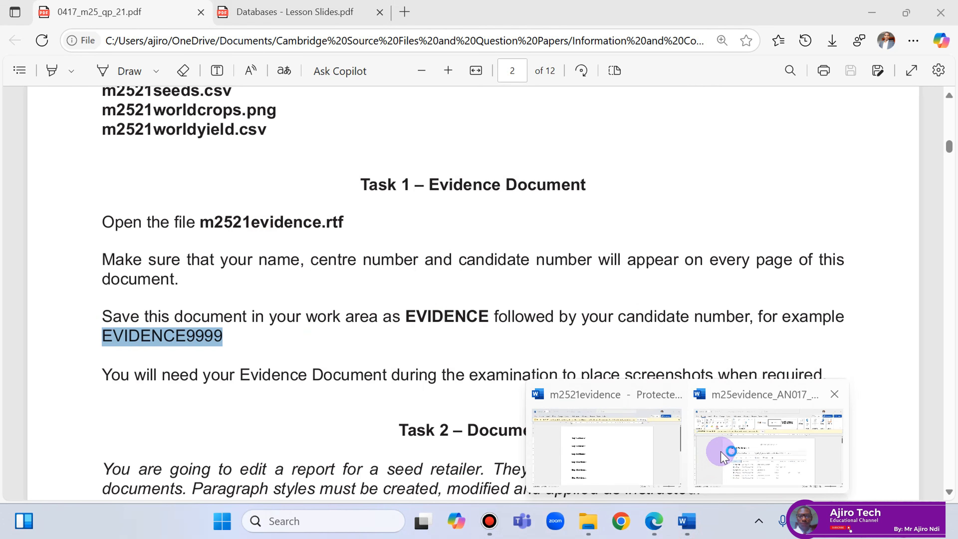
click(742, 454)
mouse_move(615, 453)
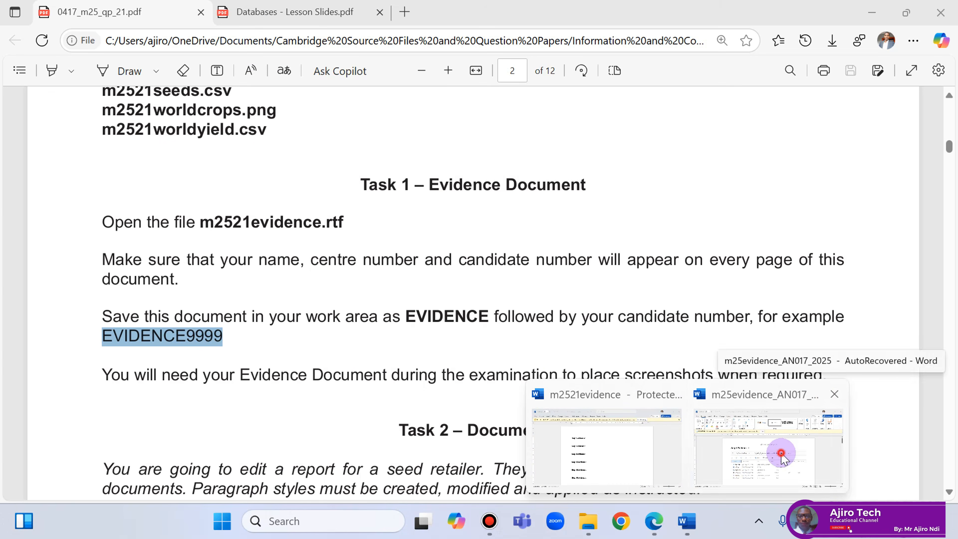
click(778, 449)
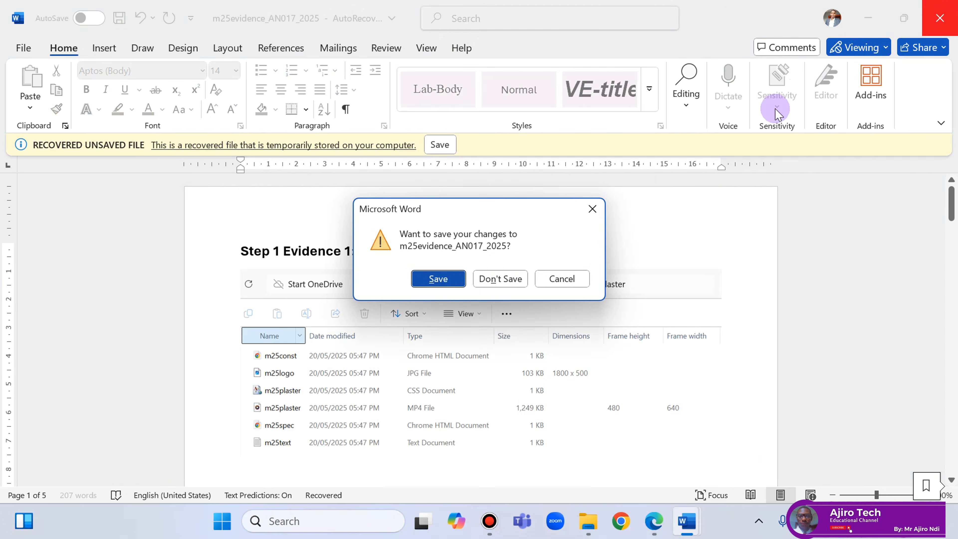
click(442, 280)
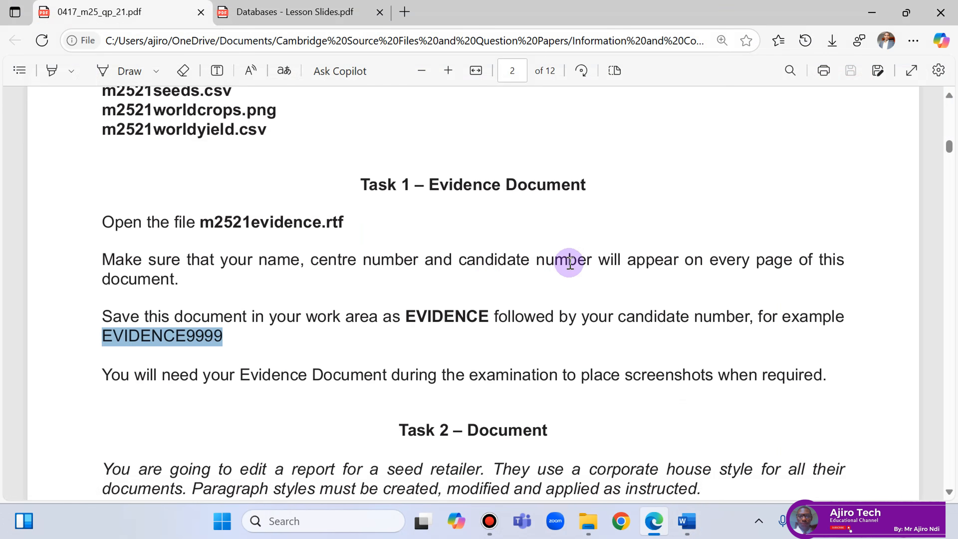
click(686, 521)
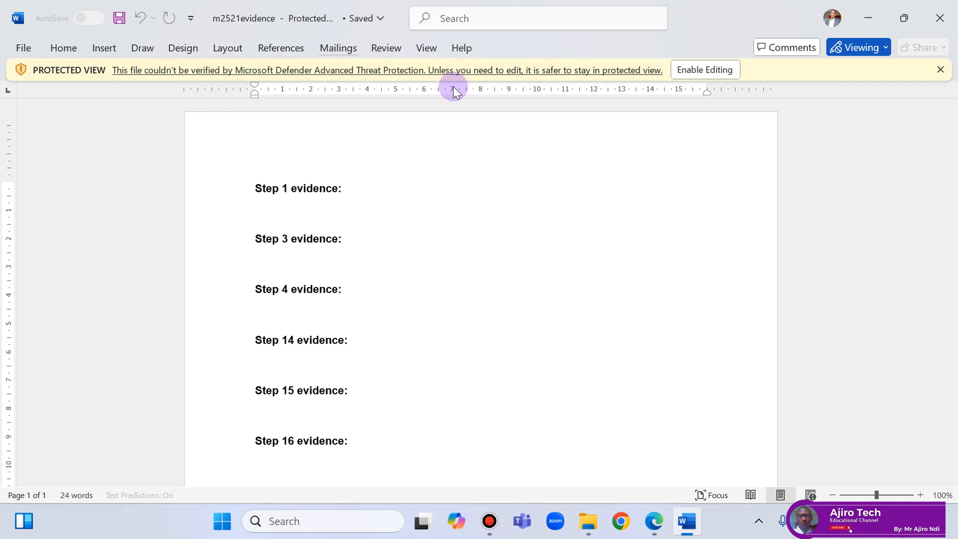
Enable editing and set top, bottom, left and right margins of m2521evidence to 2 cm.
click(704, 71)
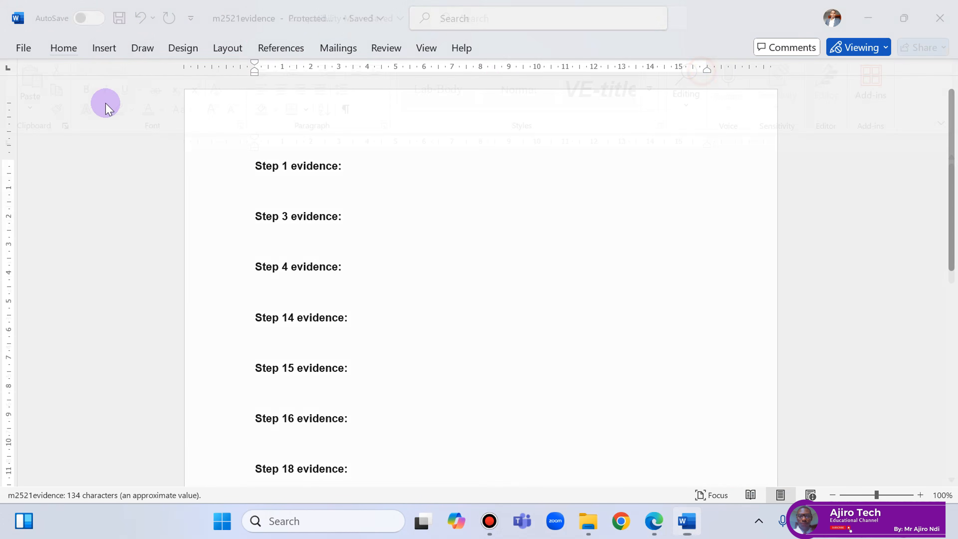
click(222, 48)
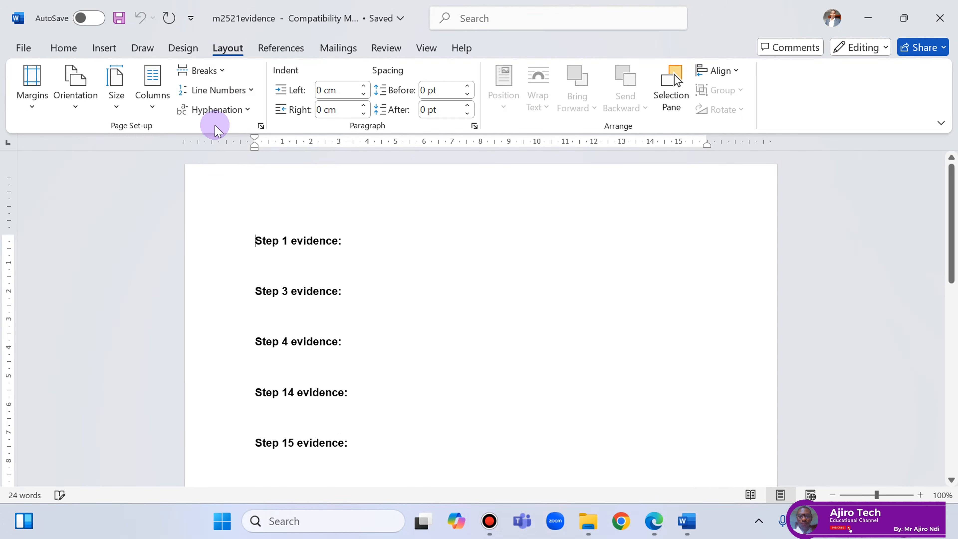
click(259, 125)
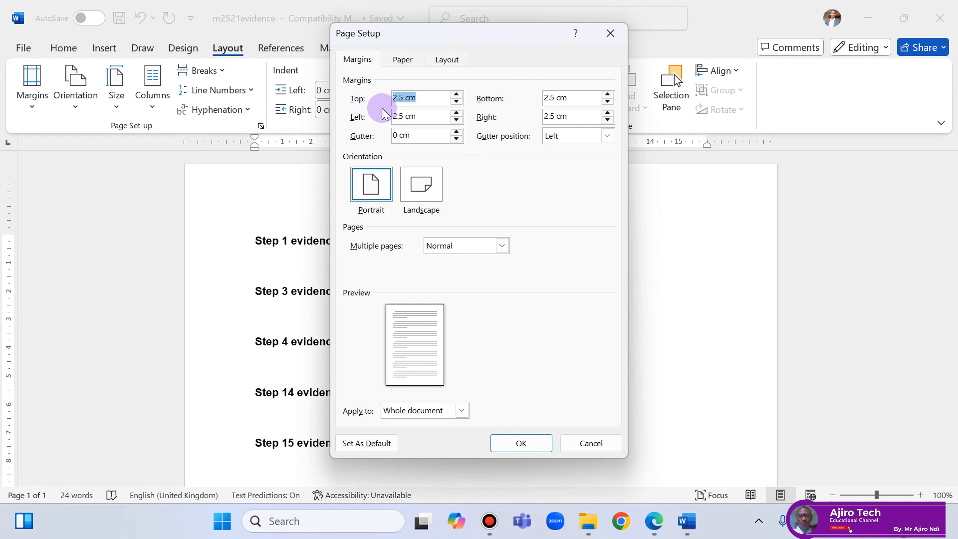
key(Tab)
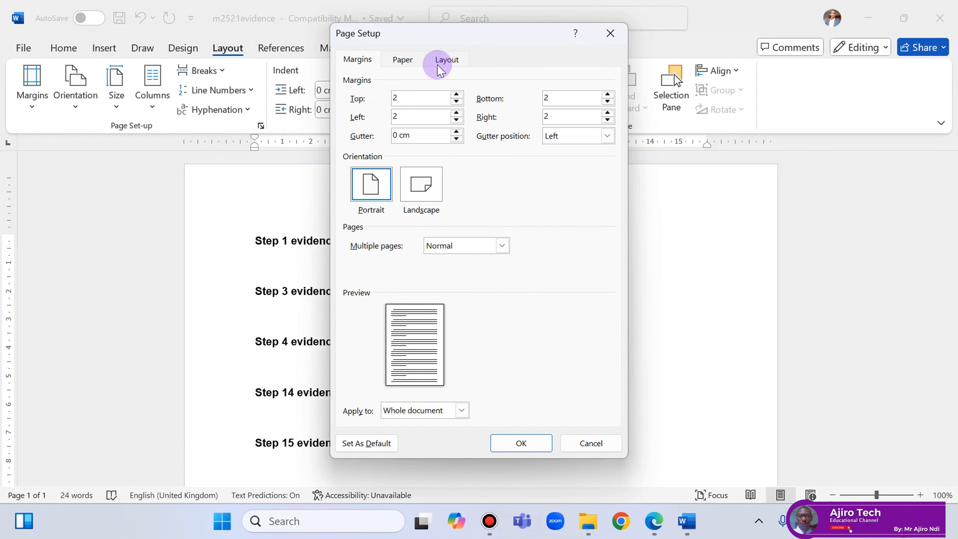
click(403, 59)
click(513, 444)
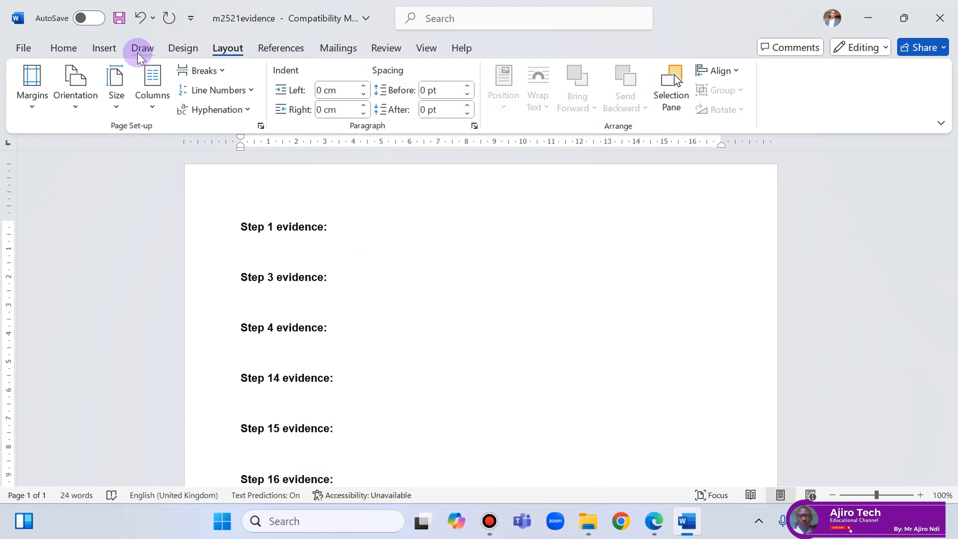
click(102, 47)
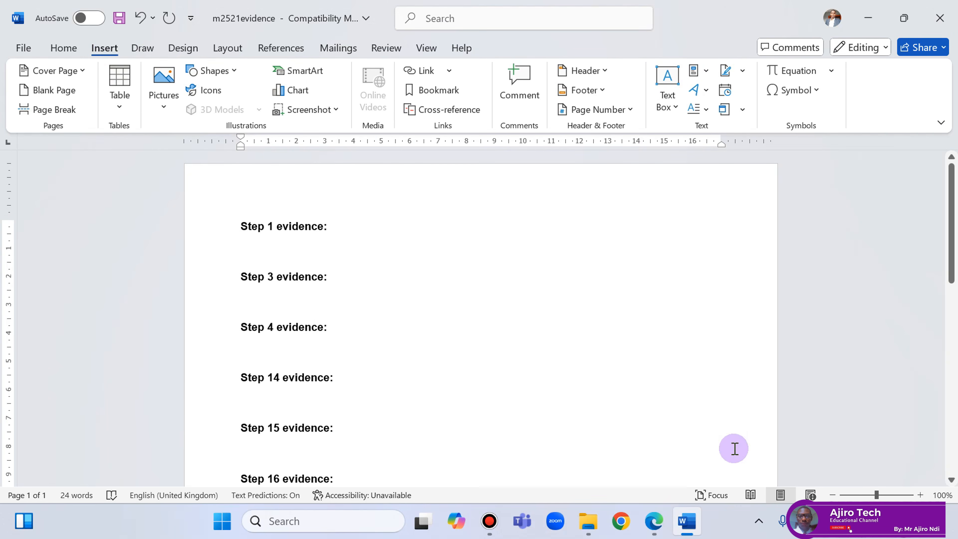
Pen-underline 'every page' in Task 1 and write a circled H and f above it.
click(654, 521)
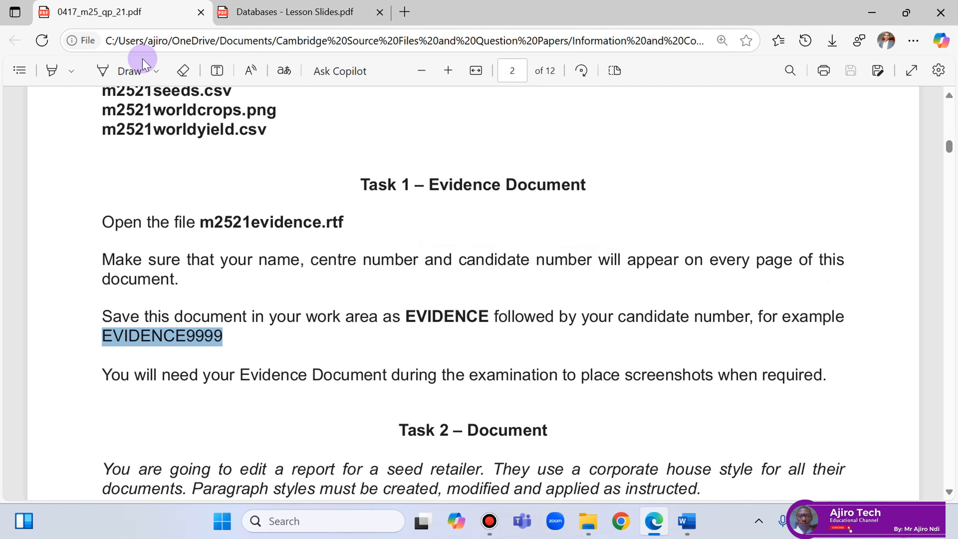
click(128, 71)
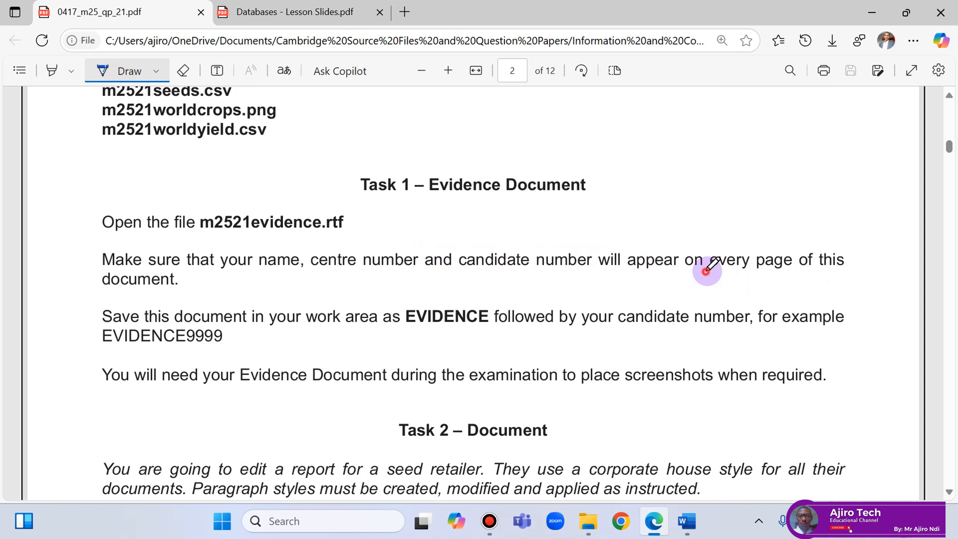
drag(776, 265, 777, 266)
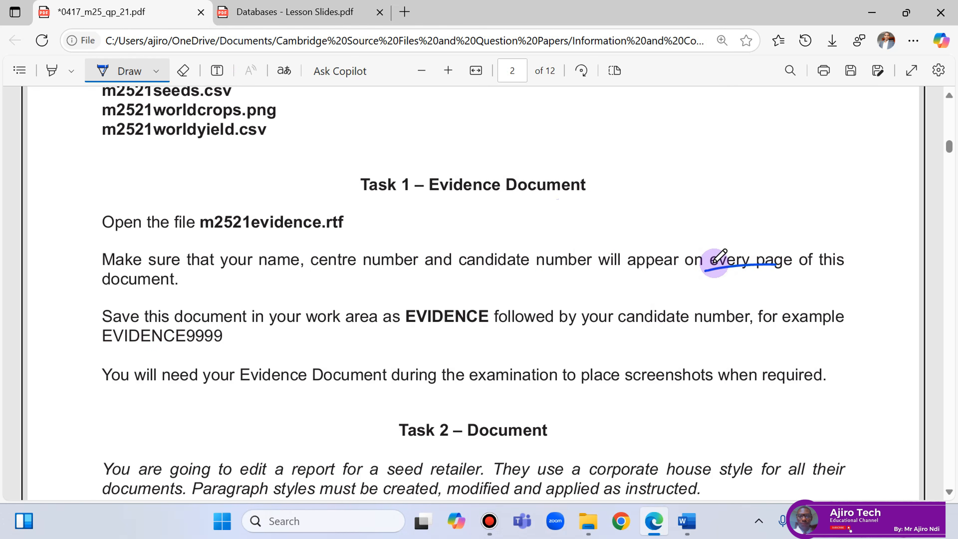
mouse_move(705, 205)
mouse_down()
mouse_move(705, 232)
mouse_move(739, 196)
mouse_move(763, 230)
mouse_up()
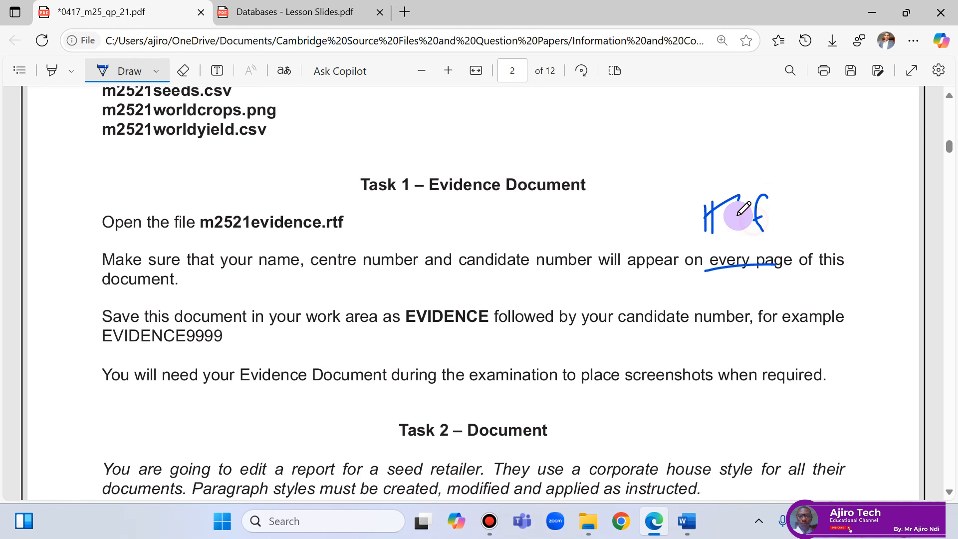
mouse_move(703, 197)
mouse_down()
mouse_move(694, 234)
mouse_move(726, 192)
mouse_up()
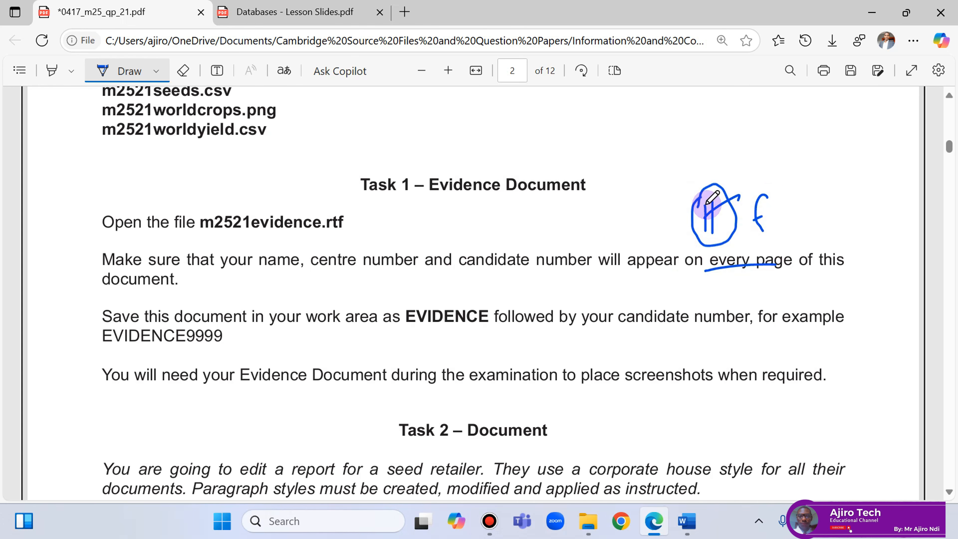
click(686, 521)
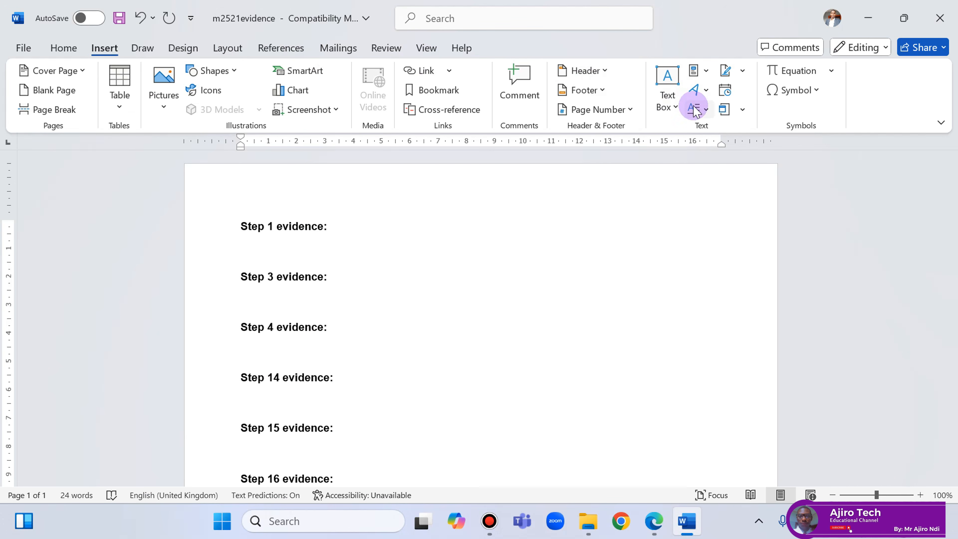
Insert a blank three-part header and type the candidate's name and numbers in the centre.
click(592, 71)
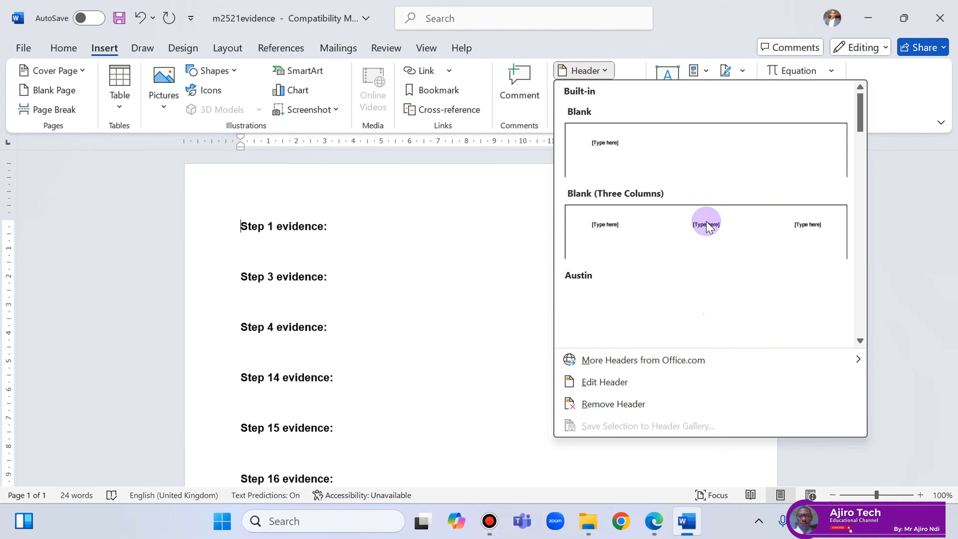
click(707, 225)
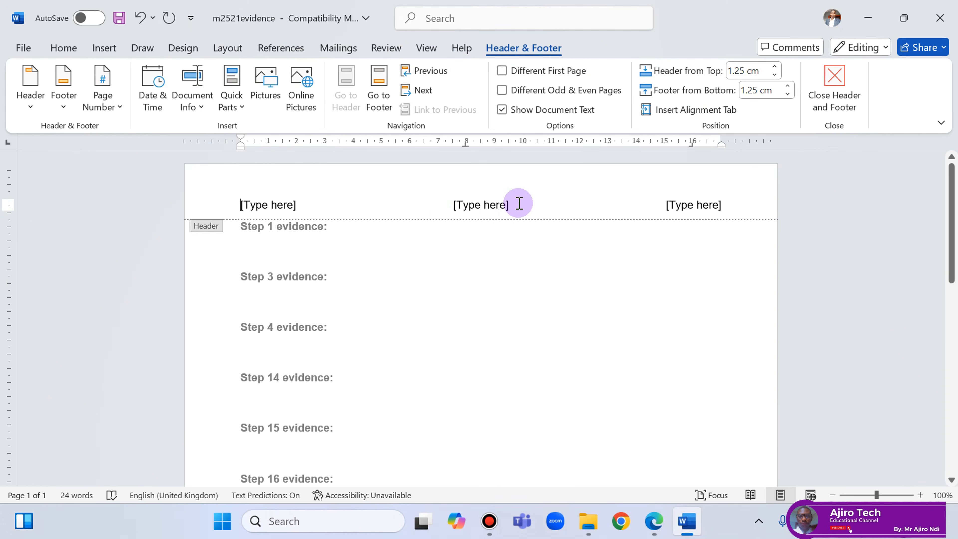
click(463, 201)
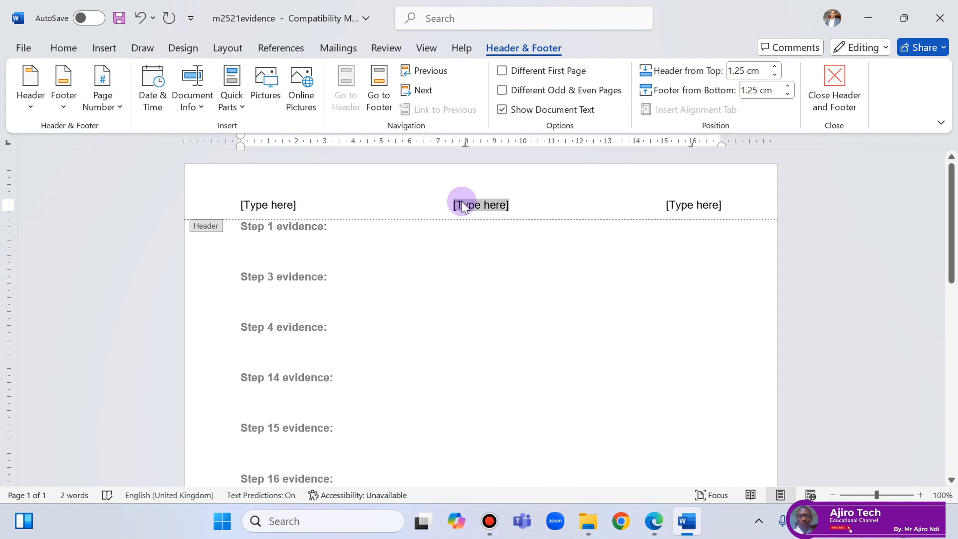
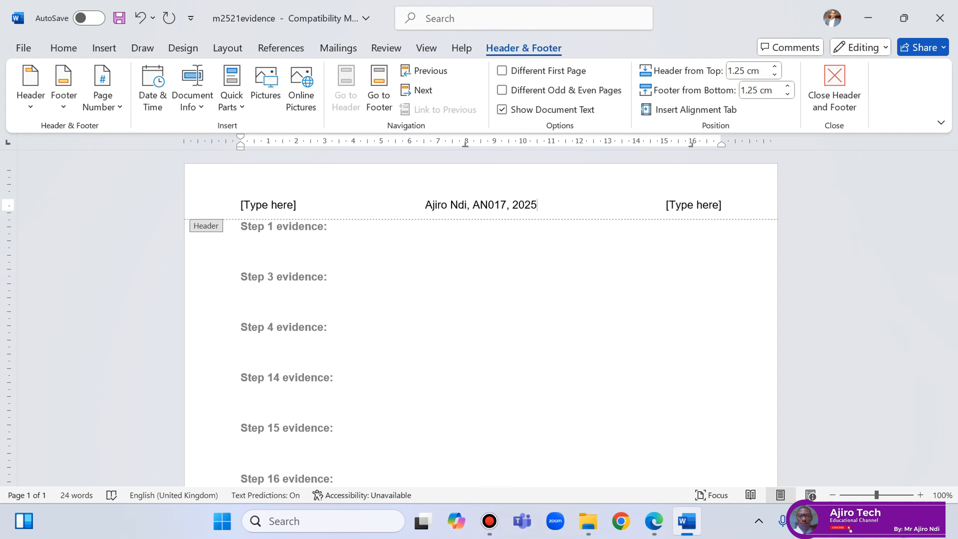
Delete the left and right header placeholders and close the header.
click(675, 211)
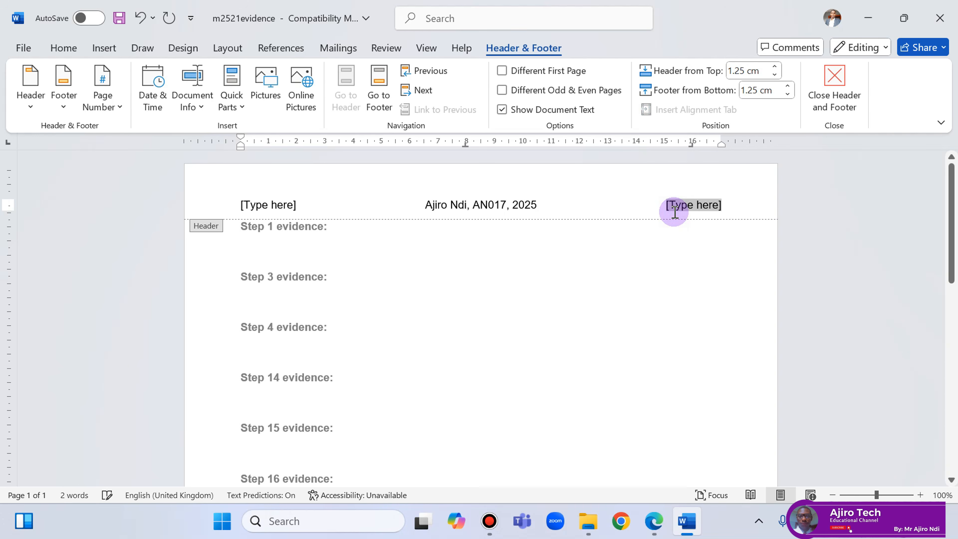
key(Delete)
click(252, 206)
key(Delete)
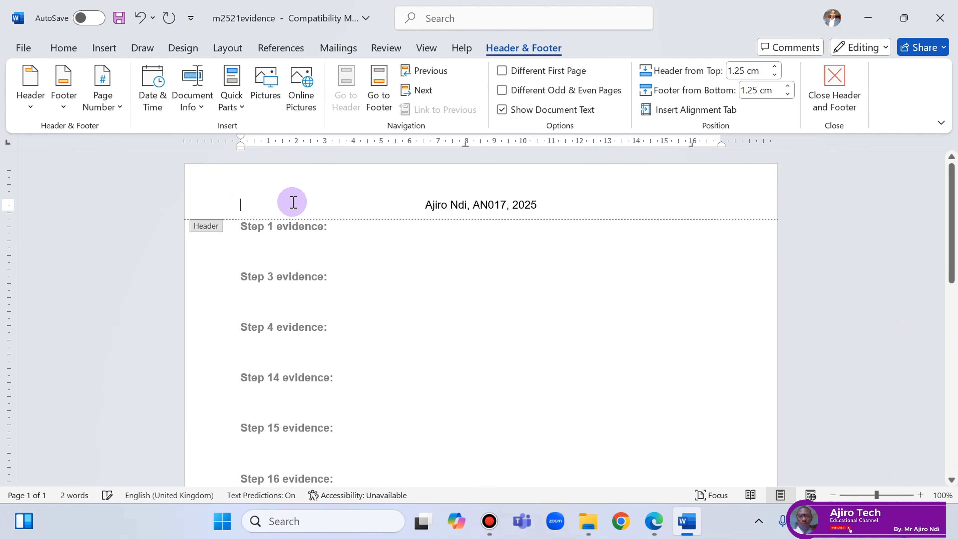
click(839, 85)
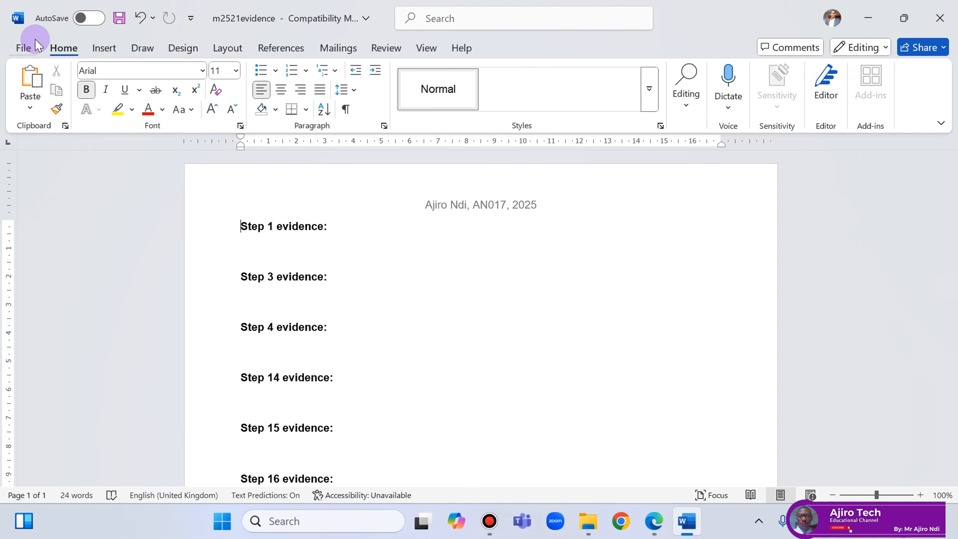
Save the document as EVIDENCE2025 in Word Document format, accepting the format upgrade.
click(34, 48)
click(57, 279)
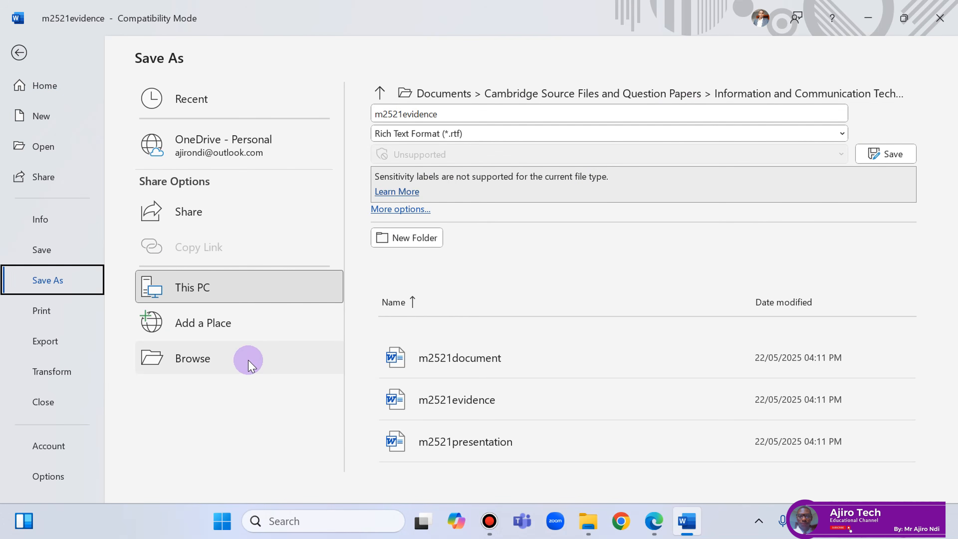
click(212, 357)
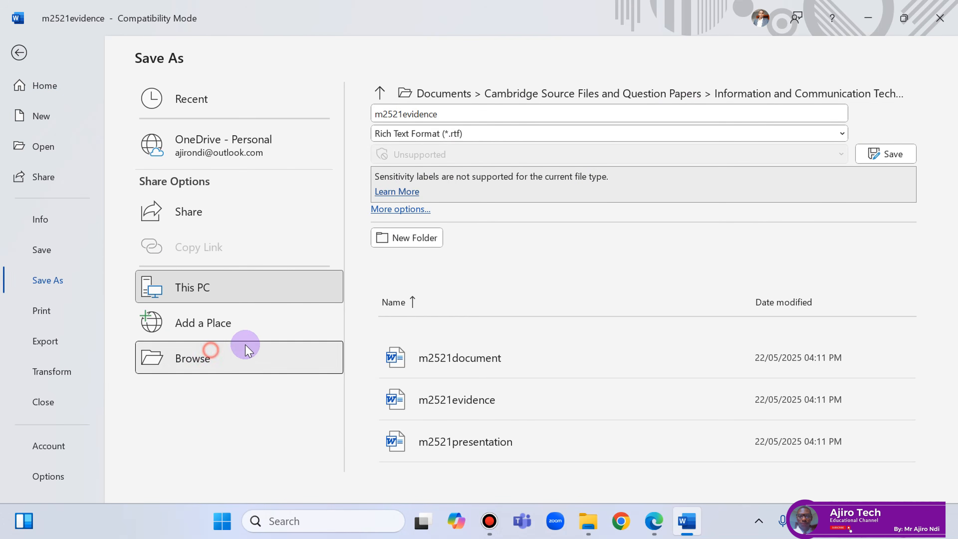
right_click(142, 249)
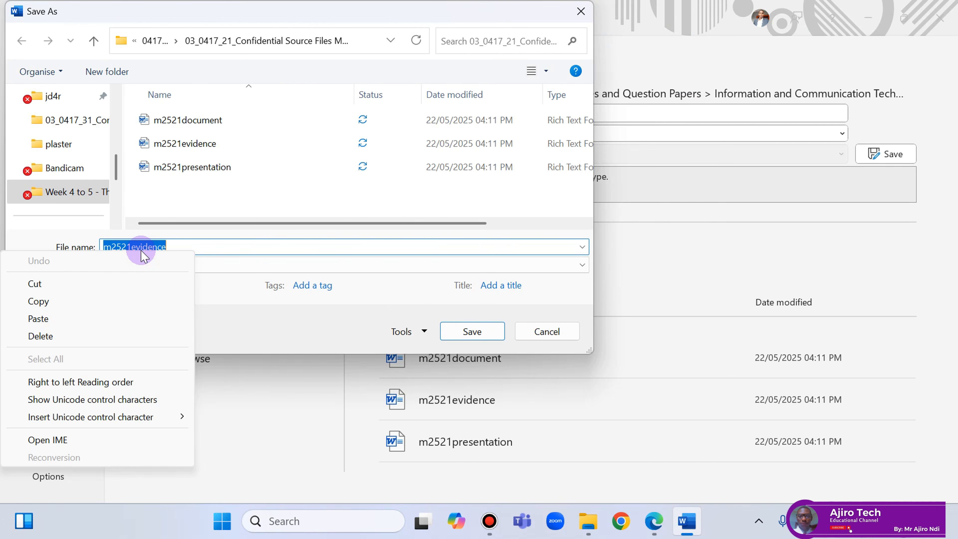
click(91, 318)
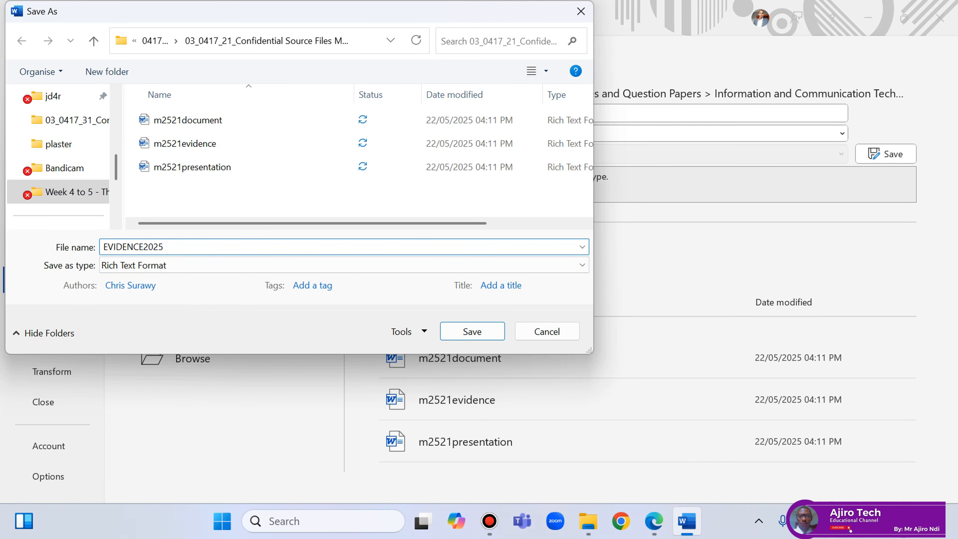
click(159, 266)
click(158, 282)
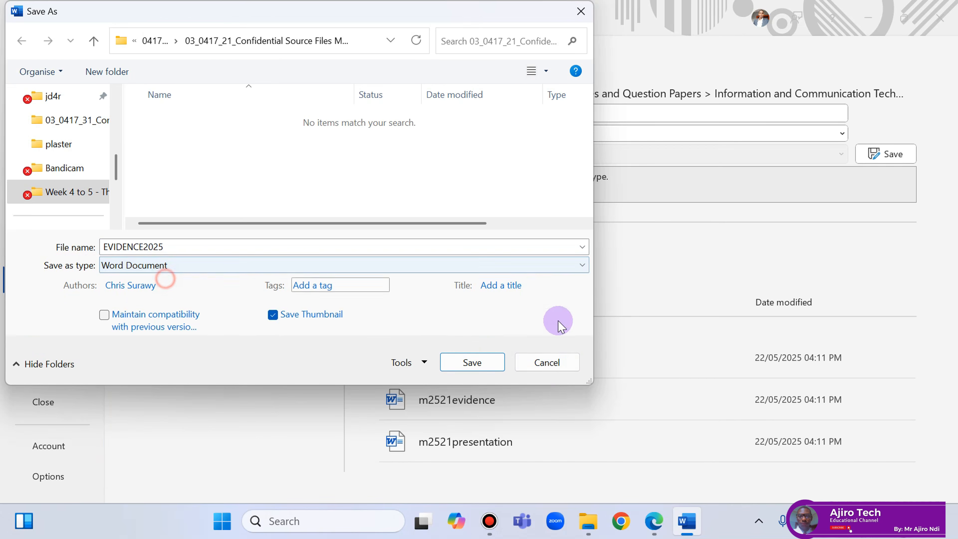
click(471, 363)
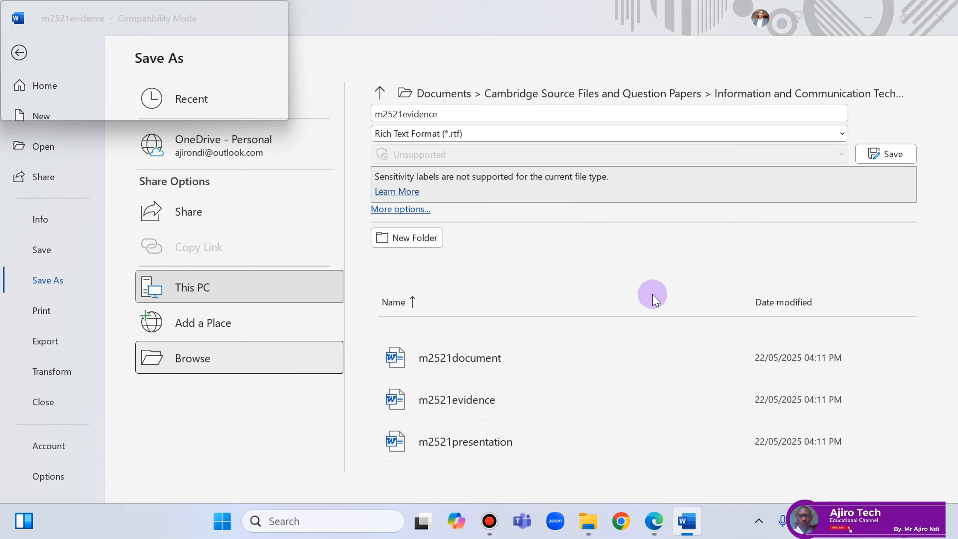
click(510, 300)
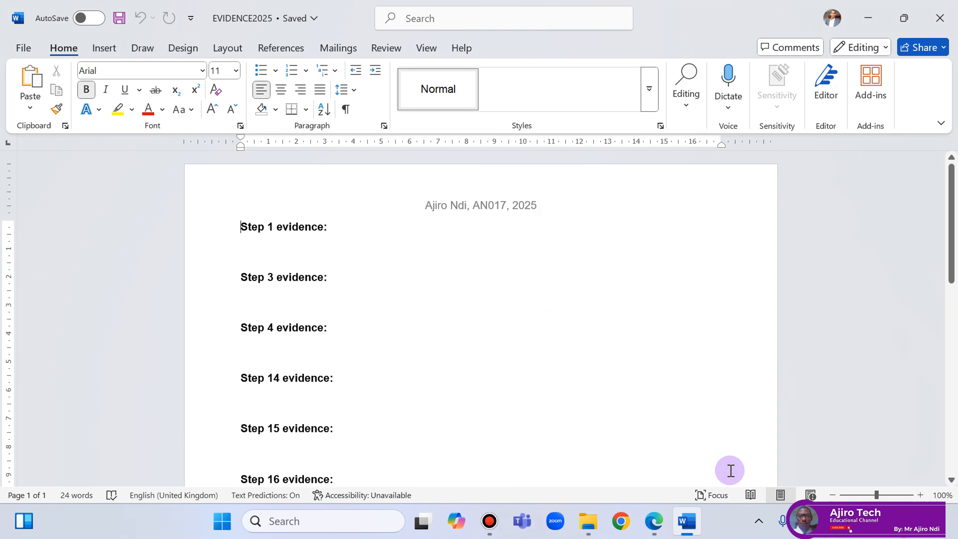
On the Task 3 Database page, underline 'some reports' and the same-currency-symbol requirement.
click(655, 521)
scroll(656, 271, down, 5)
scroll(655, 275, down, 15)
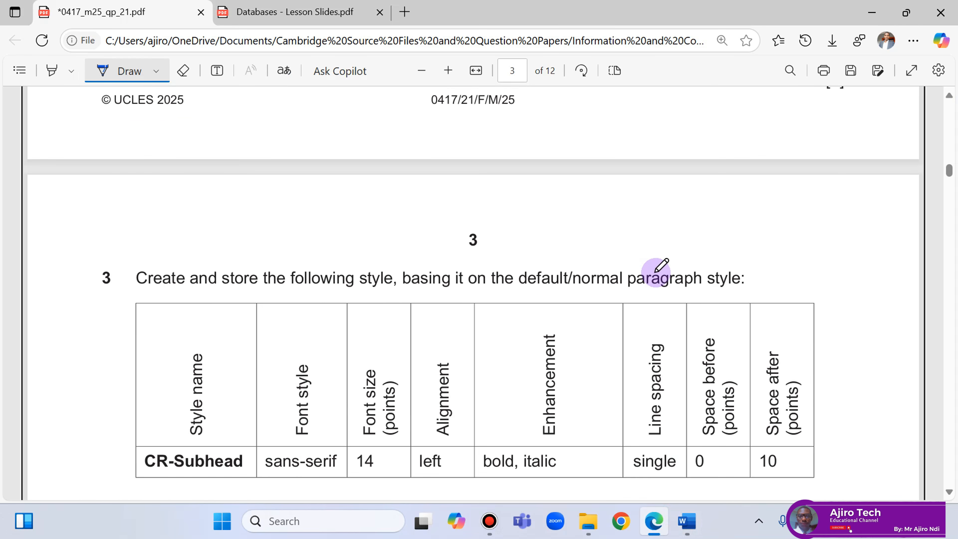
scroll(660, 264, down, 15)
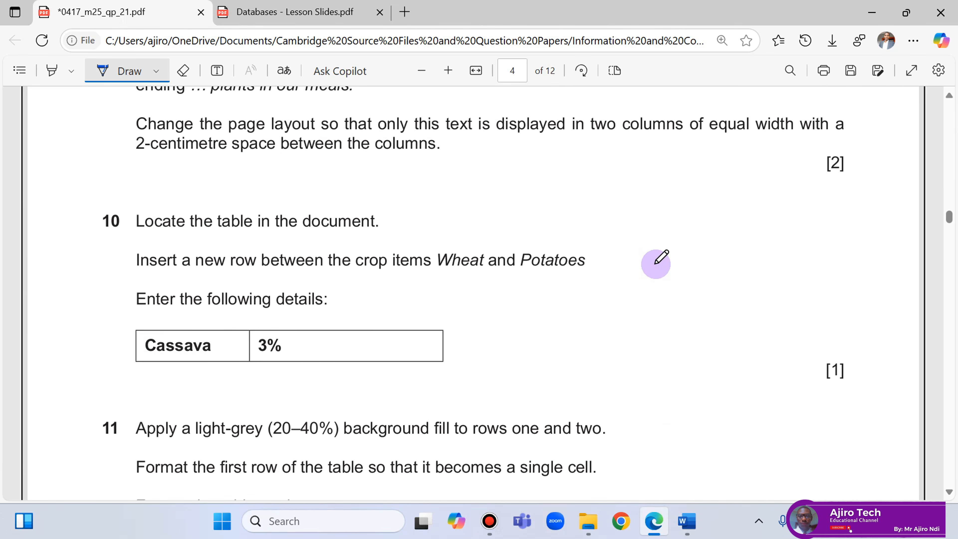
scroll(657, 259, down, 10)
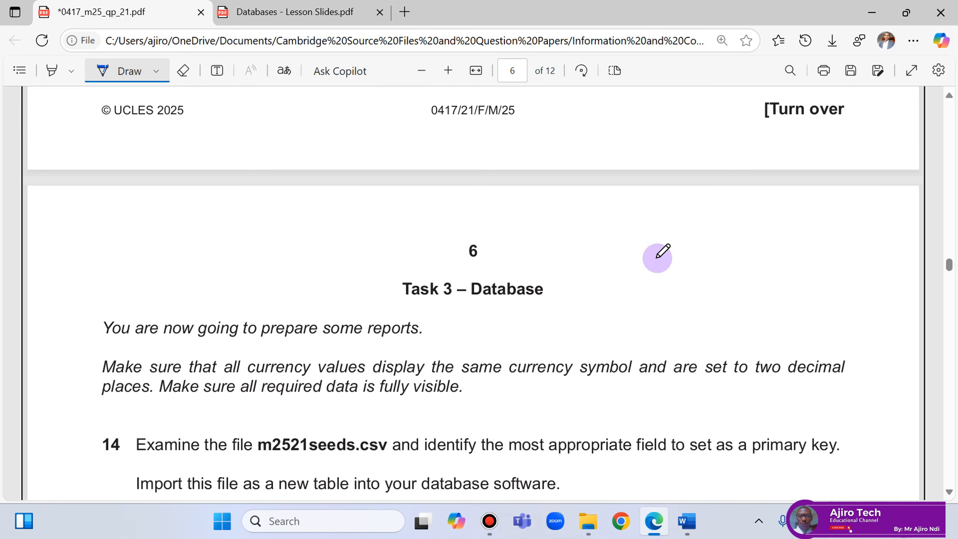
drag(333, 267, 388, 268)
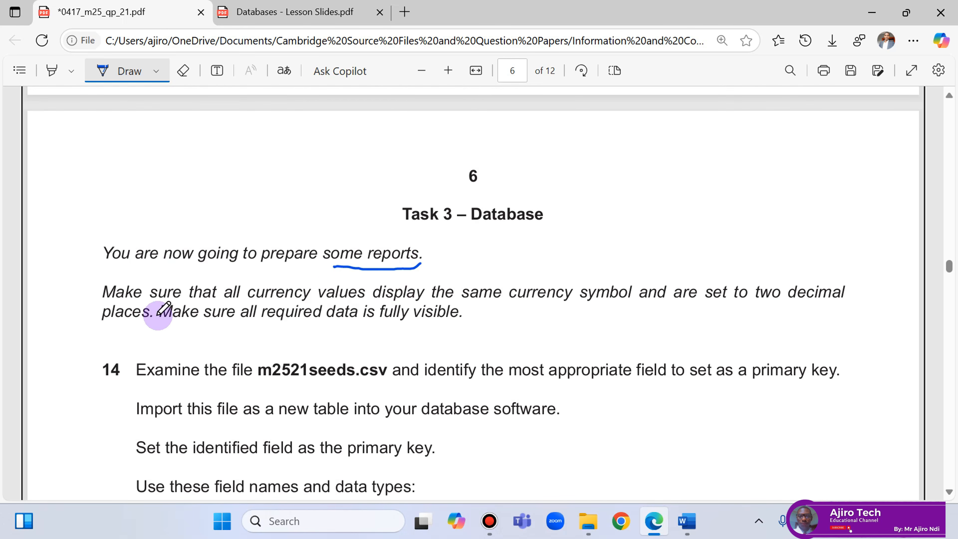
drag(249, 302, 313, 299)
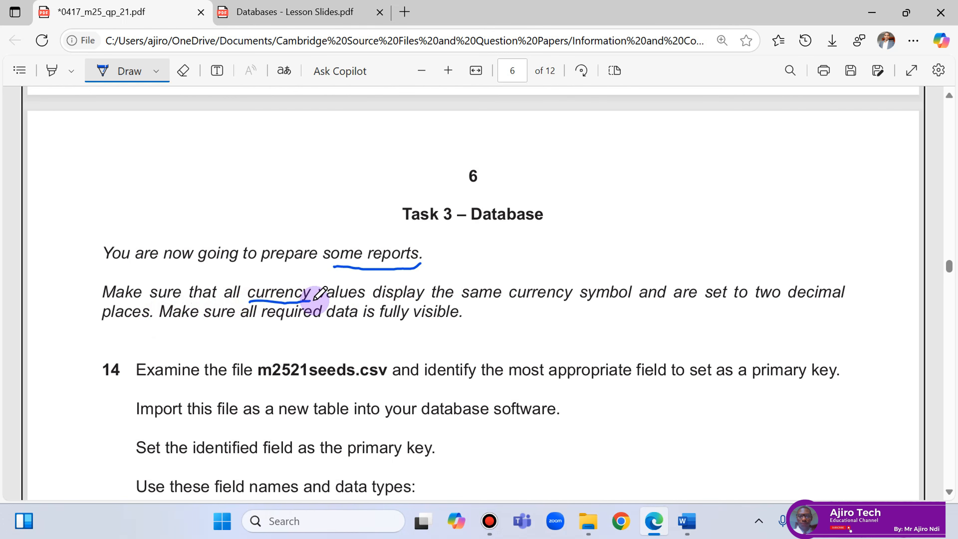
drag(407, 301, 651, 303)
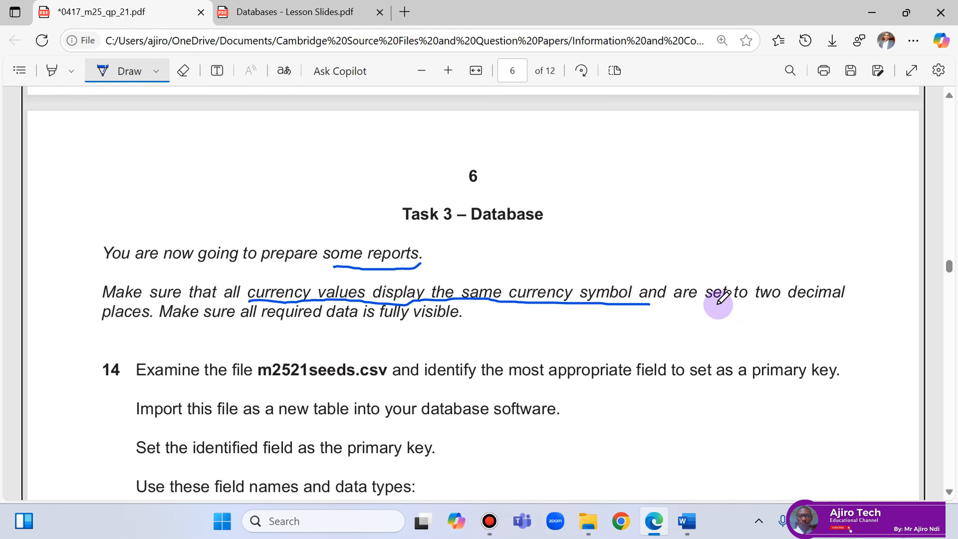
Underline 'set to two decimal' and 'fully visible', then scroll to the field names table.
drag(718, 303, 858, 302)
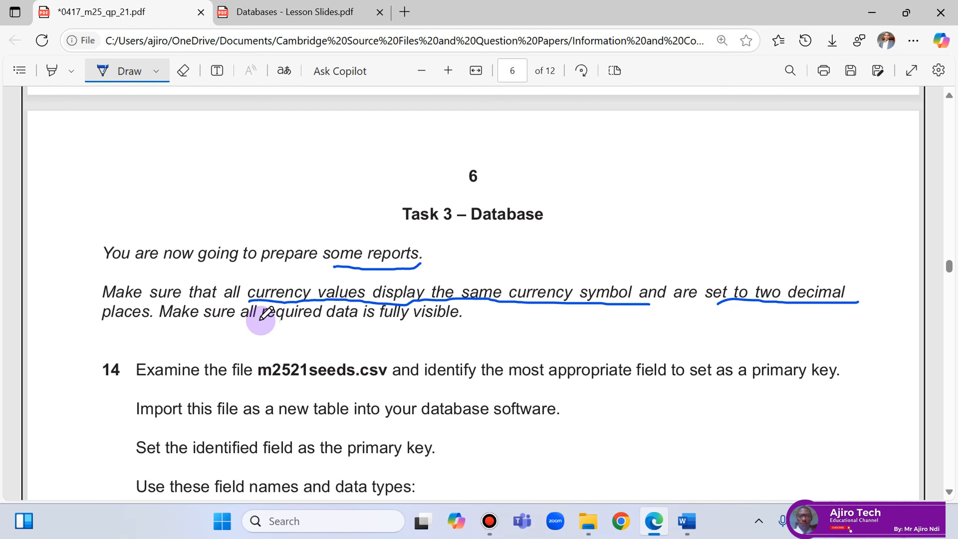
drag(375, 324, 467, 321)
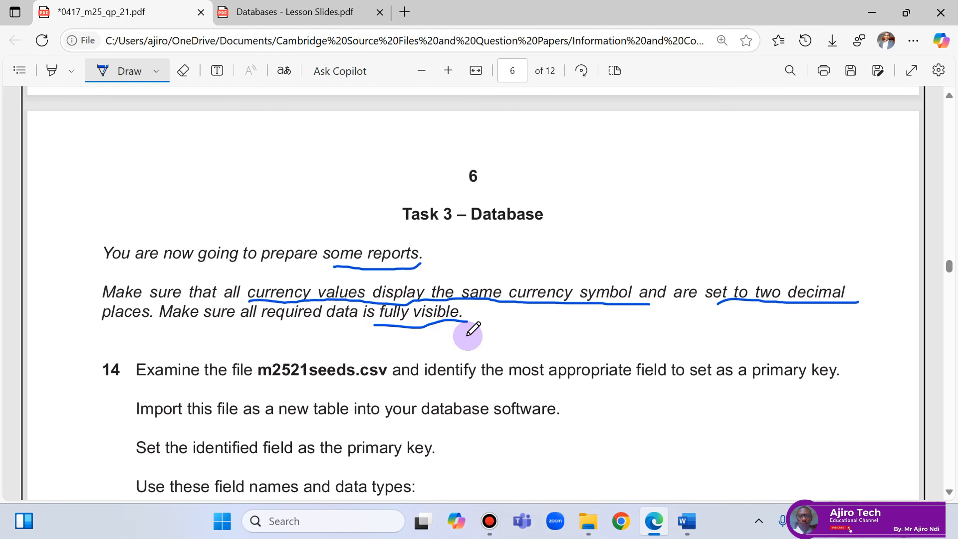
scroll(468, 335, down, 2)
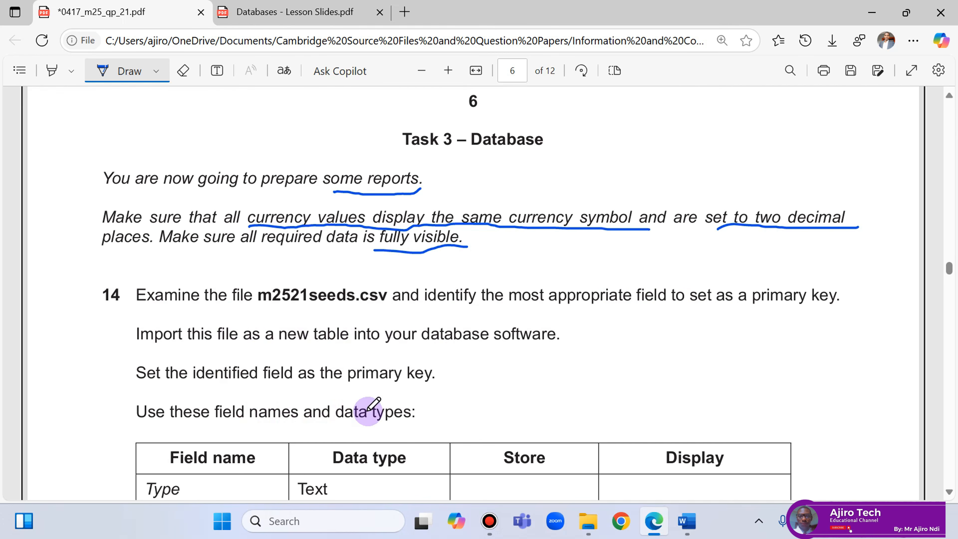
scroll(456, 325, down, 5)
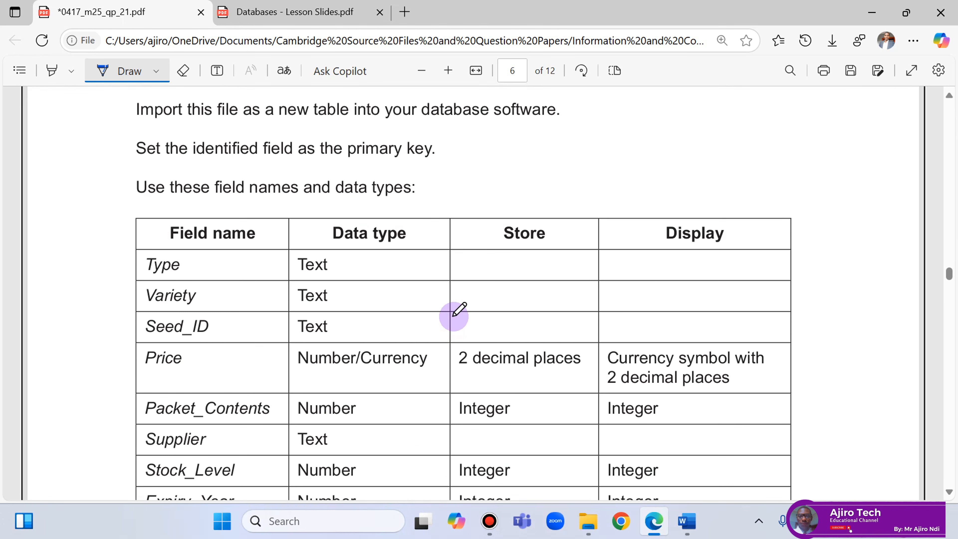
scroll(351, 319, down, 2)
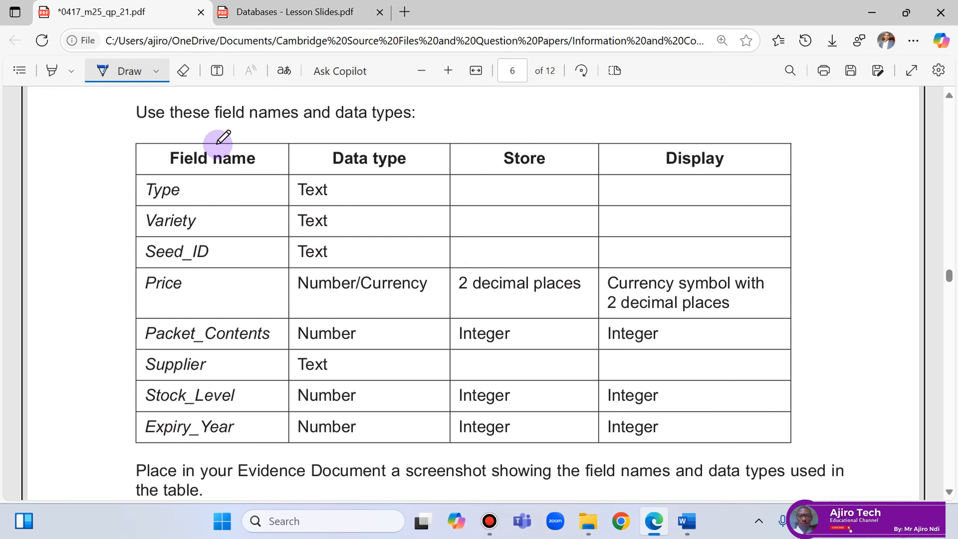
Open the Databases - Lesson Slides tab and scroll to page 4 on primary and foreign keys.
click(242, 24)
scroll(392, 264, down, 20)
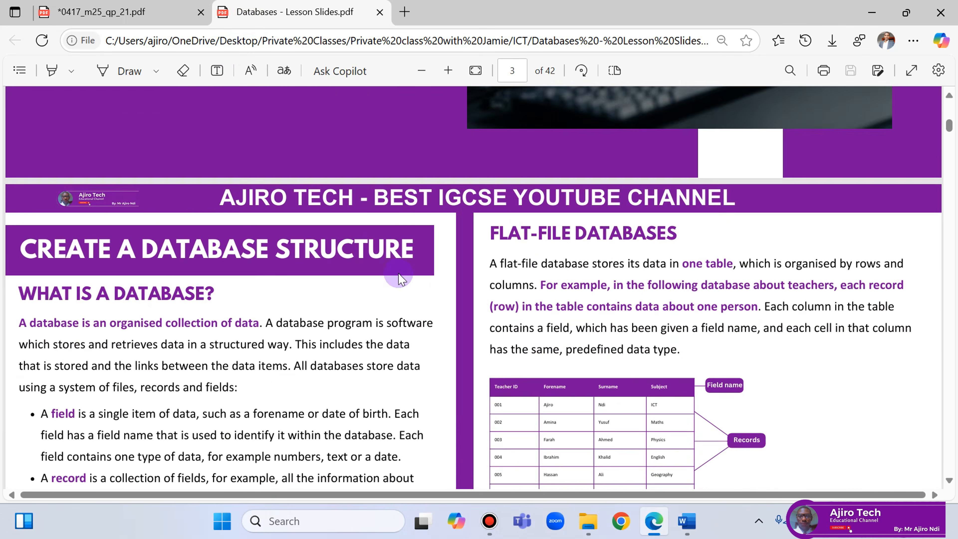
scroll(400, 279, down, 4)
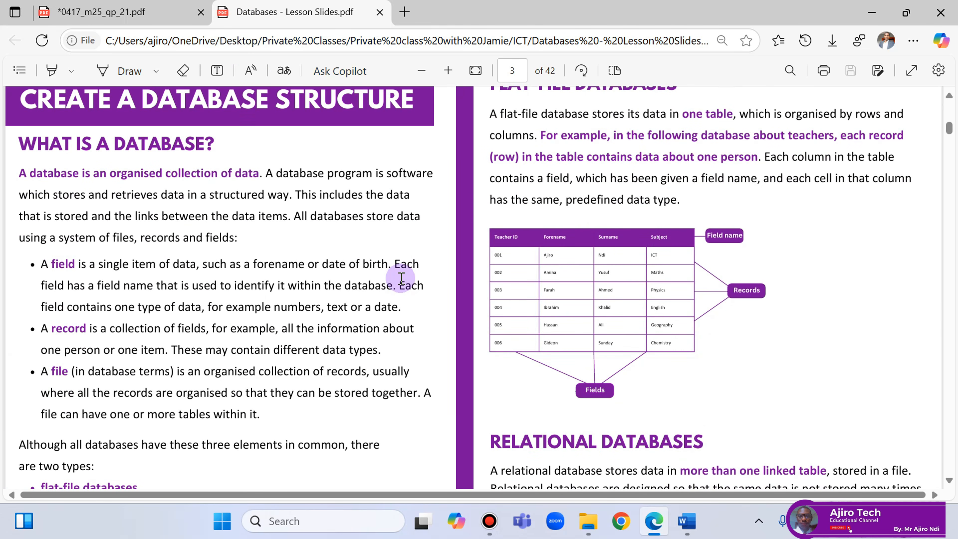
scroll(465, 334, up, 6)
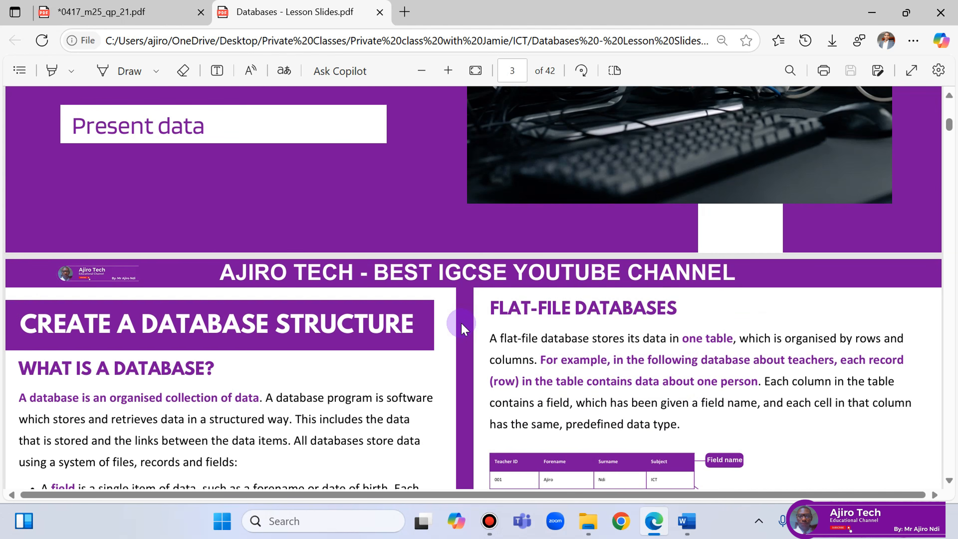
scroll(464, 328, down, 2)
scroll(466, 327, down, 2)
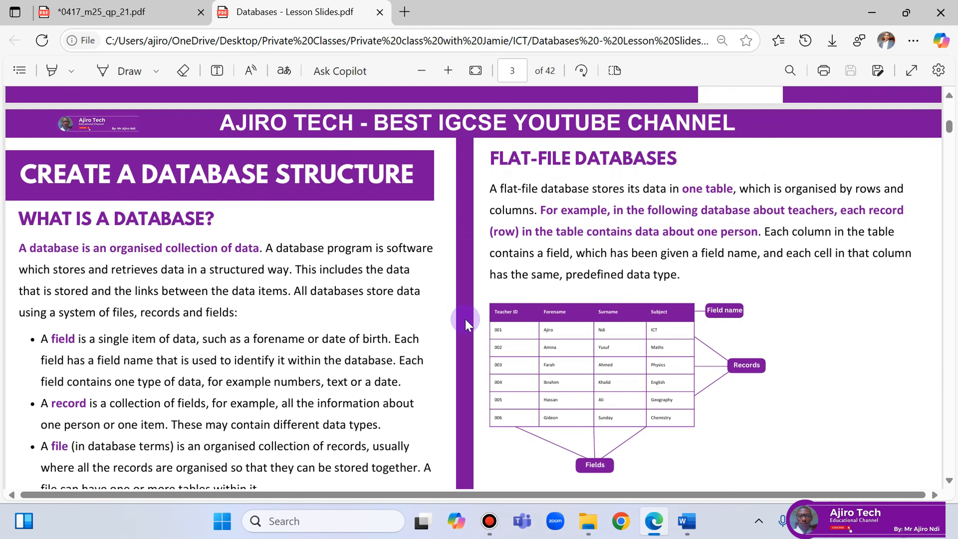
scroll(468, 325, down, 2)
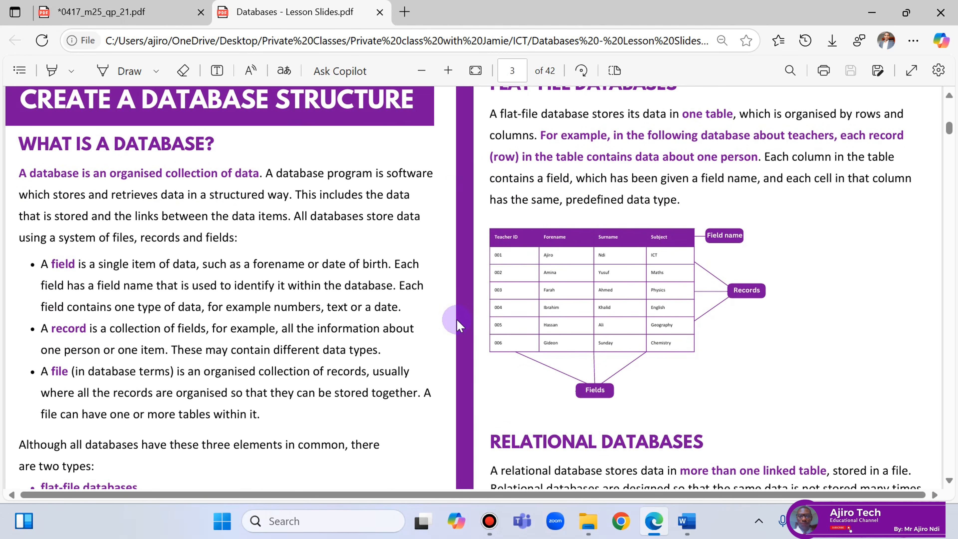
scroll(187, 315, down, 2)
scroll(768, 318, up, 3)
scroll(769, 317, down, 13)
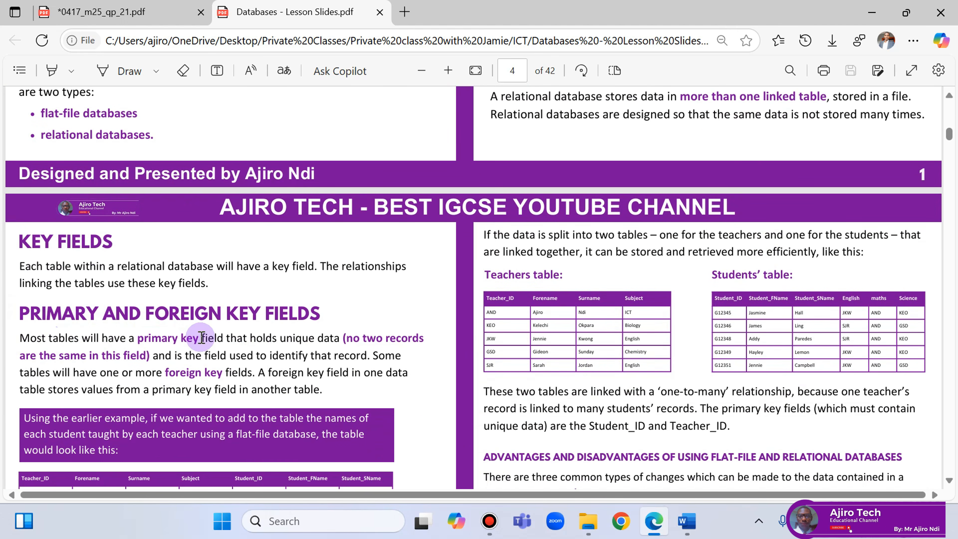
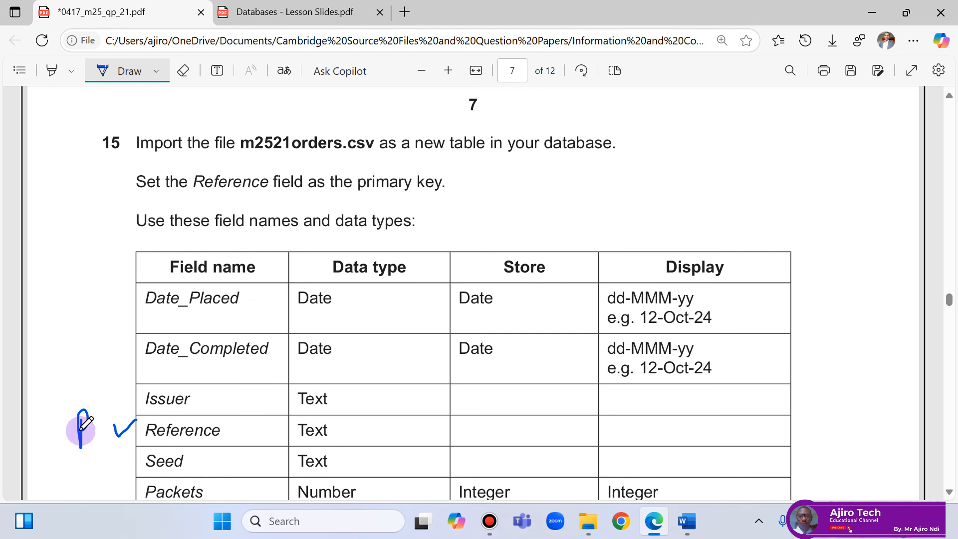
Handwrite P.K beside Reference and F.K beside Seed on the lesson slides.
click(94, 431)
drag(101, 421, 101, 436)
scroll(101, 368, down, 4)
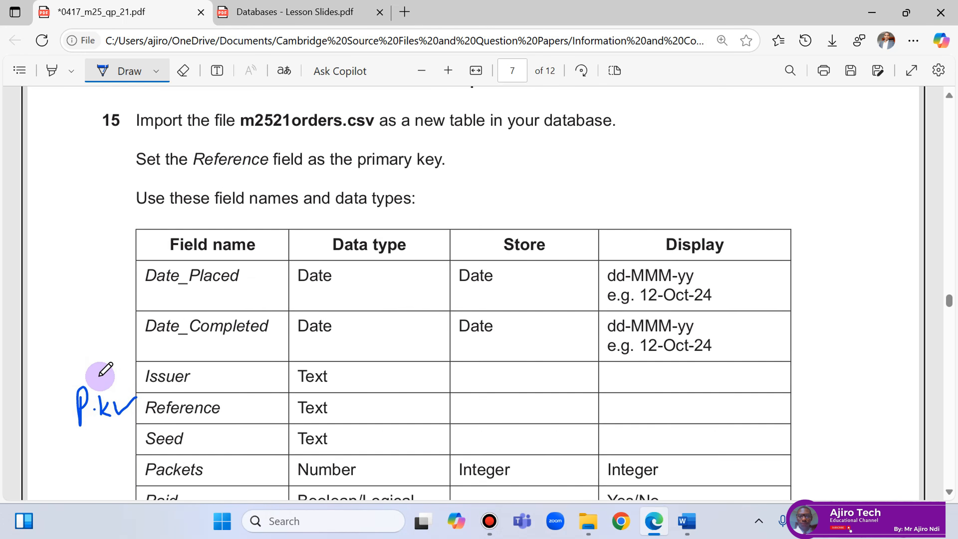
mouse_move(98, 304)
mouse_down()
mouse_move(74, 308)
mouse_move(97, 323)
mouse_up()
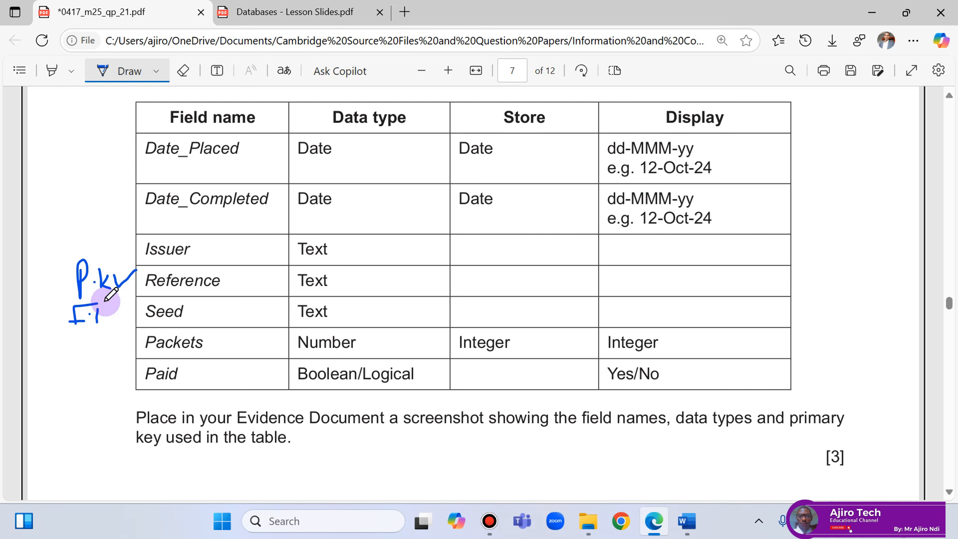
click(111, 309)
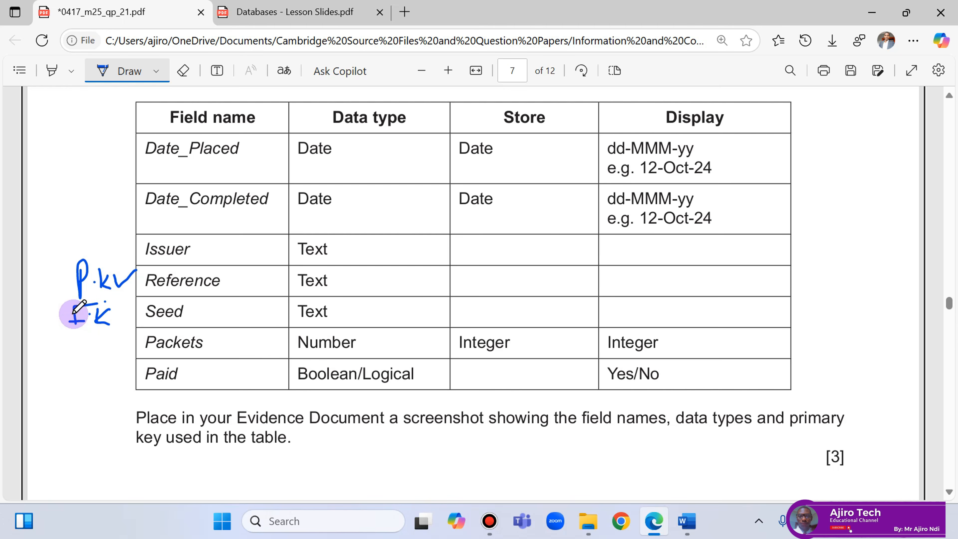
Mark Seed_ID as P.K in question 14's field table and draw an X beside Packet_Contents.
scroll(274, 295, up, 8)
scroll(274, 296, up, 15)
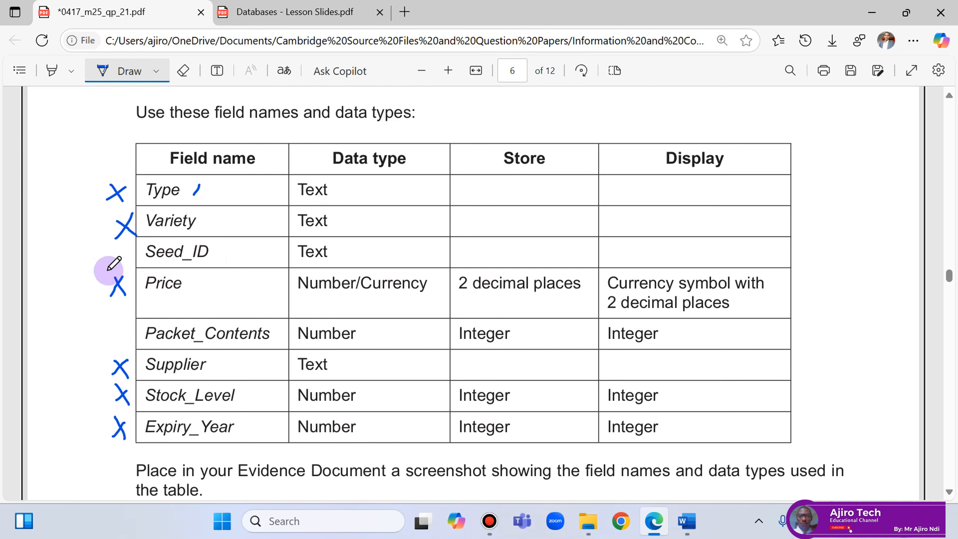
mouse_move(96, 251)
mouse_down()
mouse_move(93, 266)
mouse_move(103, 256)
mouse_move(140, 262)
mouse_up()
drag(112, 342, 128, 344)
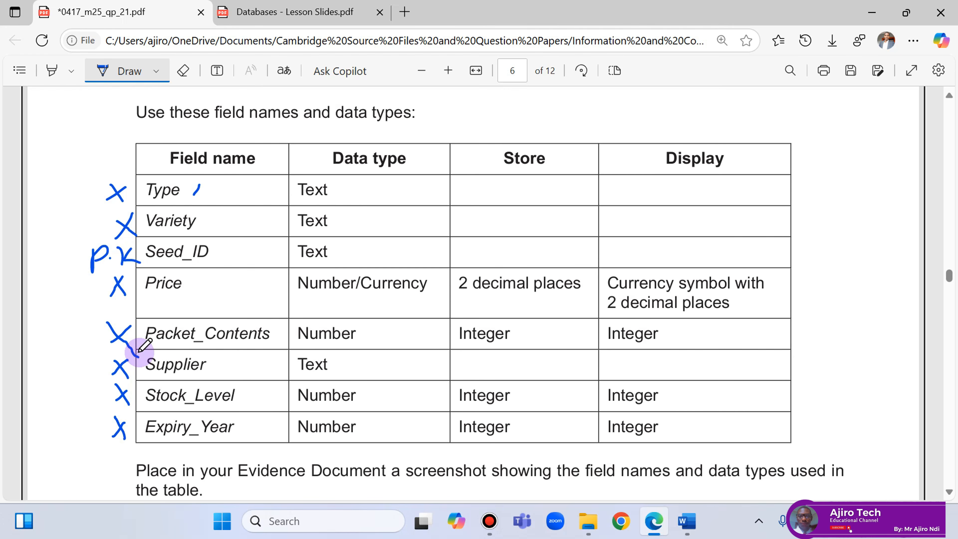
scroll(295, 359, down, 15)
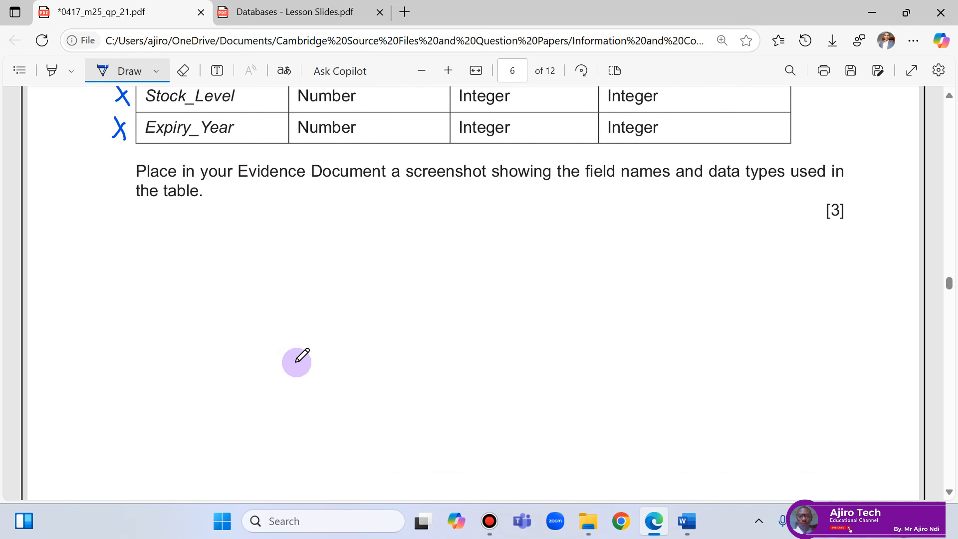
In question 16, underline Seed_ID and orders table, writing P.K above Seed_ID and F.K above Seed.
scroll(307, 364, down, 12)
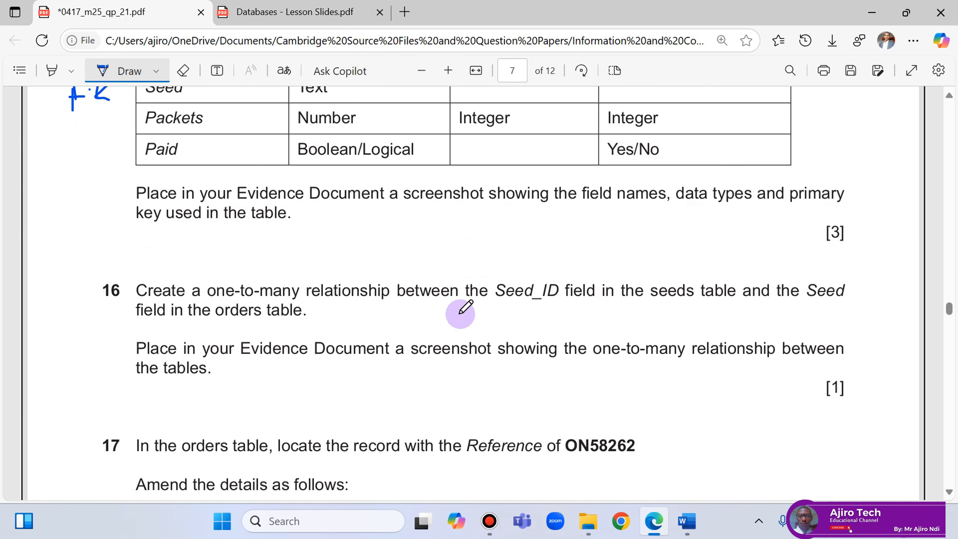
drag(508, 307, 573, 309)
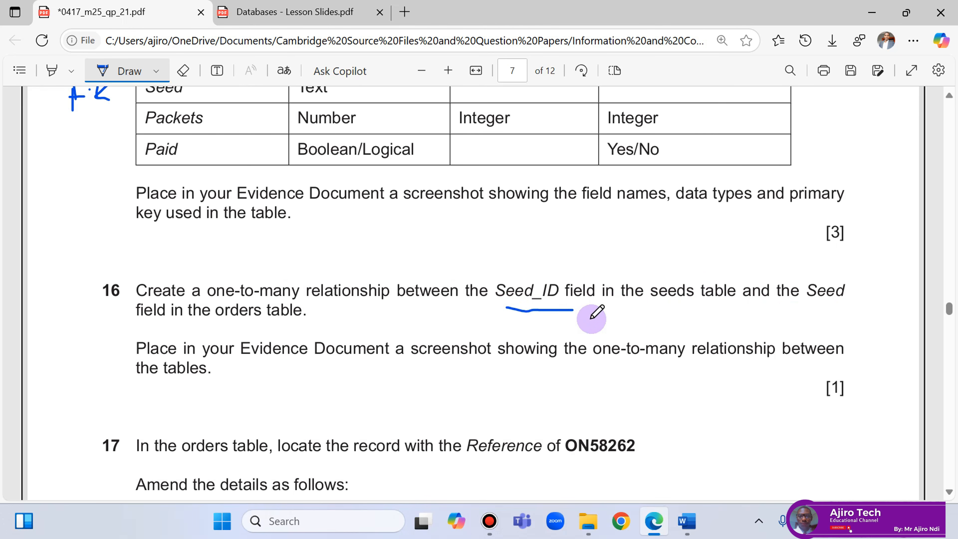
mouse_move(518, 273)
mouse_down()
mouse_move(524, 258)
mouse_move(520, 270)
mouse_move(745, 302)
mouse_up()
click(536, 267)
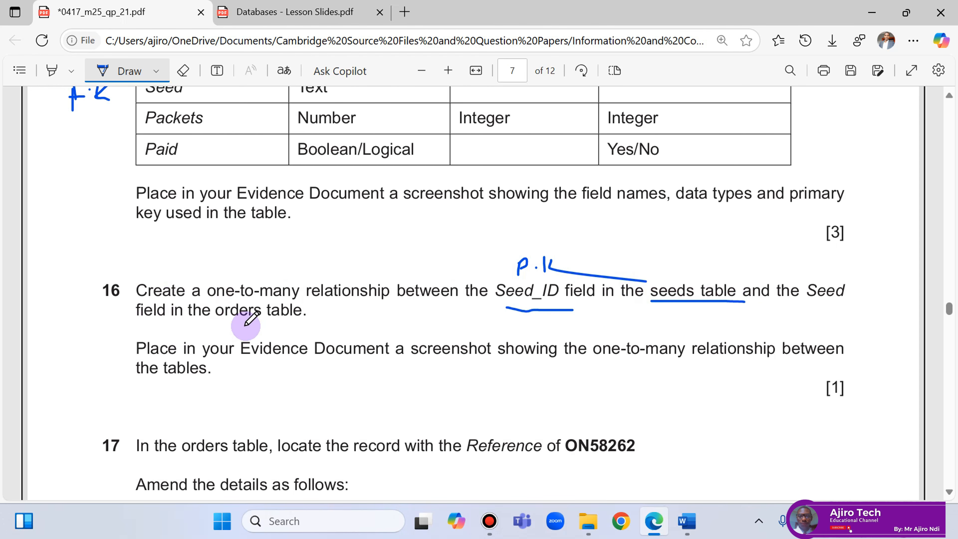
mouse_move(821, 260)
mouse_down()
mouse_move(819, 276)
mouse_move(859, 265)
mouse_up()
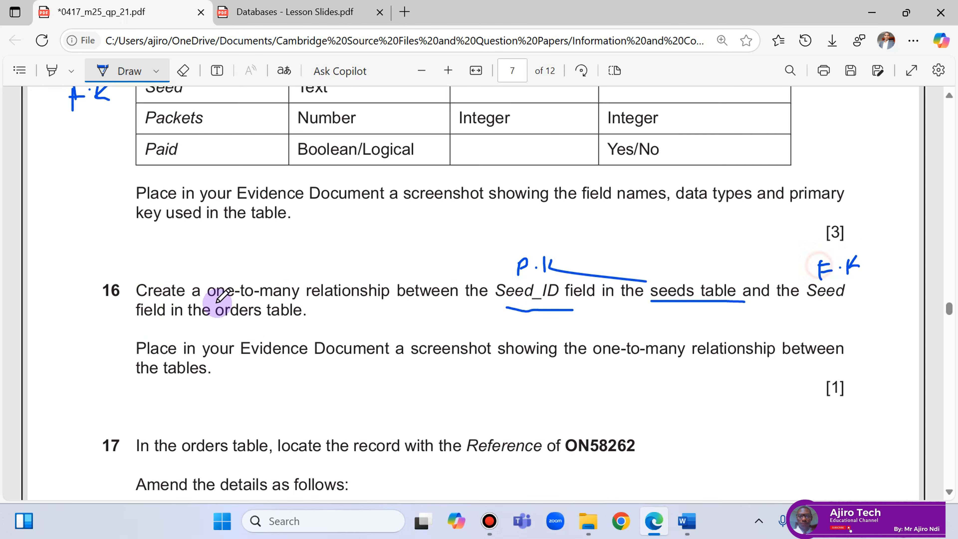
drag(214, 326, 301, 321)
Write a C.B note beside question 14's import instruction.
scroll(315, 291, up, 10)
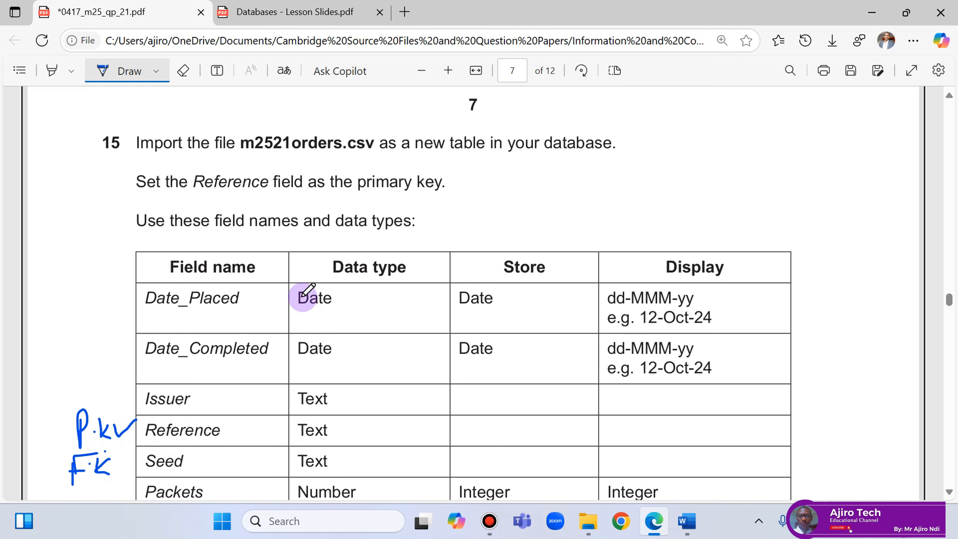
scroll(309, 290, up, 15)
scroll(301, 297, up, 6)
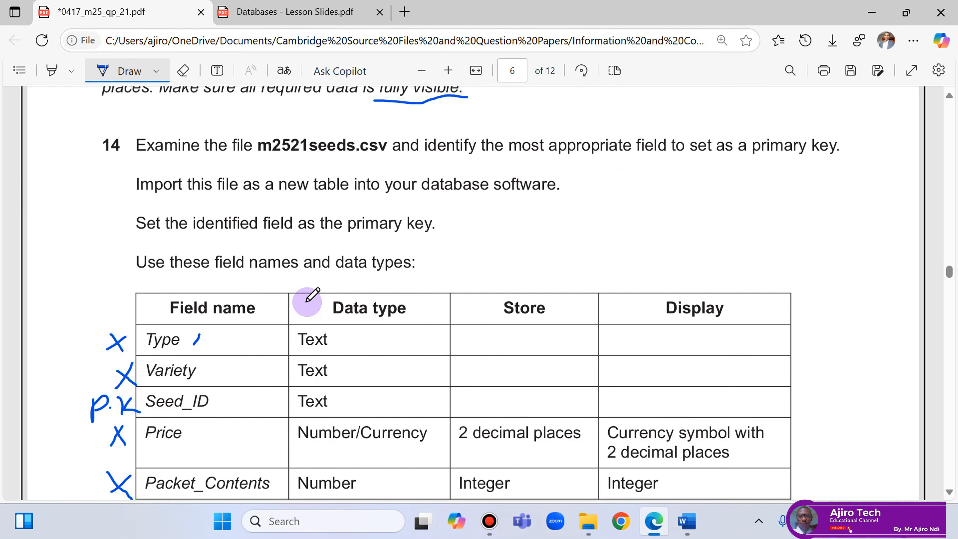
scroll(311, 300, down, 2)
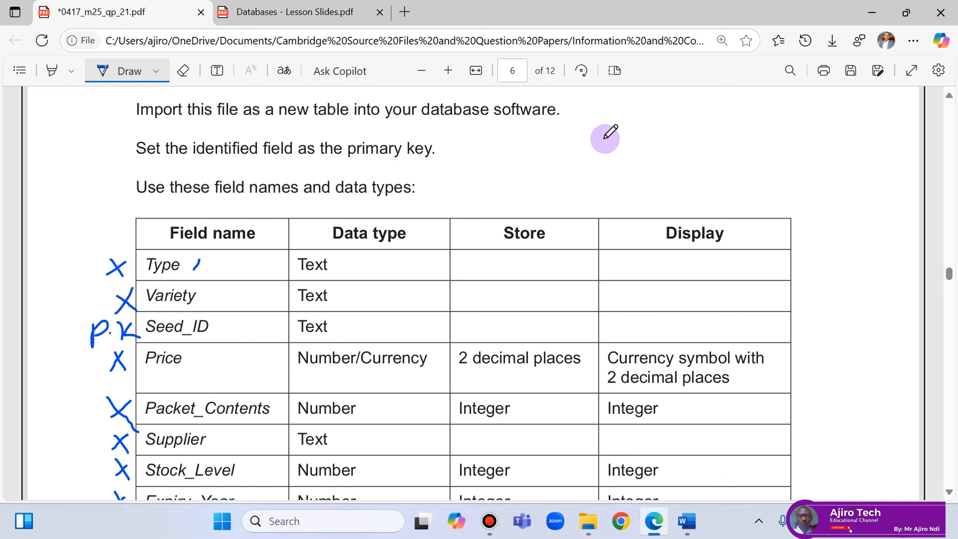
scroll(605, 138, up, 2)
mouse_move(620, 171)
mouse_down()
mouse_move(610, 178)
mouse_move(642, 180)
mouse_move(665, 159)
mouse_move(669, 175)
mouse_up()
click(642, 179)
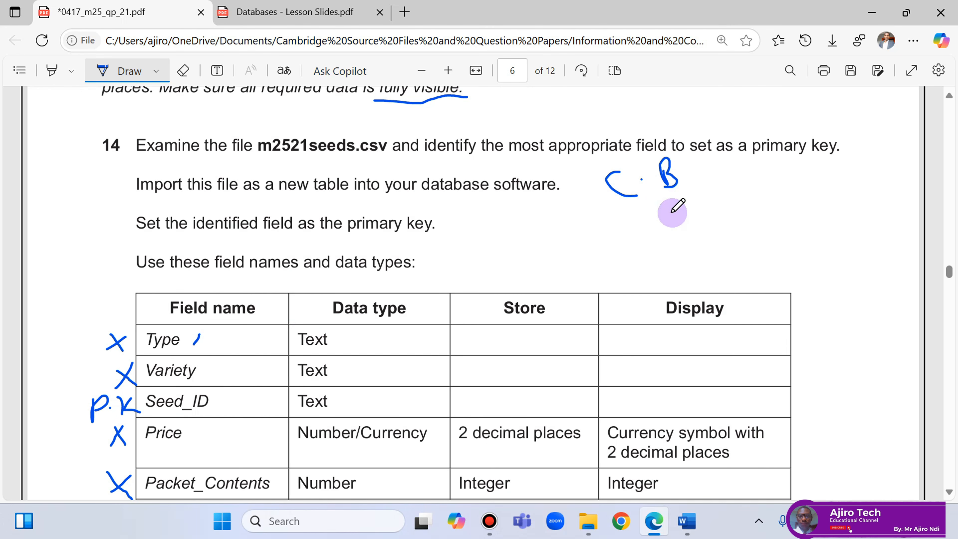
Create a new Microsoft Access Database file in the source files folder.
mouse_move(593, 536)
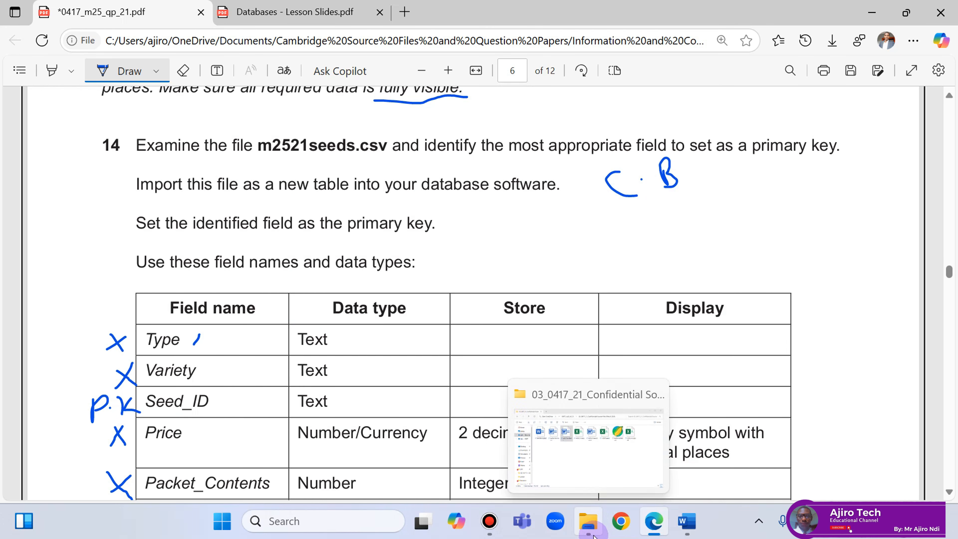
click(561, 445)
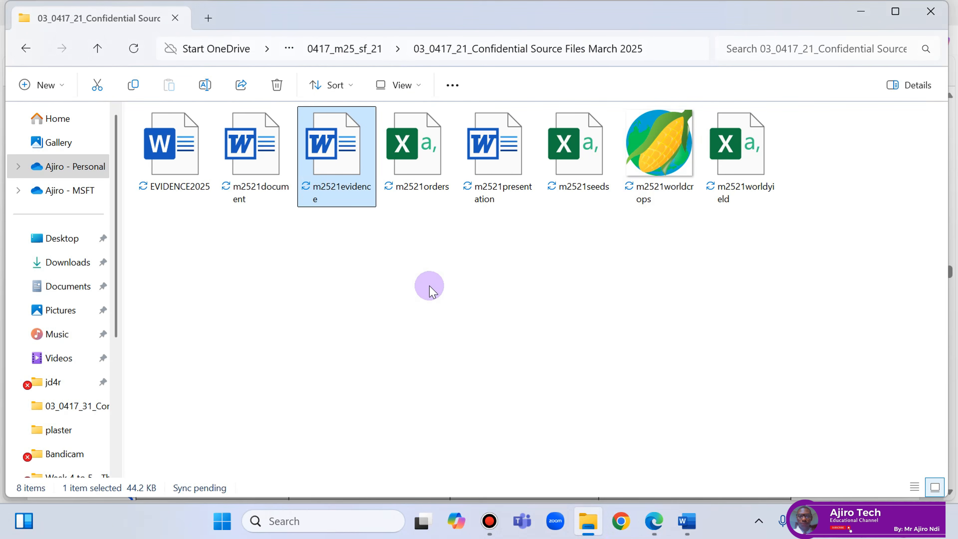
right_click(404, 296)
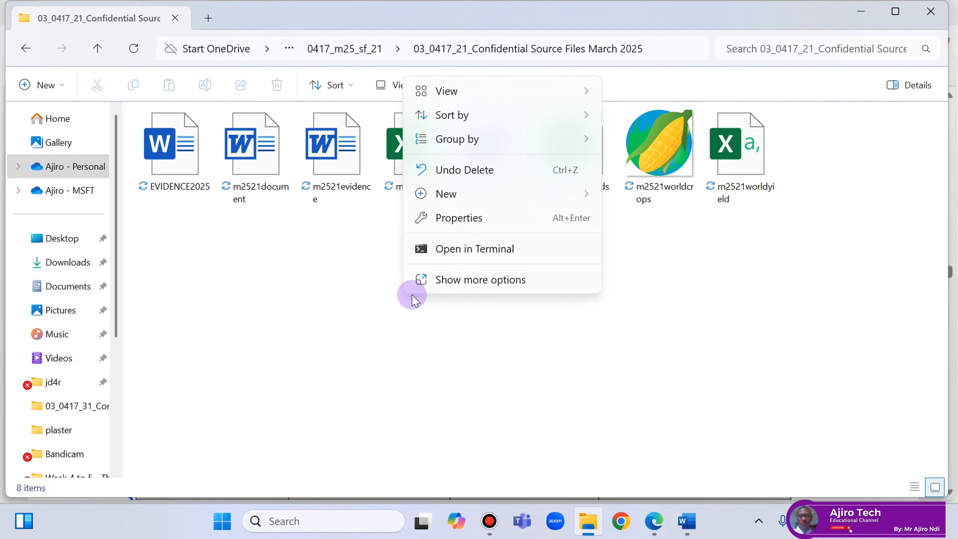
mouse_move(466, 198)
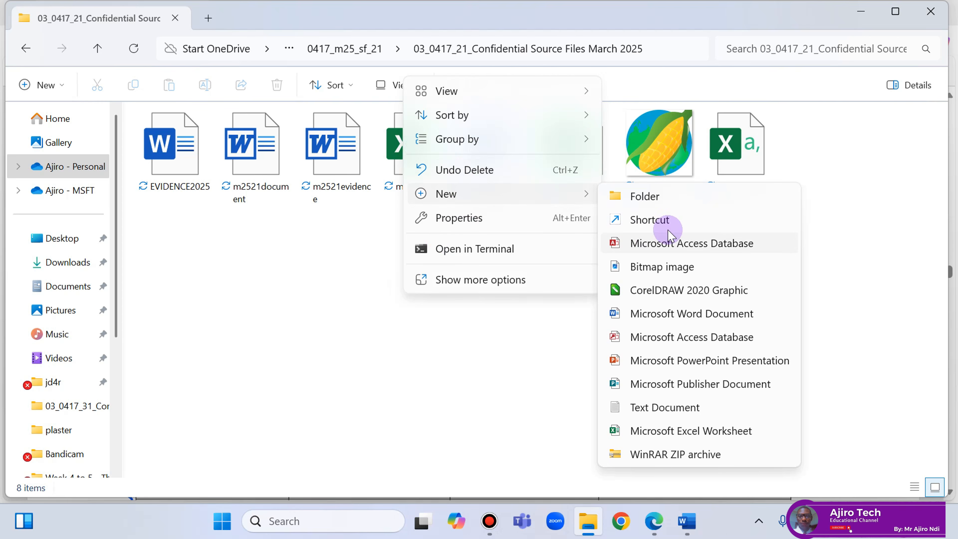
click(695, 249)
key(Return)
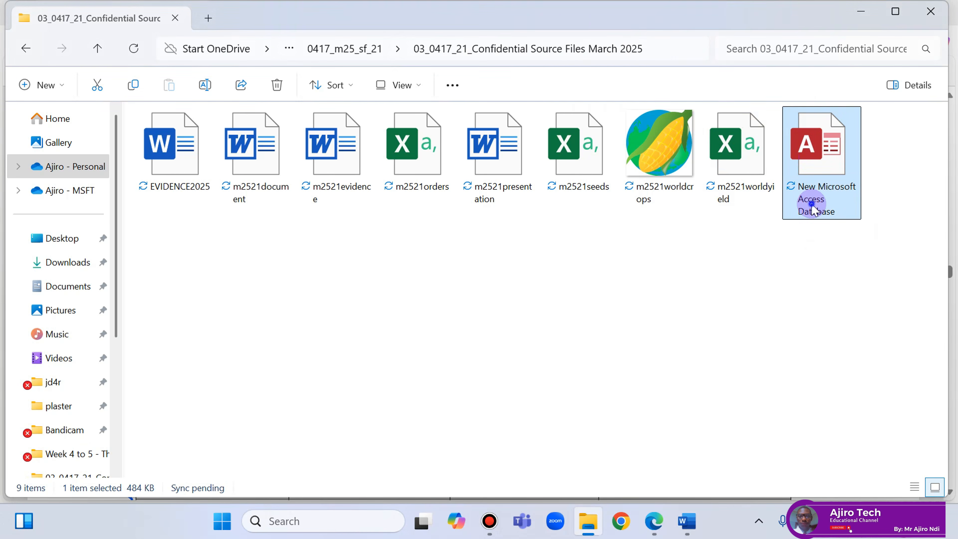
Rename the database to your name plus 'DB FM 25' and open it in Access.
right_click(815, 182)
click(682, 46)
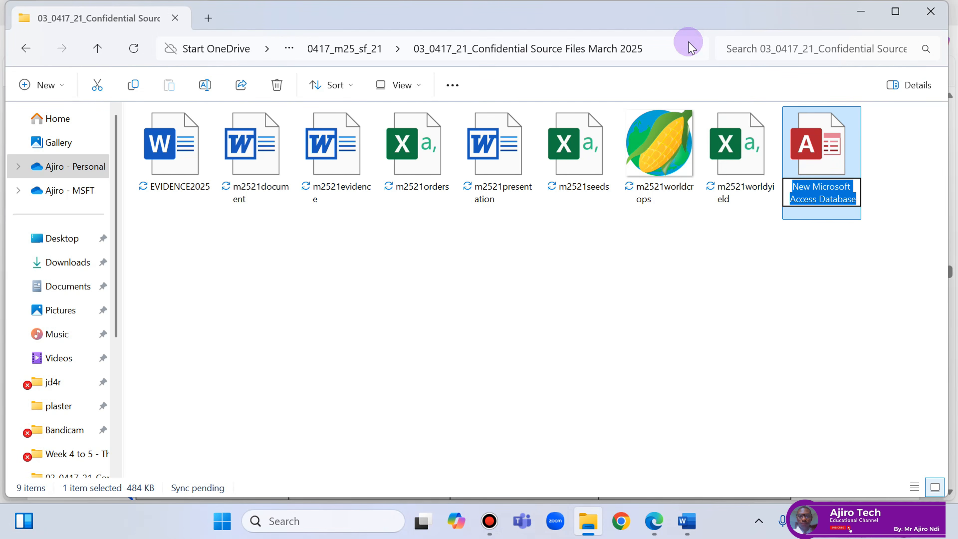
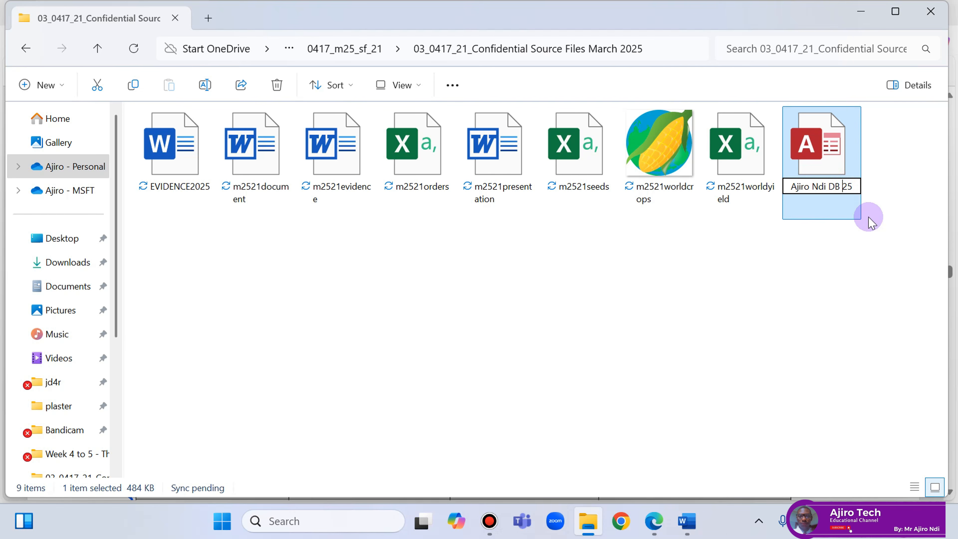
text(FM)
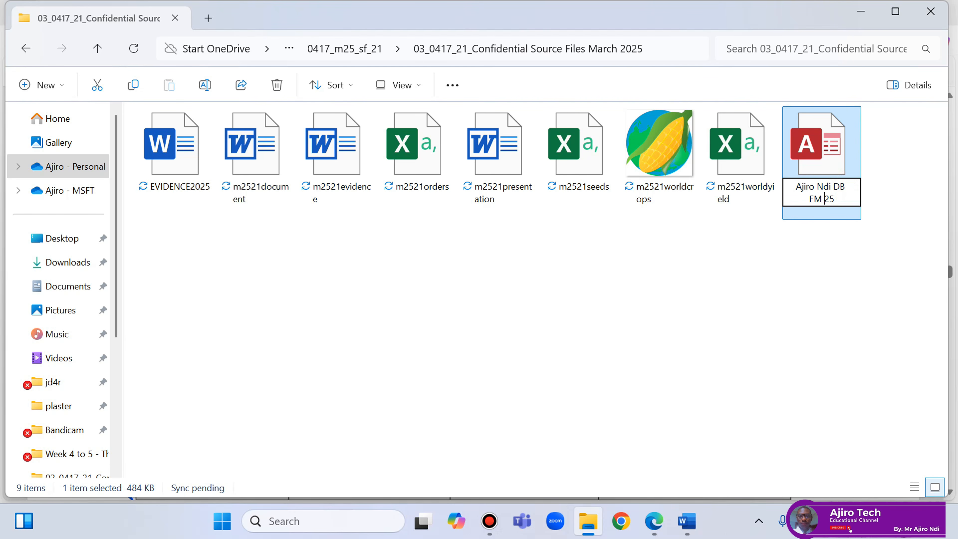
click(806, 121)
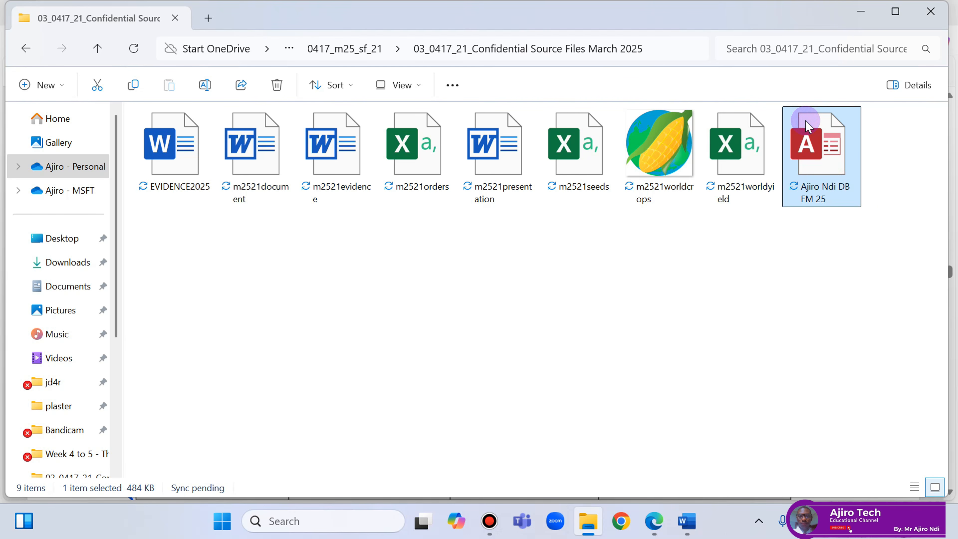
double_click(807, 126)
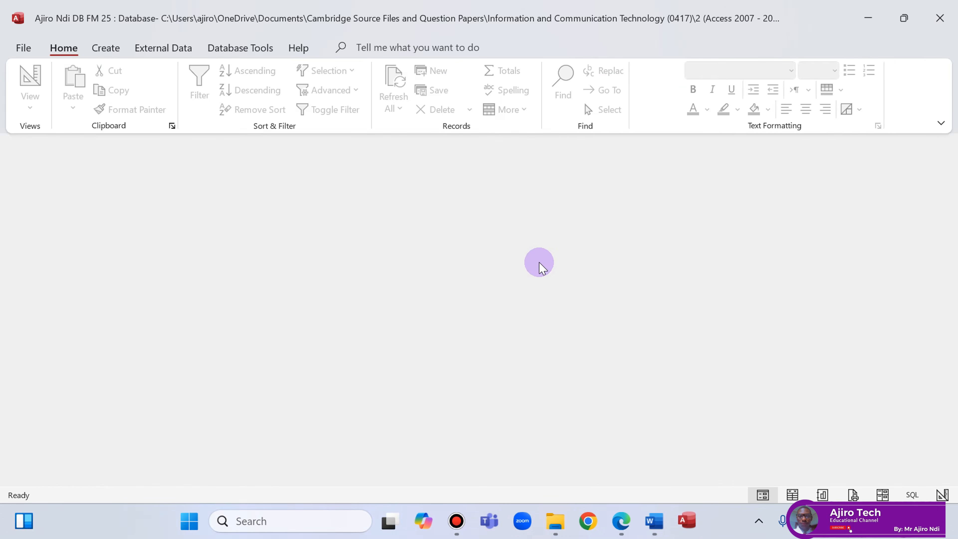
Enable content and start a Text File import via External Data > New Data Source > From File.
click(415, 145)
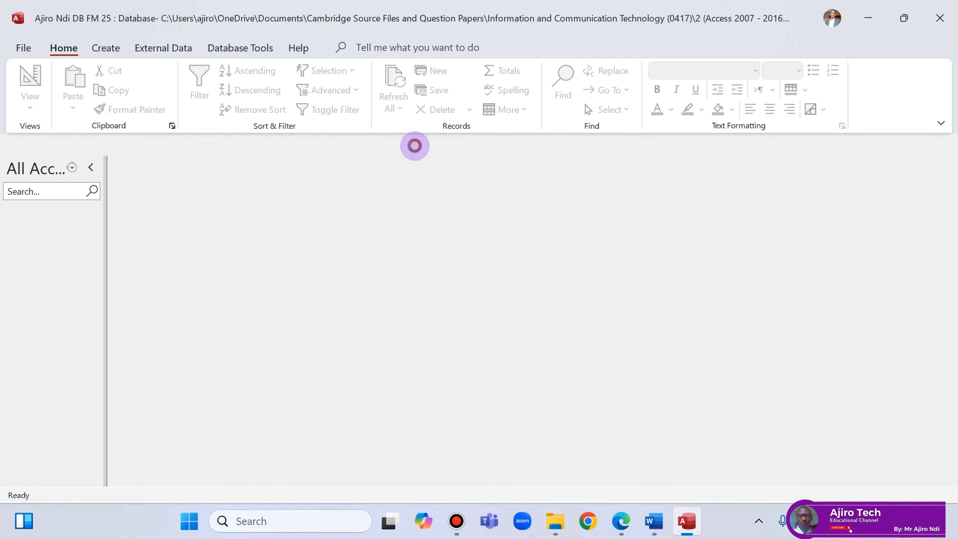
click(184, 52)
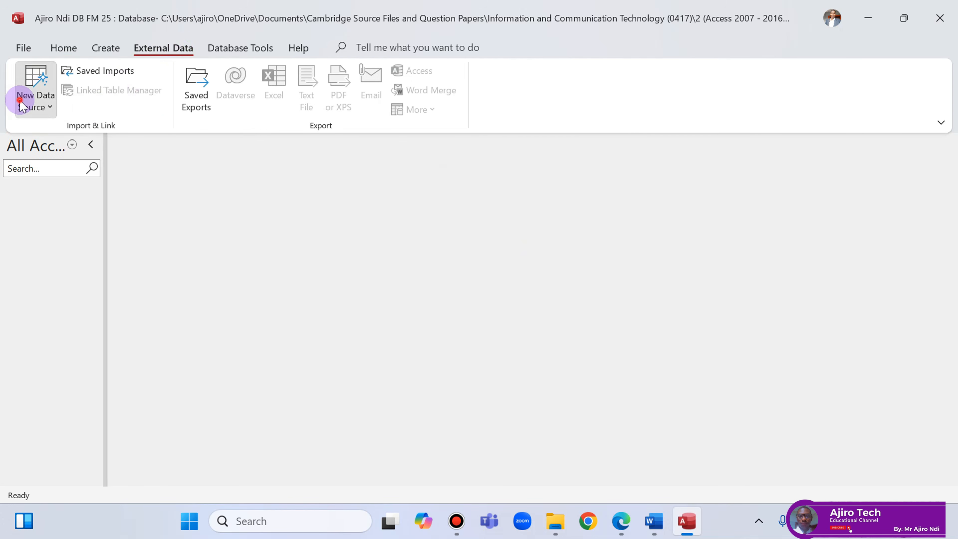
click(22, 106)
mouse_move(57, 134)
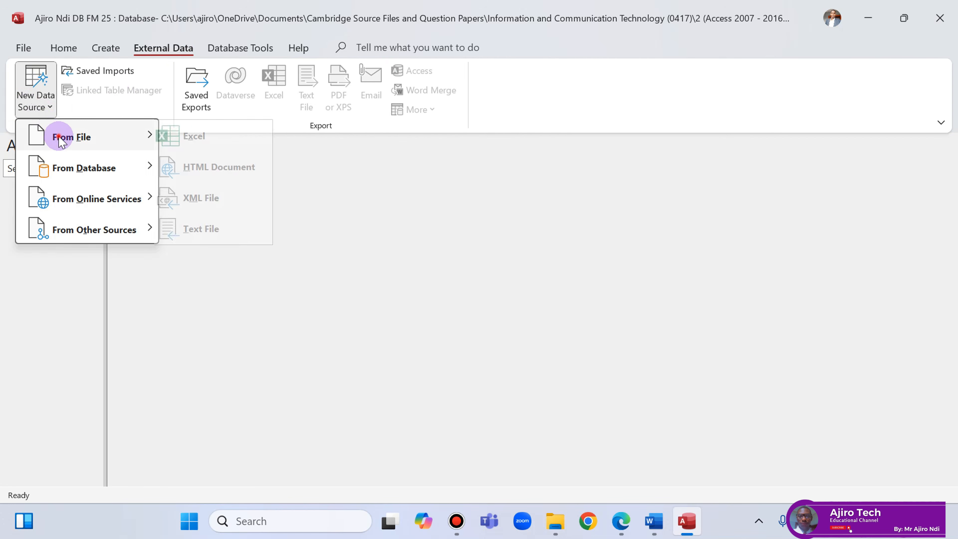
click(214, 228)
Browse for the source file, then circle '.csv' in m2521seeds.csv on the question paper.
click(719, 153)
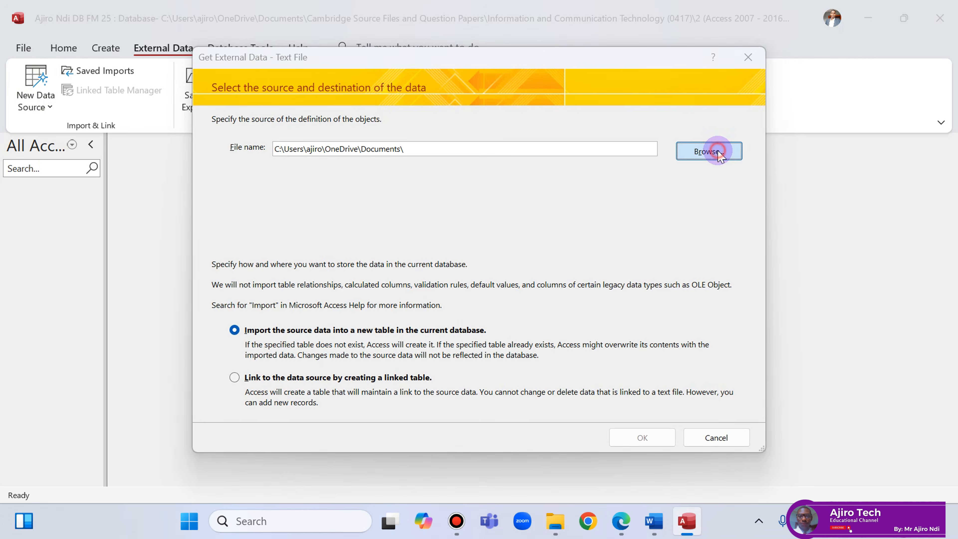
click(622, 520)
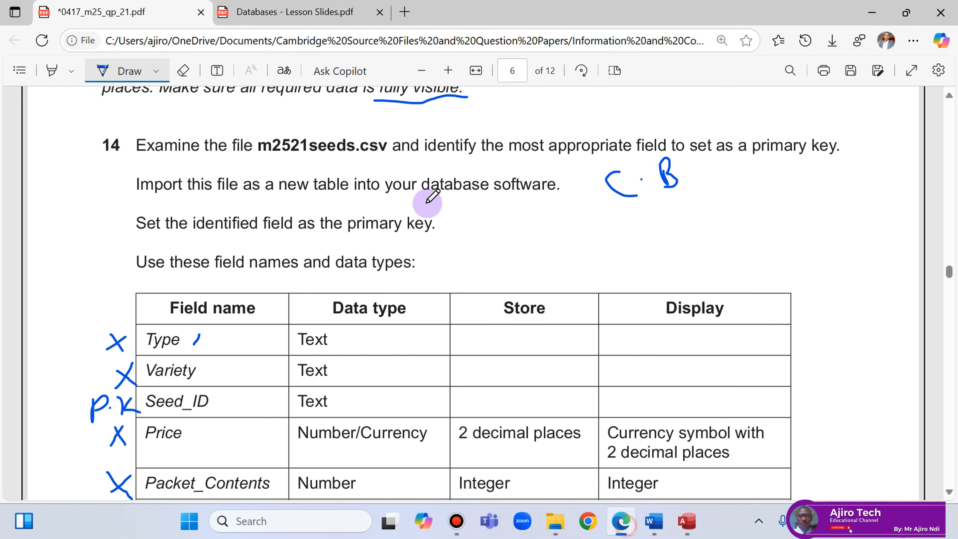
mouse_move(361, 134)
mouse_down()
mouse_move(368, 156)
mouse_move(386, 149)
mouse_up()
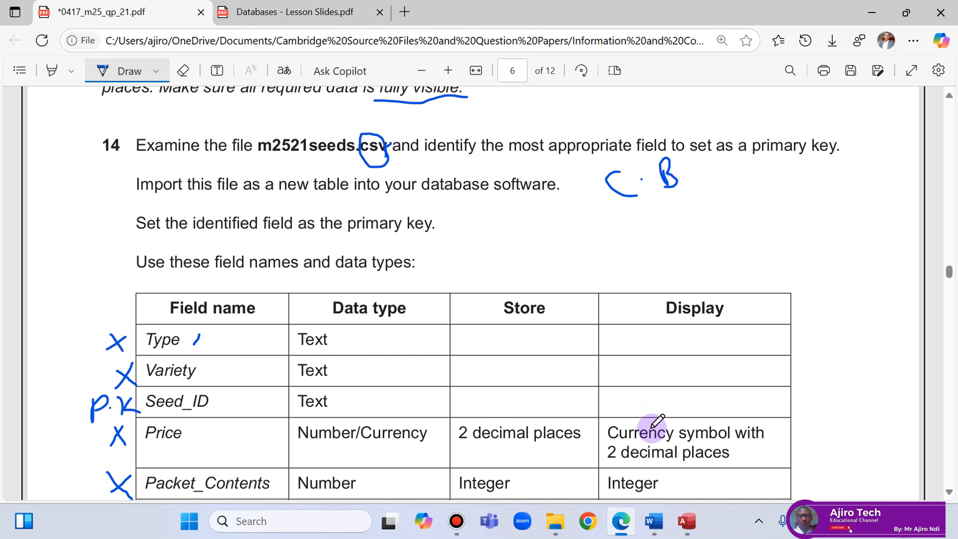
Underline 'new table' in question 14's import instruction, then return to Access.
drag(280, 193, 349, 193)
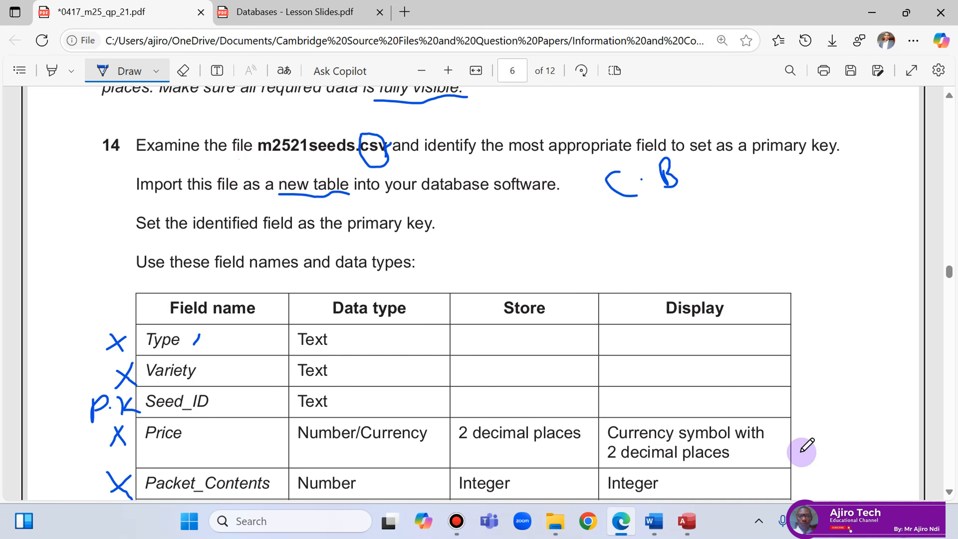
click(695, 529)
Navigate through ICT > 2025 > Feb_Mar 2025 > 0417_m25_sf_21 to the confidential source files folder.
scroll(586, 289, down, 1)
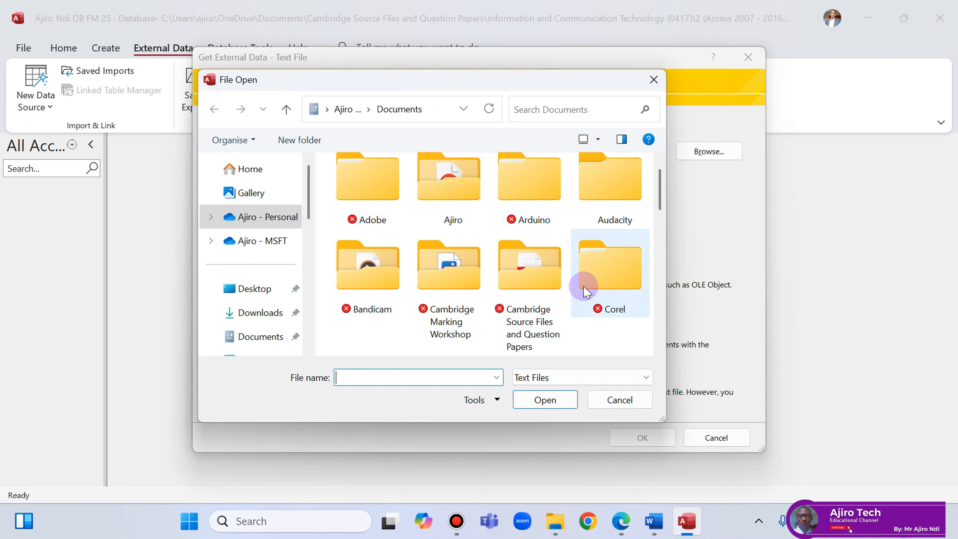
double_click(554, 292)
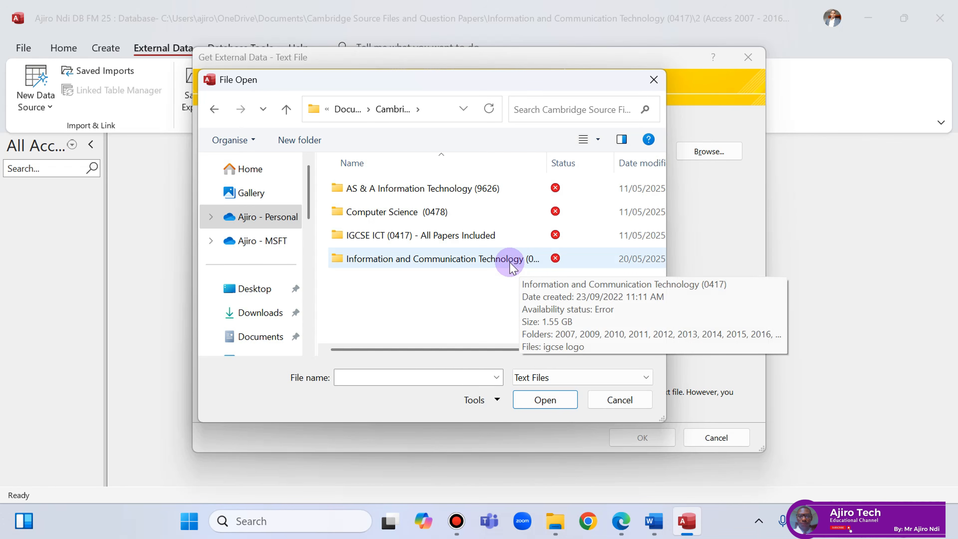
double_click(439, 259)
scroll(453, 242, down, 5)
double_click(453, 308)
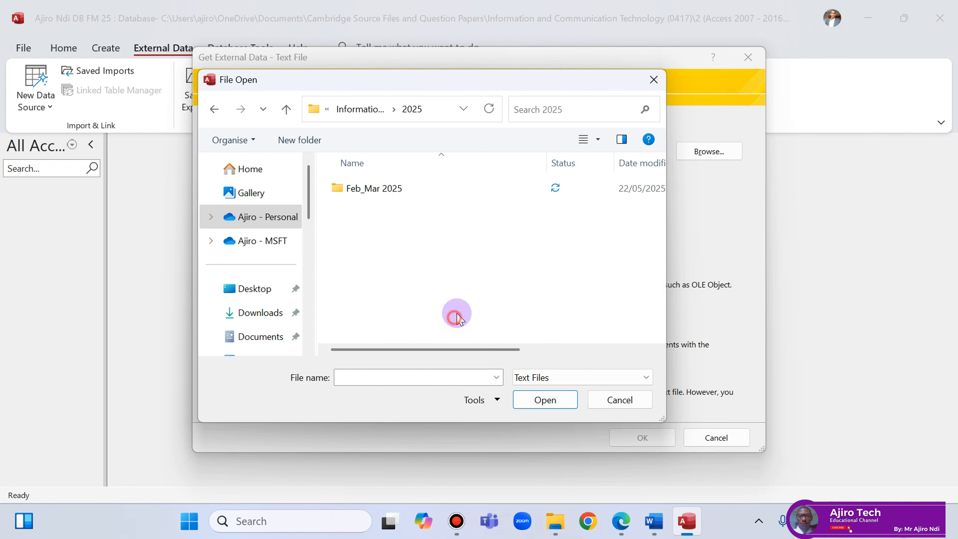
click(386, 195)
double_click(385, 193)
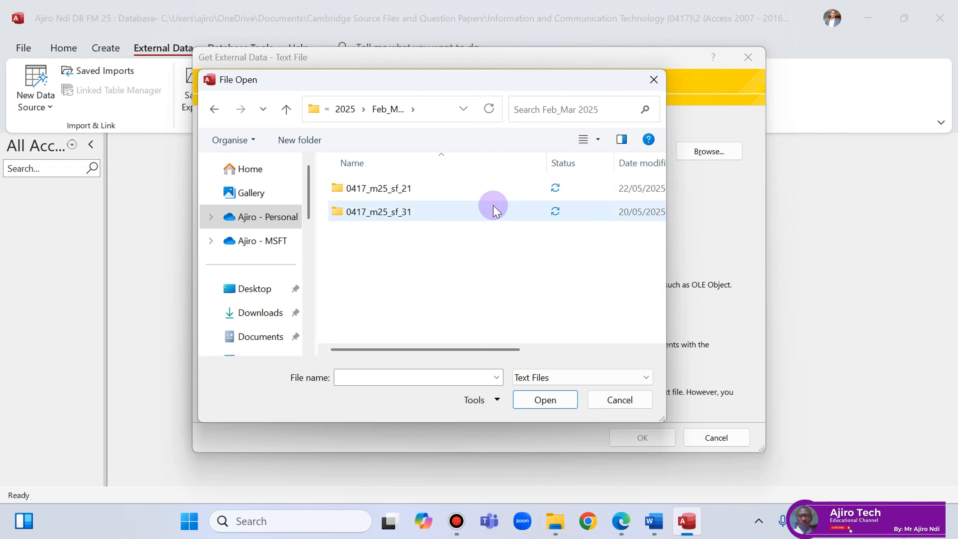
double_click(408, 190)
double_click(413, 196)
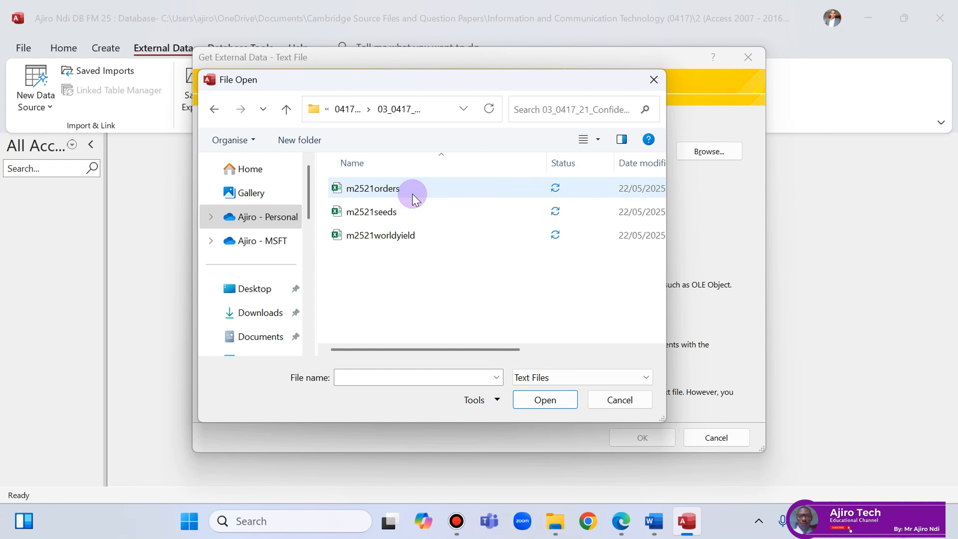
Open m2521seeds and confirm importing it into a new table.
click(406, 209)
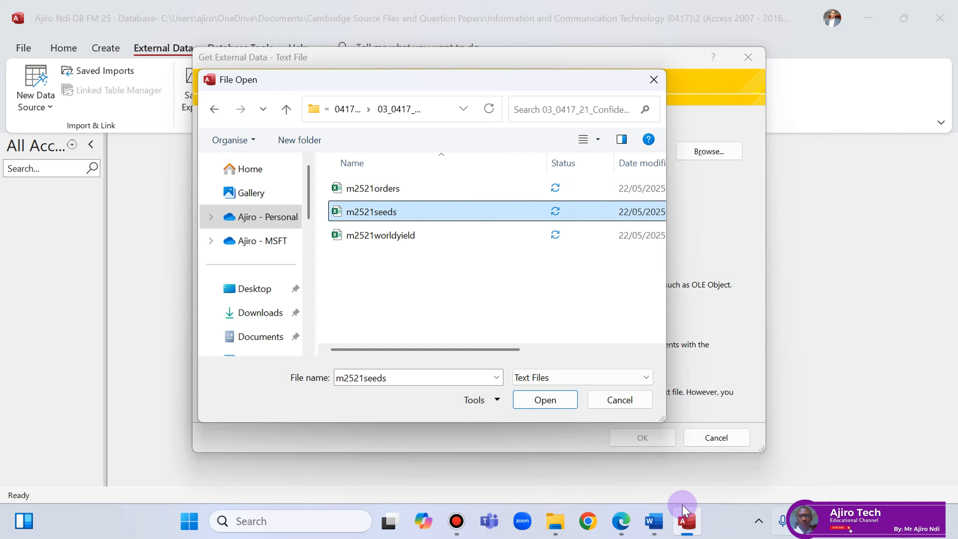
click(635, 524)
click(635, 524)
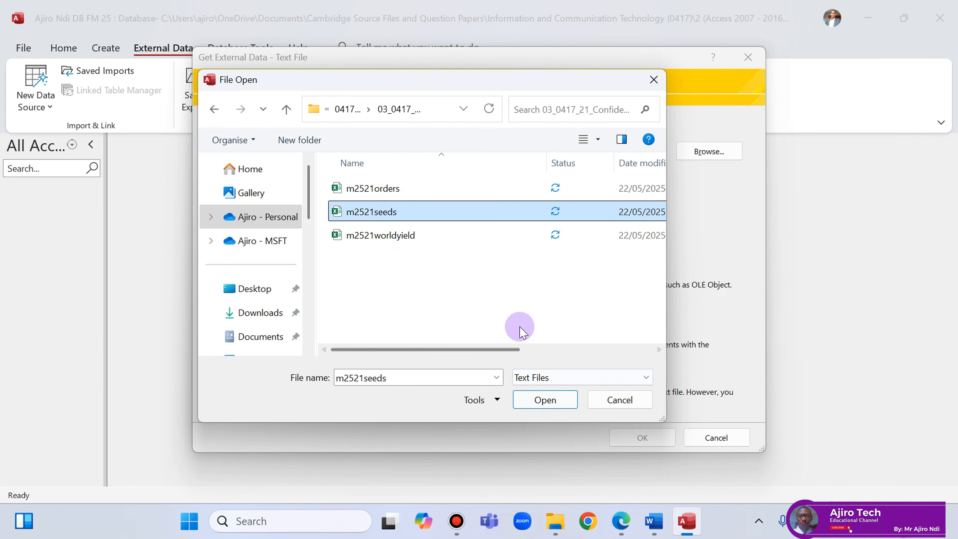
click(544, 399)
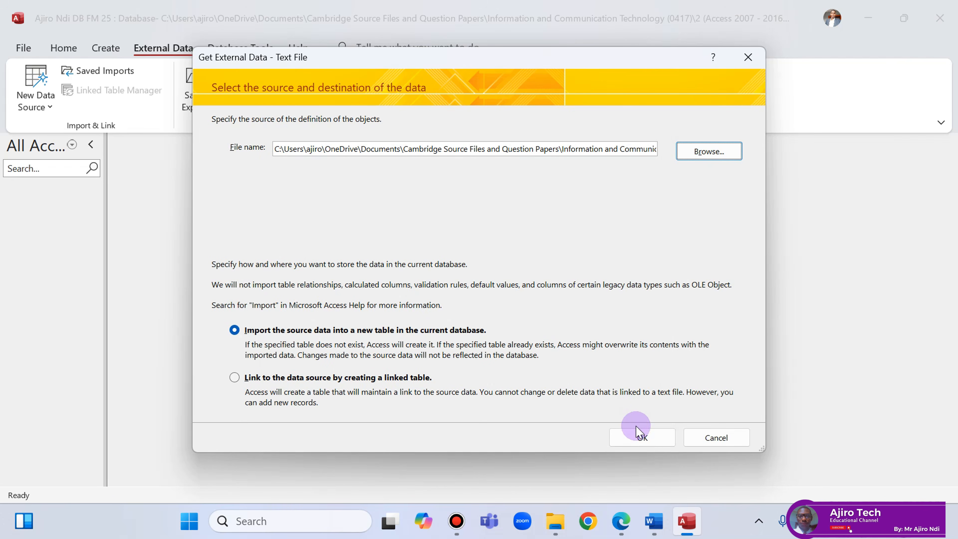
click(641, 437)
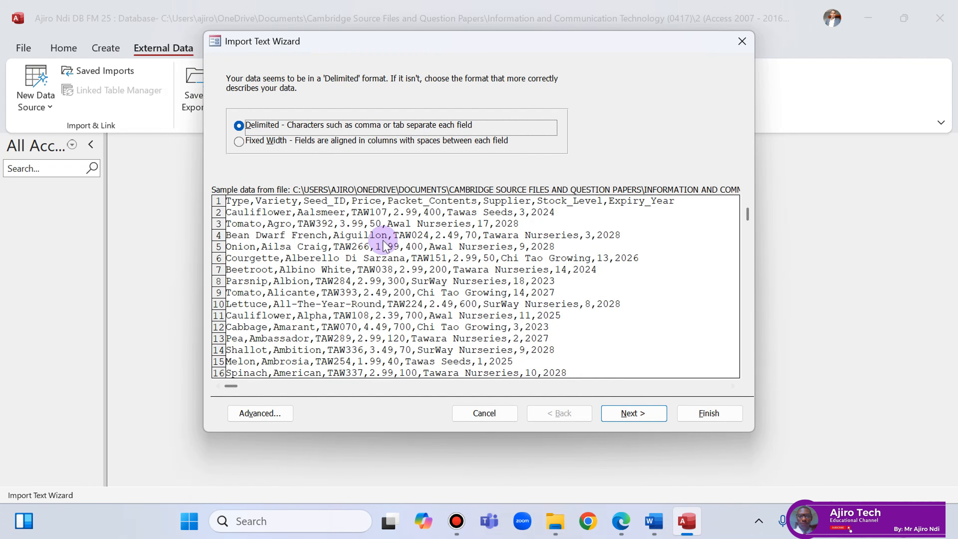
After checking the exam paper, keep Delimited format in the Import Text Wizard and continue.
click(654, 521)
click(621, 521)
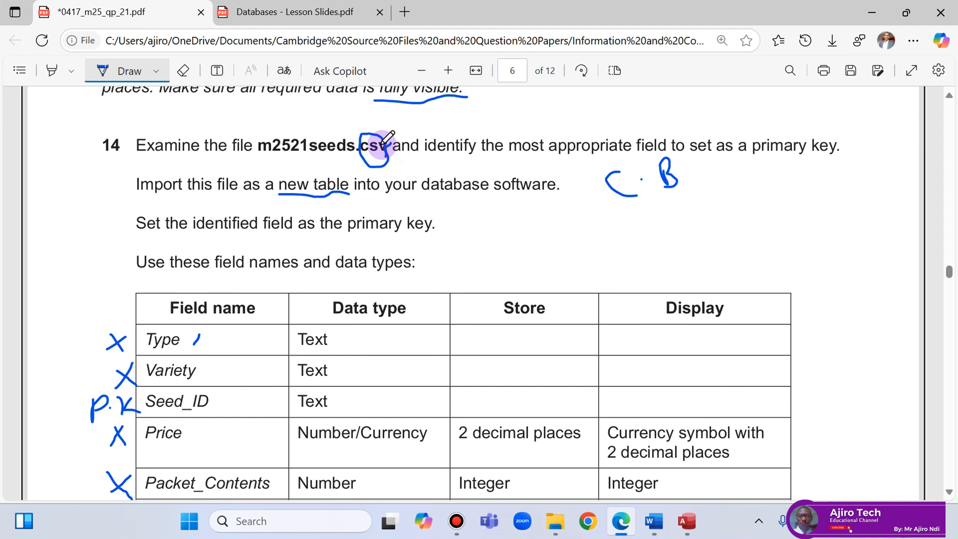
click(686, 521)
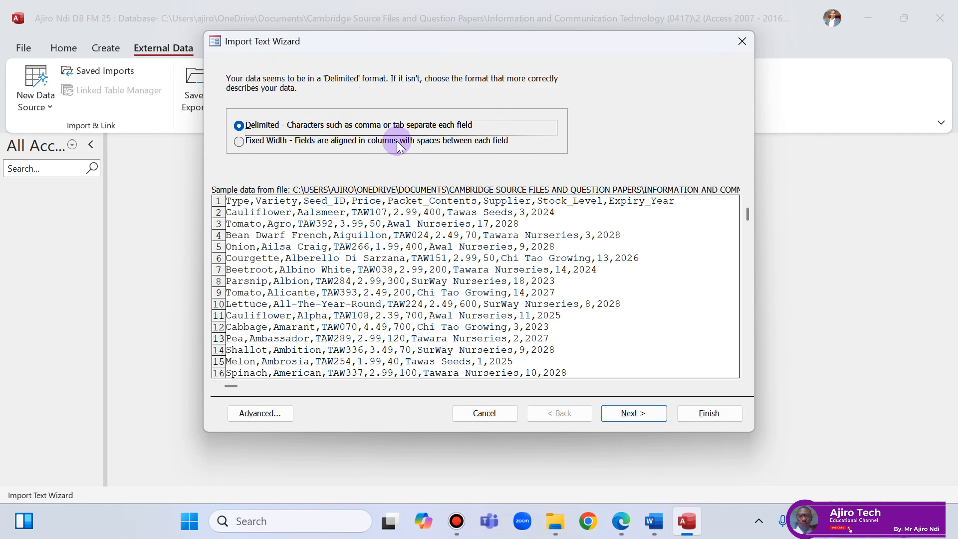
click(635, 415)
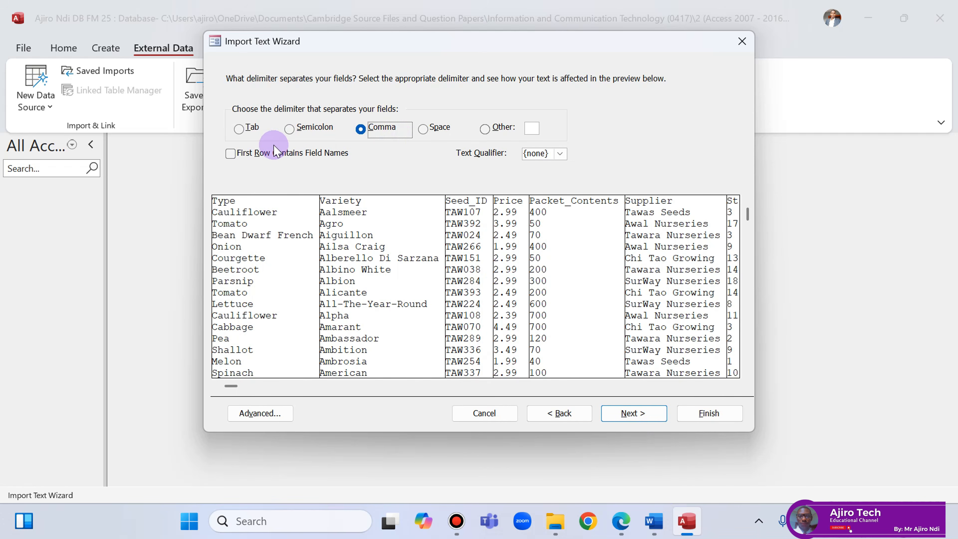
Tick First Row Contains Field Names with Comma delimiter and continue to field options.
click(230, 153)
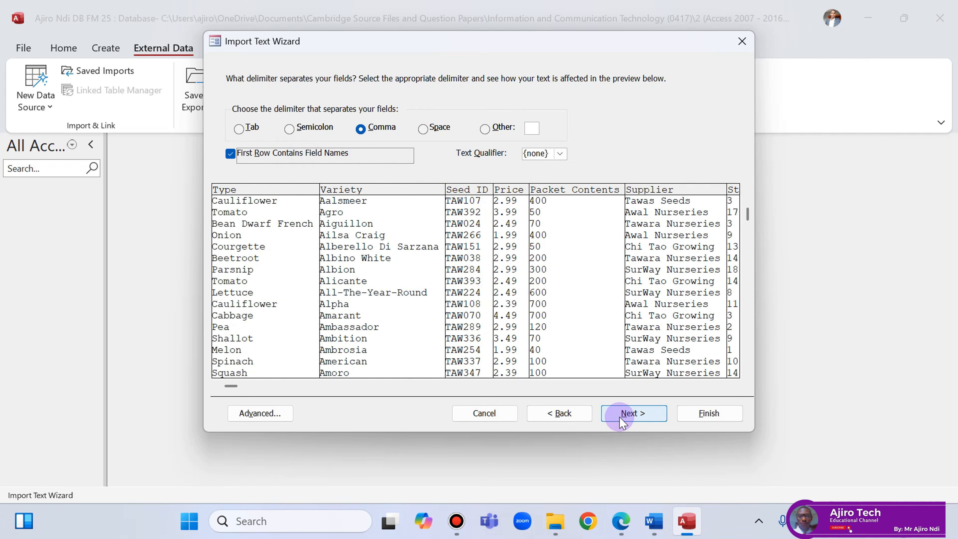
click(634, 414)
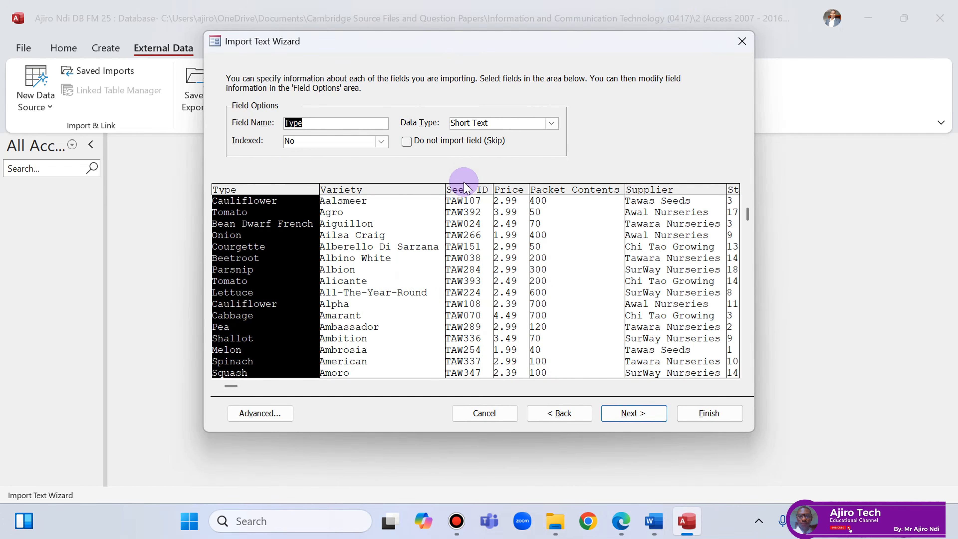
Review the required field names in the exam paper's table.
click(614, 529)
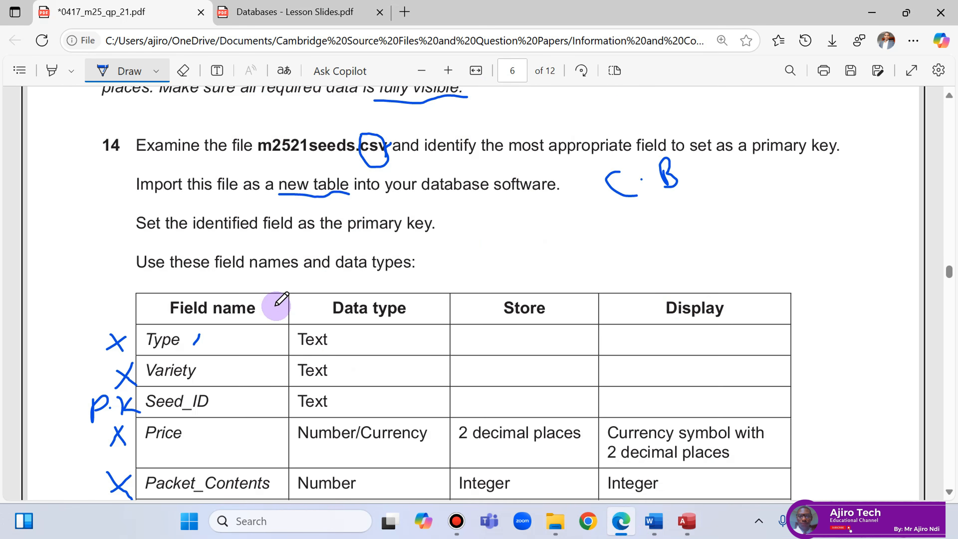
scroll(279, 302, down, 4)
scroll(274, 304, up, 1)
scroll(274, 304, down, 3)
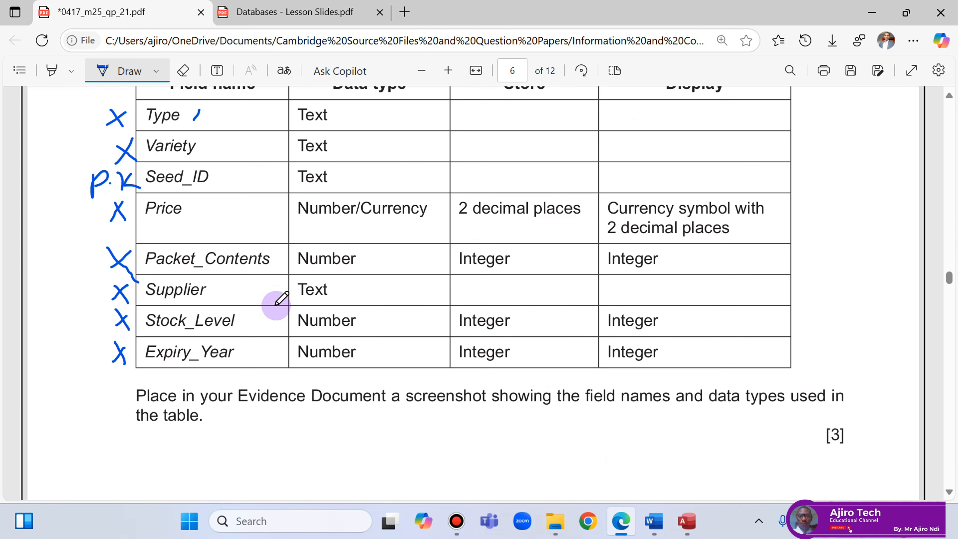
Advance the wizard to the primary key step, where Access adds its own ID key.
click(679, 524)
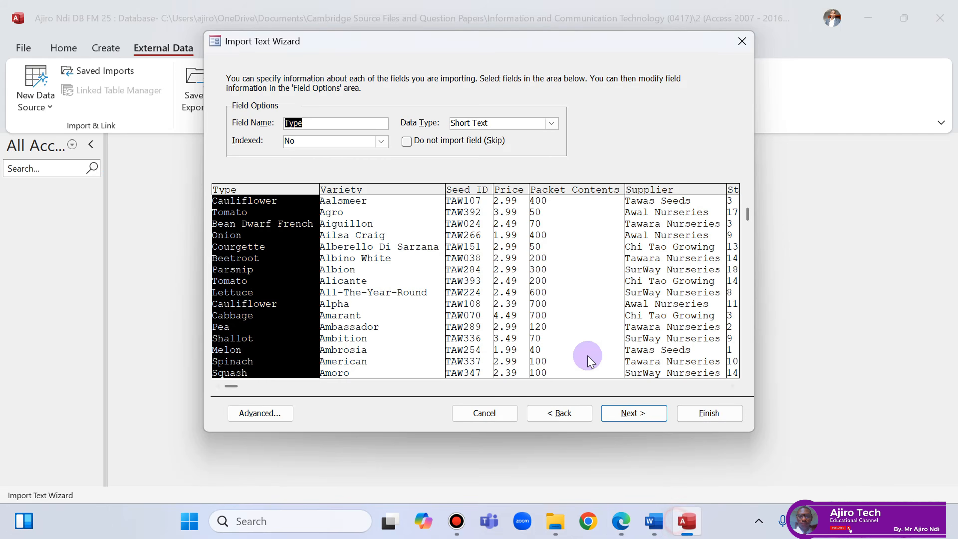
click(625, 414)
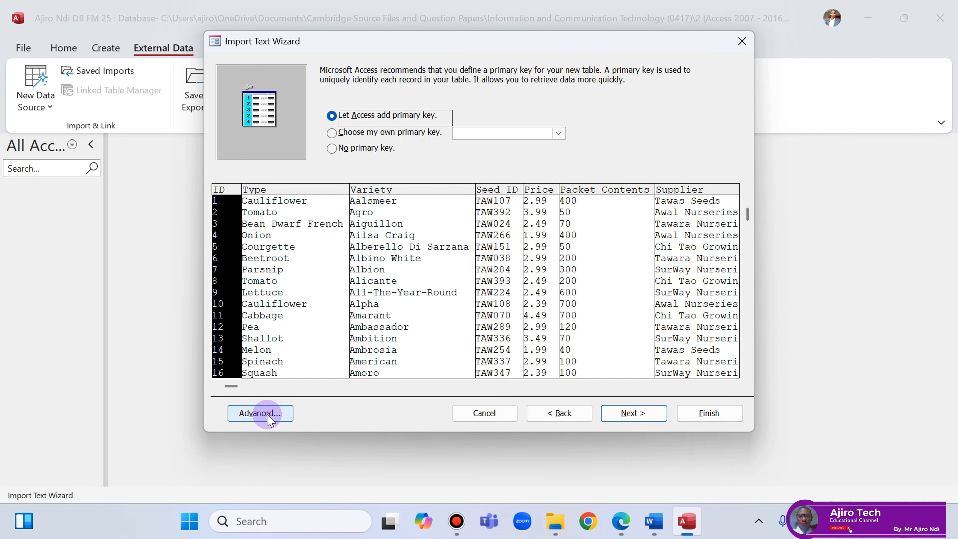
click(547, 416)
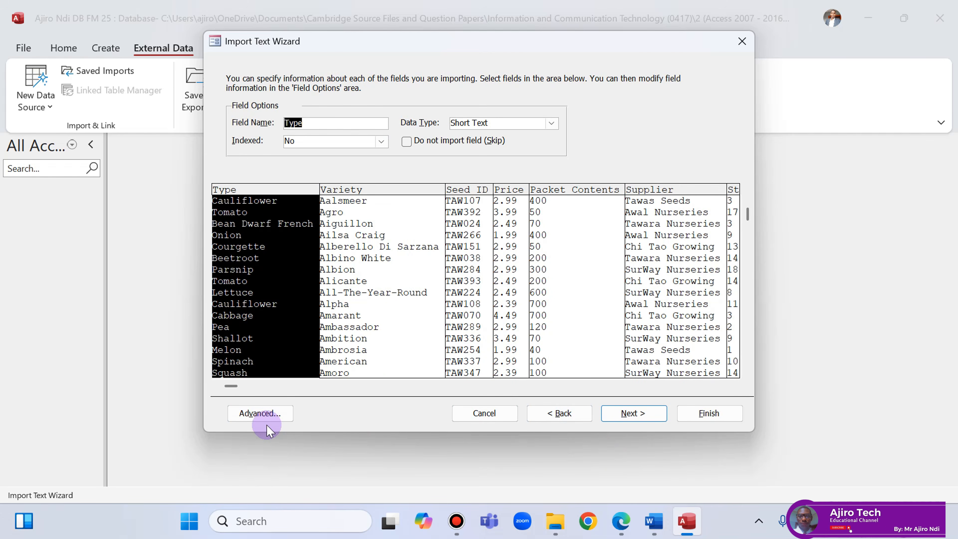
click(627, 416)
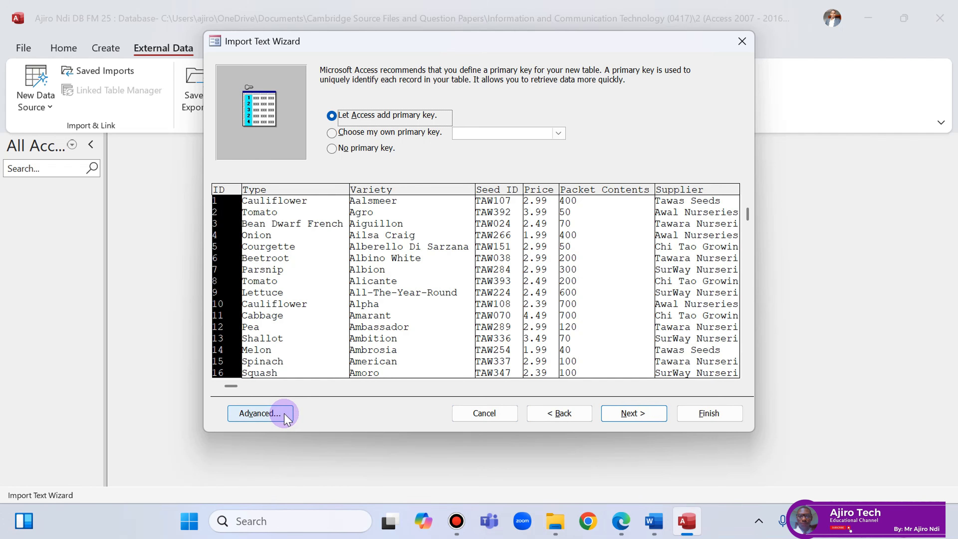
Set the import code page to Western European (Windows) under Advanced, then view the paper's field table.
click(260, 414)
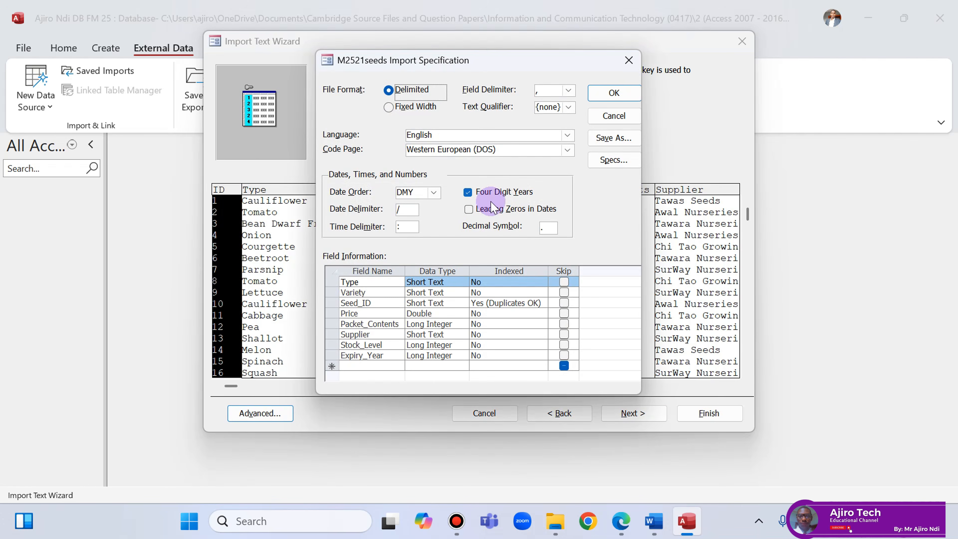
click(567, 150)
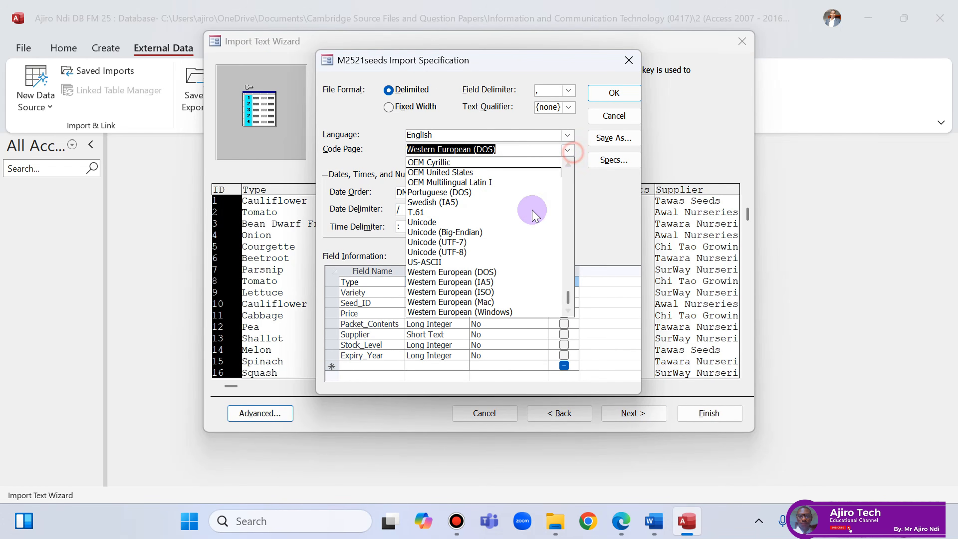
click(493, 311)
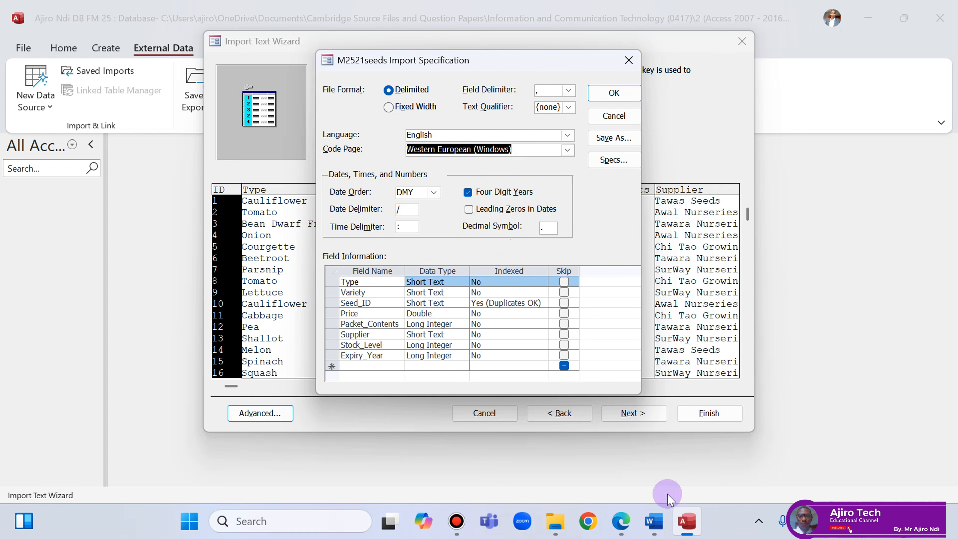
click(624, 525)
scroll(428, 267, up, 2)
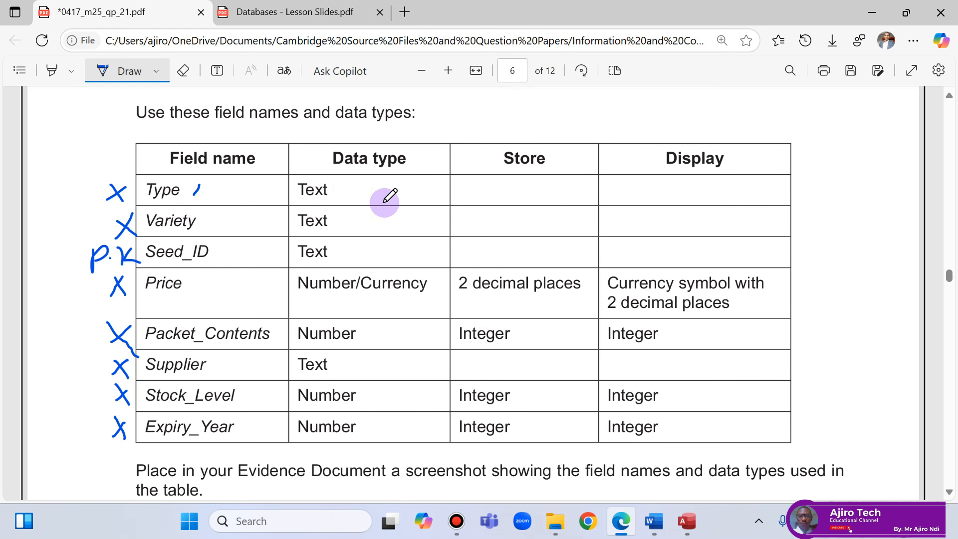
Draw a bracket beside the Type, Variety and Seed_ID Text entries and handwrite "short text" next to it.
drag(346, 196, 348, 249)
mouse_move(376, 195)
mouse_down()
mouse_move(383, 207)
mouse_move(365, 212)
mouse_move(386, 208)
mouse_up()
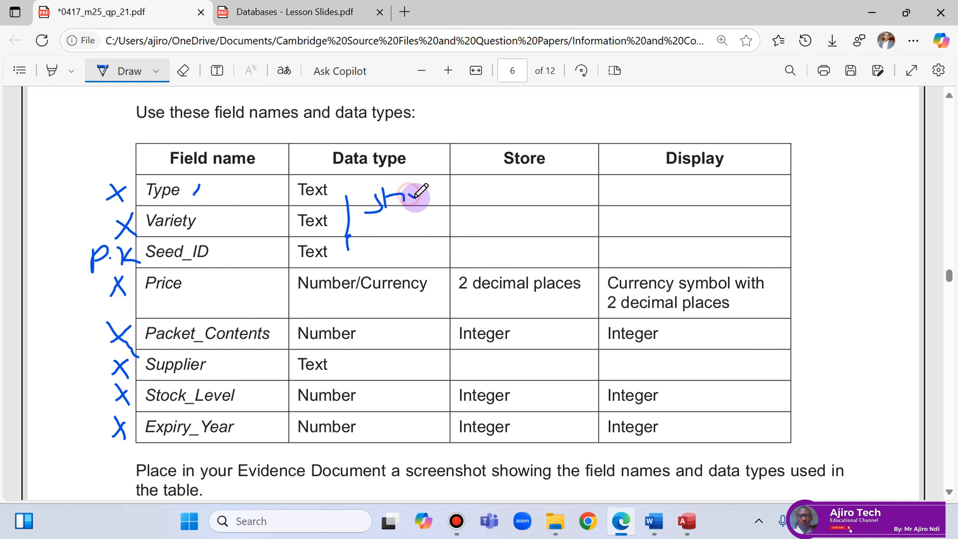
mouse_move(420, 189)
mouse_down()
mouse_move(424, 199)
mouse_move(437, 191)
mouse_up()
click(389, 223)
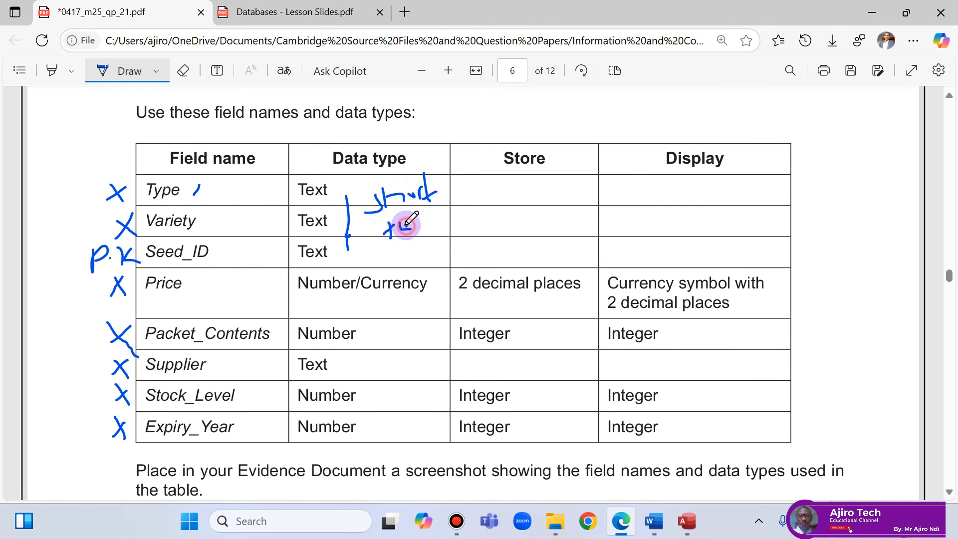
drag(407, 218, 429, 216)
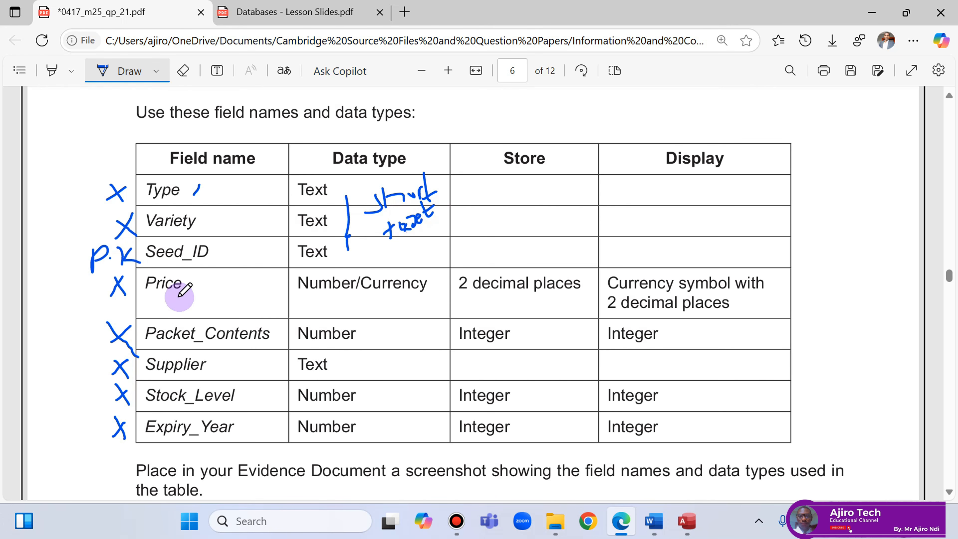
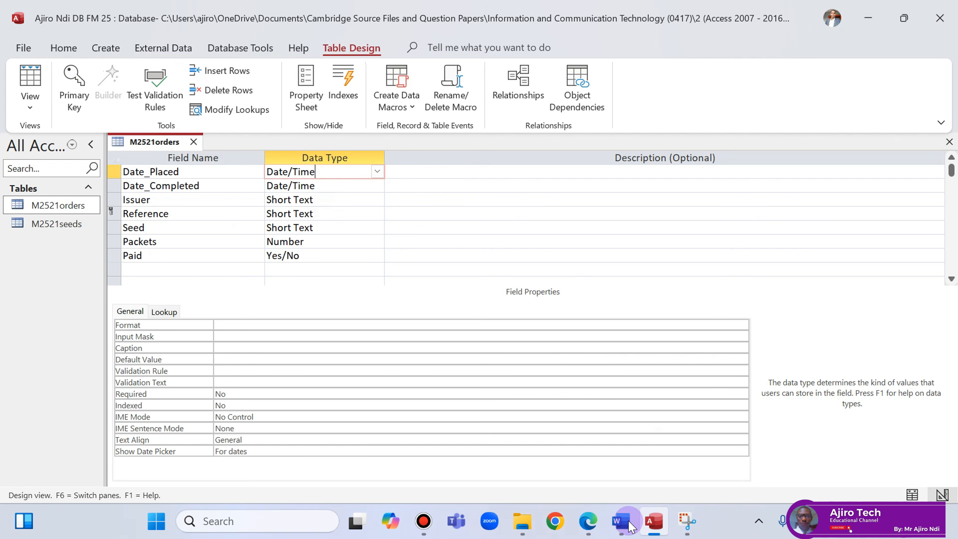
Check the exam paper's field table, then return to the M2521orders table design.
click(587, 521)
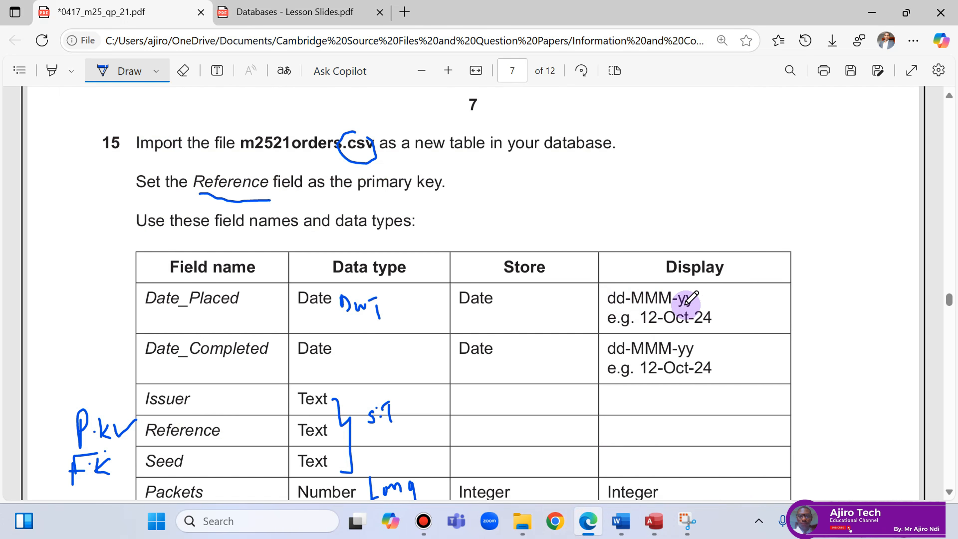
click(654, 523)
Give both Date_Placed and Date_Completed the Medium Date format.
click(247, 324)
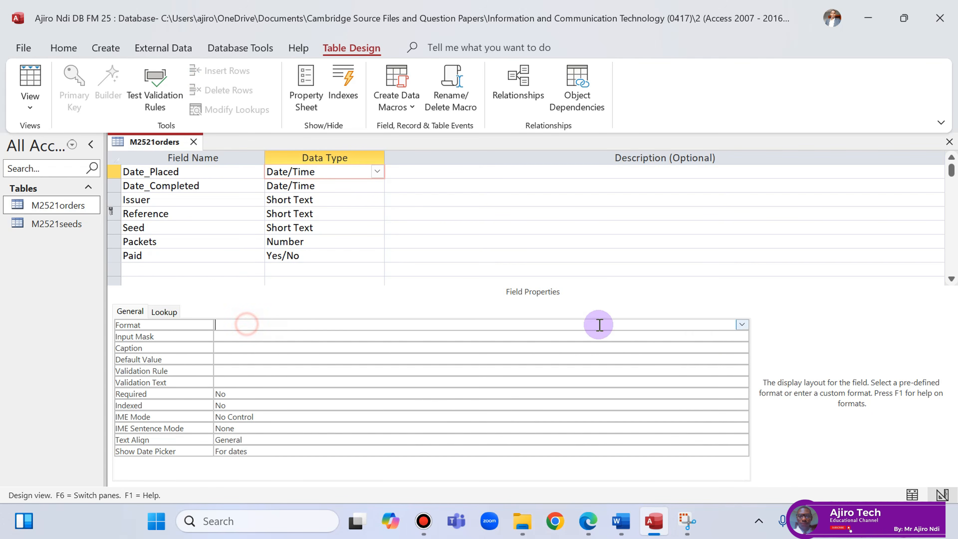
click(741, 325)
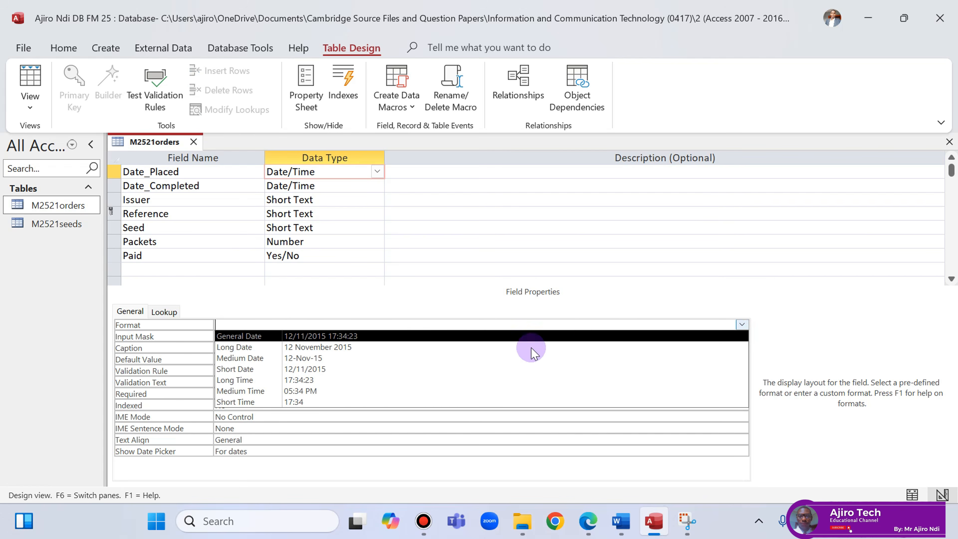
click(393, 358)
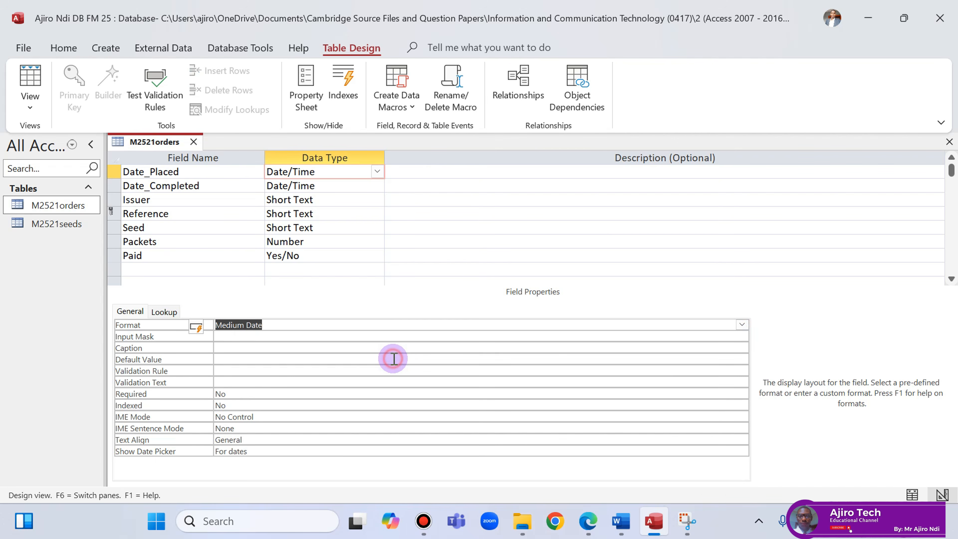
click(588, 521)
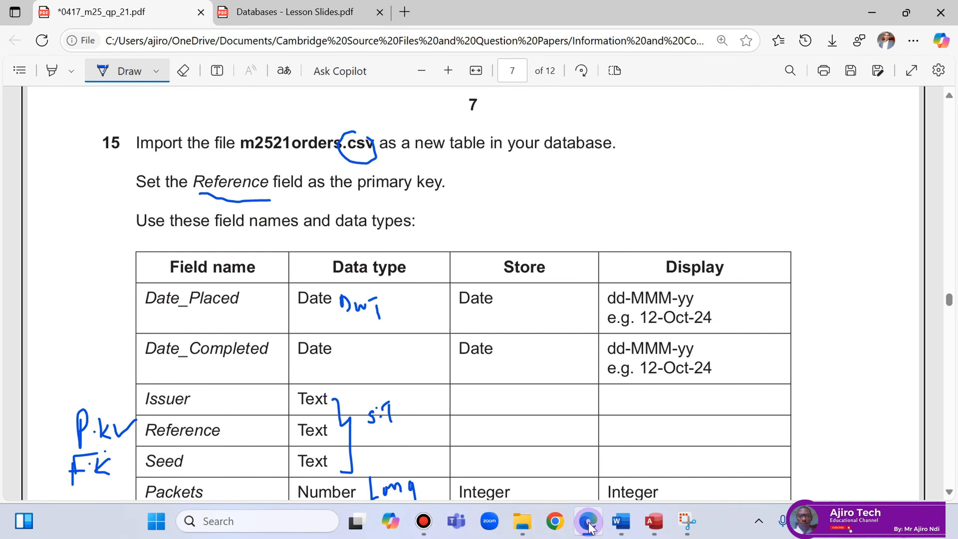
key(alt+Tab)
click(321, 185)
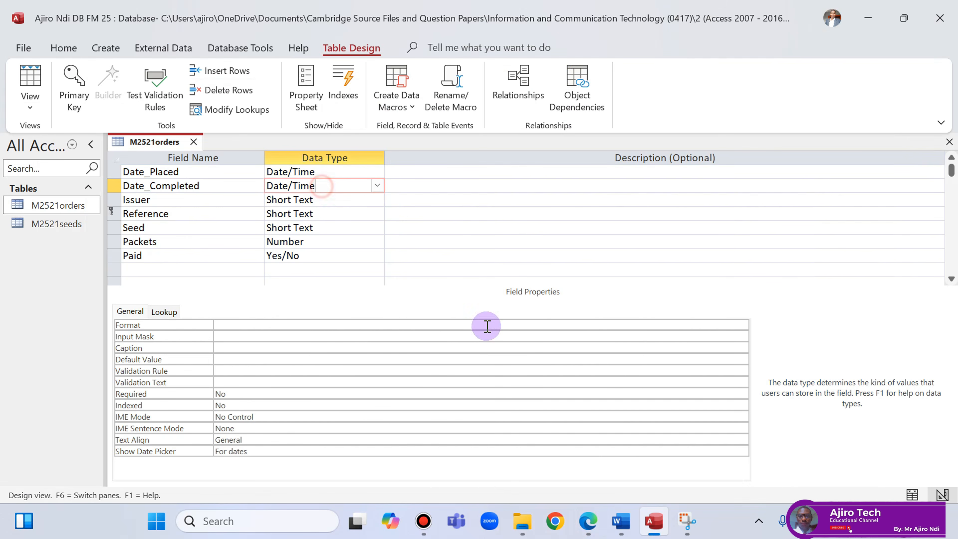
click(317, 325)
click(742, 325)
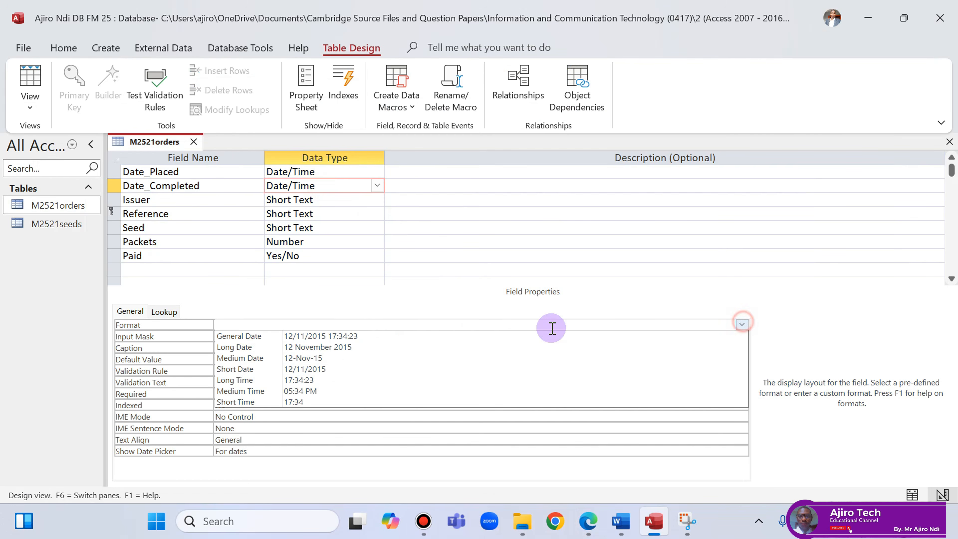
click(398, 357)
Set the Paid field's Lookup Display Control to Text Box, as the exam paper's field rules require.
click(587, 520)
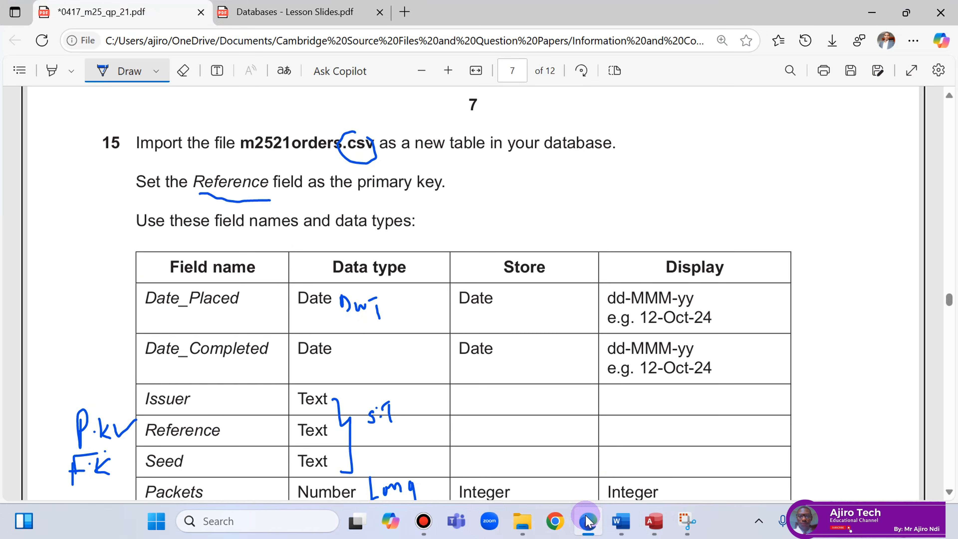
scroll(625, 431, down, 2)
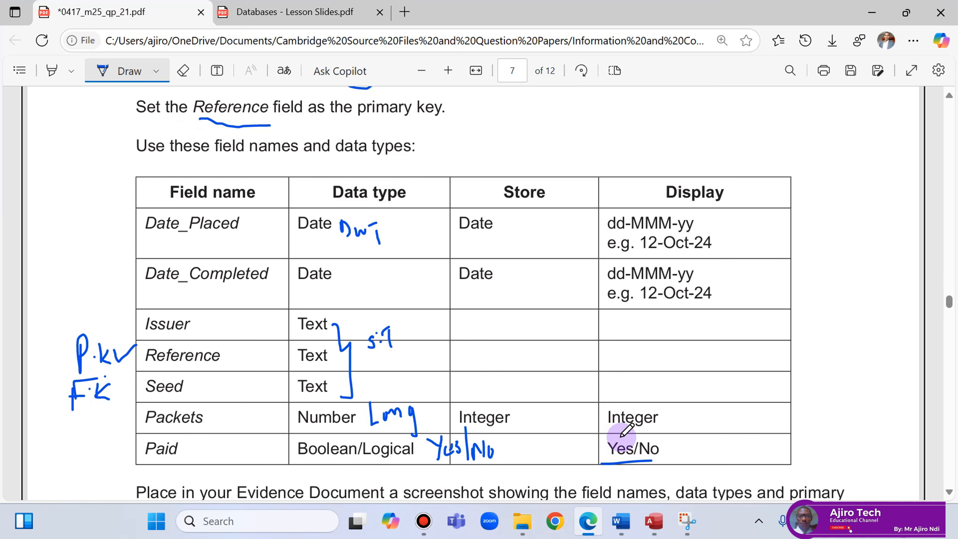
click(595, 526)
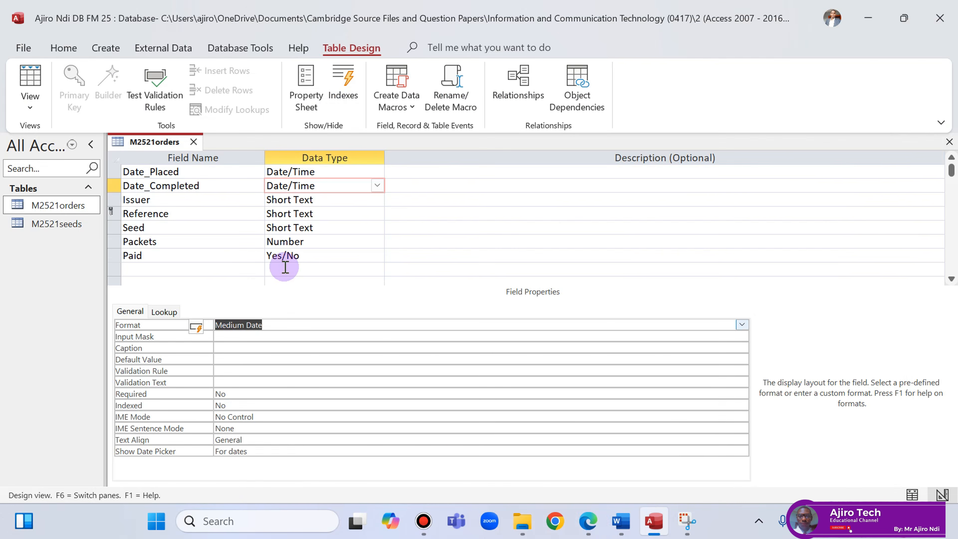
click(301, 257)
click(158, 312)
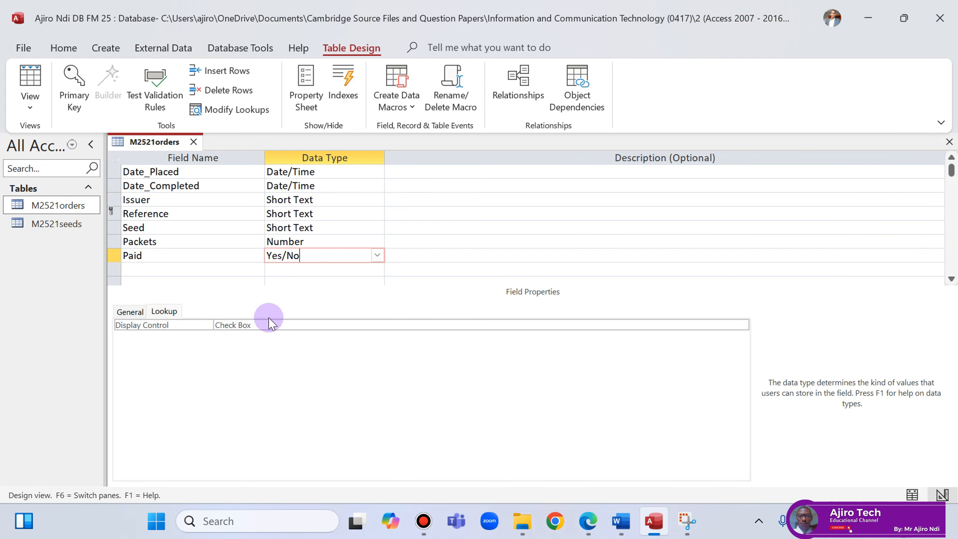
click(274, 327)
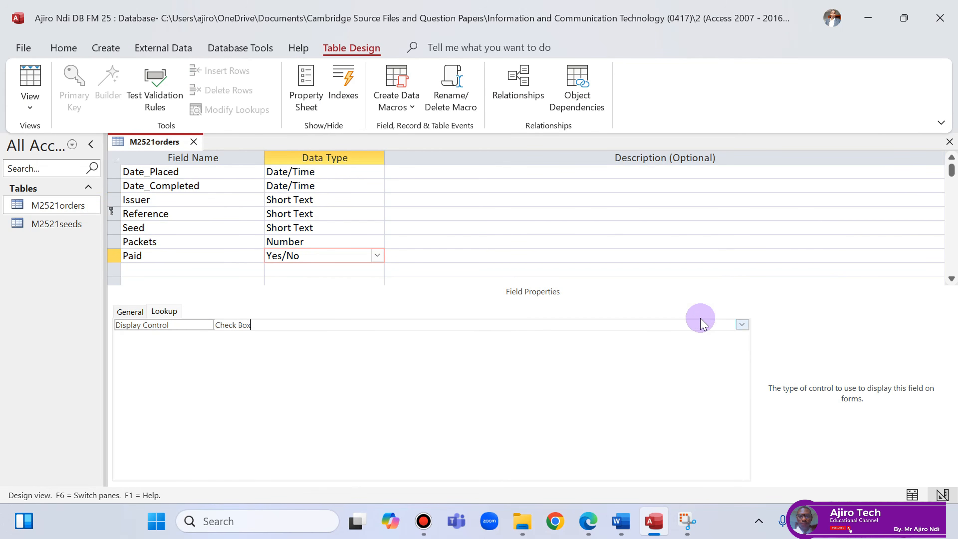
click(741, 327)
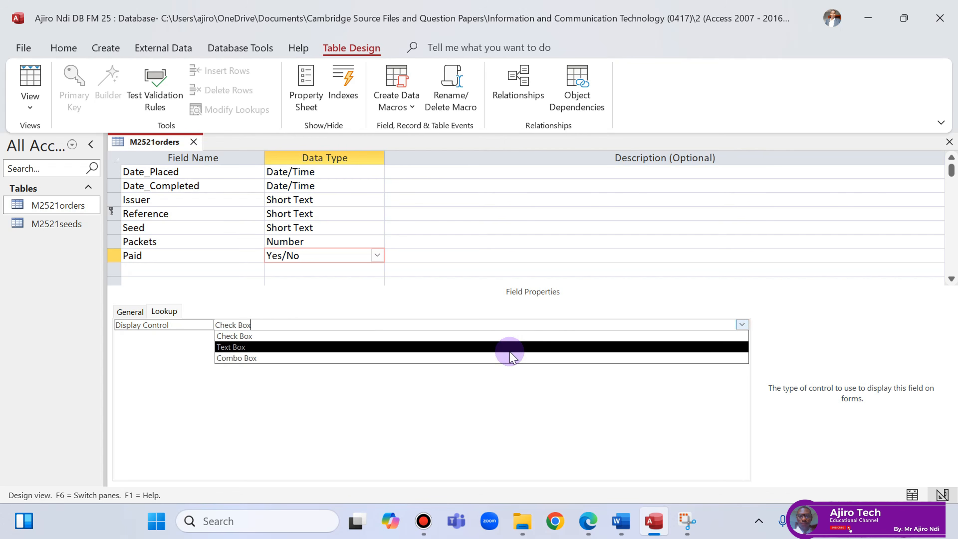
click(510, 352)
Save the table design and switch M2521orders to Datasheet View.
right_click(166, 144)
click(192, 153)
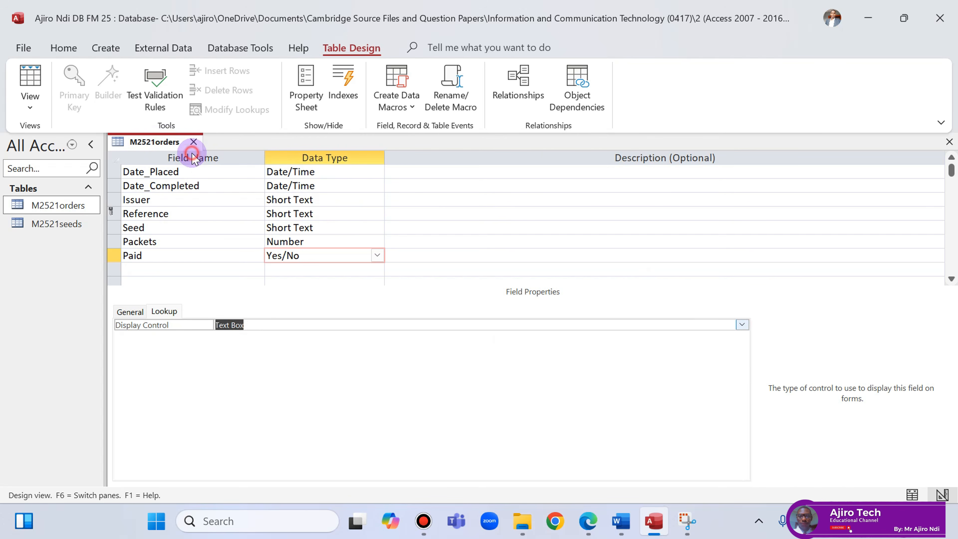
right_click(177, 148)
click(213, 242)
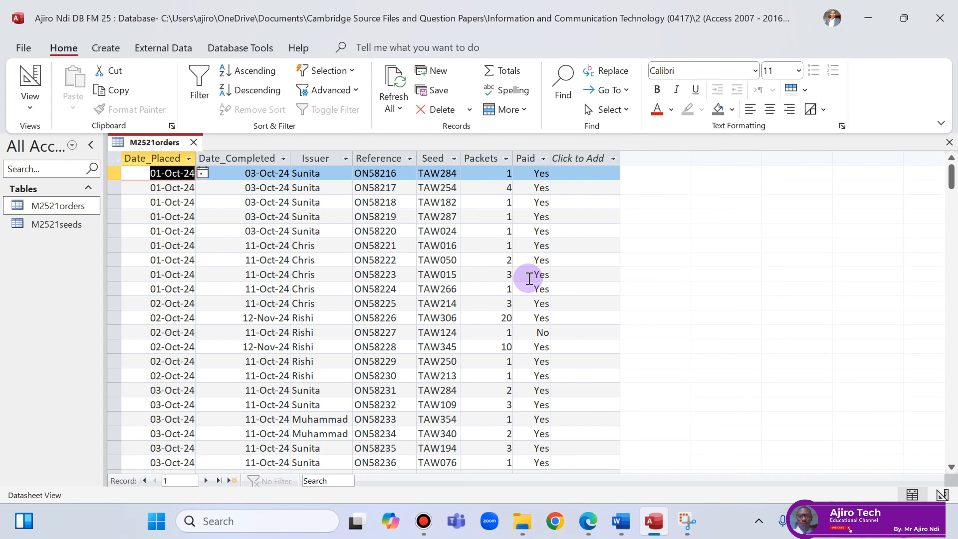
Widen the Issuer column and compare the orders data against the exam paper.
mouse_move(352, 157)
mouse_down()
mouse_move(368, 159)
mouse_move(359, 158)
mouse_up()
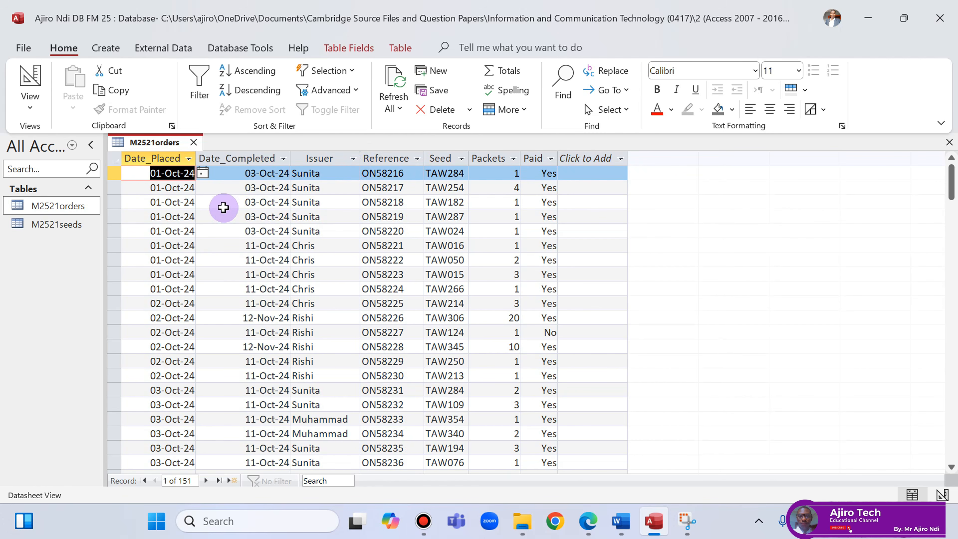
click(588, 521)
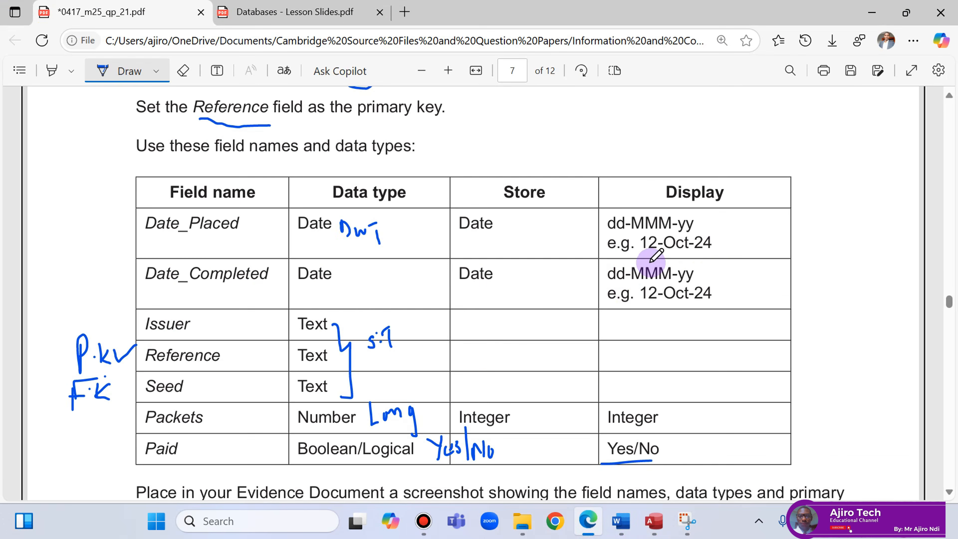
click(656, 523)
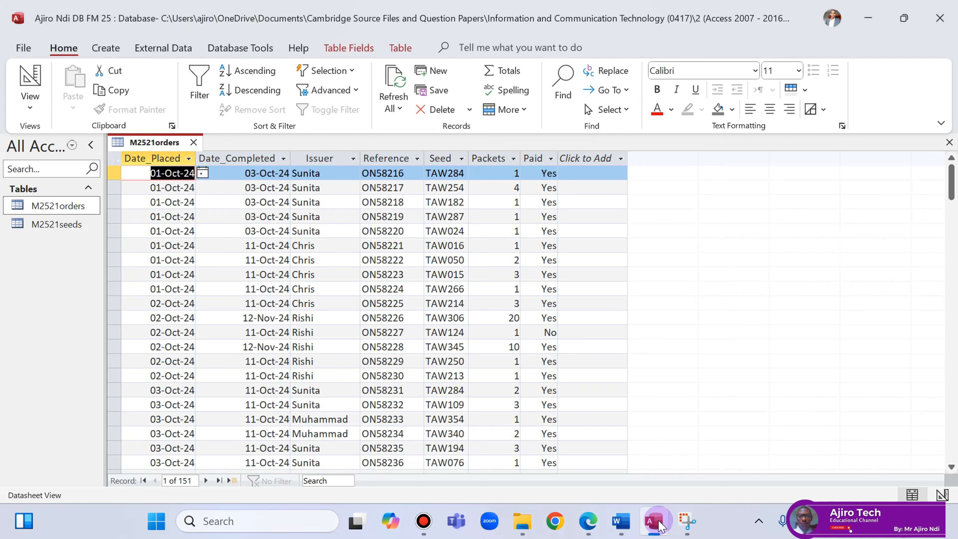
click(595, 532)
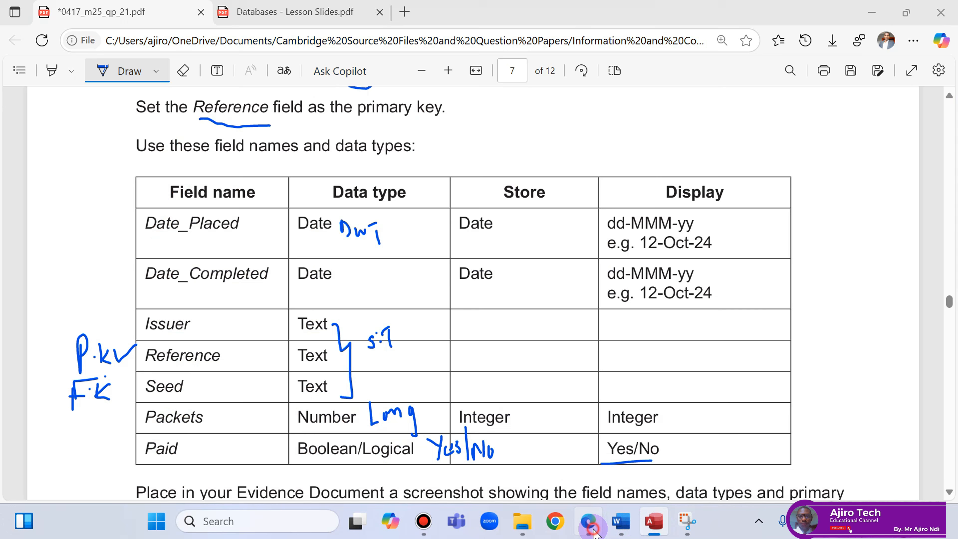
click(593, 531)
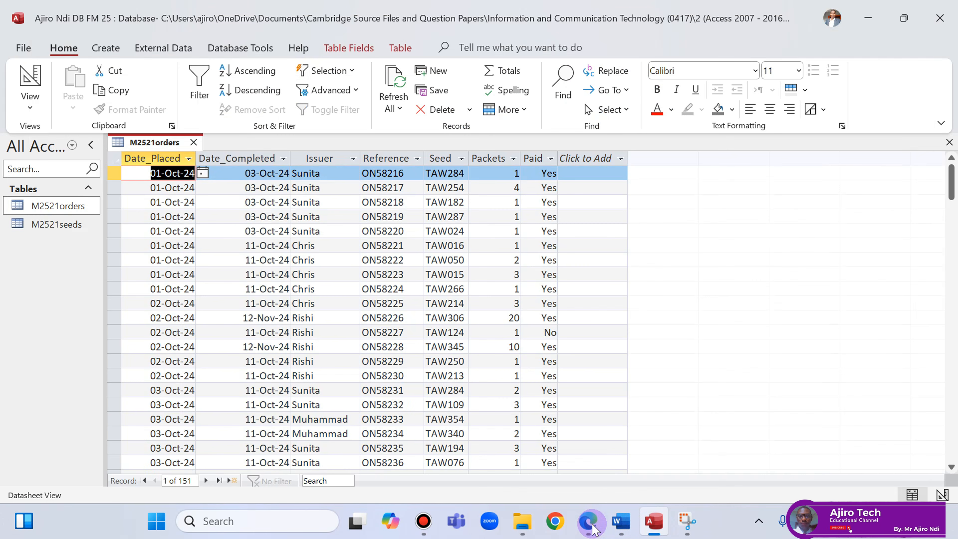
click(593, 531)
click(593, 530)
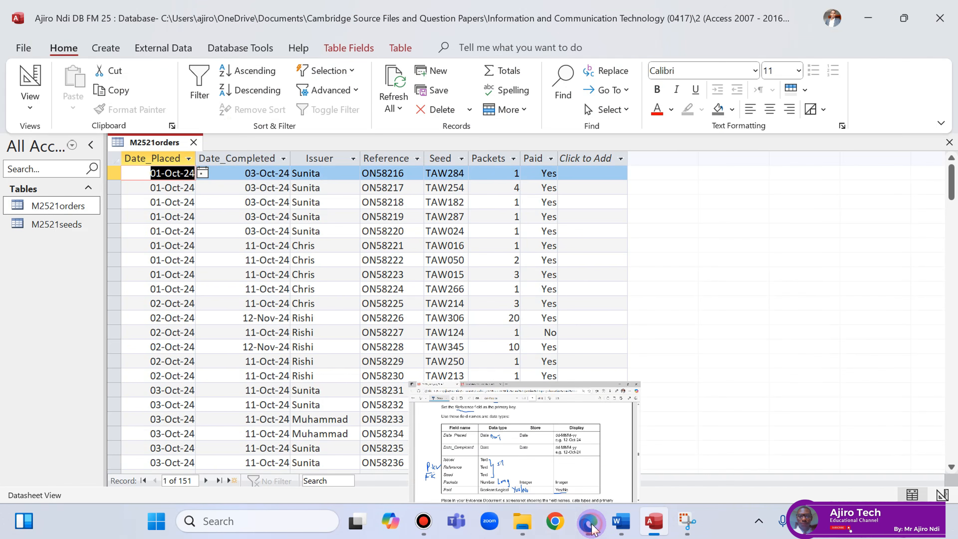
Save and close the M2521orders table, then go back to the exam paper.
right_click(147, 139)
click(174, 154)
right_click(172, 146)
click(195, 181)
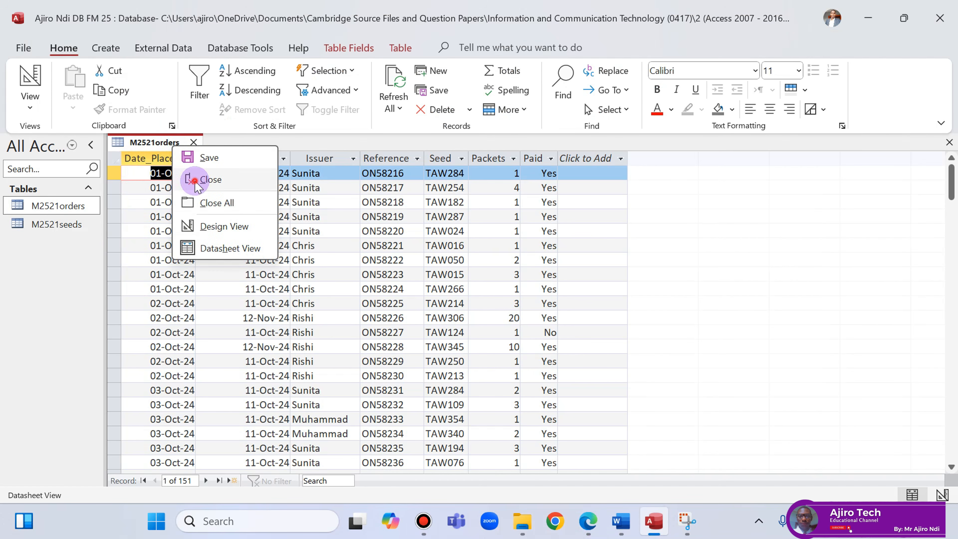
click(588, 521)
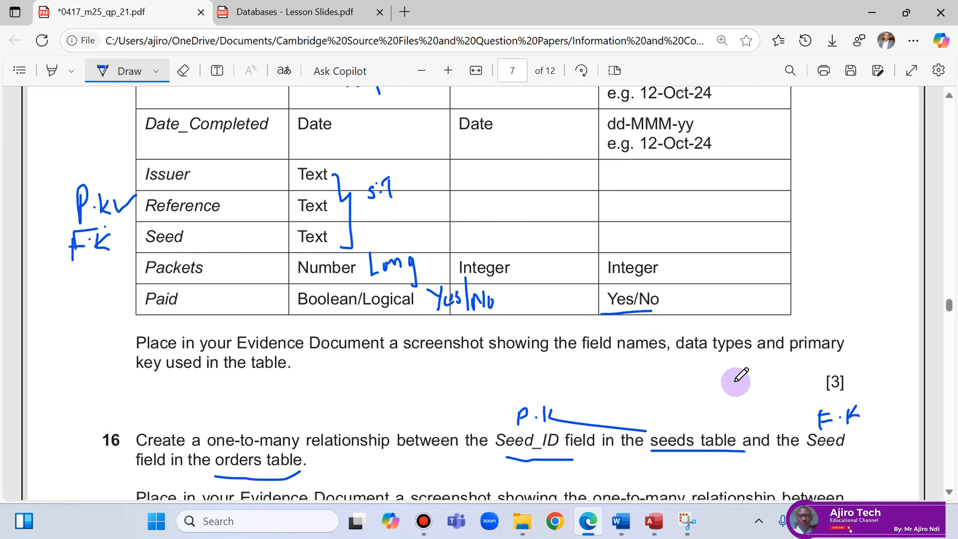
Open M2521orders in Design view with no field selected.
click(656, 524)
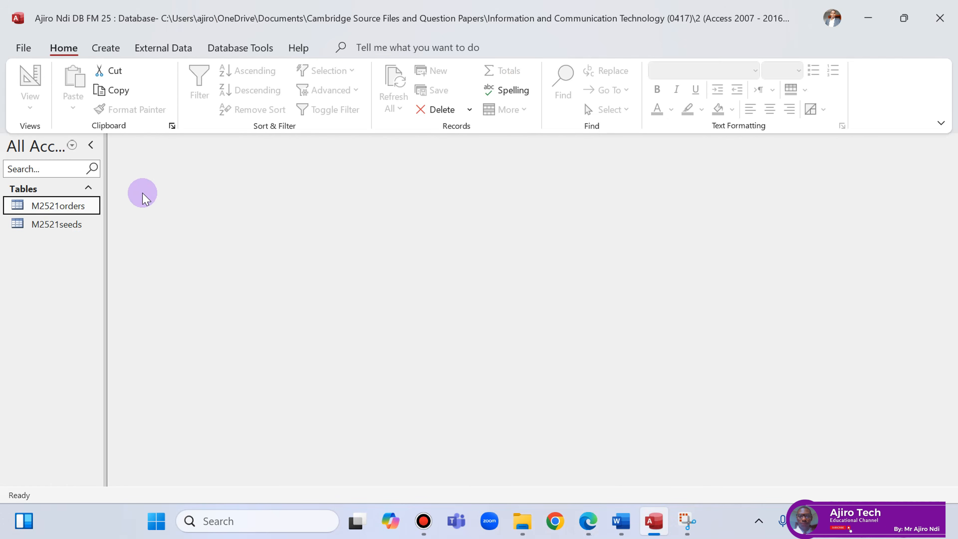
right_click(87, 209)
click(138, 199)
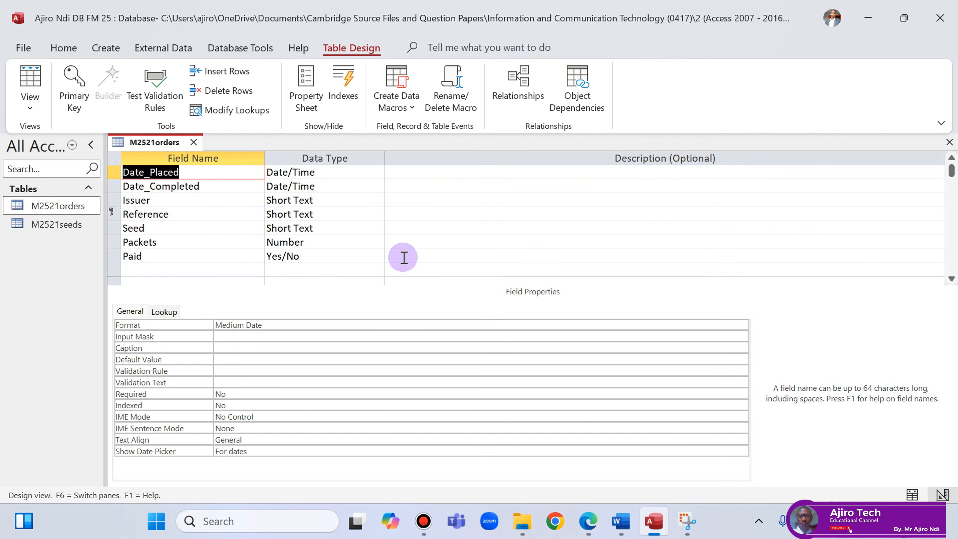
click(429, 270)
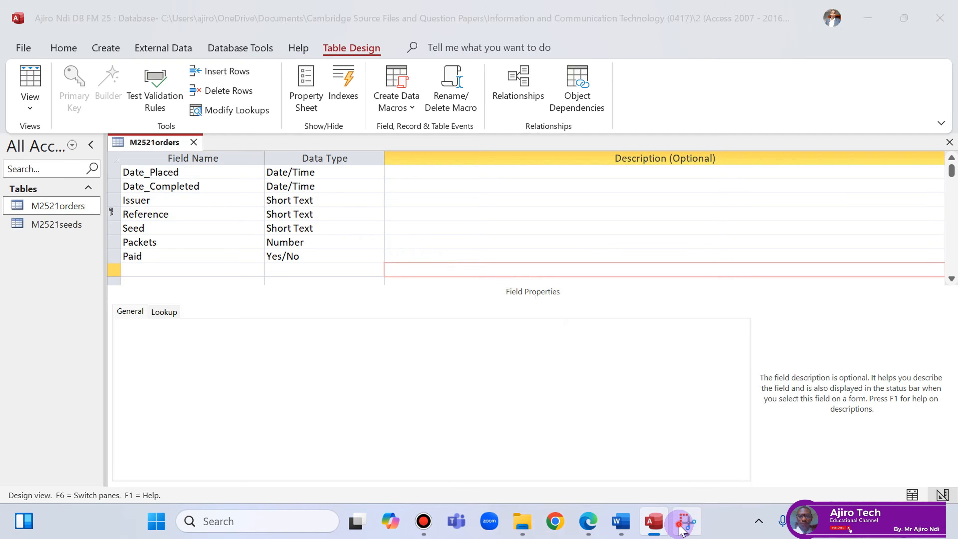
Snip the Field Name and Data Type area, then bring up the evidence document.
click(682, 527)
click(178, 37)
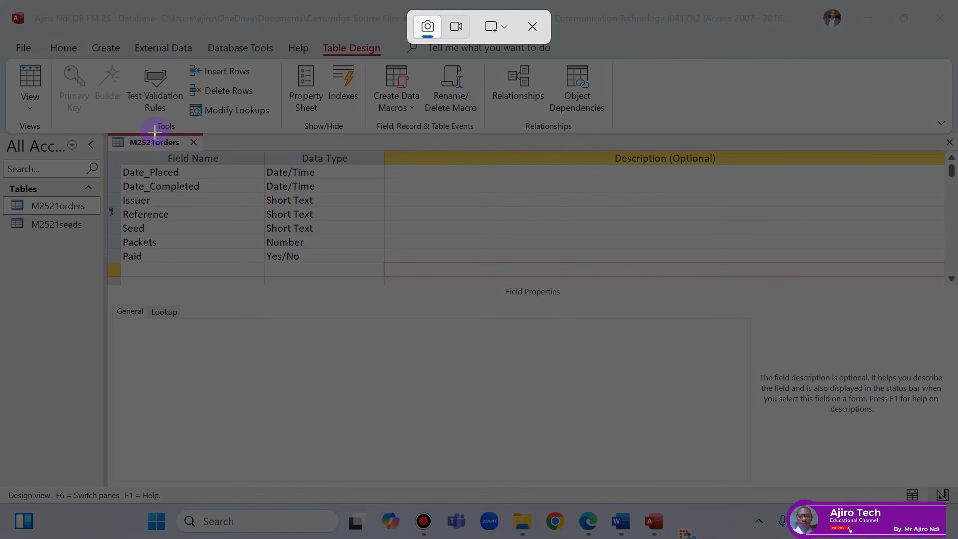
drag(106, 132, 384, 269)
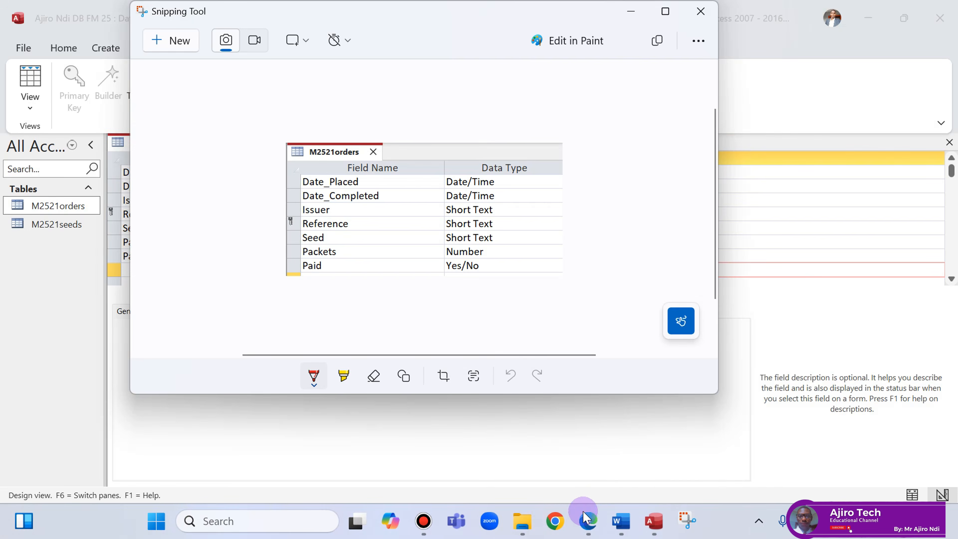
click(588, 522)
scroll(521, 196, up, 10)
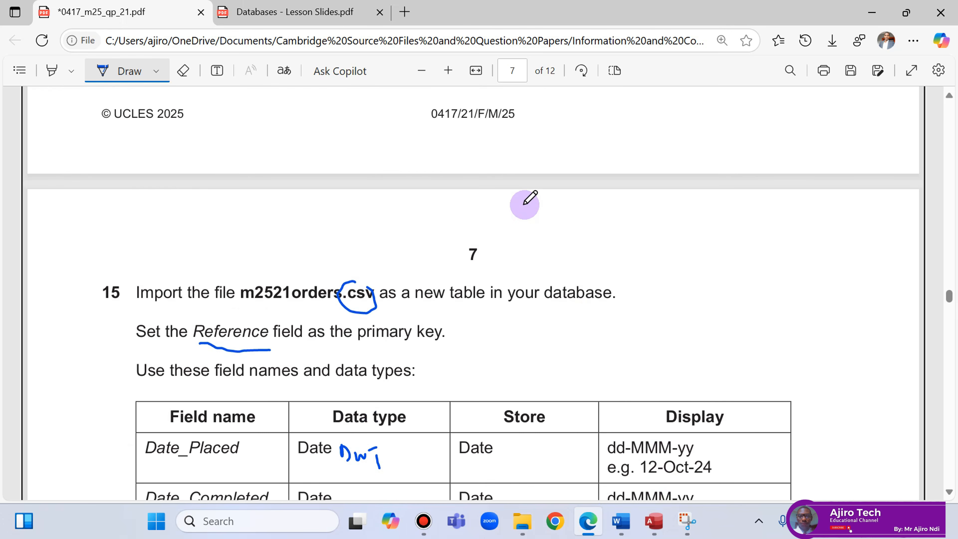
click(621, 522)
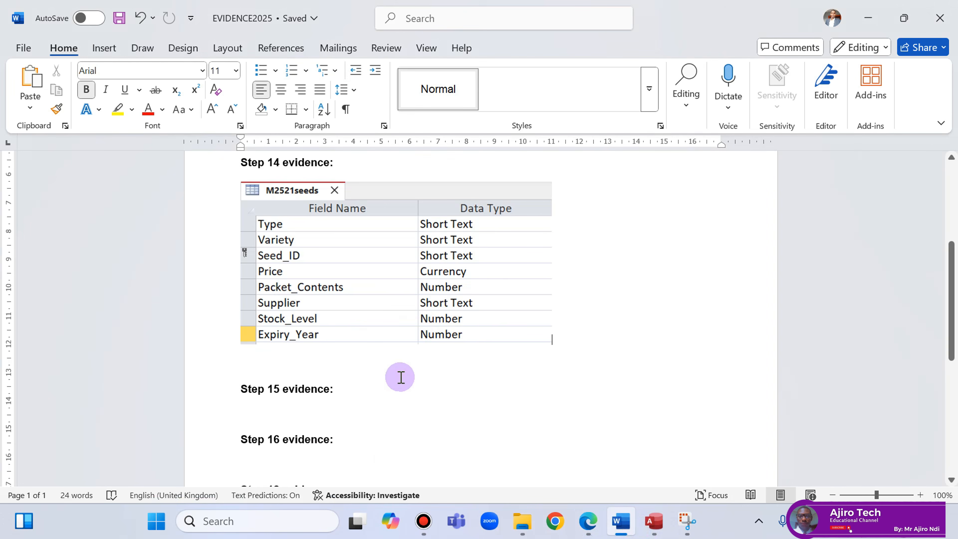
Paste the orders table screenshot on a new line under 'Step 15 evidence:'.
key(Return)
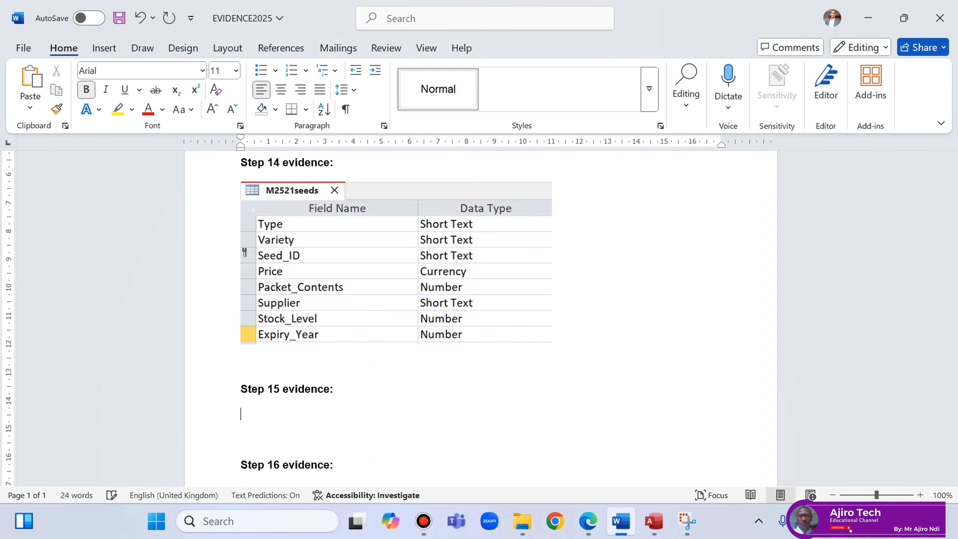
right_click(245, 419)
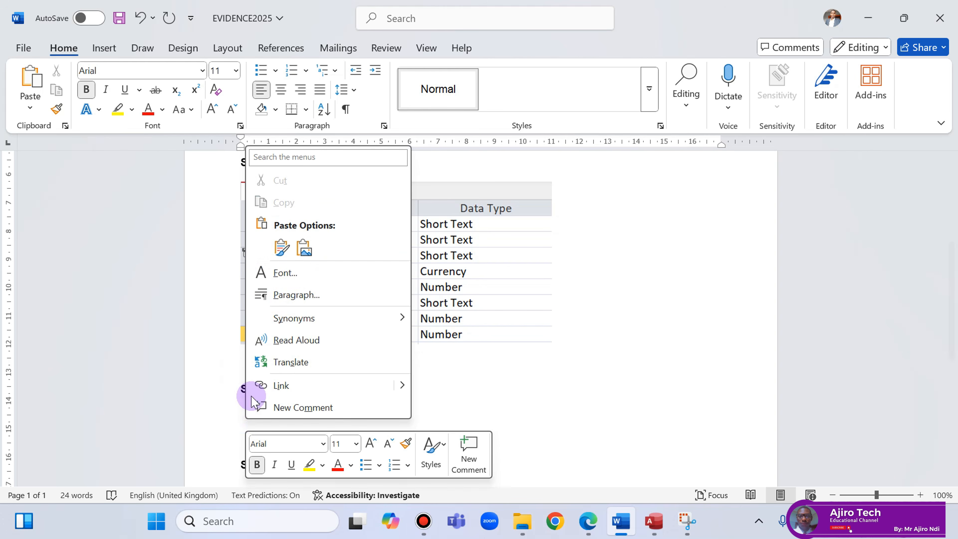
click(281, 249)
click(483, 433)
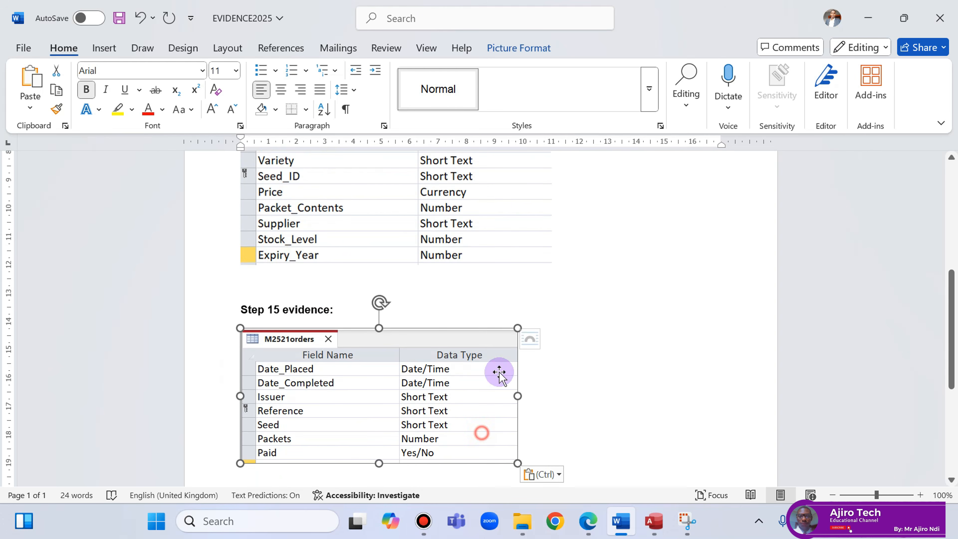
Enlarge the pasted picture to about 11.2 cm wide.
click(536, 49)
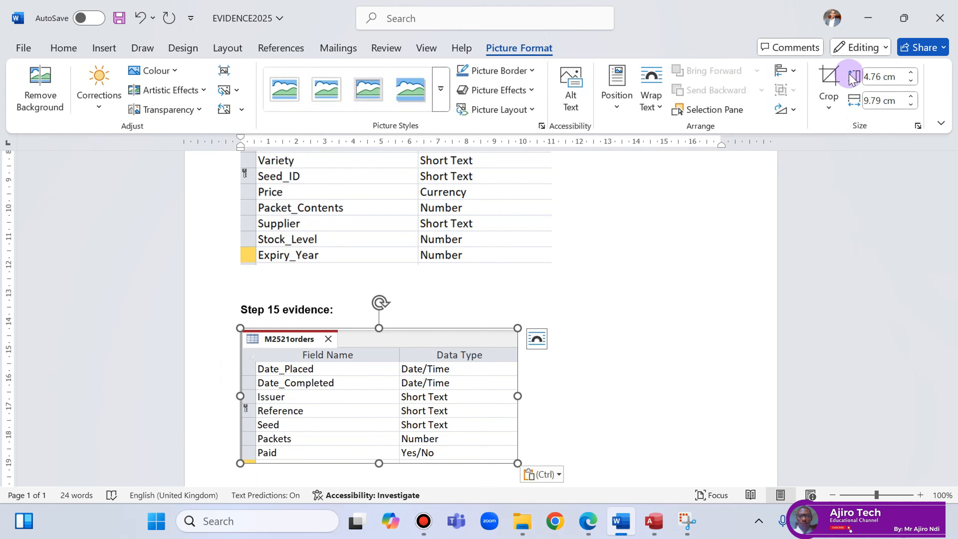
click(911, 96)
click(911, 97)
click(912, 97)
click(912, 97)
click(911, 97)
click(912, 96)
click(912, 96)
click(911, 97)
click(912, 96)
click(912, 96)
click(911, 97)
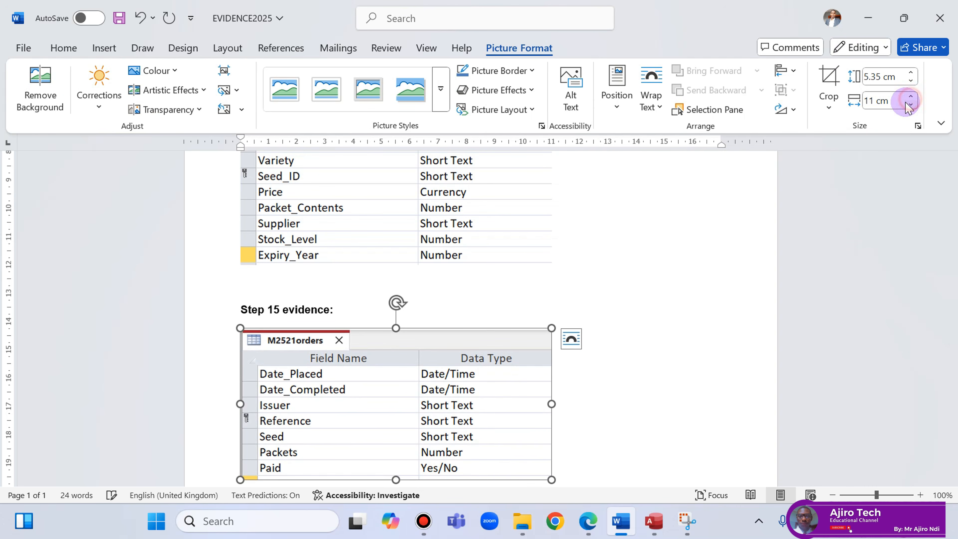
click(909, 104)
click(912, 97)
click(912, 97)
click(912, 97)
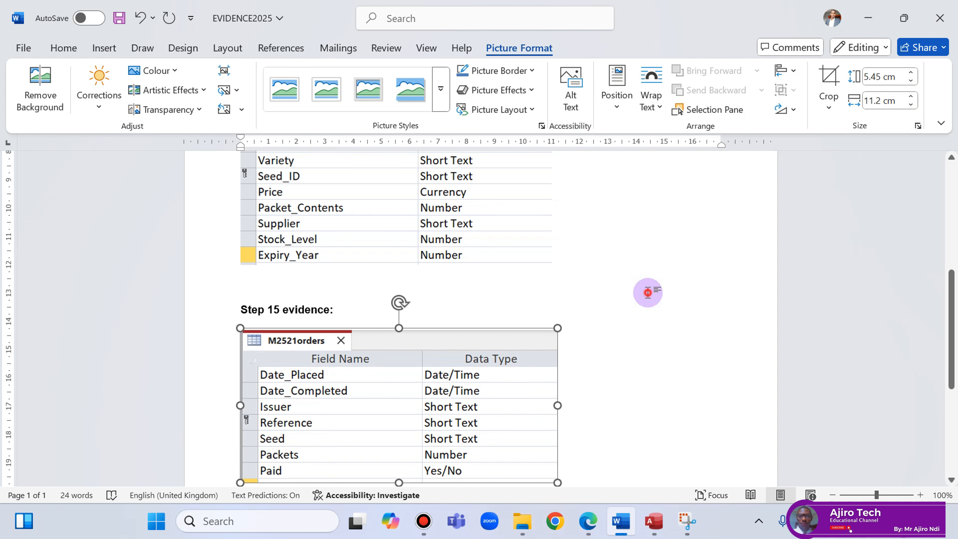
Deselect the picture and save the EVIDENCE2025 document.
click(647, 289)
scroll(648, 289, down, 3)
scroll(648, 289, down, 3)
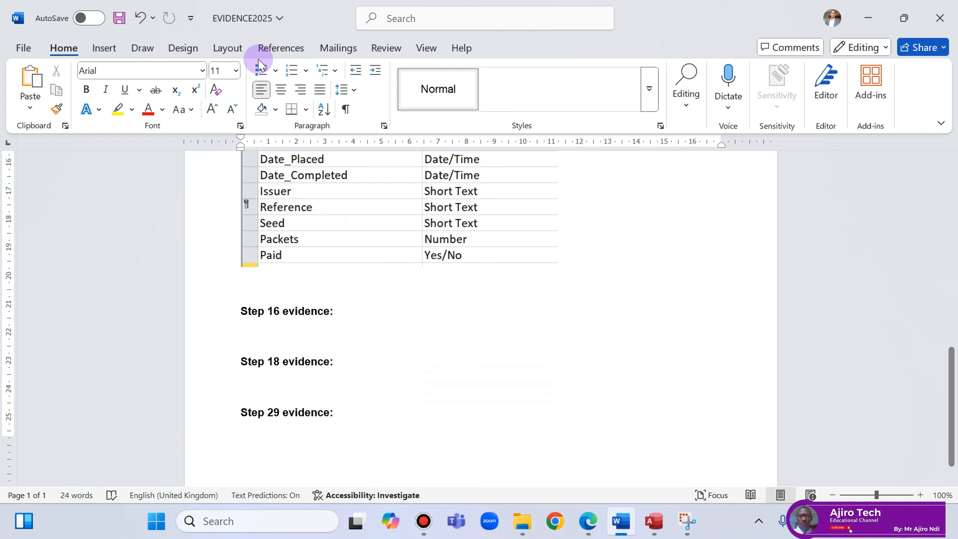
click(119, 18)
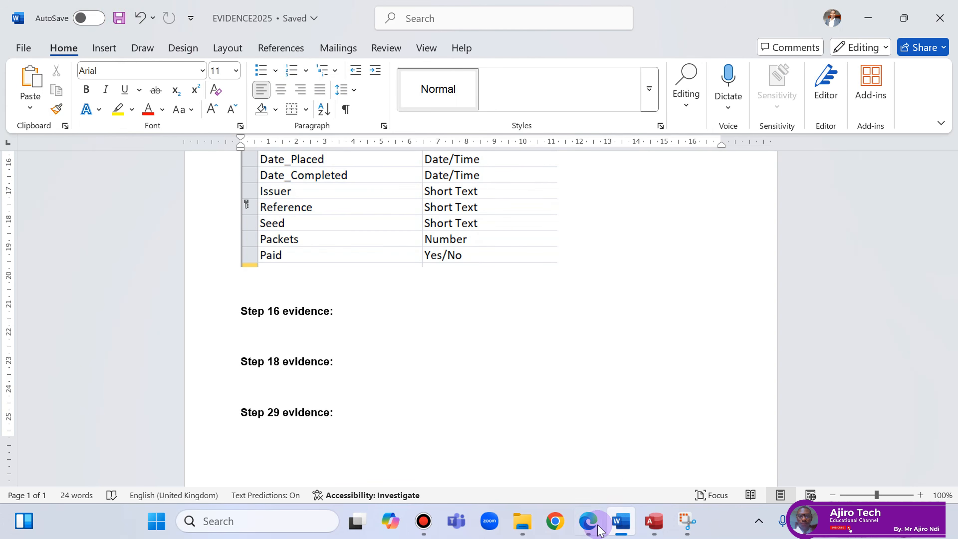
Review the exam paper, then bring up options for the open orders table in Access.
click(588, 521)
scroll(557, 352, down, 5)
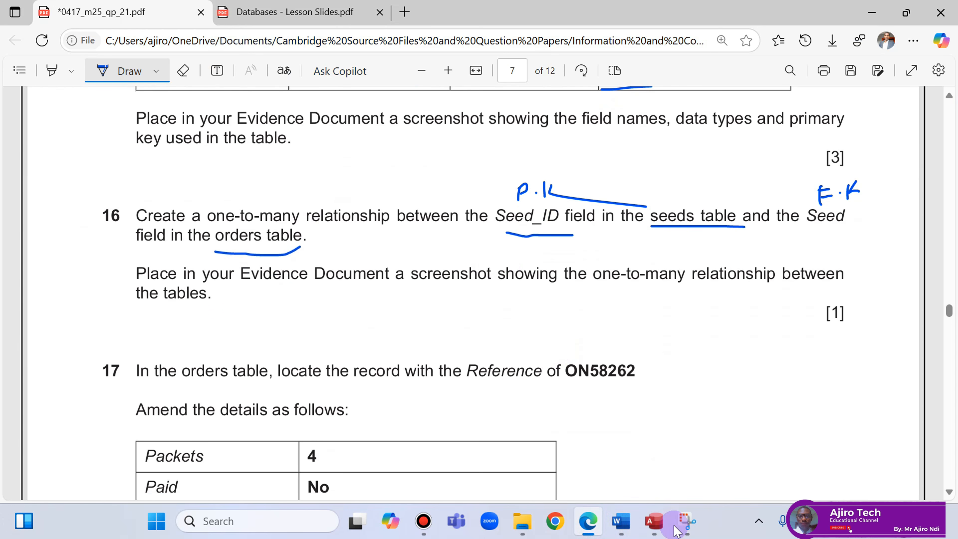
click(657, 522)
right_click(156, 149)
Close the M2521orders design view and return to the exam paper.
click(190, 172)
mouse_move(690, 533)
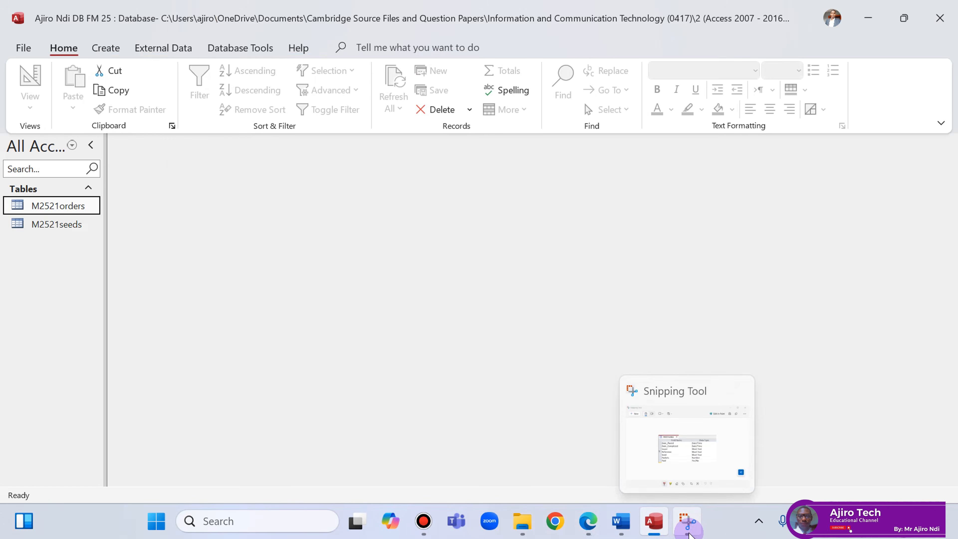
click(588, 520)
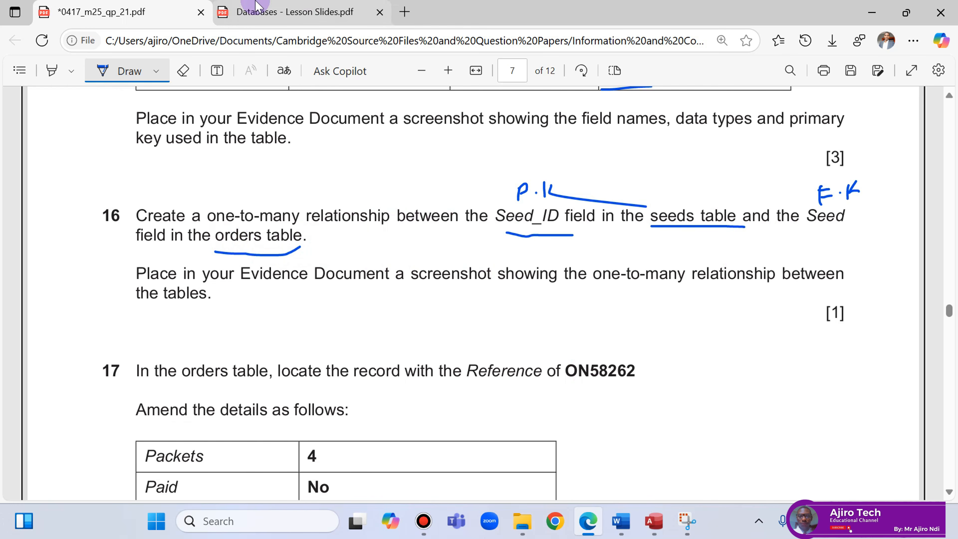
Open 'Databases - Lesson Slides.pdf' at page 13, 'Create a relational database'.
click(264, 12)
scroll(417, 255, down, 20)
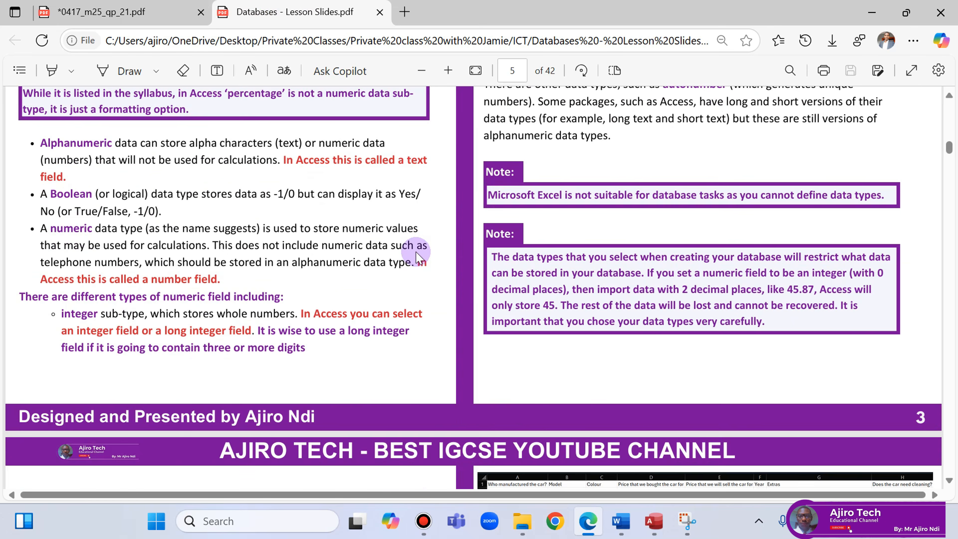
scroll(416, 252, down, 10)
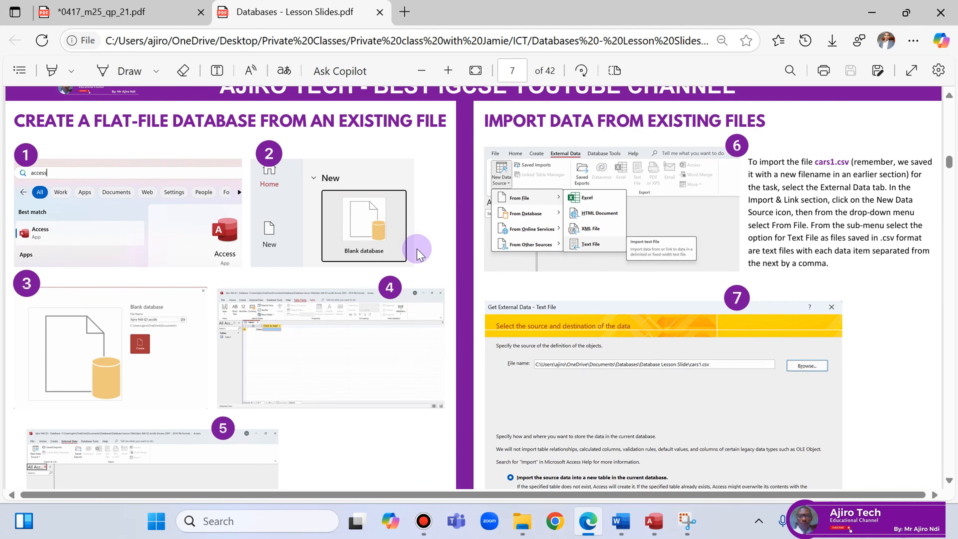
scroll(418, 249, down, 20)
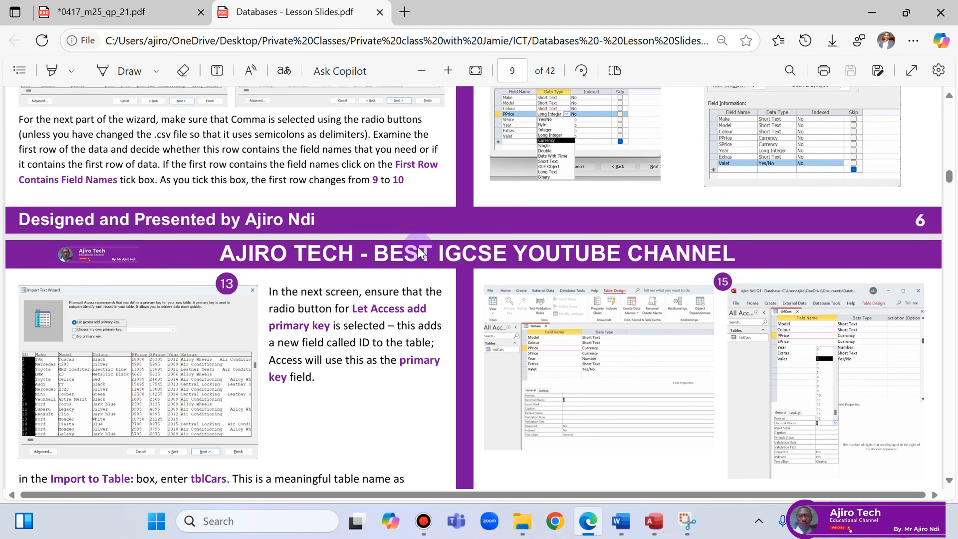
scroll(419, 249, up, 10)
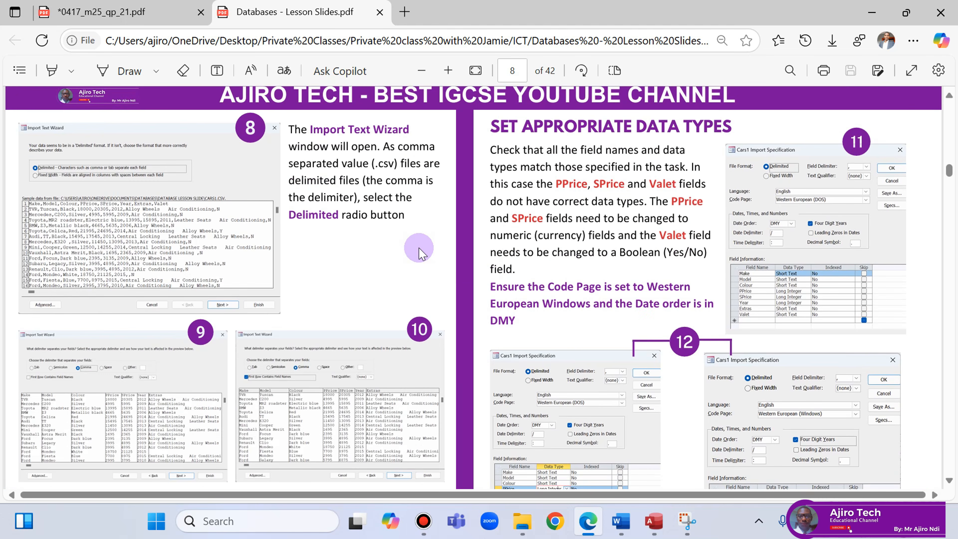
scroll(420, 252, down, 20)
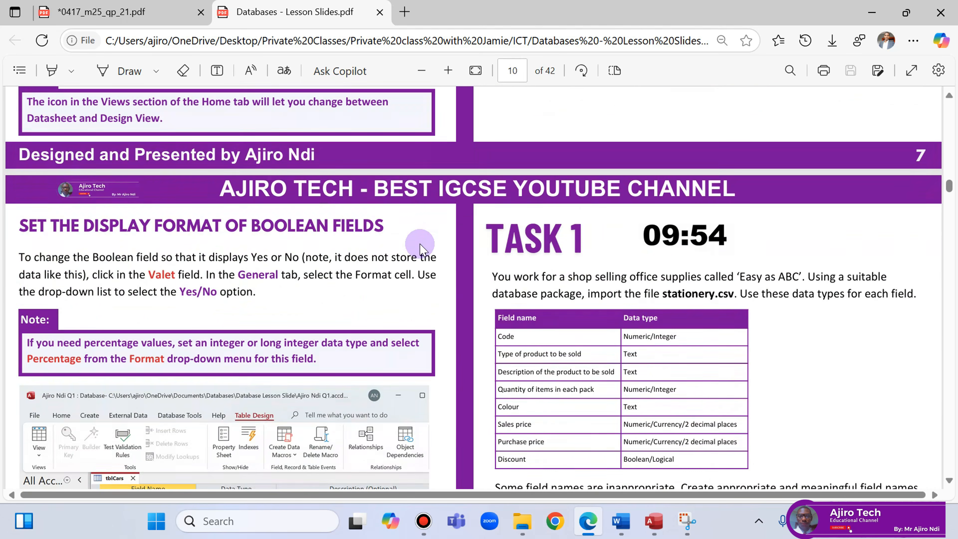
scroll(422, 250, down, 20)
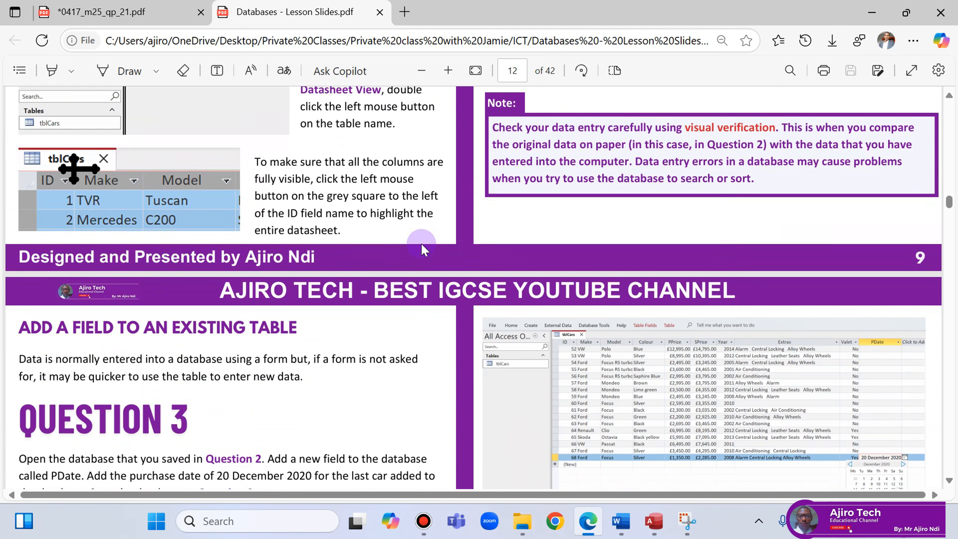
scroll(421, 249, down, 10)
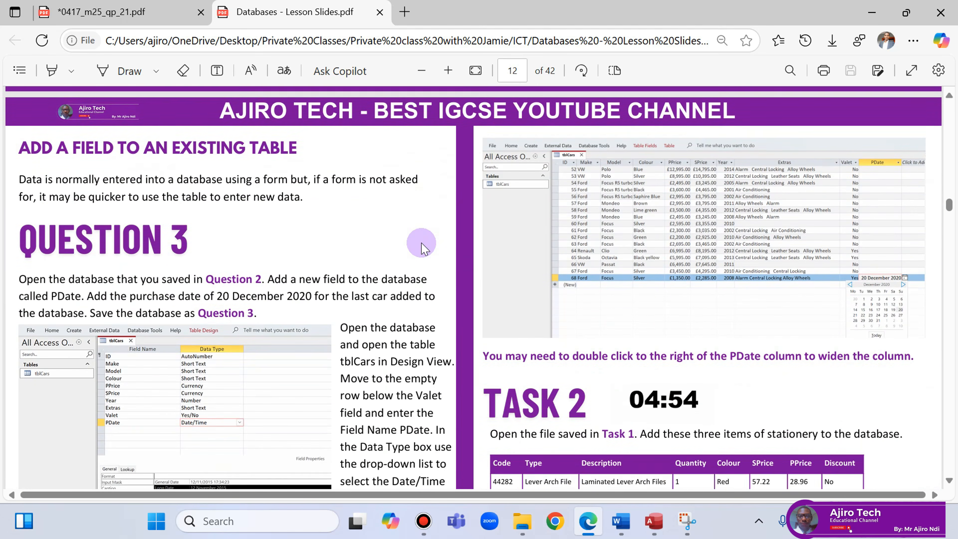
scroll(423, 244, down, 6)
scroll(423, 244, up, 6)
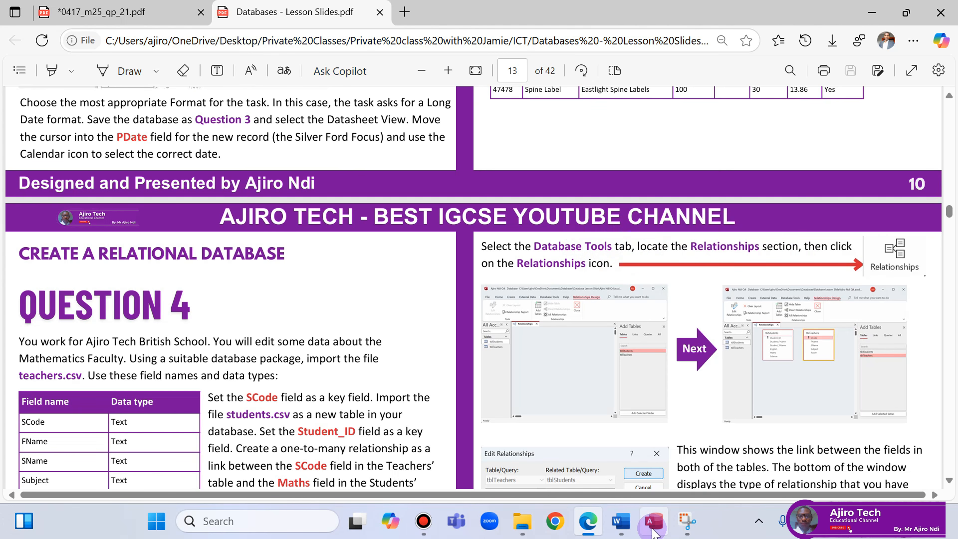
Open the Relationships window and add M2521orders and M2521seeds.
click(654, 521)
click(255, 47)
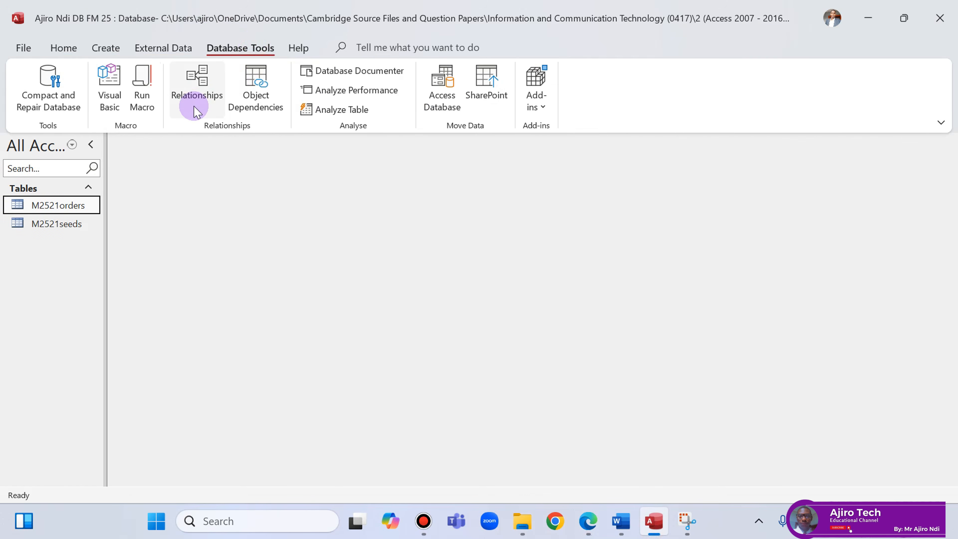
click(198, 95)
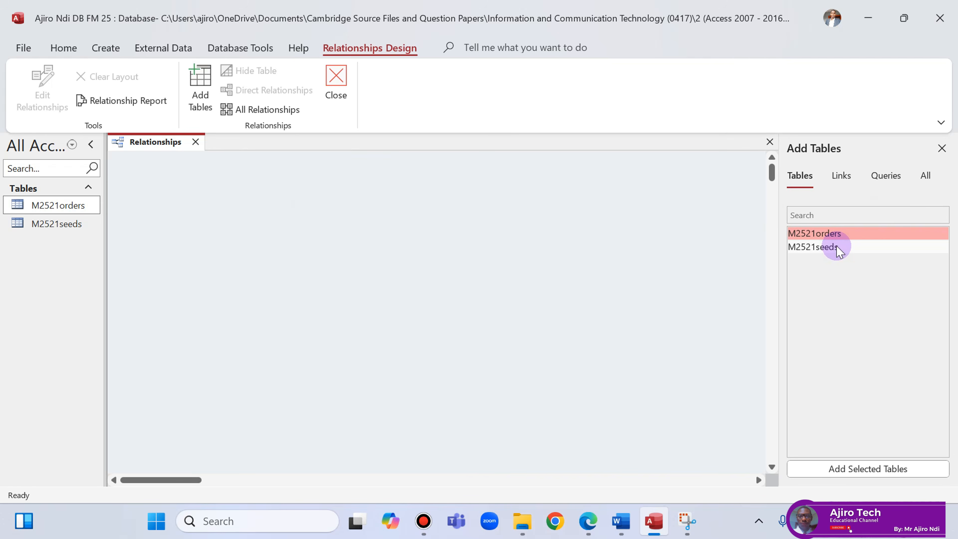
double_click(839, 237)
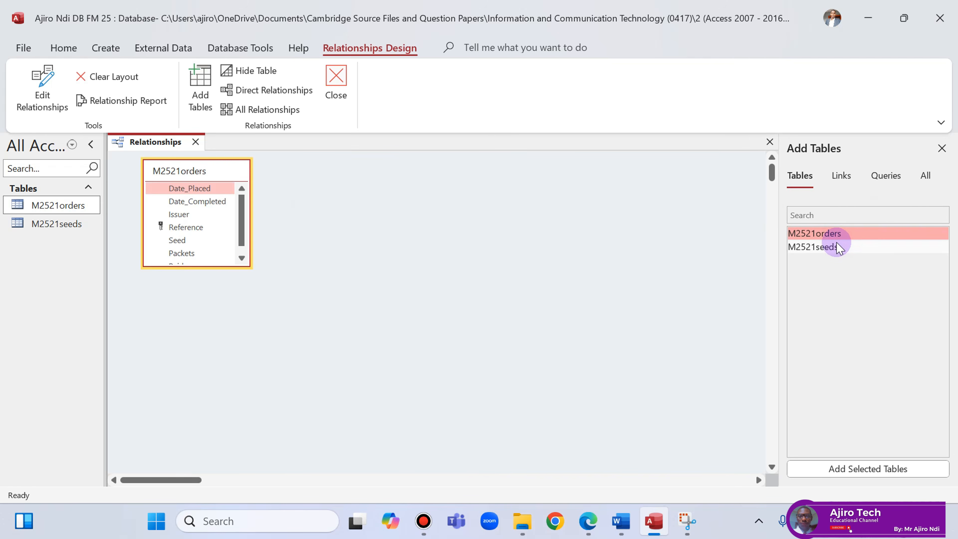
double_click(832, 246)
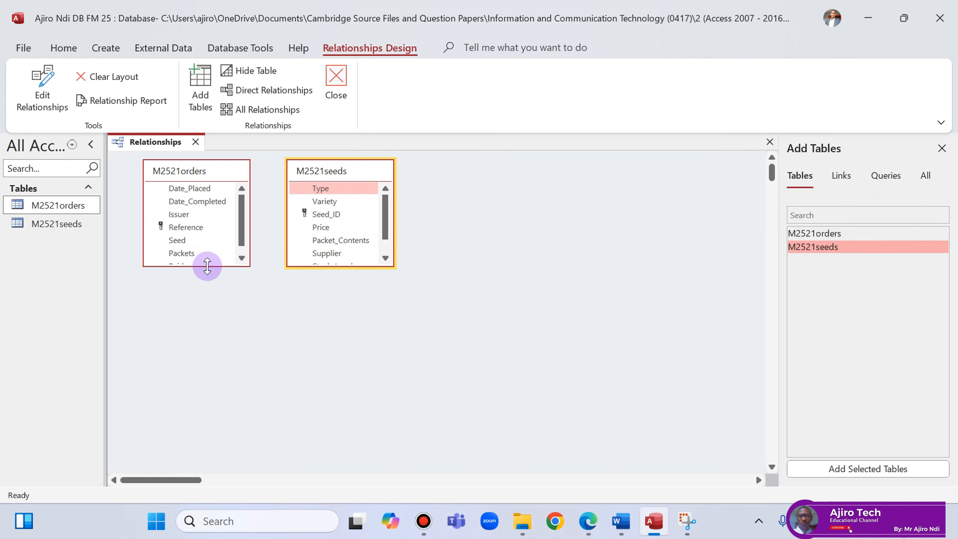
Resize both field lists to show all fields, placing seeds left and orders right.
drag(207, 267, 207, 287)
drag(348, 267, 348, 301)
drag(188, 174, 512, 184)
drag(363, 173, 222, 186)
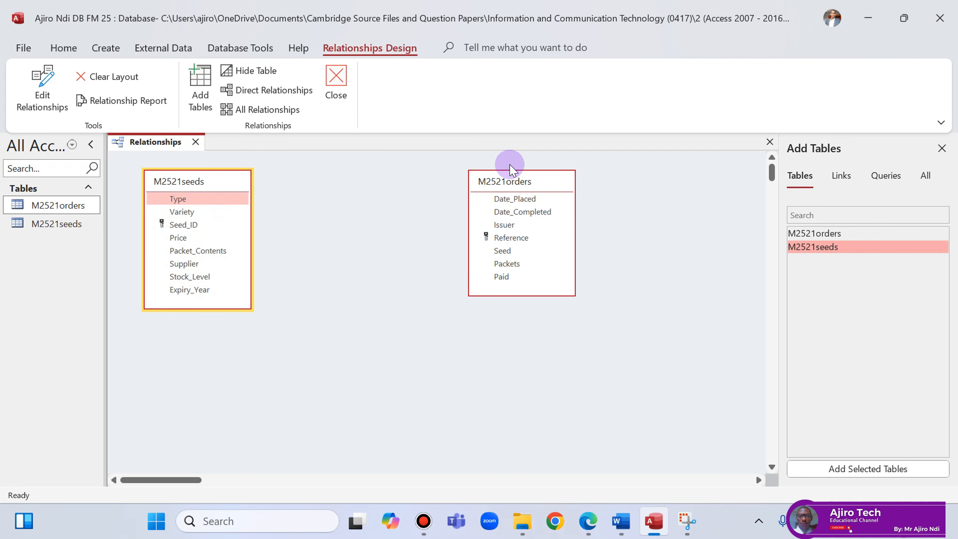
drag(551, 185, 426, 188)
click(588, 522)
key(ctrl+Tab)
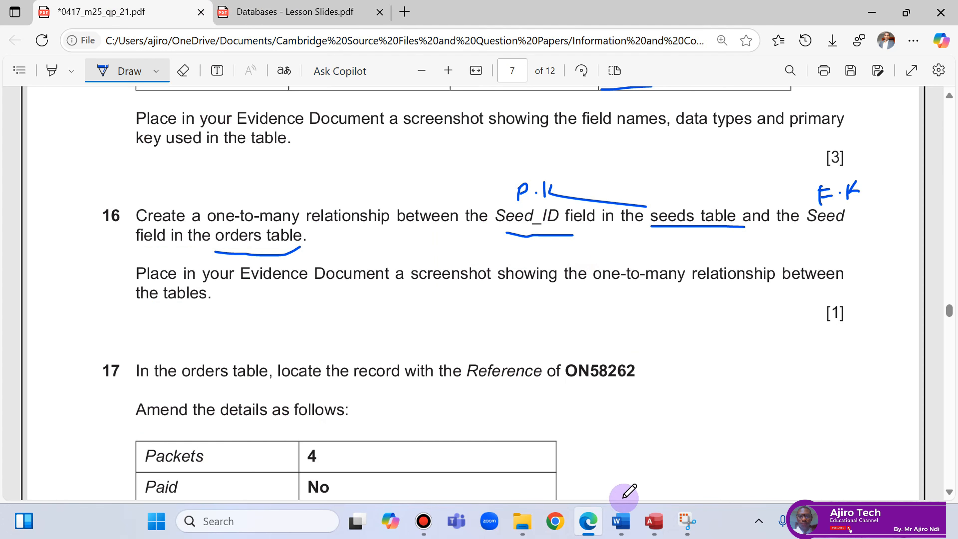
mouse_move(657, 532)
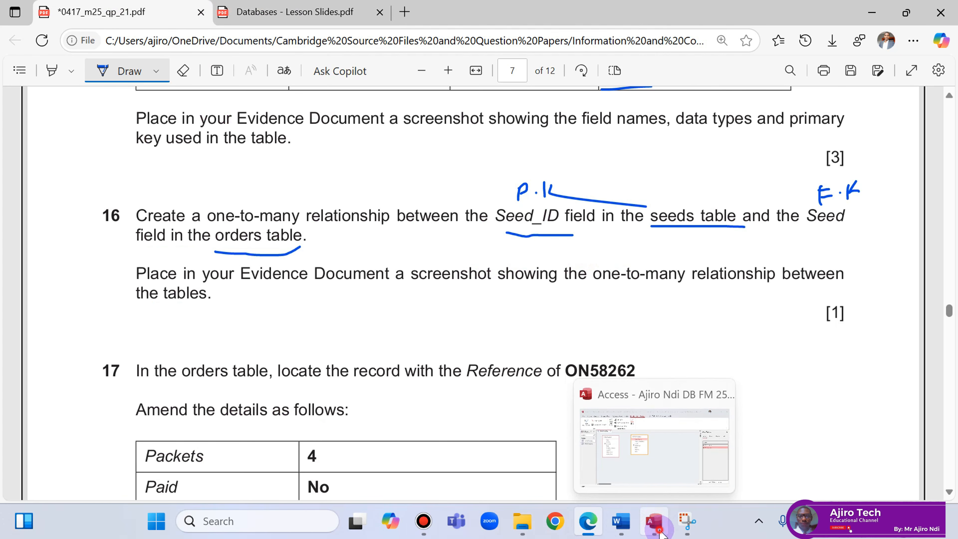
Create a one-to-many relationship from seeds' Seed_ID to the Seed field in M2521orders.
click(656, 529)
drag(190, 225, 323, 224)
drag(363, 256, 362, 250)
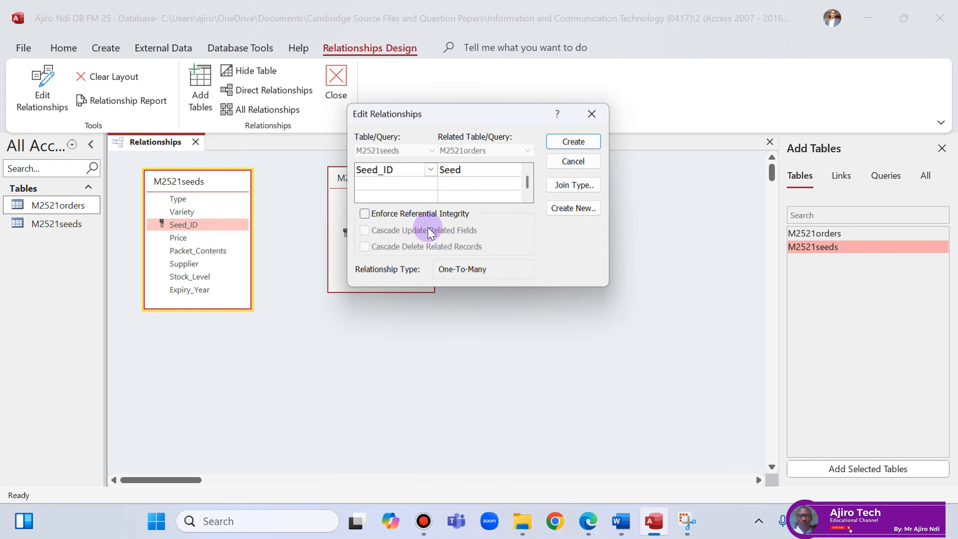
click(591, 525)
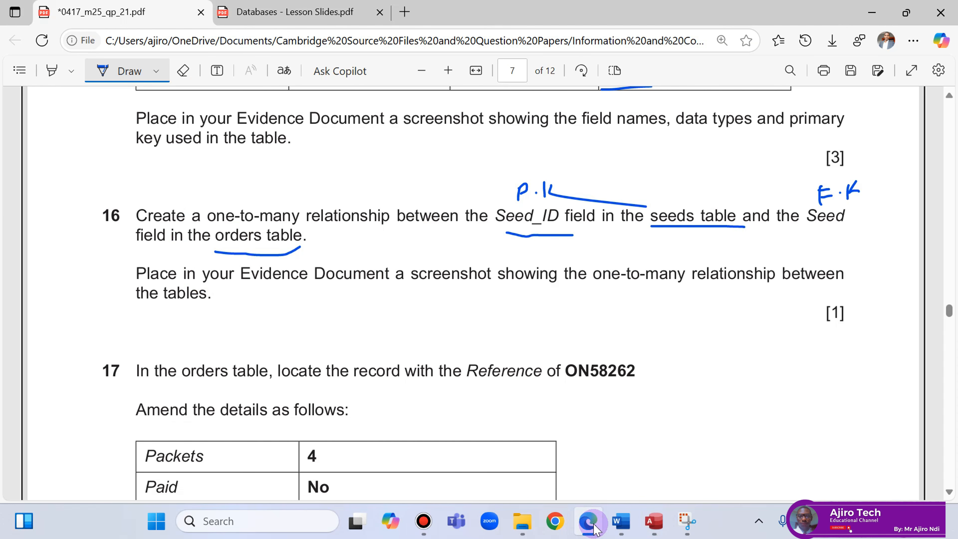
click(590, 522)
click(419, 121)
click(569, 142)
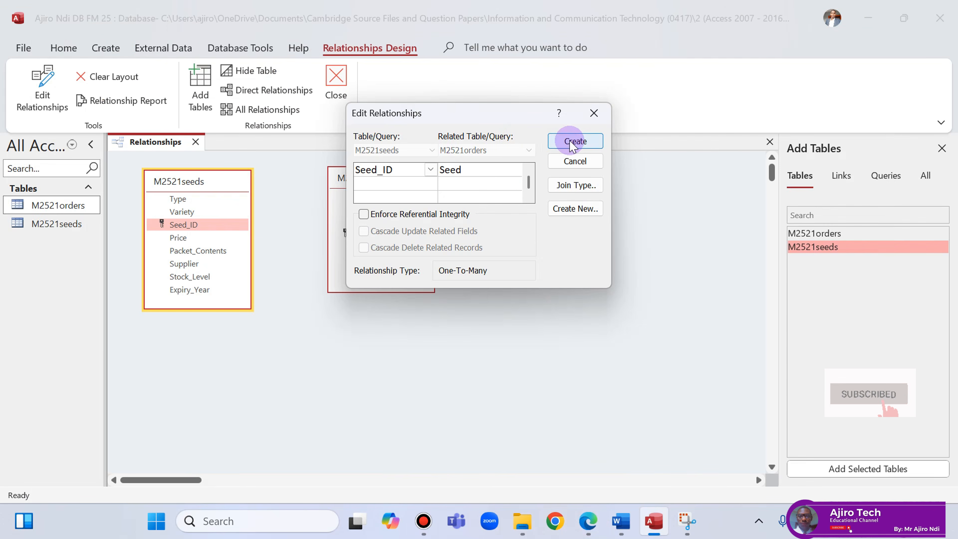
Save the relationships layout and underline 'orders table' in question 16.
right_click(151, 142)
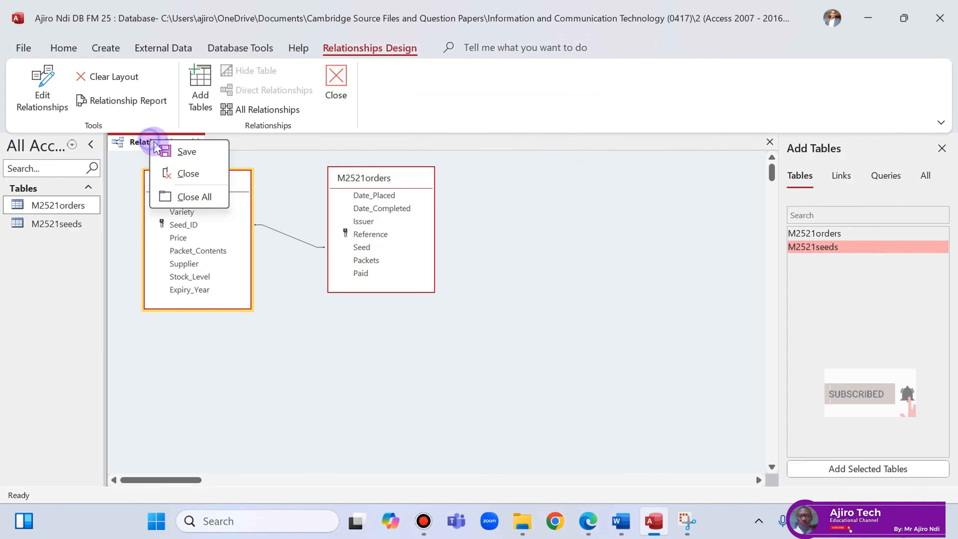
click(171, 152)
click(588, 521)
drag(301, 247, 220, 252)
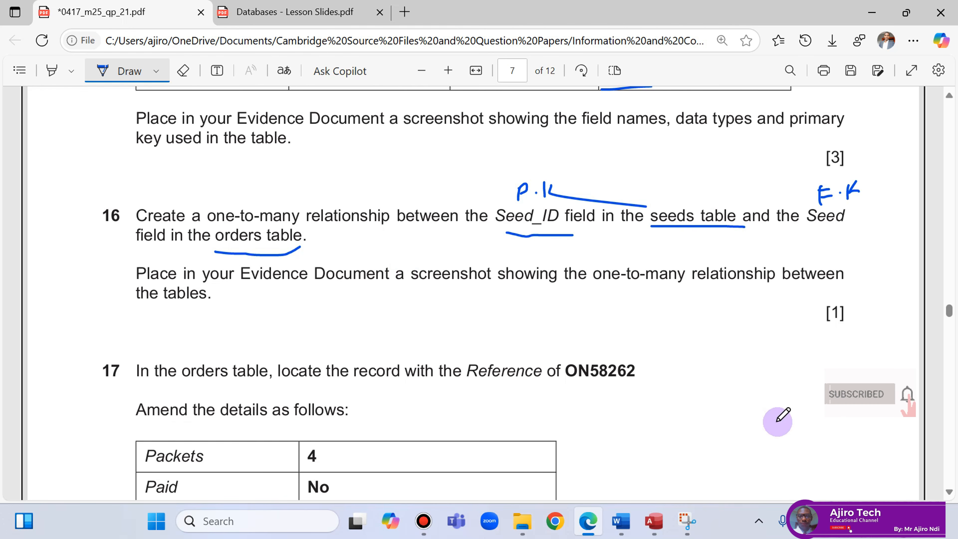
Save the relationships layout and open the Seed_ID–Seed relationship's Edit Relationships dialog.
mouse_move(654, 521)
click(653, 487)
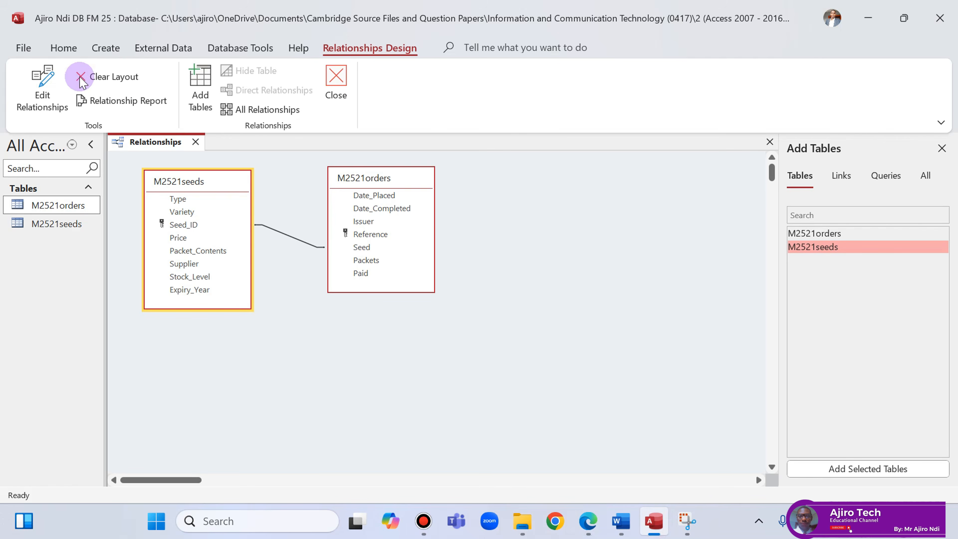
right_click(148, 144)
click(168, 152)
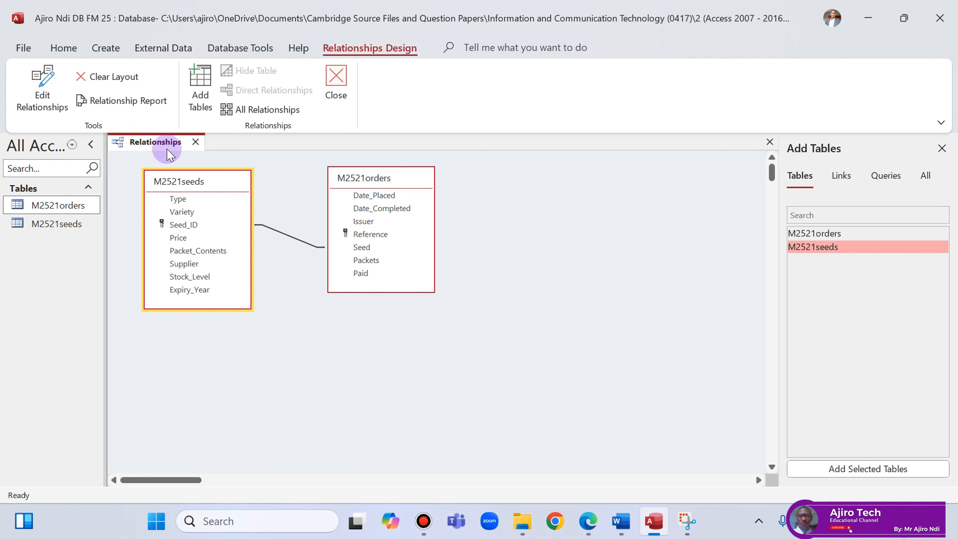
double_click(281, 231)
drag(451, 113, 449, 146)
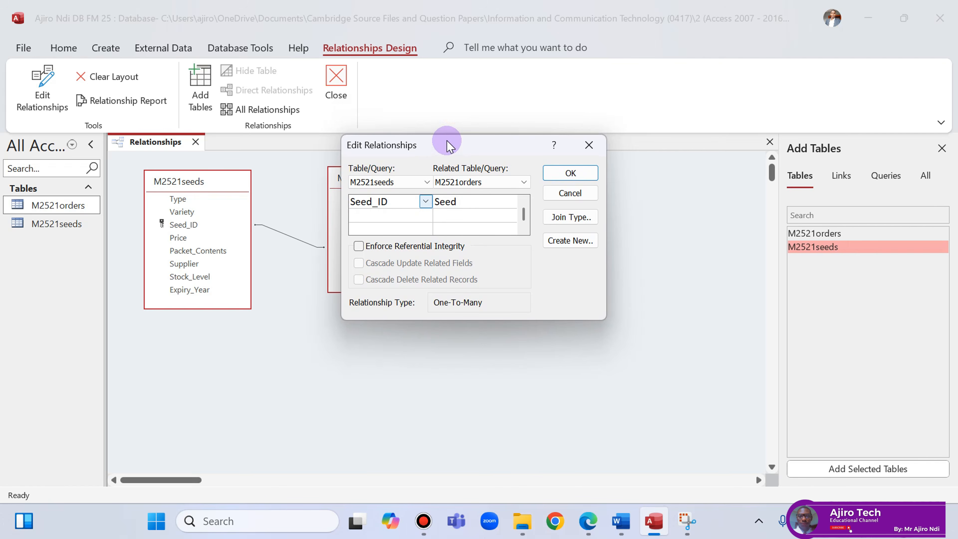
Snip the Edit Relationships dialog, then return to the exam question PDF.
click(687, 521)
click(153, 40)
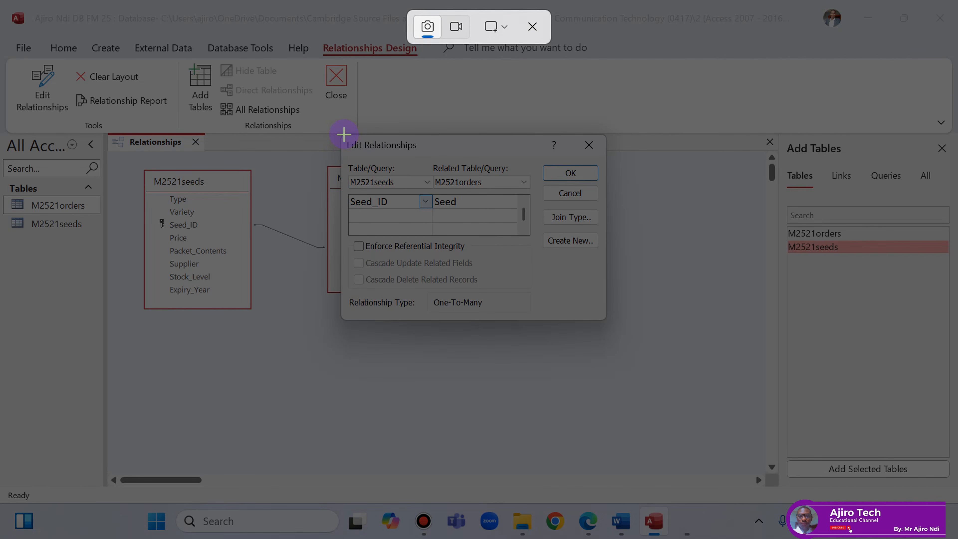
drag(342, 135, 604, 318)
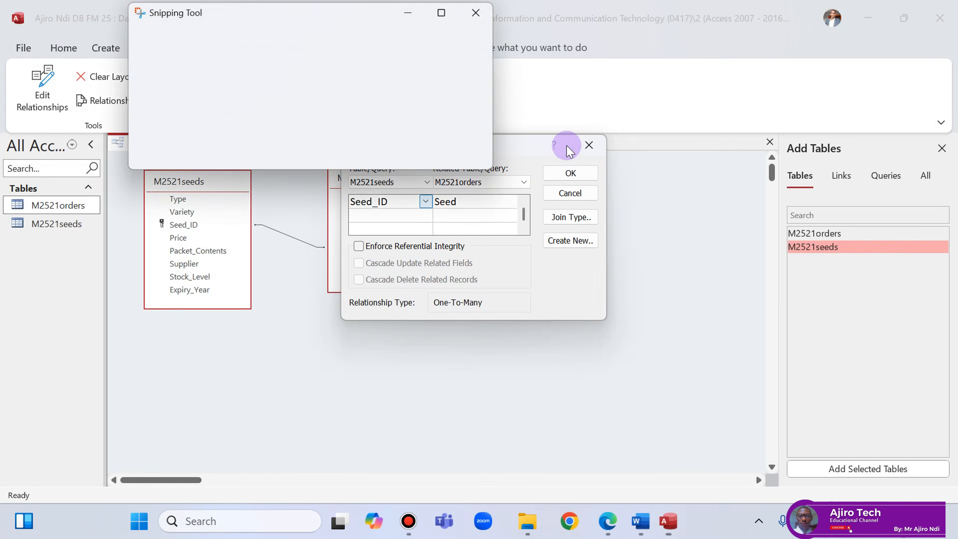
click(590, 522)
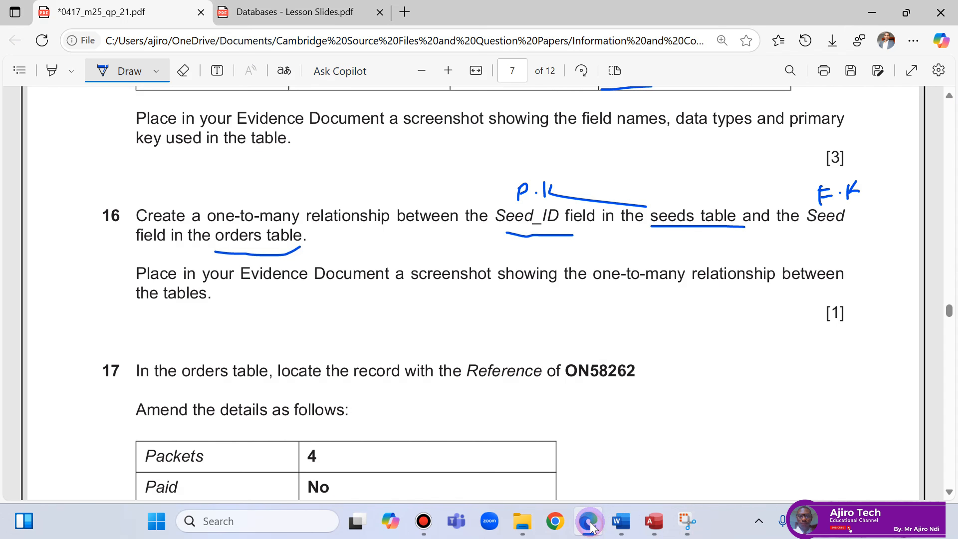
Paste the relationship screenshot on a new line under Step 16 evidence in EVIDENCE2025.
click(607, 496)
scroll(418, 335, down, 1)
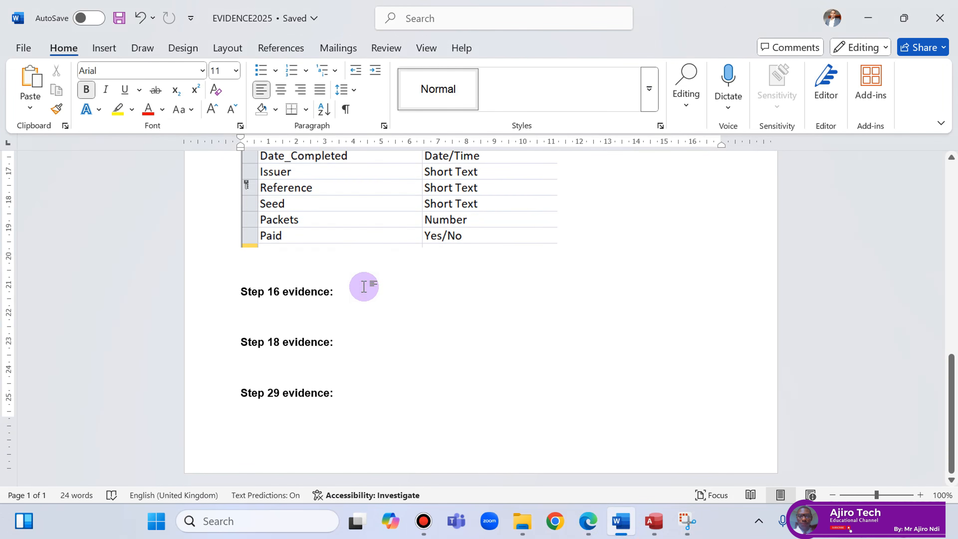
click(364, 287)
key(Return)
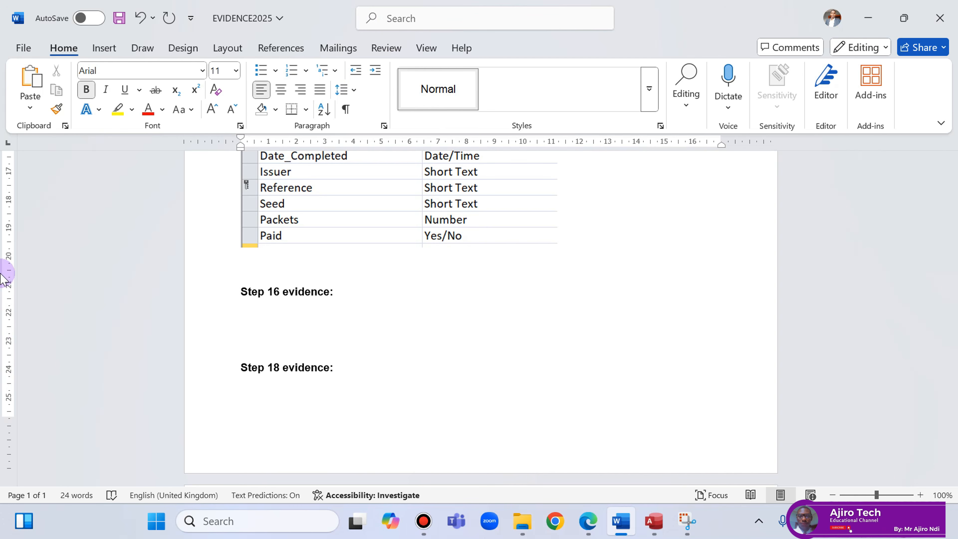
right_click(243, 317)
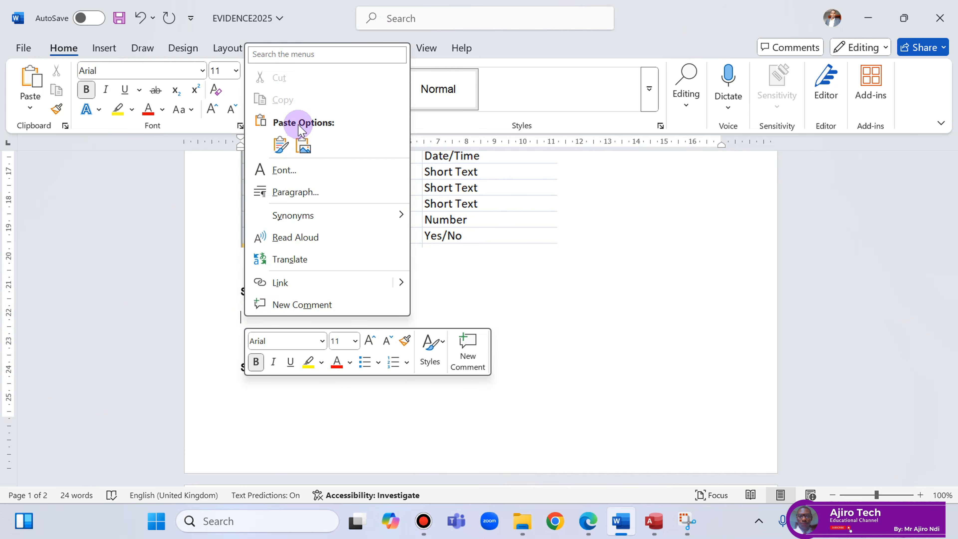
click(283, 138)
Insert a page break so Step 16 evidence starts on its own page.
scroll(477, 369, up, 8)
scroll(481, 368, down, 4)
click(239, 318)
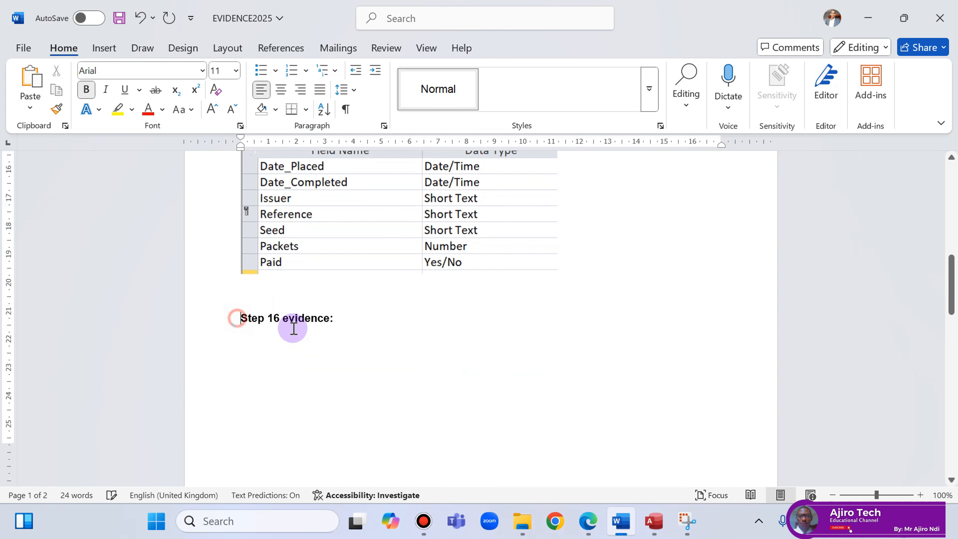
key(ctrl+Return)
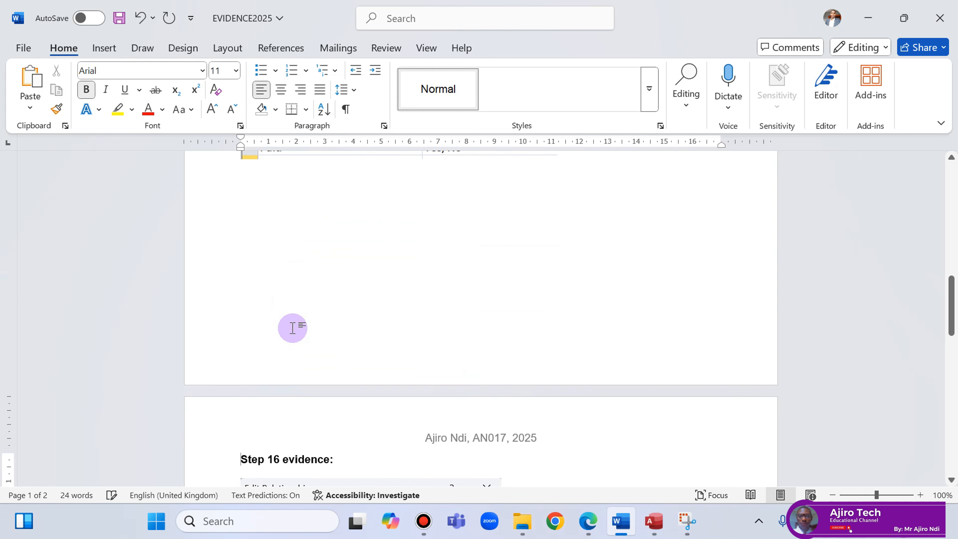
Enlarge the pasted relationship screenshot to 11 cm wide in Picture Format.
scroll(291, 307, down, 3)
scroll(287, 302, down, 5)
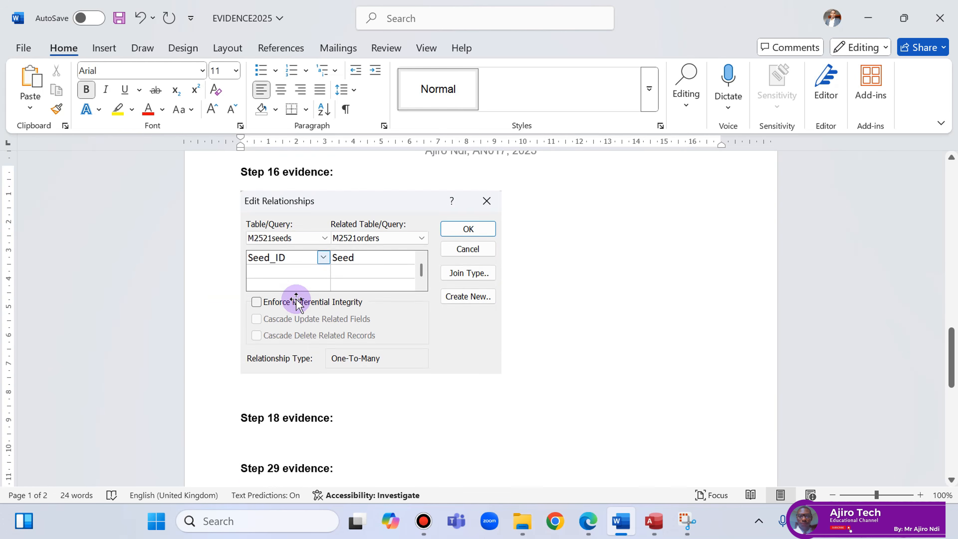
scroll(298, 302, up, 3)
scroll(298, 302, up, 1)
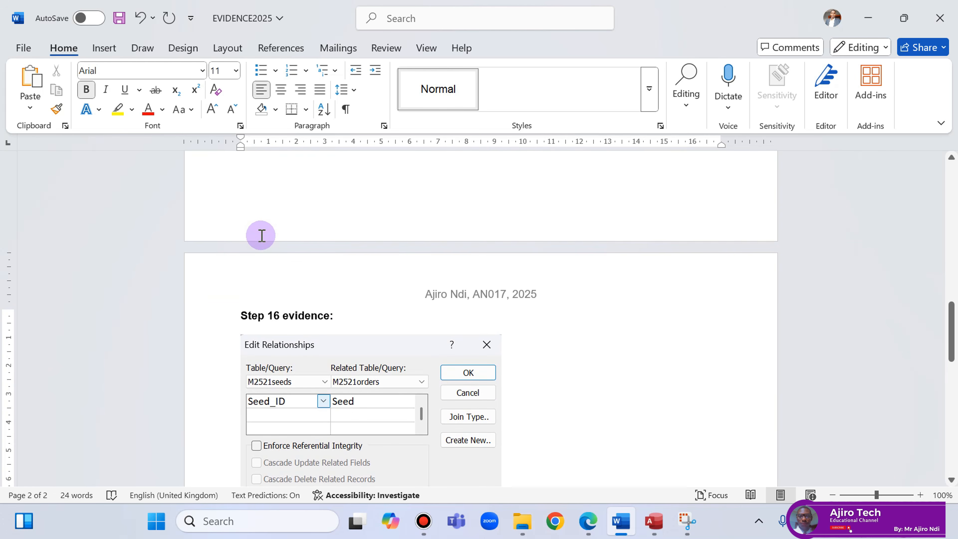
scroll(281, 279, down, 4)
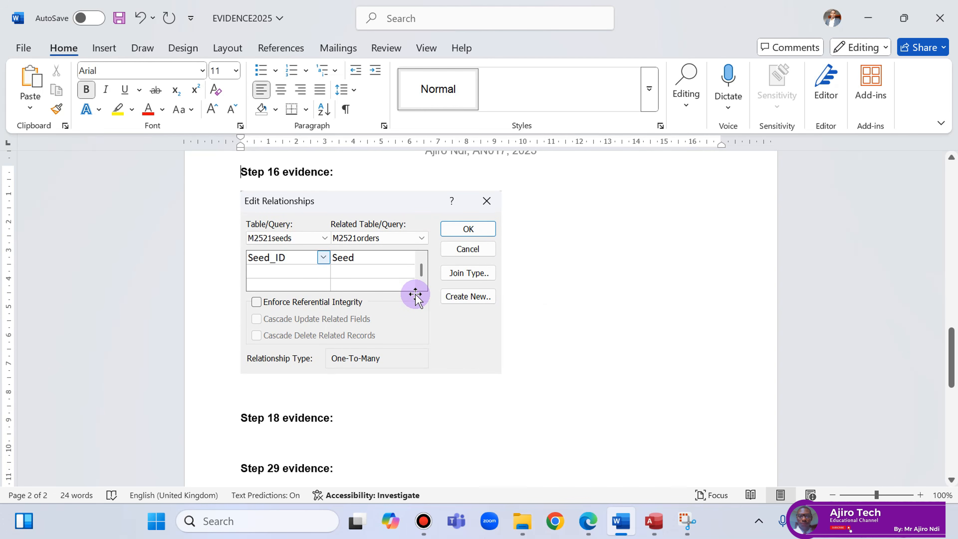
scroll(419, 317, down, 3)
scroll(426, 312, up, 4)
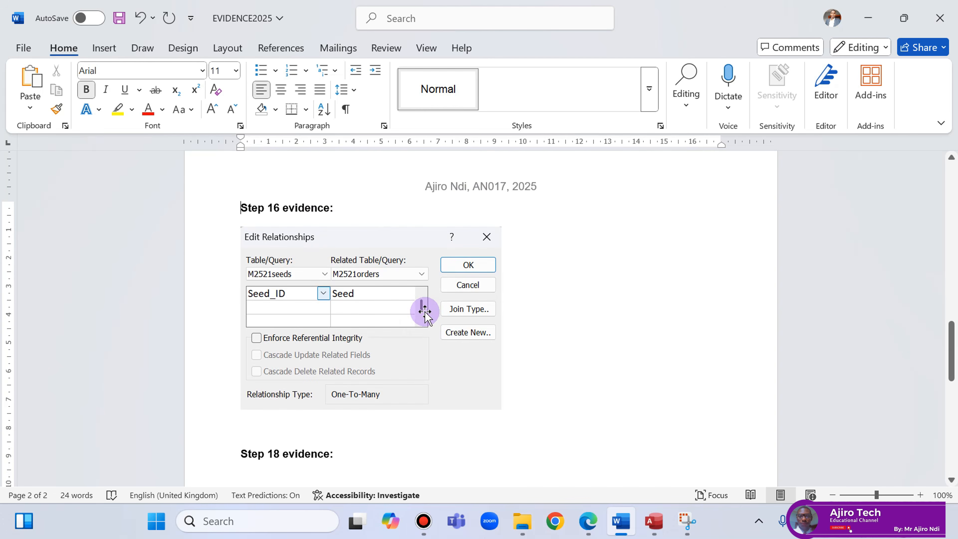
click(427, 308)
click(520, 47)
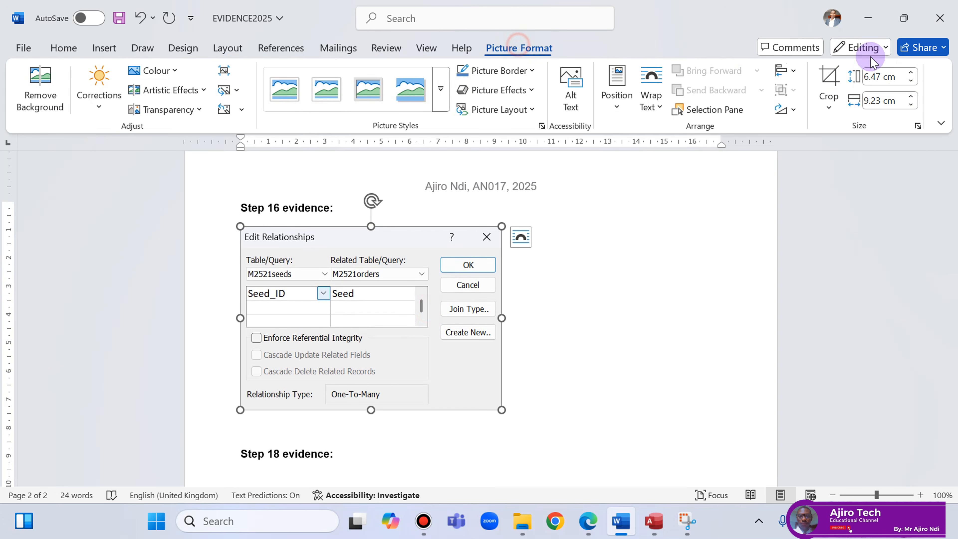
click(912, 97)
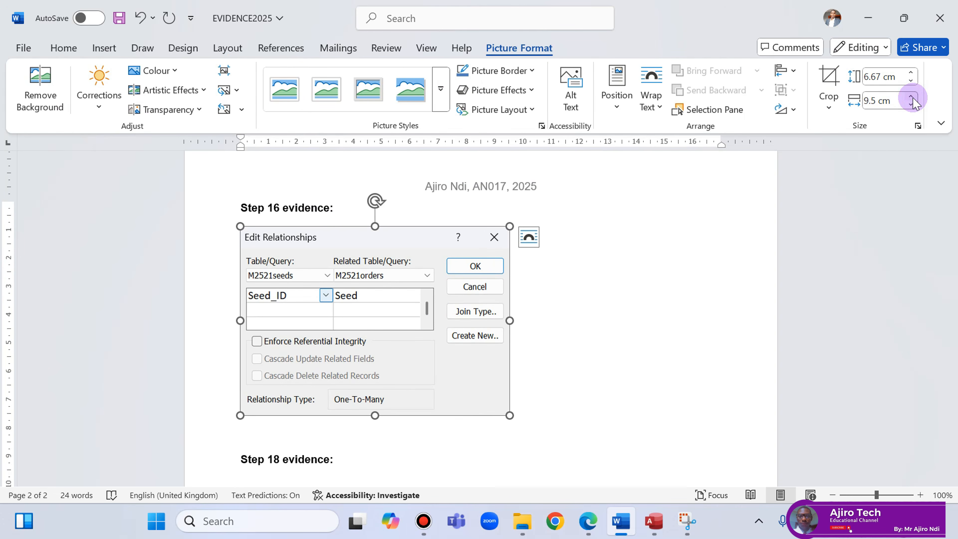
click(913, 97)
click(913, 98)
click(912, 97)
click(912, 97)
click(913, 97)
click(913, 98)
click(912, 97)
click(913, 98)
click(912, 98)
click(913, 98)
click(912, 98)
click(912, 98)
click(913, 97)
click(913, 97)
click(912, 97)
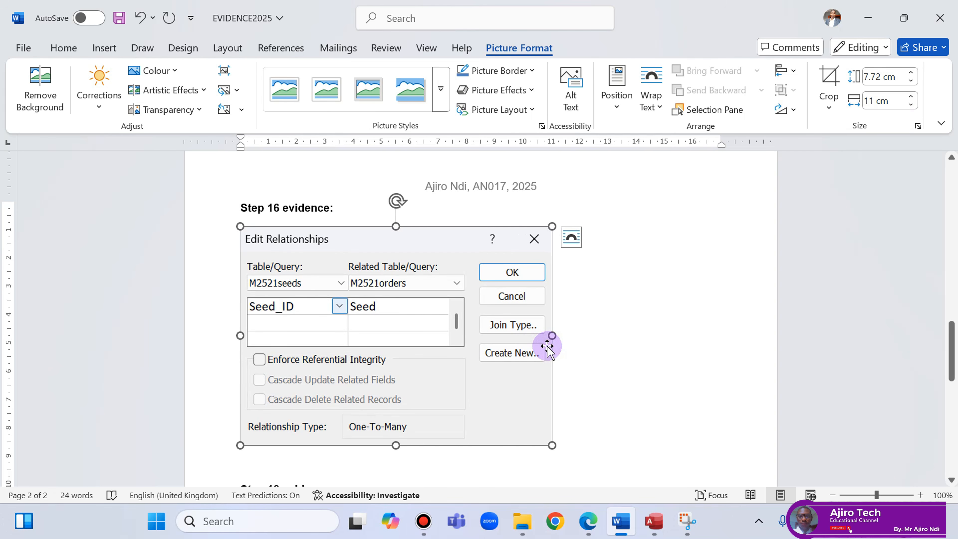
Switch back to the exam question PDF.
mouse_move(586, 527)
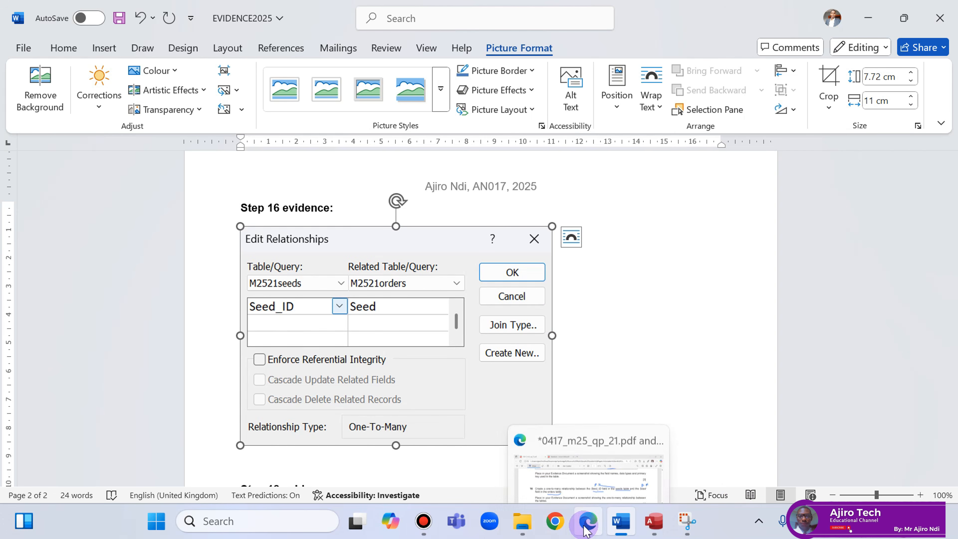
mouse_move(579, 6)
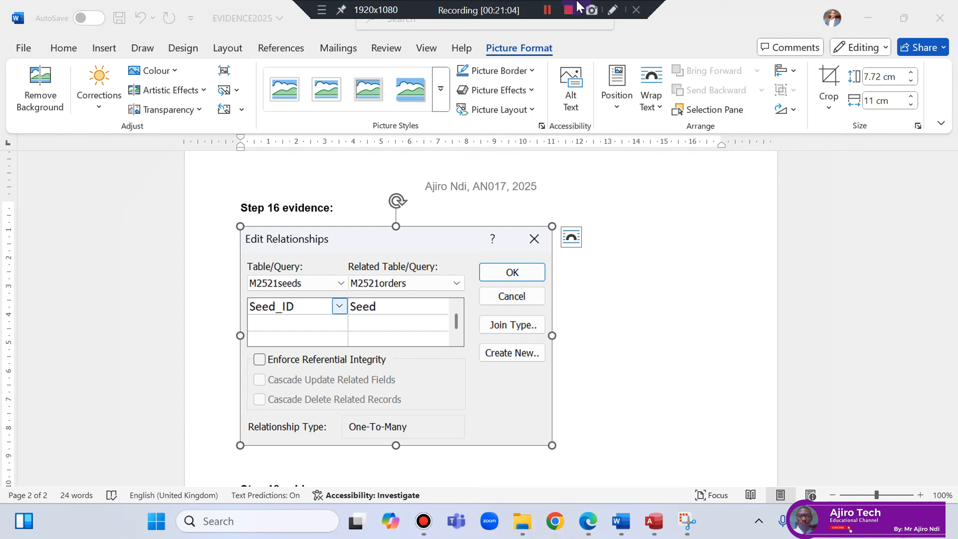
click(589, 523)
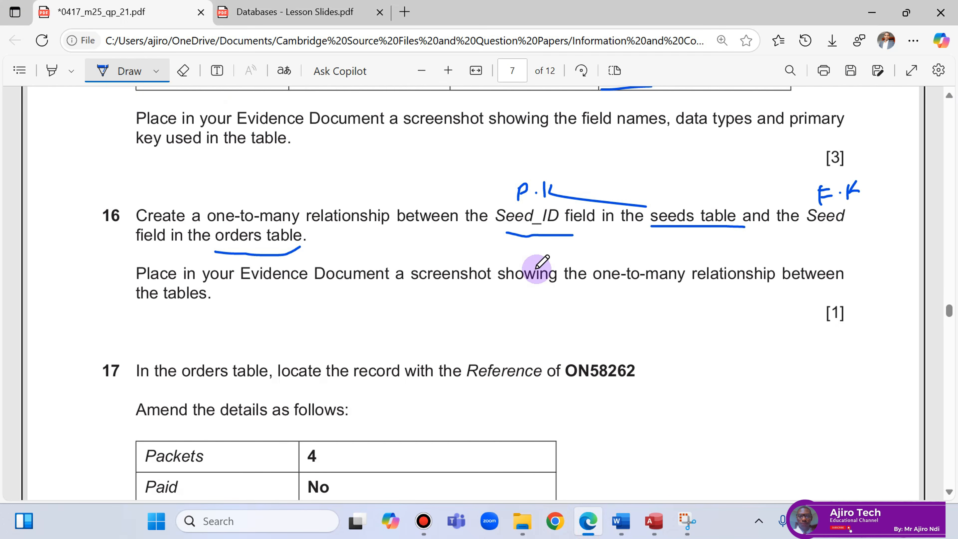
Underline 'orders', 'ON58262' and 'Amend the' in question 17.
scroll(542, 261, down, 2)
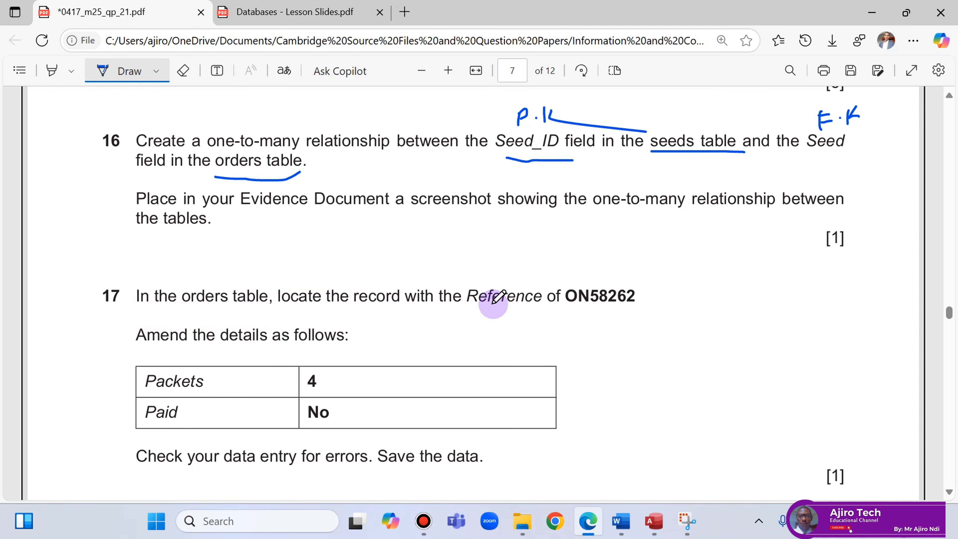
drag(191, 311, 241, 313)
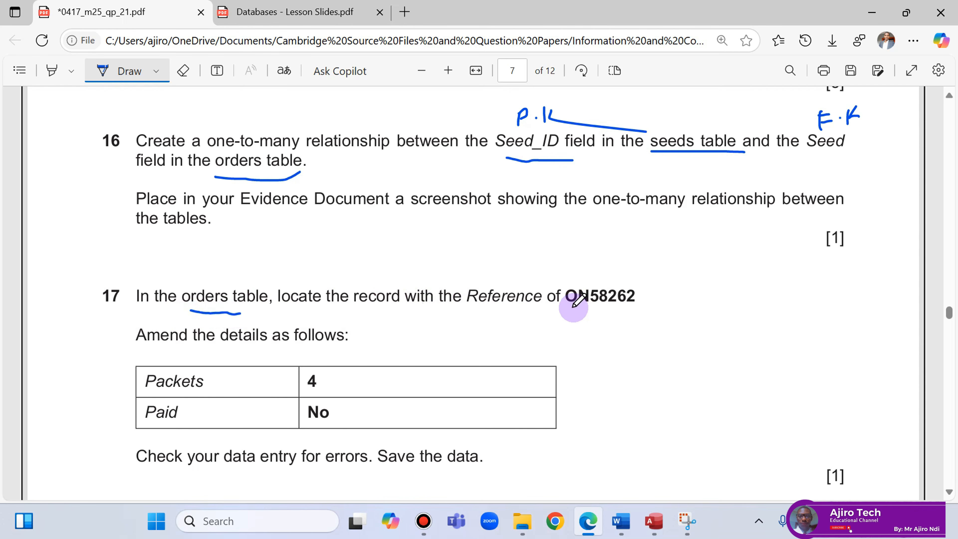
drag(573, 308, 628, 308)
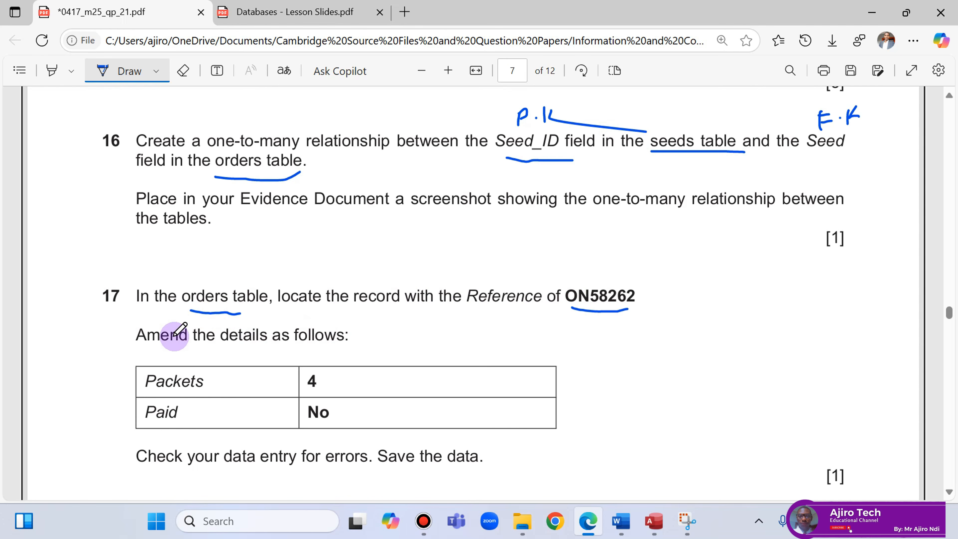
drag(134, 351, 204, 350)
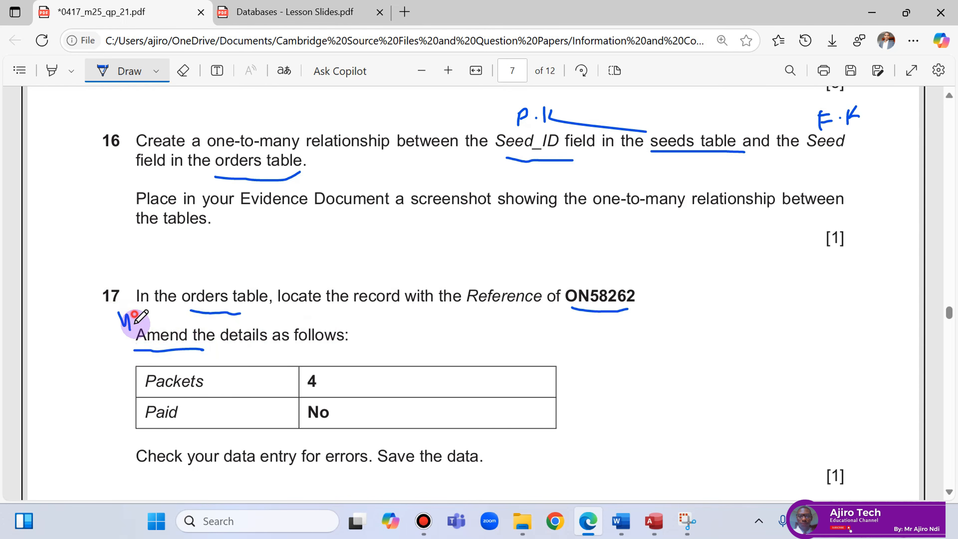
Write the handwritten 'update' note beside 'Amend', erasing and redrawing a stray stroke.
drag(153, 300, 153, 339)
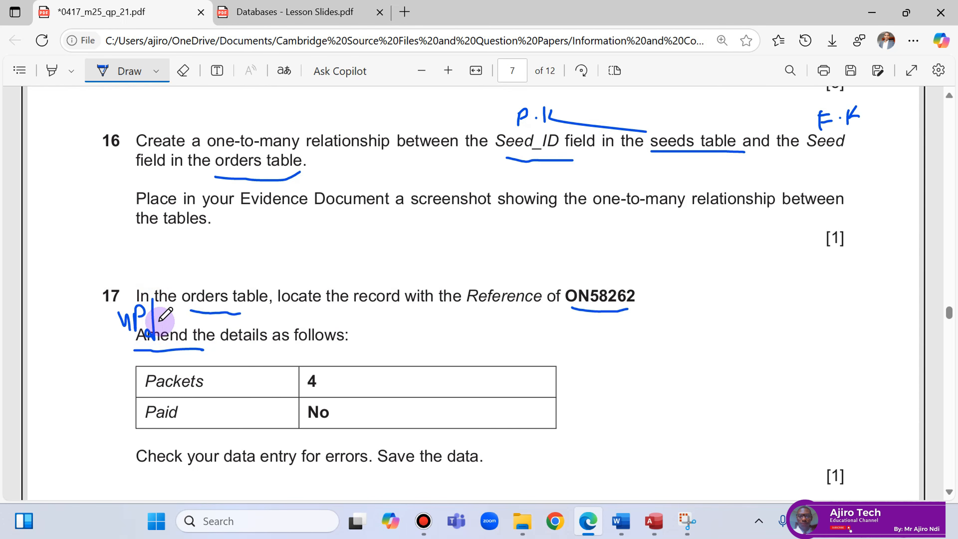
click(183, 70)
drag(156, 299, 149, 320)
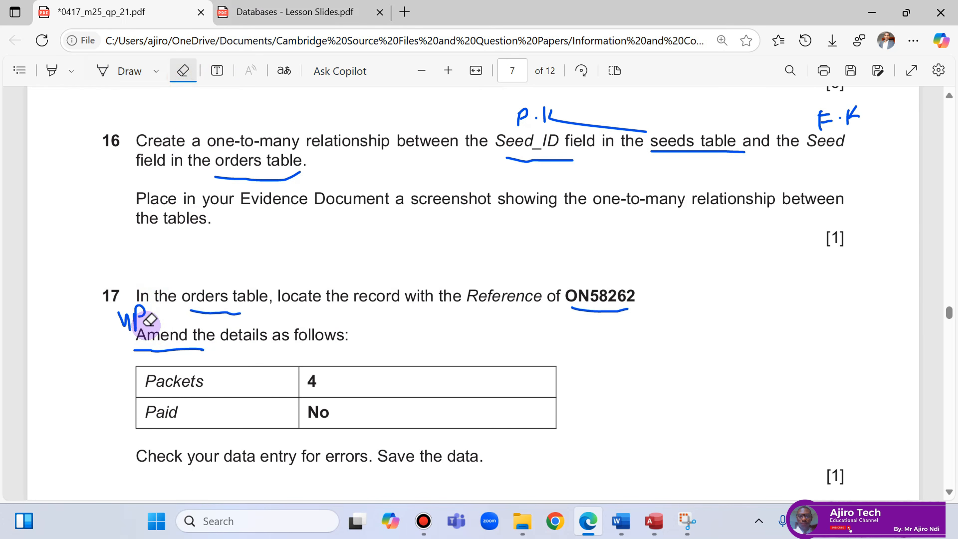
click(113, 71)
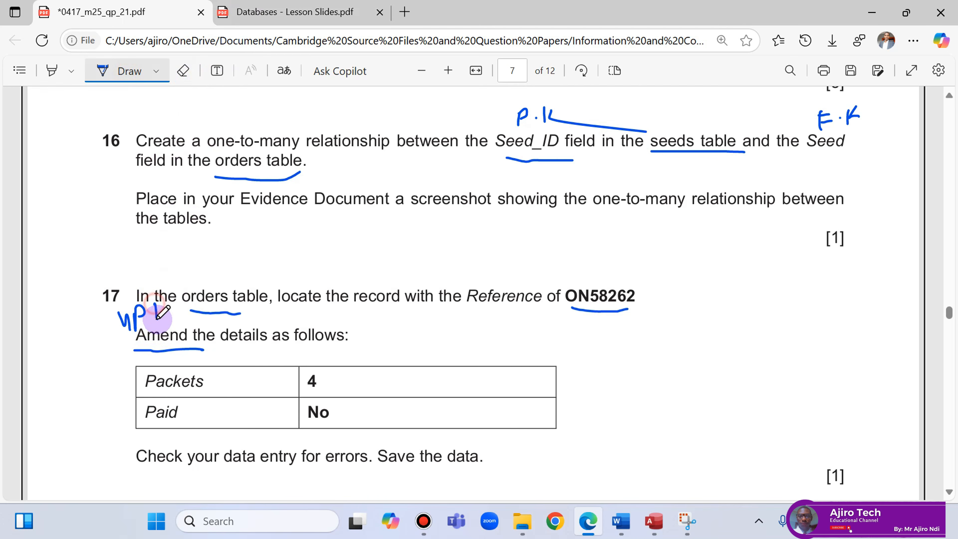
drag(168, 300, 176, 320)
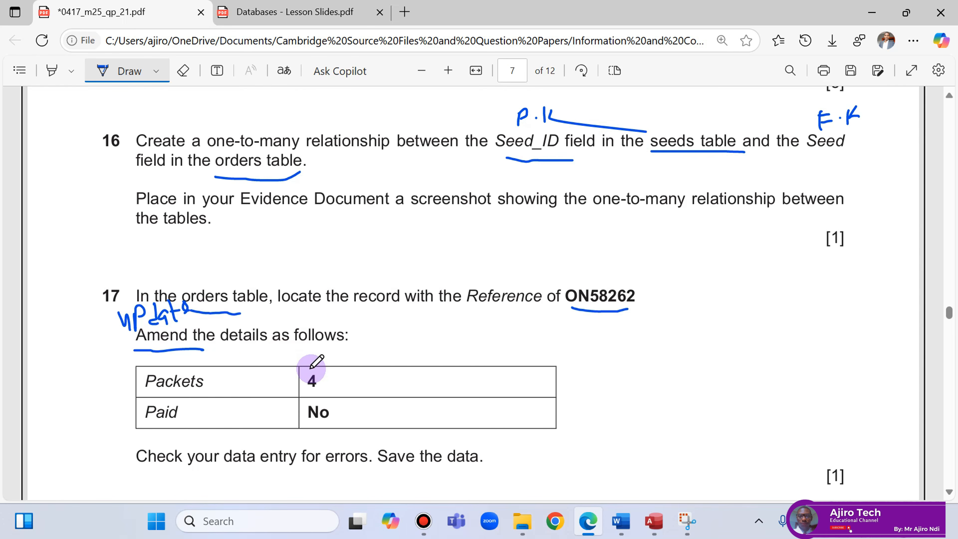
scroll(311, 368, down, 2)
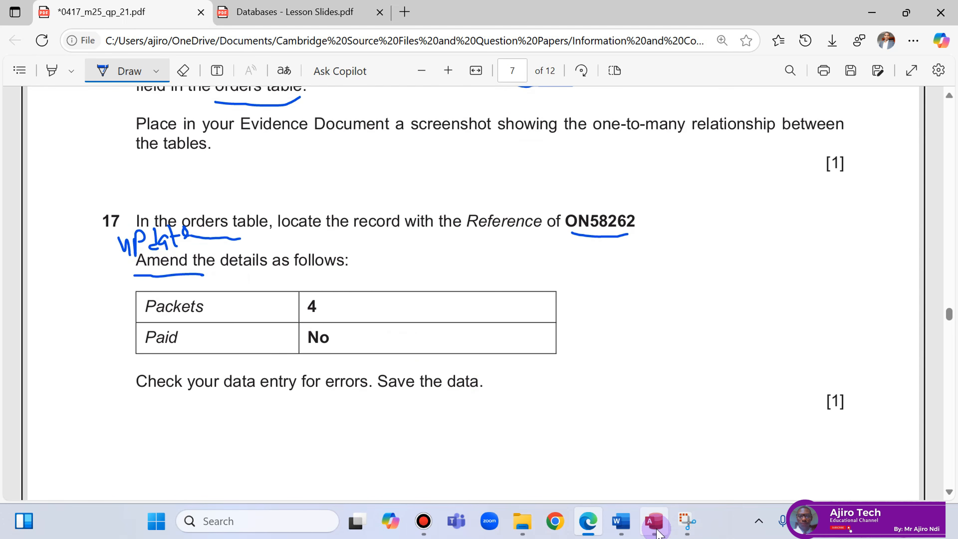
Confirm the one-to-many seeds–orders relationship, then save and close the Relationships layout.
click(653, 520)
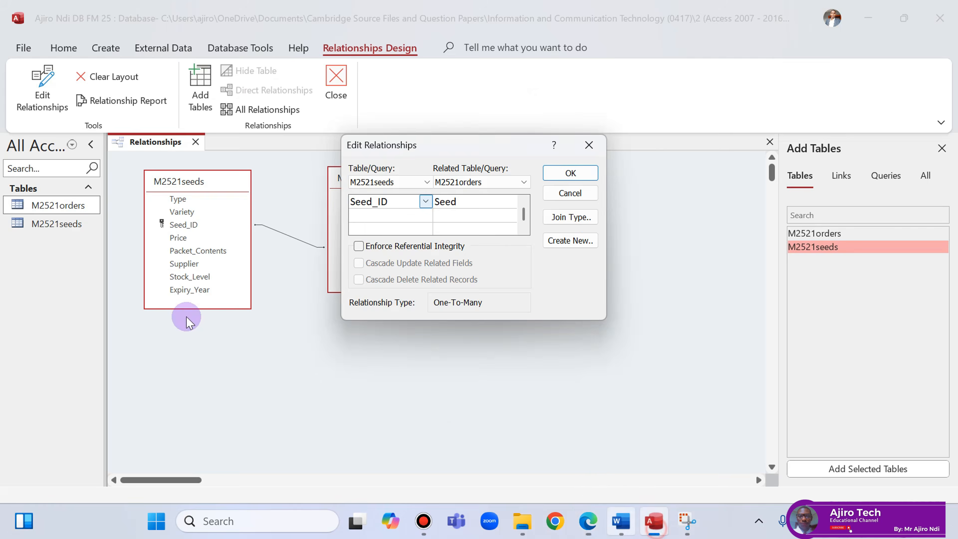
click(570, 173)
right_click(124, 138)
click(153, 148)
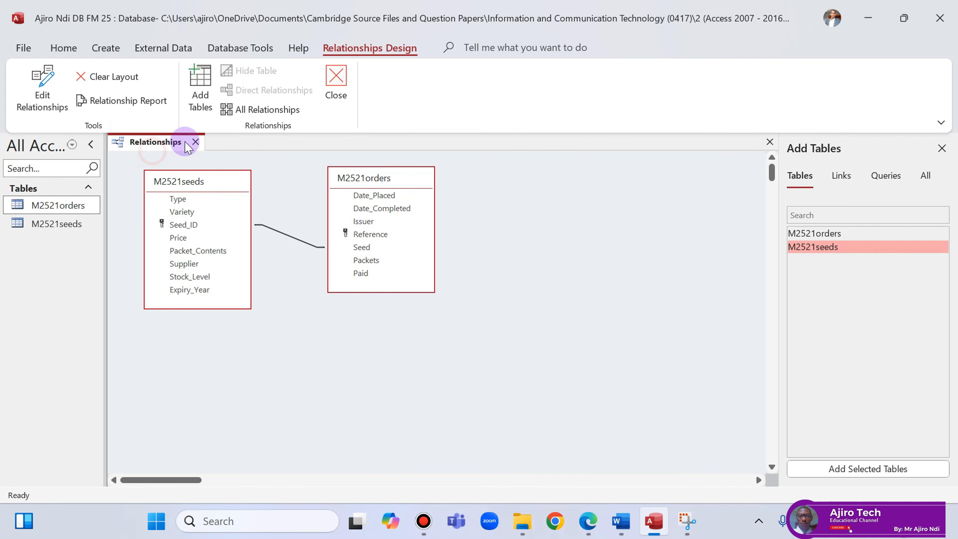
click(195, 142)
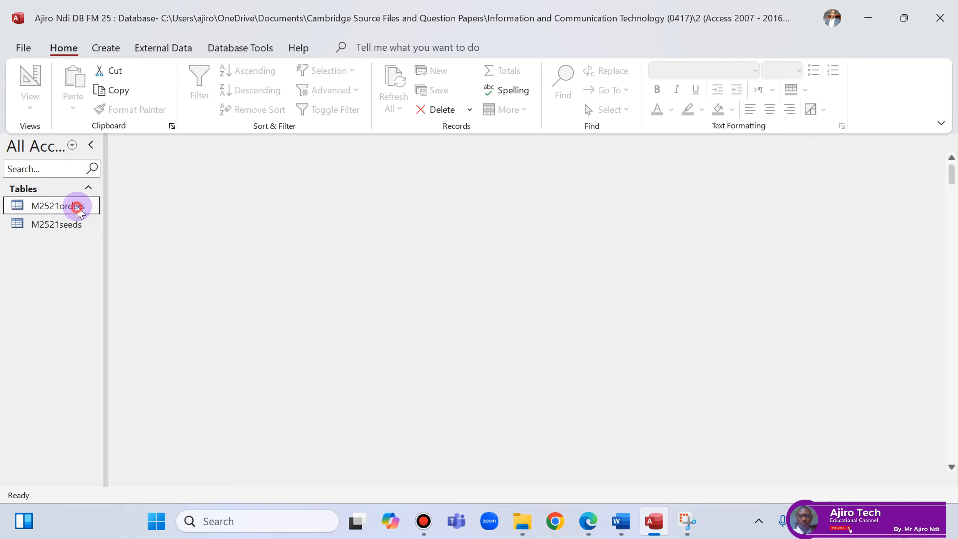
Open the M2521orders table, closing the M2521seeds table opened alongside it.
double_click(76, 205)
double_click(76, 224)
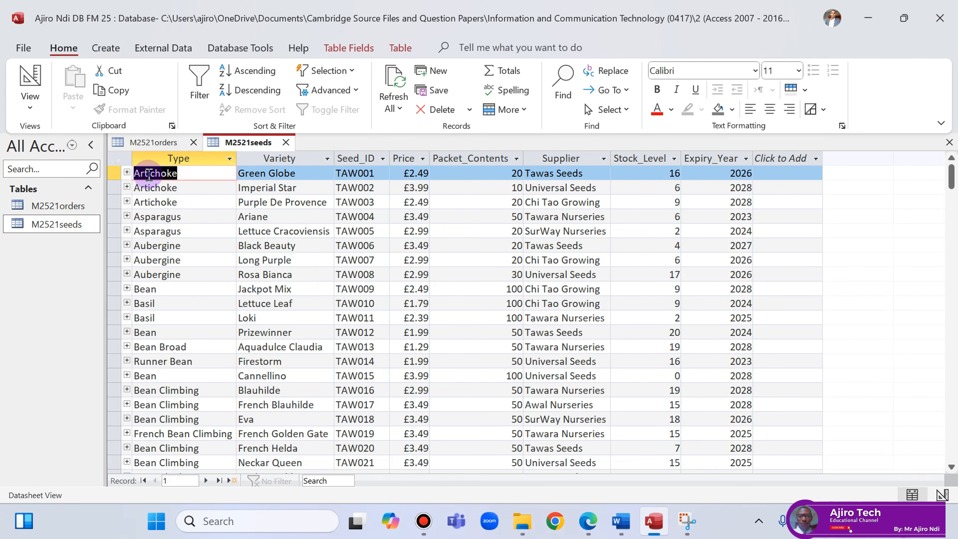
click(150, 143)
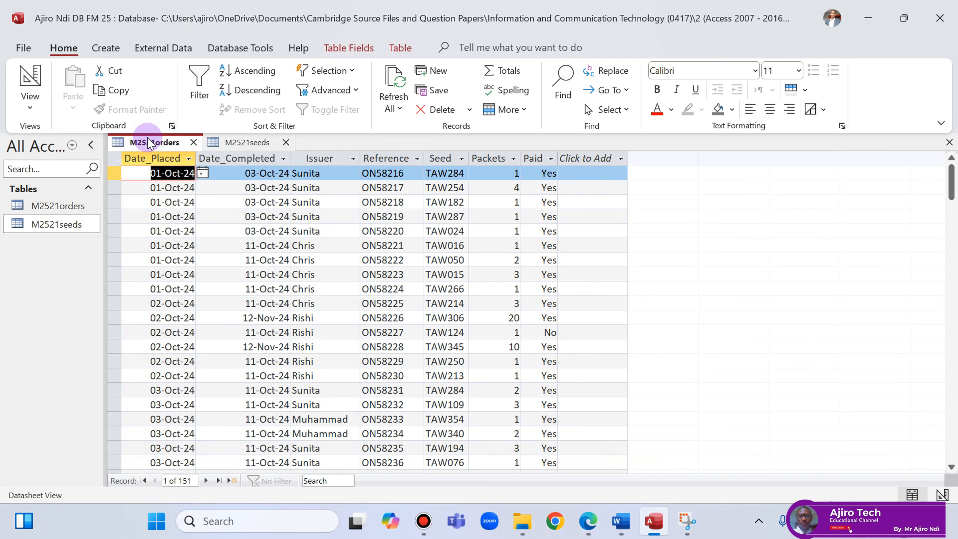
click(248, 144)
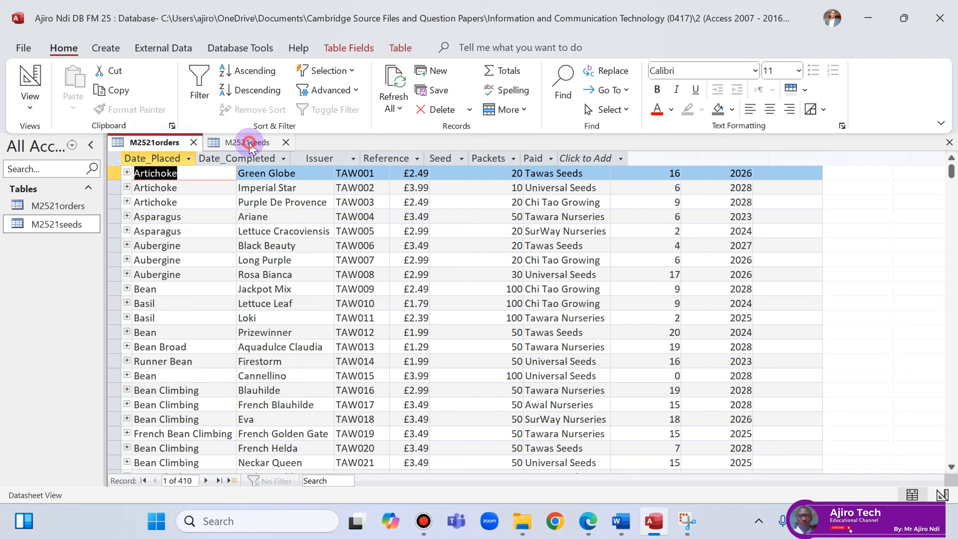
click(285, 143)
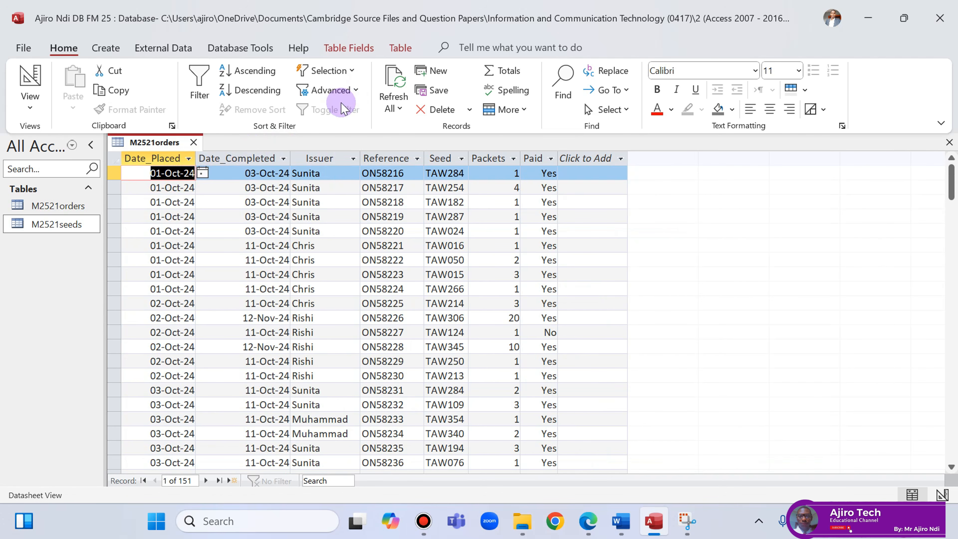
Open and dismiss the record search, then glance at the question paper.
click(563, 83)
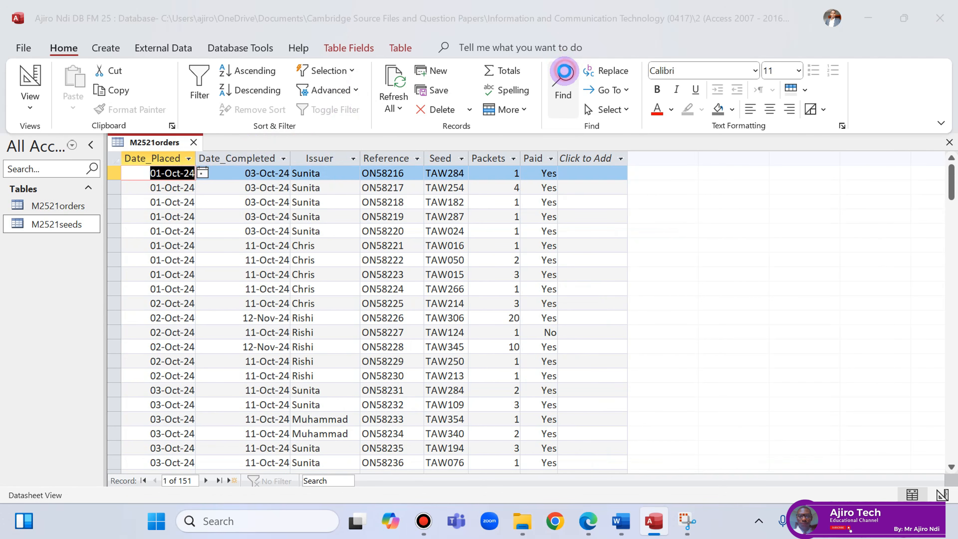
click(654, 244)
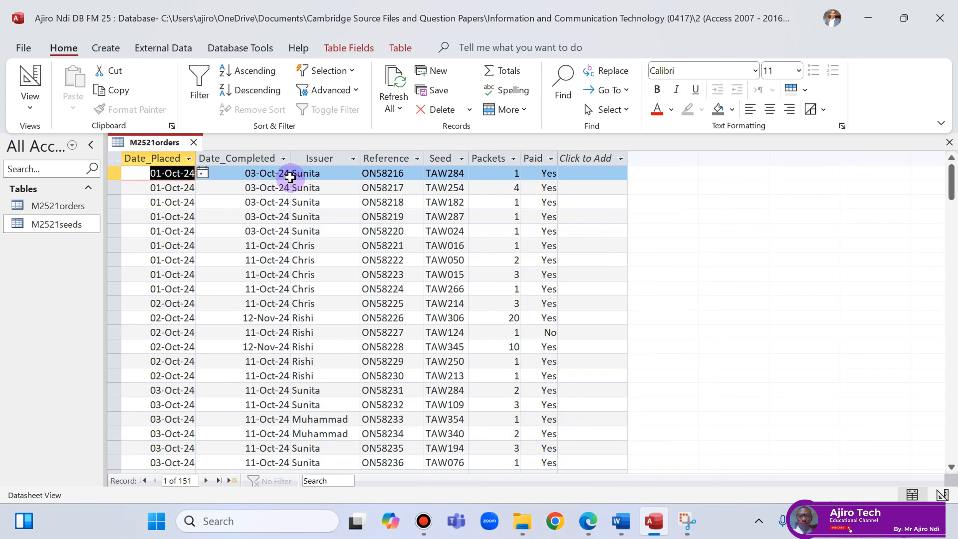
click(600, 517)
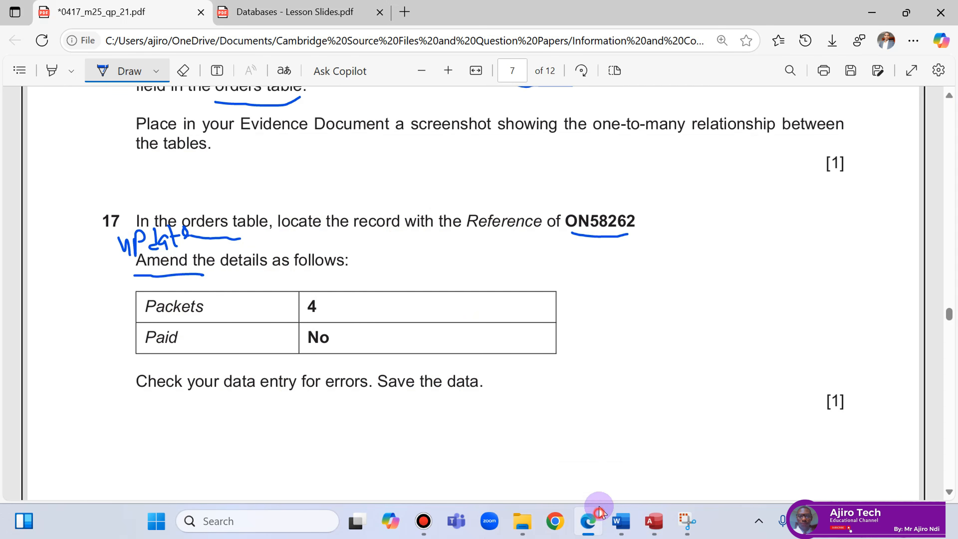
click(601, 520)
Select the Reference column, open Find, and copy ON58262 from the question PDF.
click(392, 159)
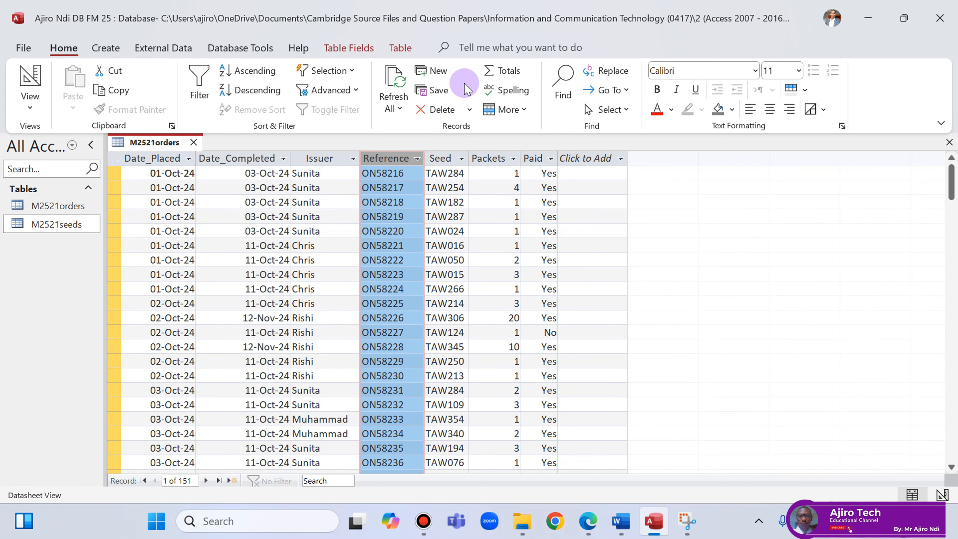
click(563, 85)
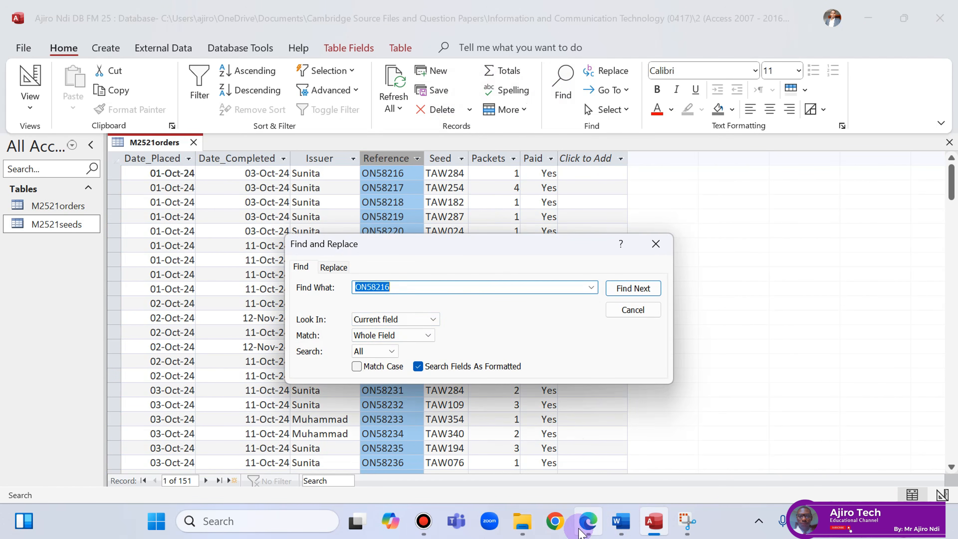
click(588, 524)
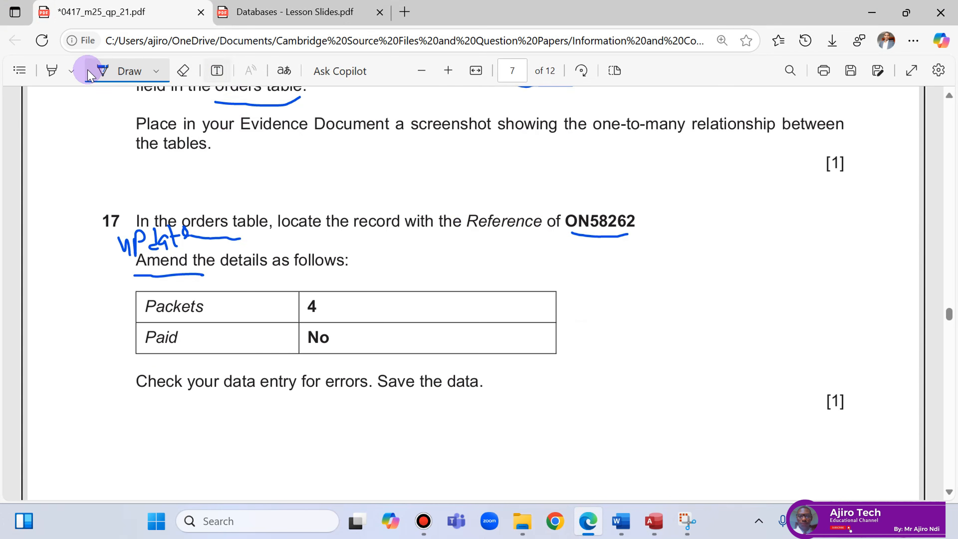
click(96, 72)
drag(565, 222, 631, 223)
click(617, 223)
drag(568, 220, 637, 222)
key(ctrl+c)
click(661, 96)
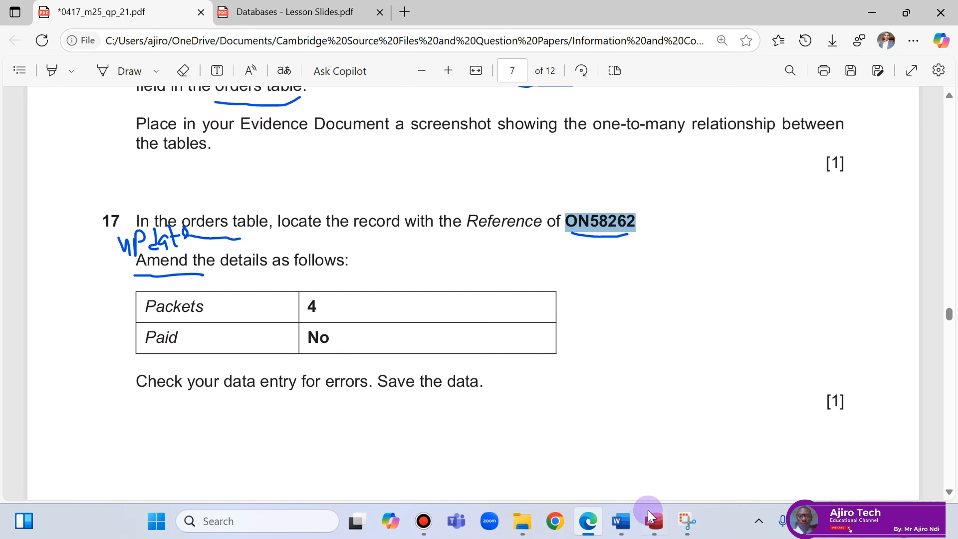
Paste ON58262 into Find What, run Find Next, and close Find at record 47.
click(654, 521)
double_click(401, 287)
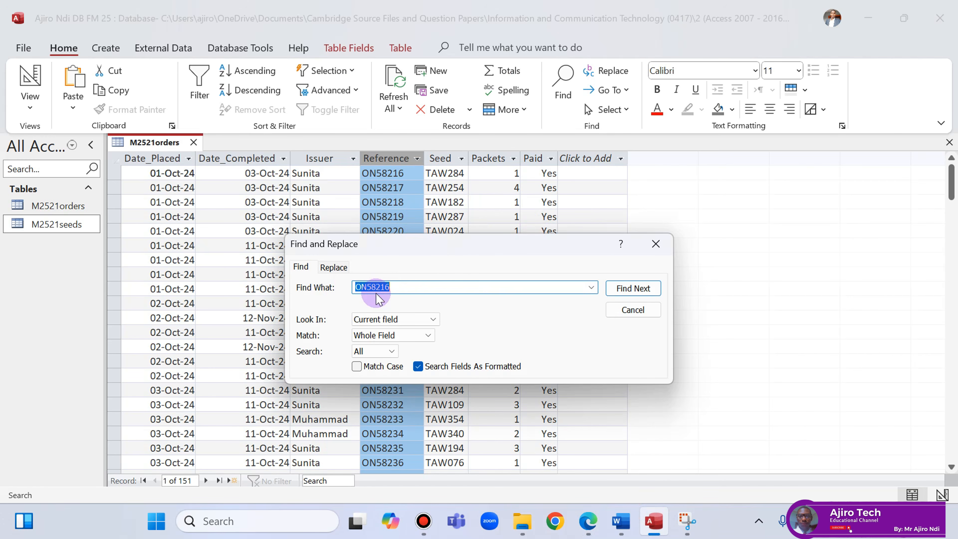
right_click(380, 287)
click(267, 357)
click(636, 294)
click(638, 296)
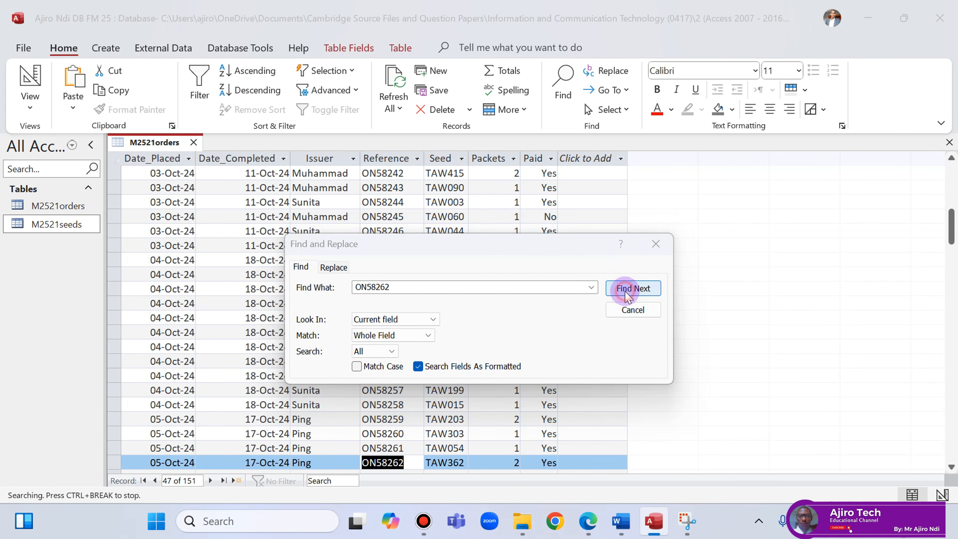
click(482, 298)
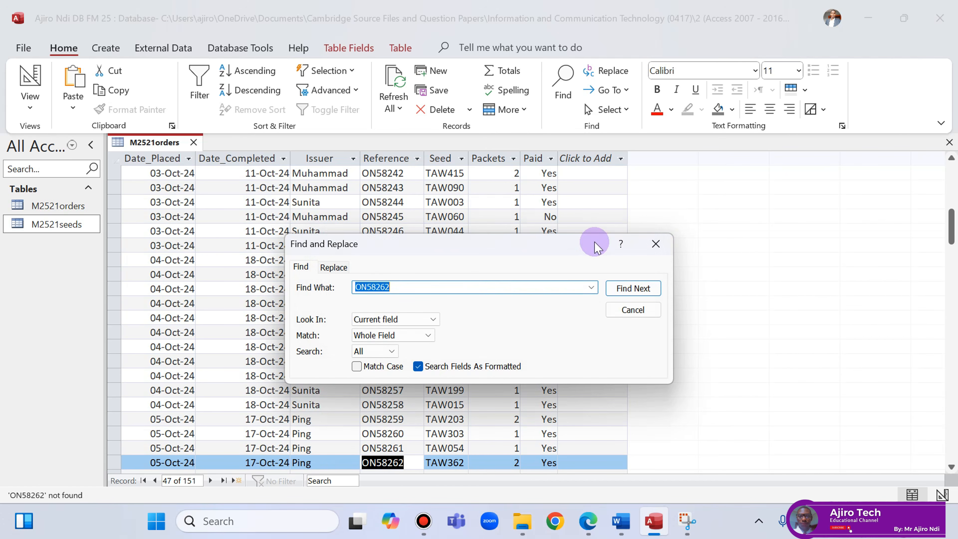
click(656, 244)
click(410, 463)
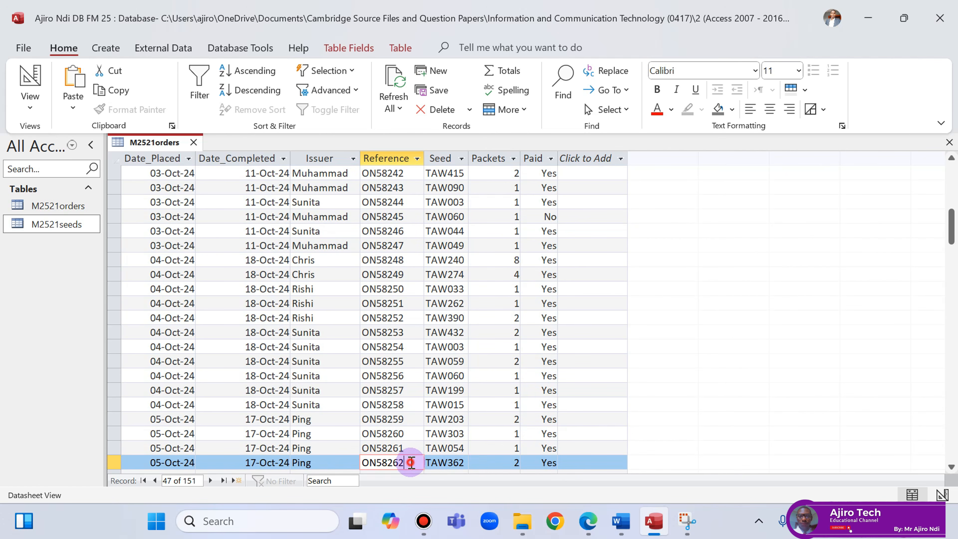
Set order ON58262 to 4 packets with Paid set to No and commit the record.
click(589, 523)
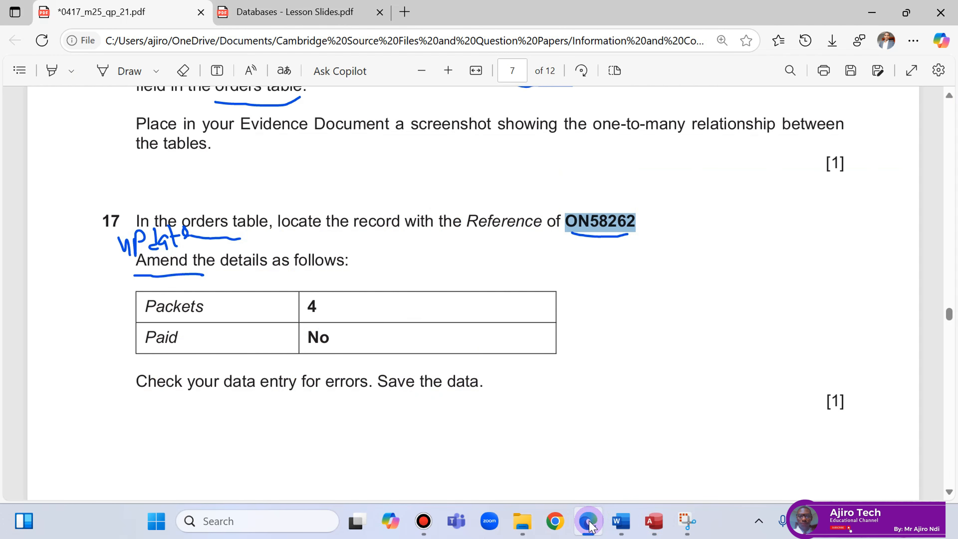
click(590, 524)
click(590, 524)
click(590, 524)
click(590, 524)
click(589, 525)
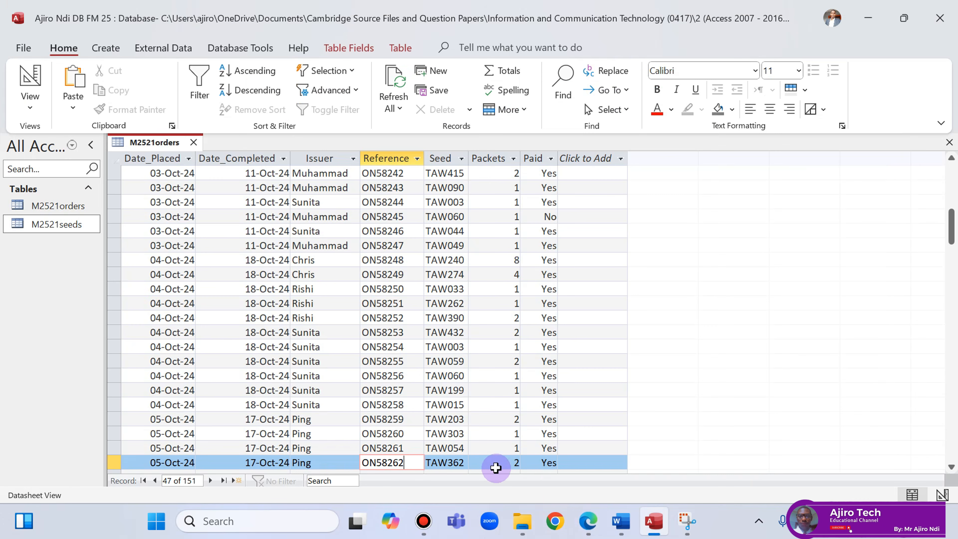
click(518, 462)
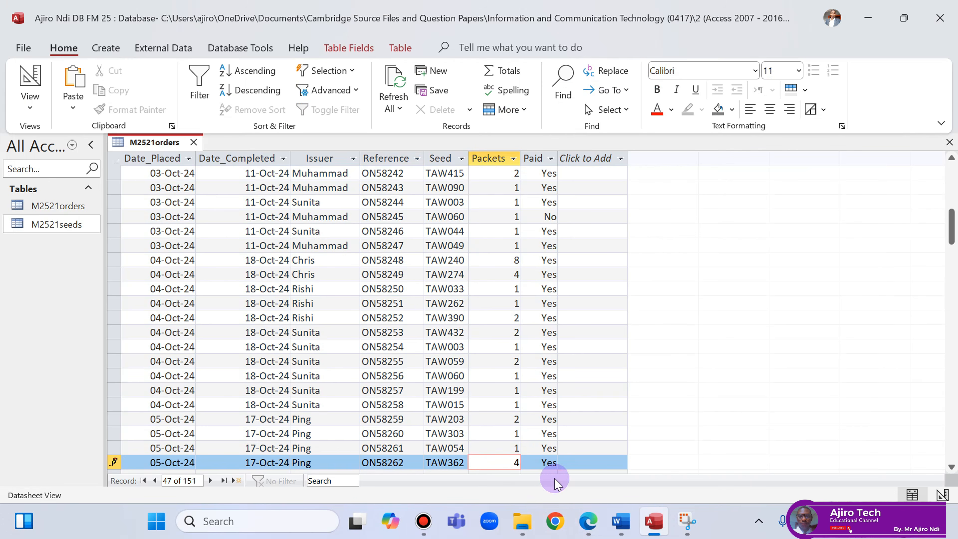
click(556, 461)
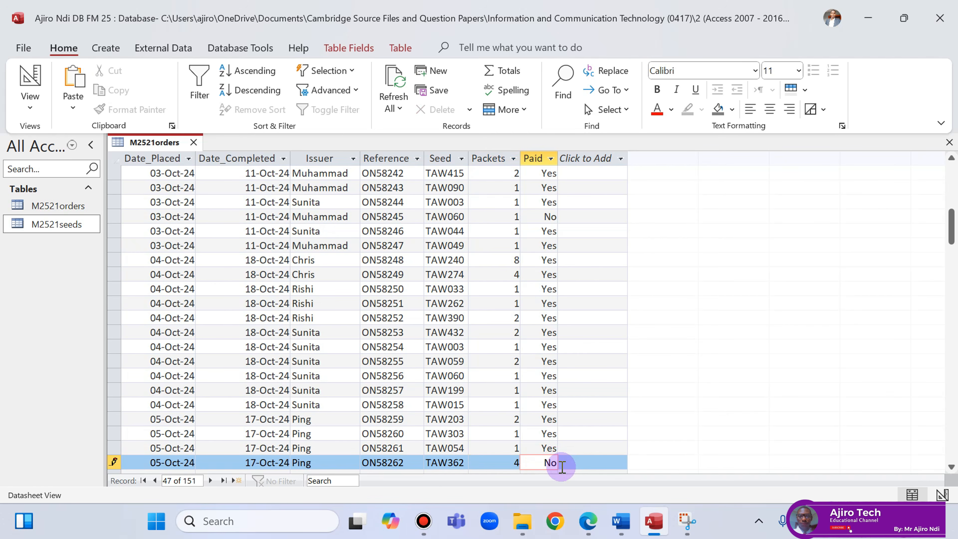
click(542, 446)
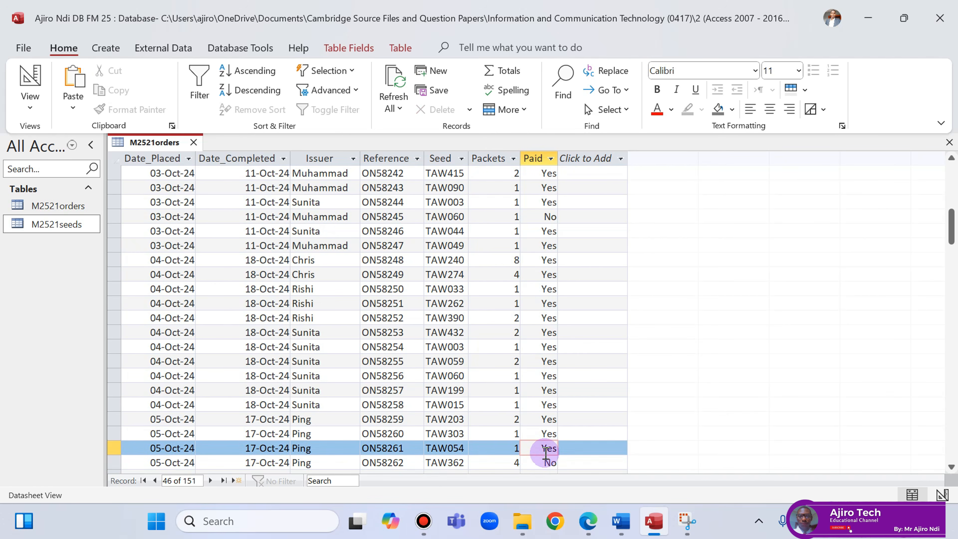
Recheck question 17 and save the M2521orders table.
click(595, 532)
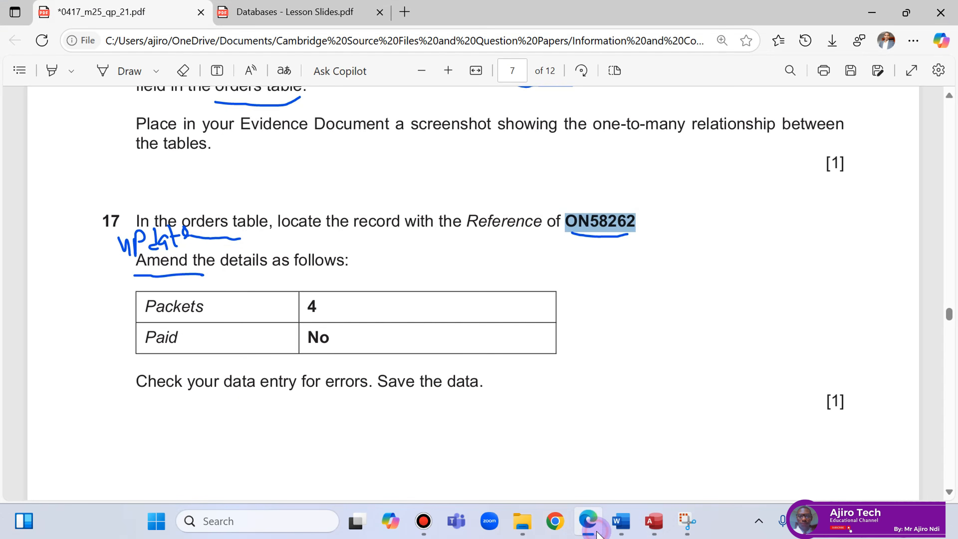
click(597, 533)
click(597, 532)
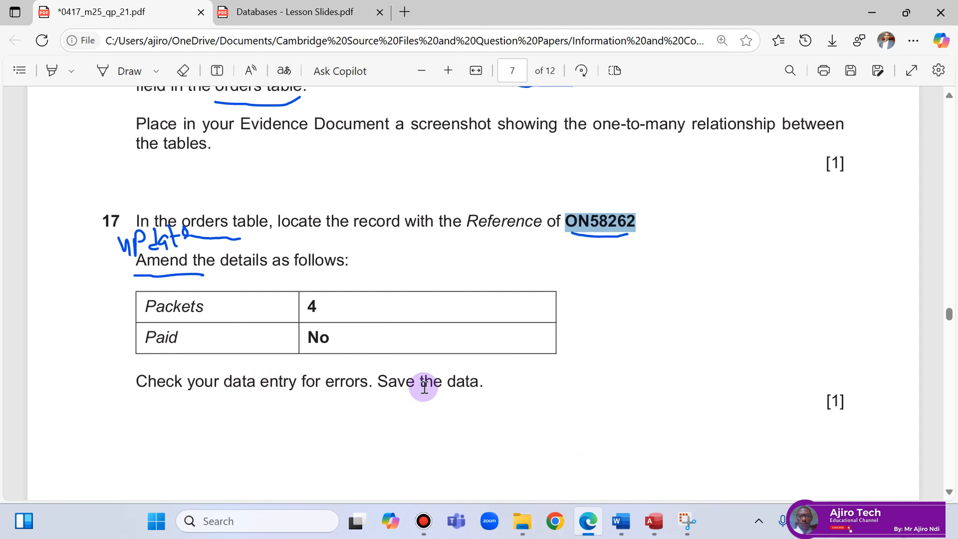
scroll(458, 382, down, 2)
key(alt+Tab)
right_click(162, 148)
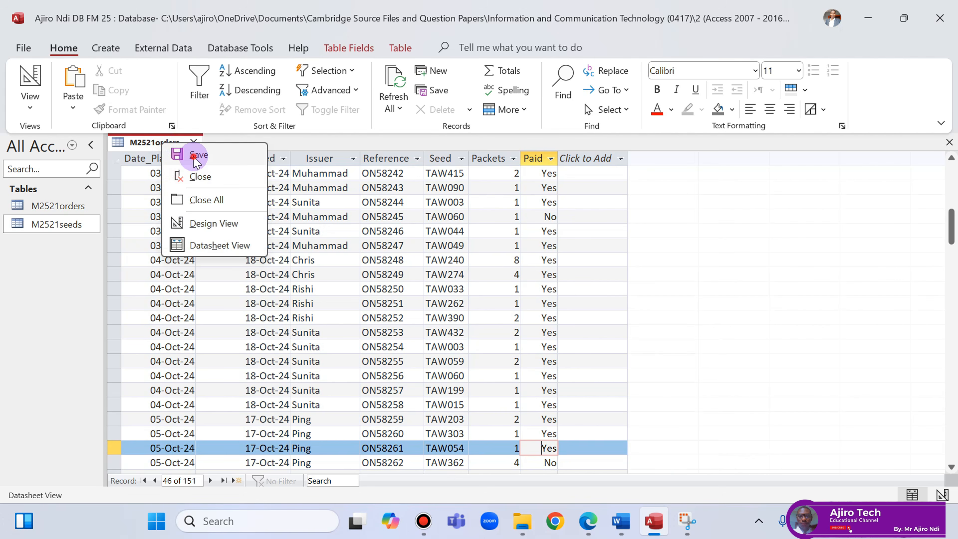
key(Escape)
click(588, 521)
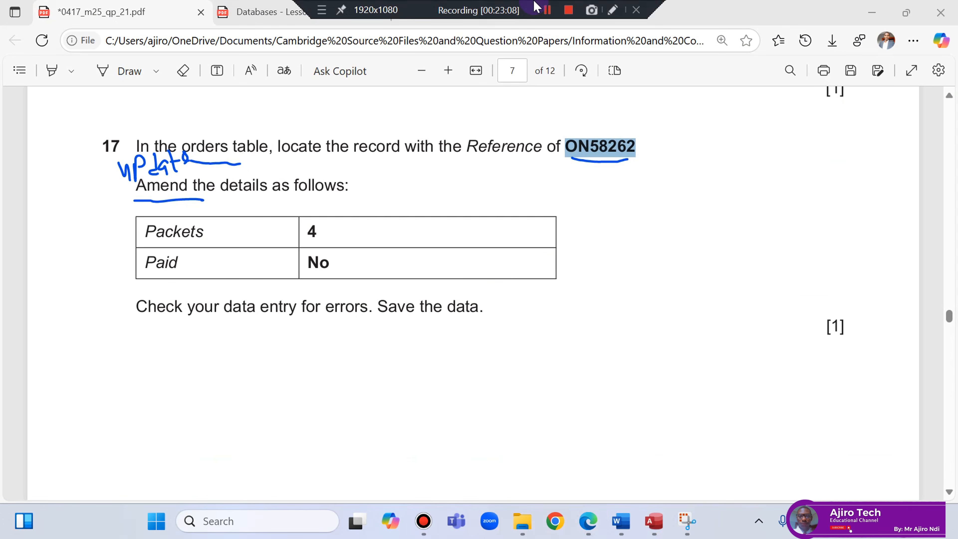
scroll(494, 314, down, 10)
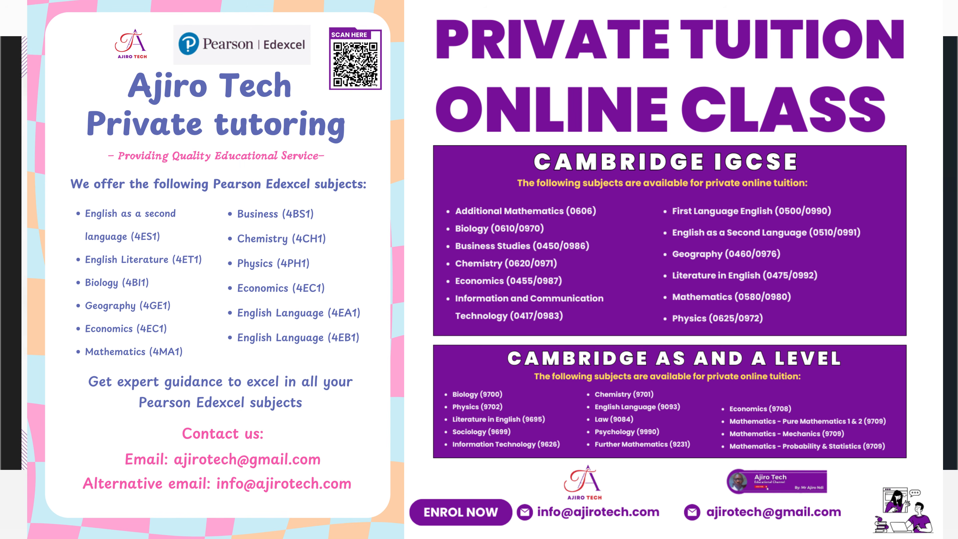
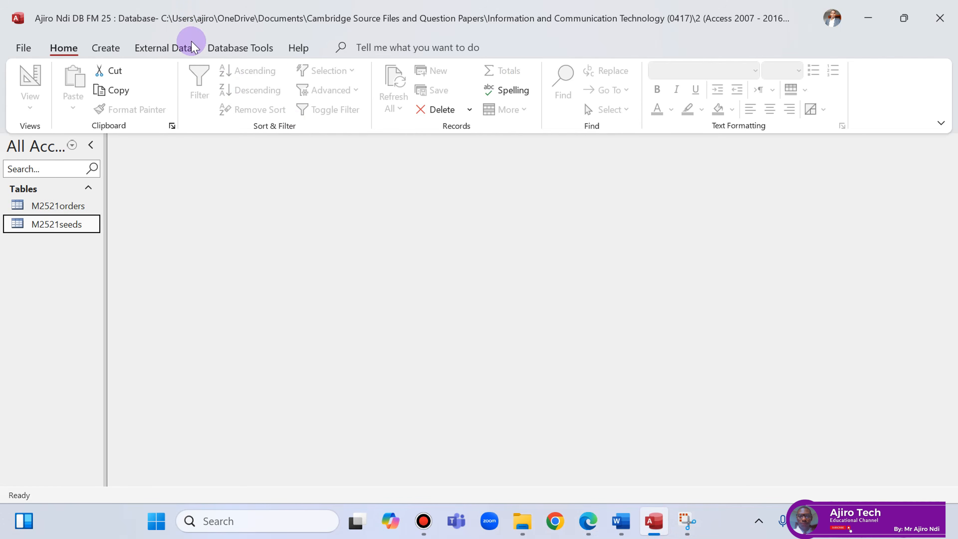
Start a new query with the Simple Query Wizard from the Create tab.
click(119, 50)
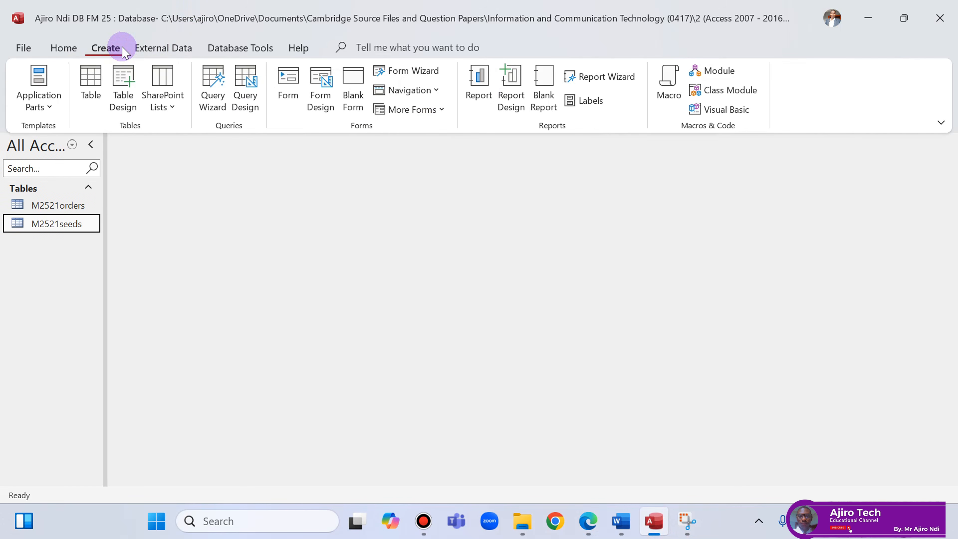
click(213, 86)
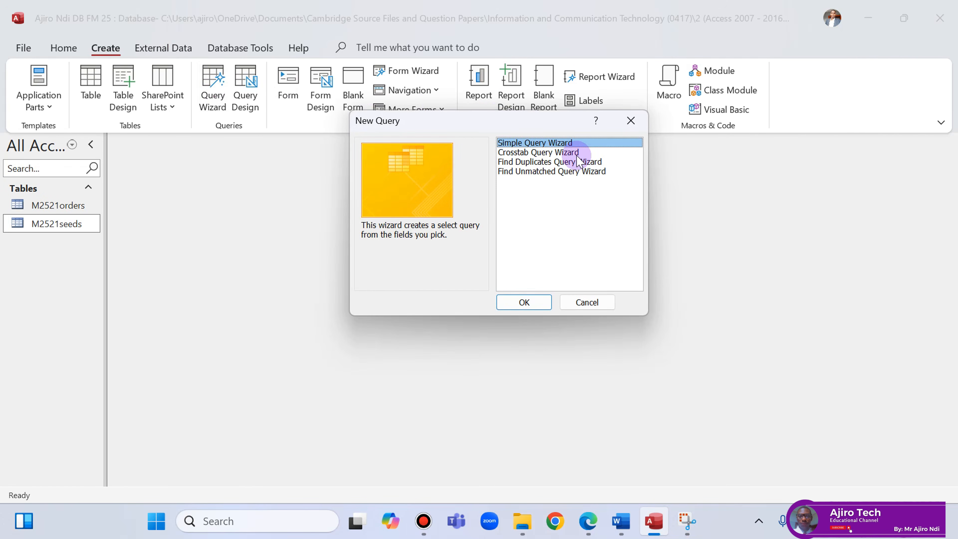
click(528, 300)
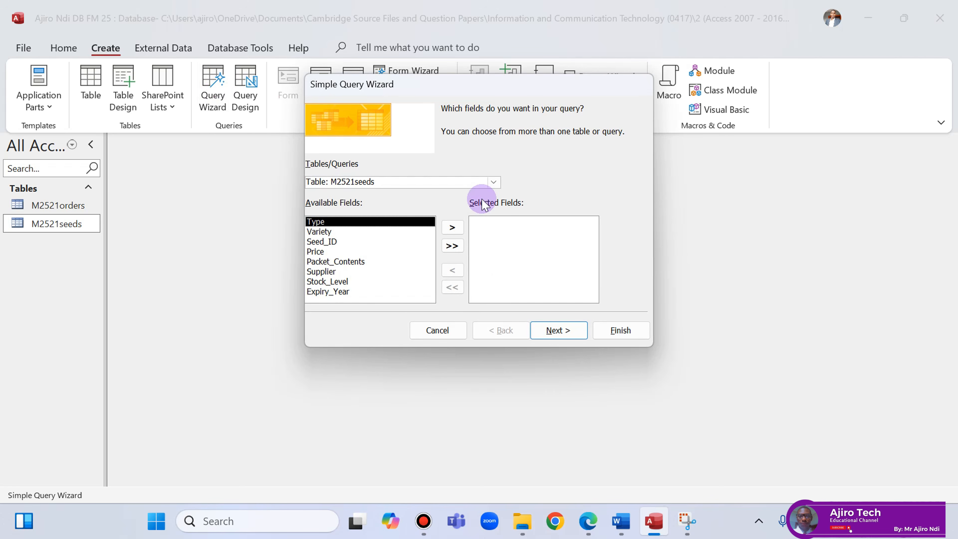
click(590, 523)
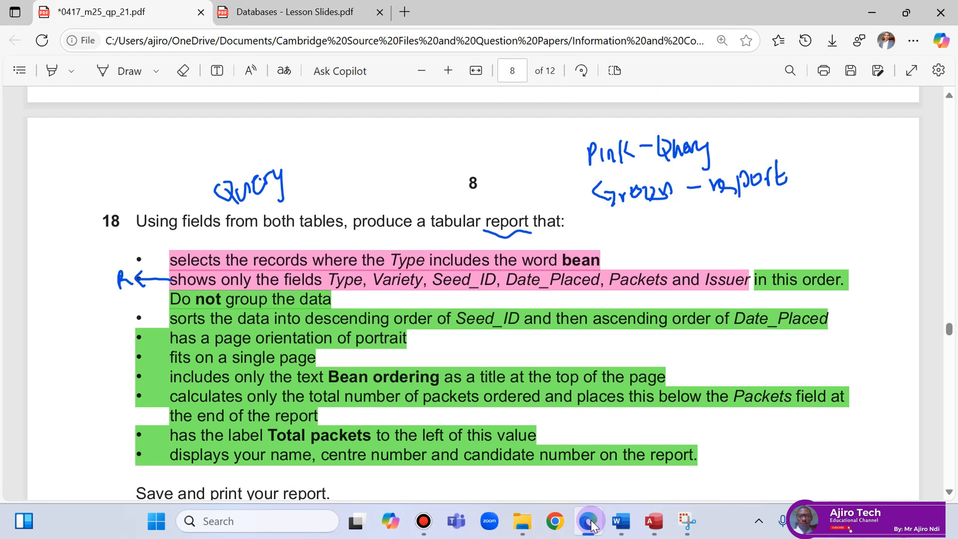
click(655, 522)
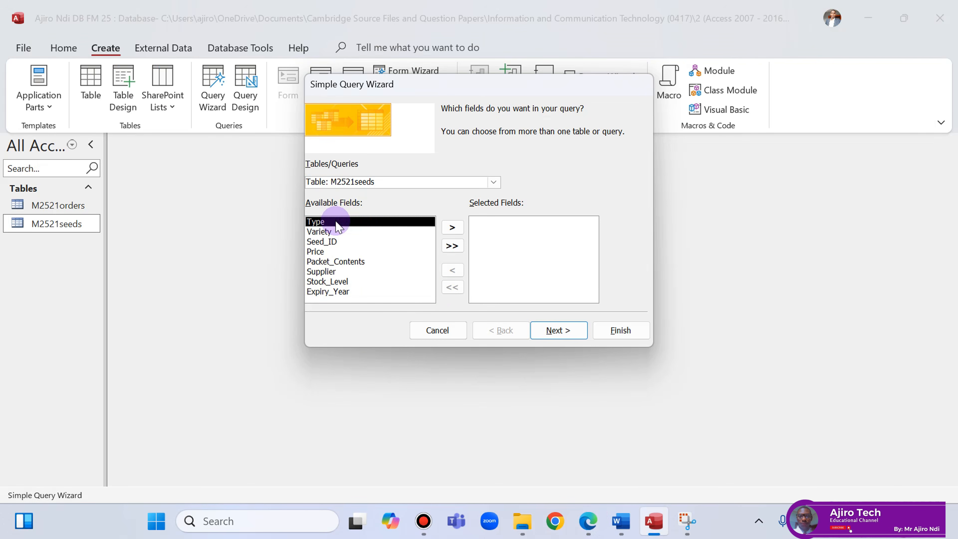
Add the Type, Variety and Seed_ID fields from M2521seeds to the query.
click(452, 227)
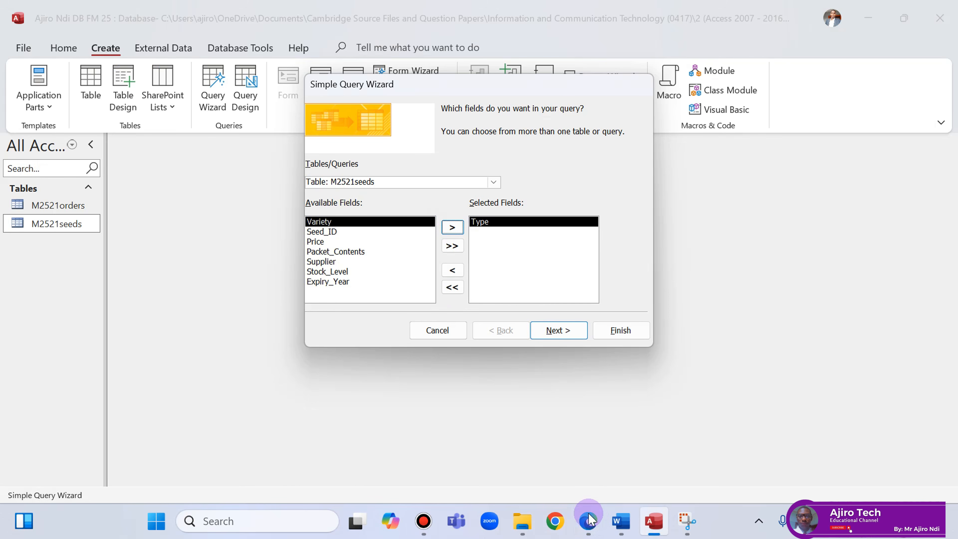
click(590, 526)
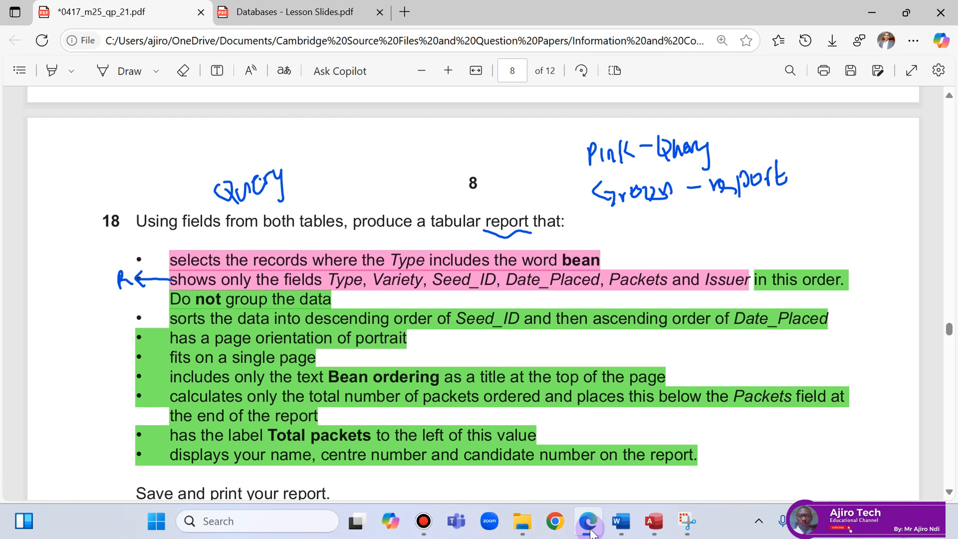
click(590, 528)
double_click(322, 221)
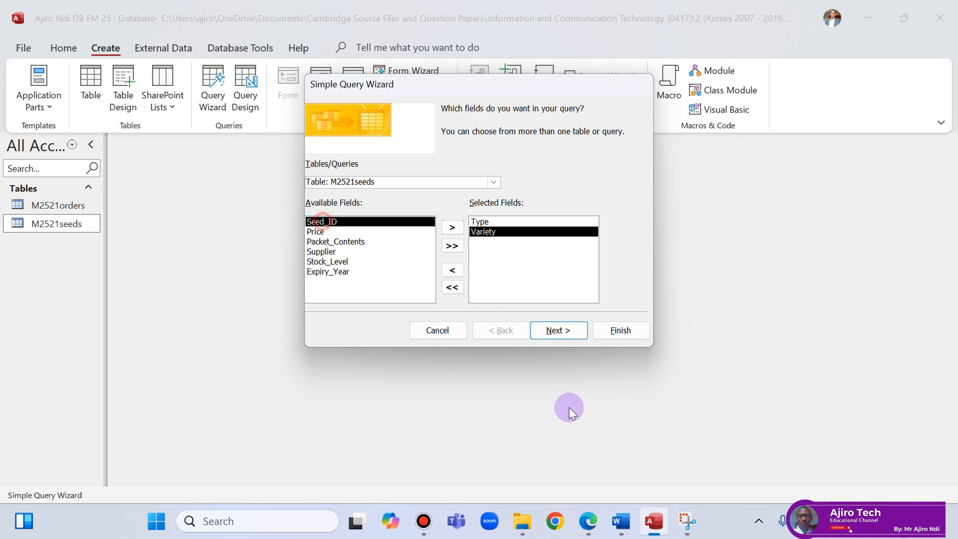
click(590, 527)
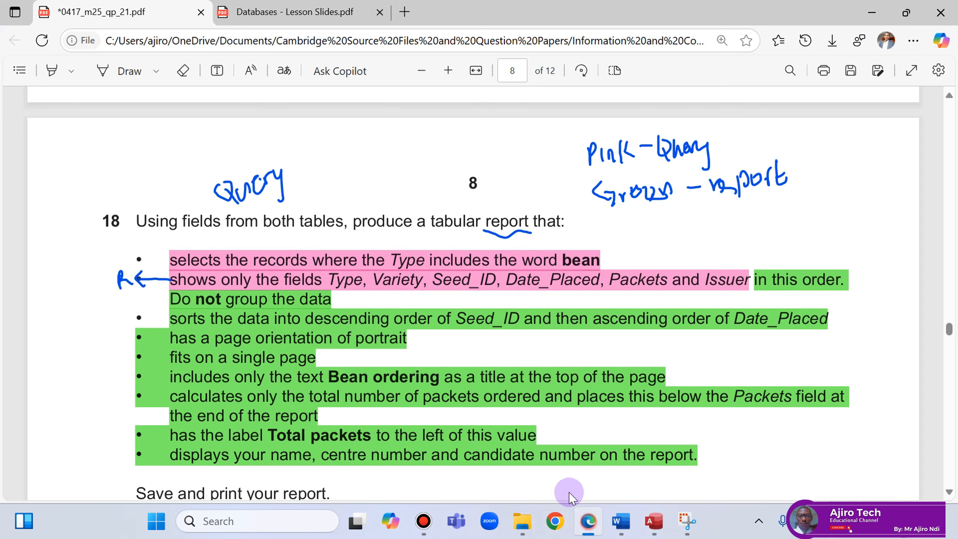
click(590, 526)
double_click(344, 220)
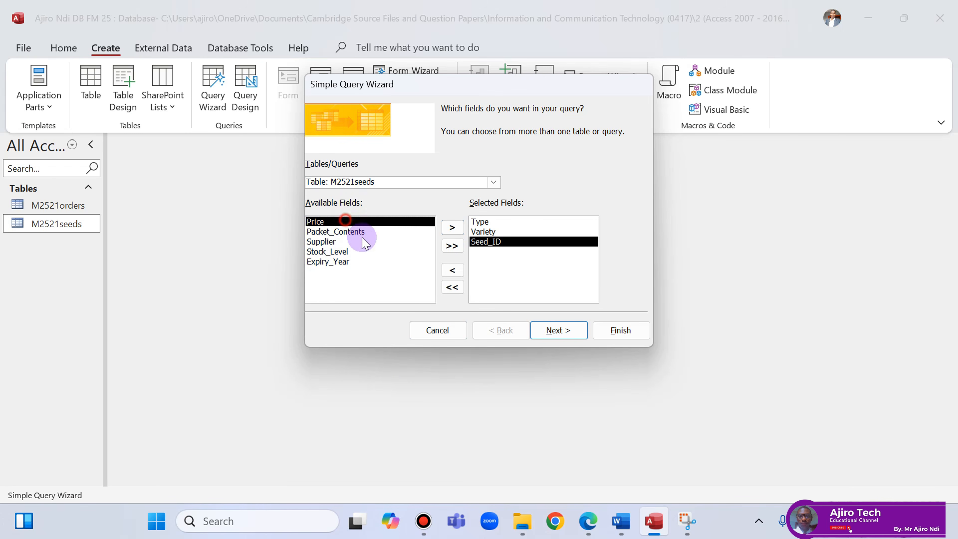
click(596, 530)
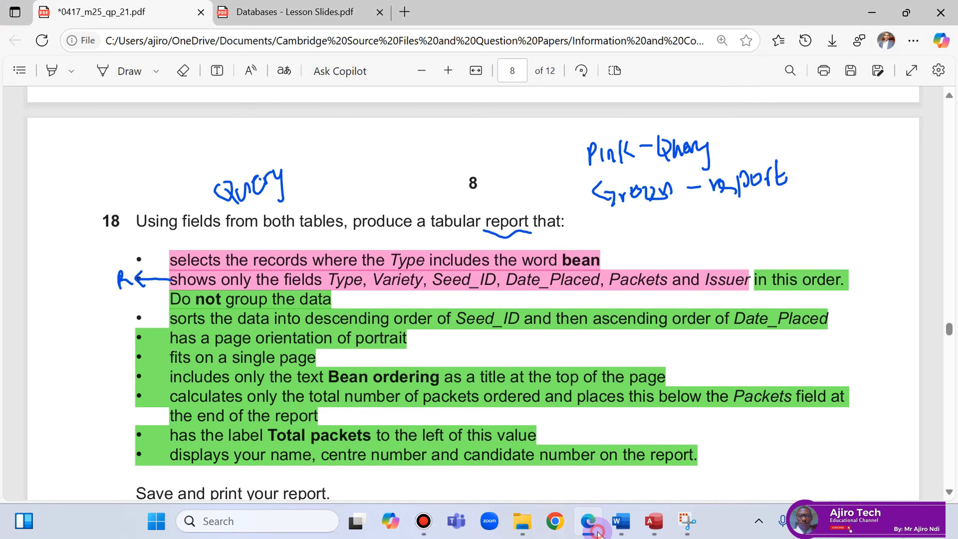
click(598, 531)
Switch to the M2521orders table and add its Date_Placed, Packets and Issuer fields.
click(494, 183)
click(437, 192)
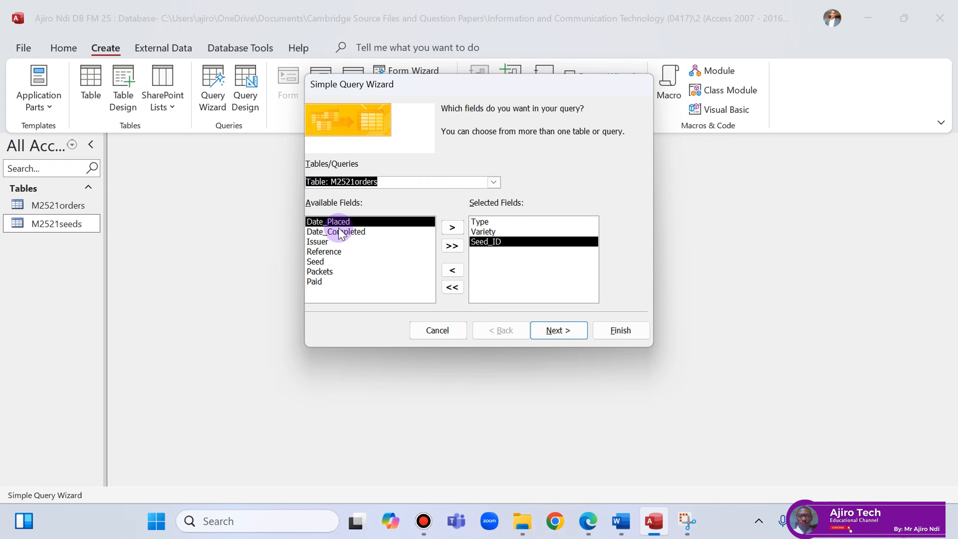
double_click(332, 222)
click(598, 530)
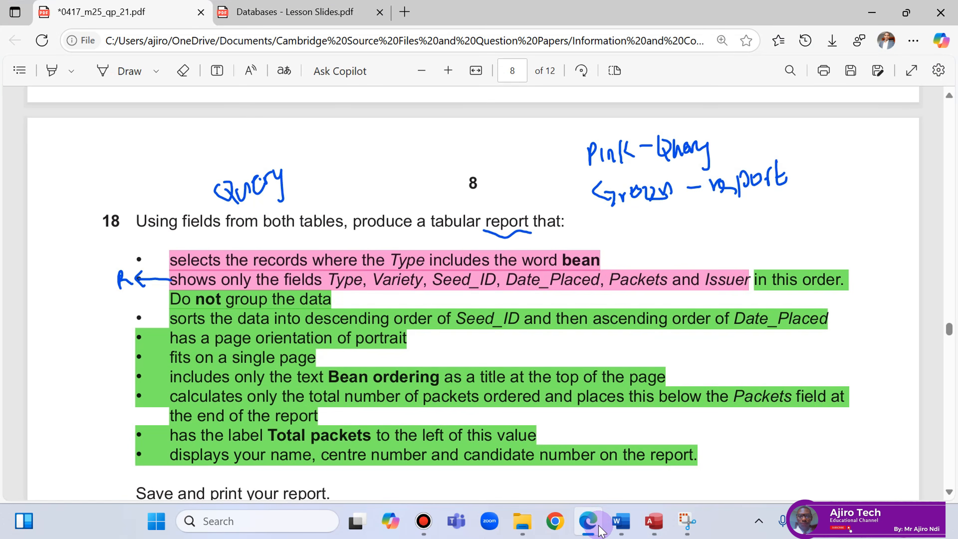
click(593, 524)
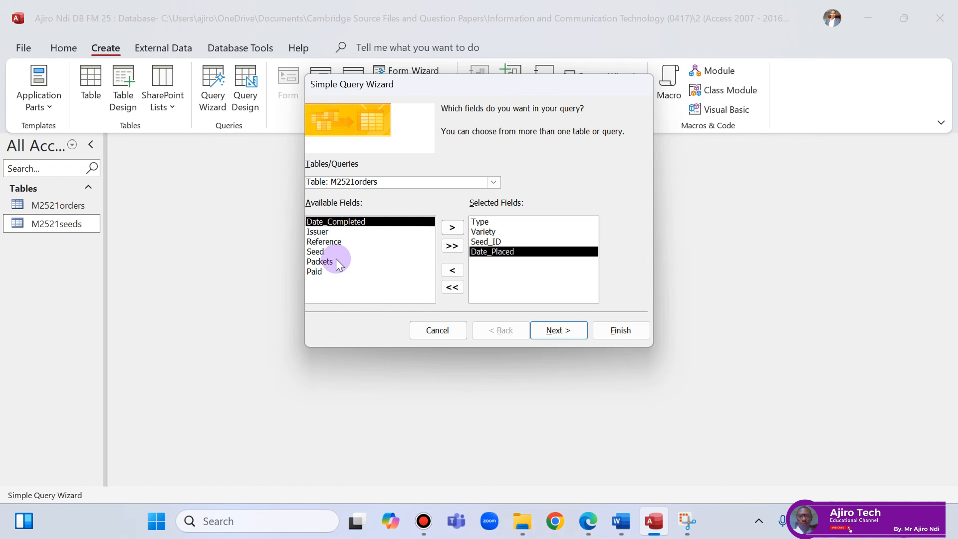
double_click(320, 262)
click(596, 528)
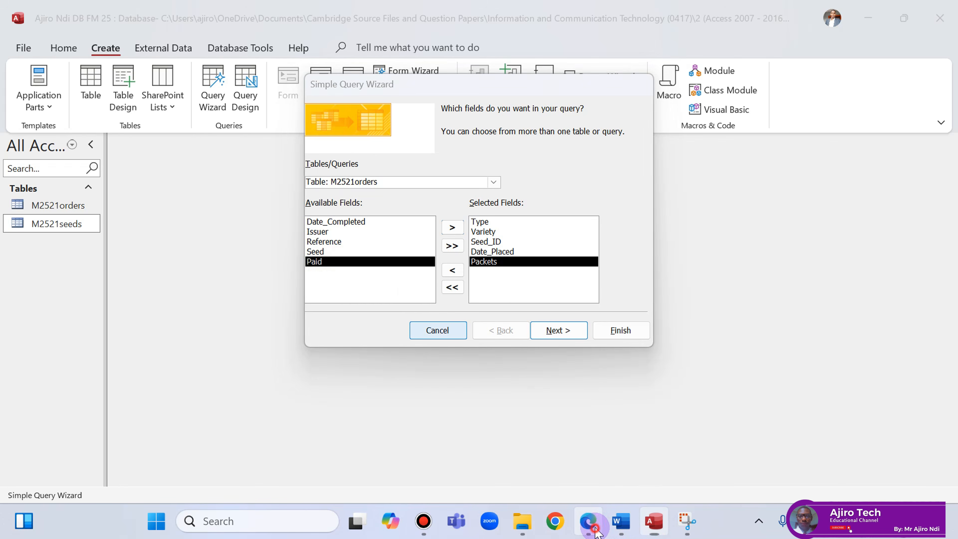
click(591, 526)
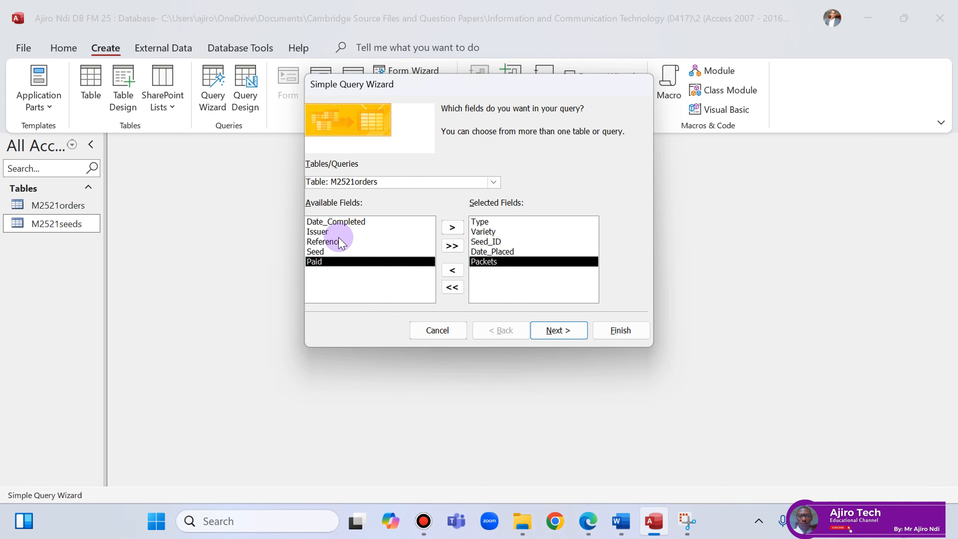
double_click(334, 232)
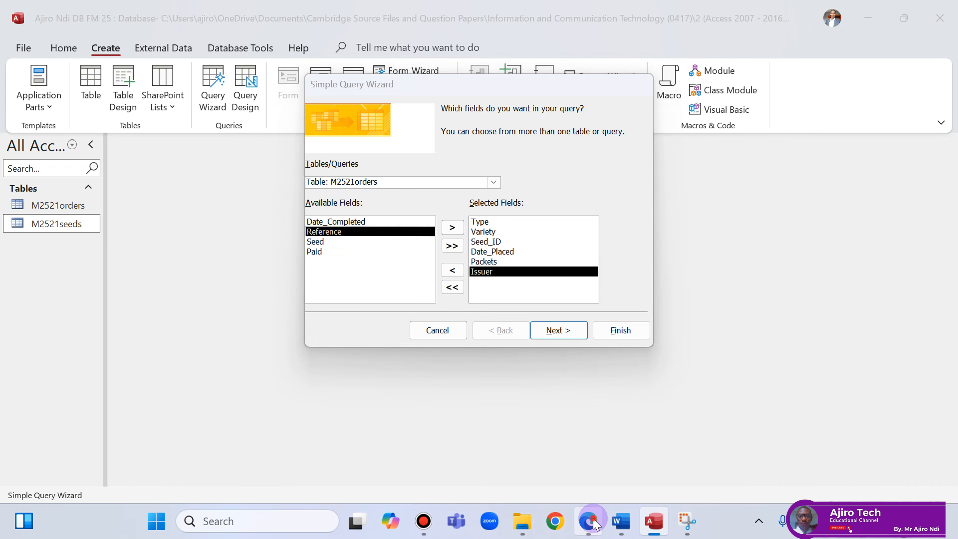
Turn on energy saver, recheck the highlighted requirement, and advance the wizard.
click(594, 517)
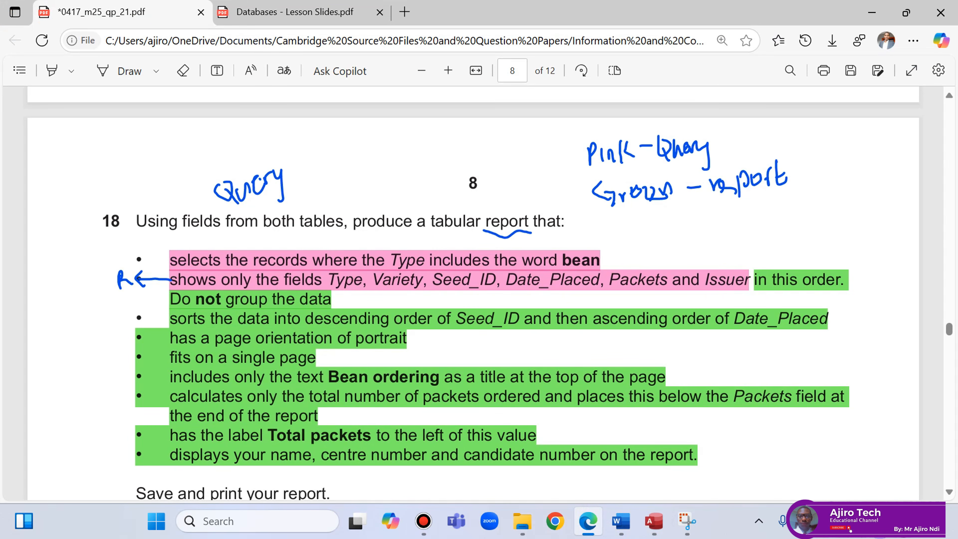
click(838, 521)
click(721, 322)
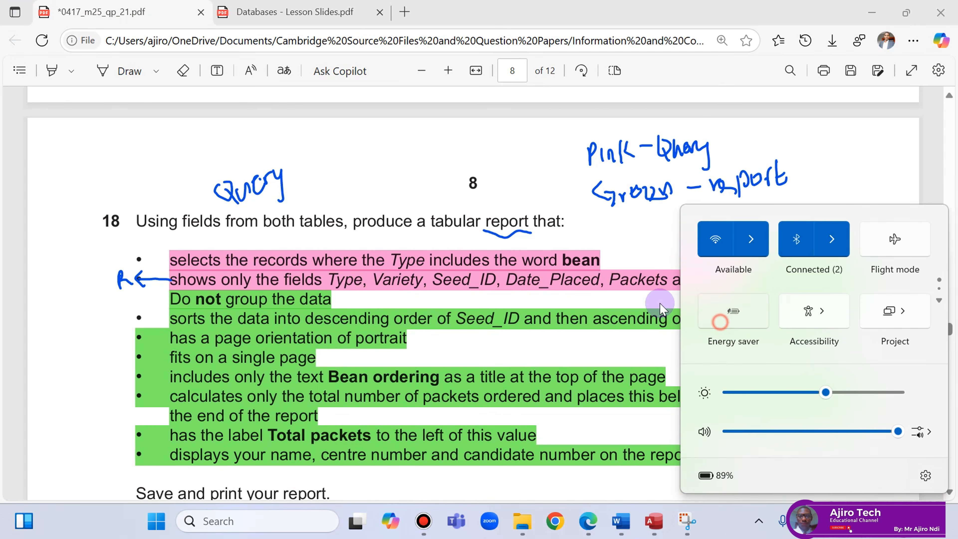
click(536, 280)
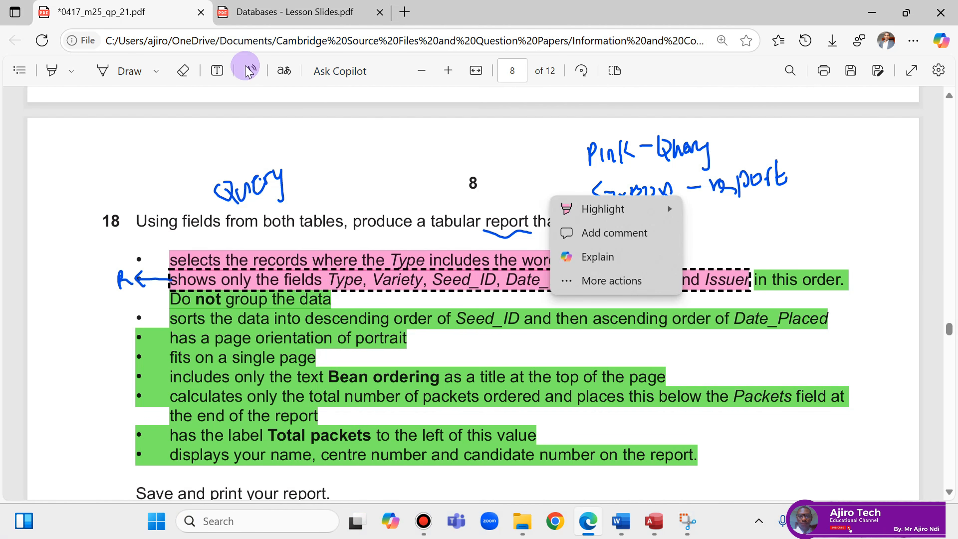
click(53, 108)
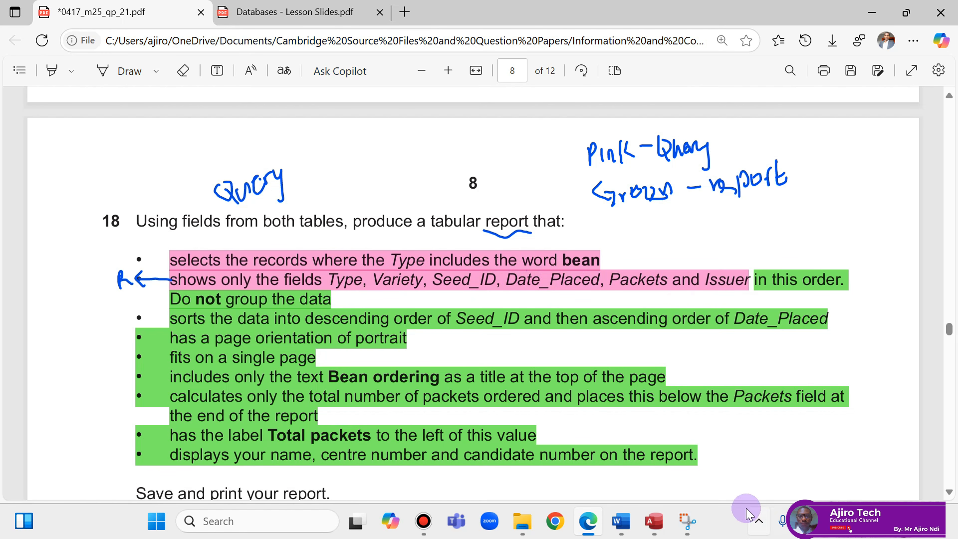
click(654, 521)
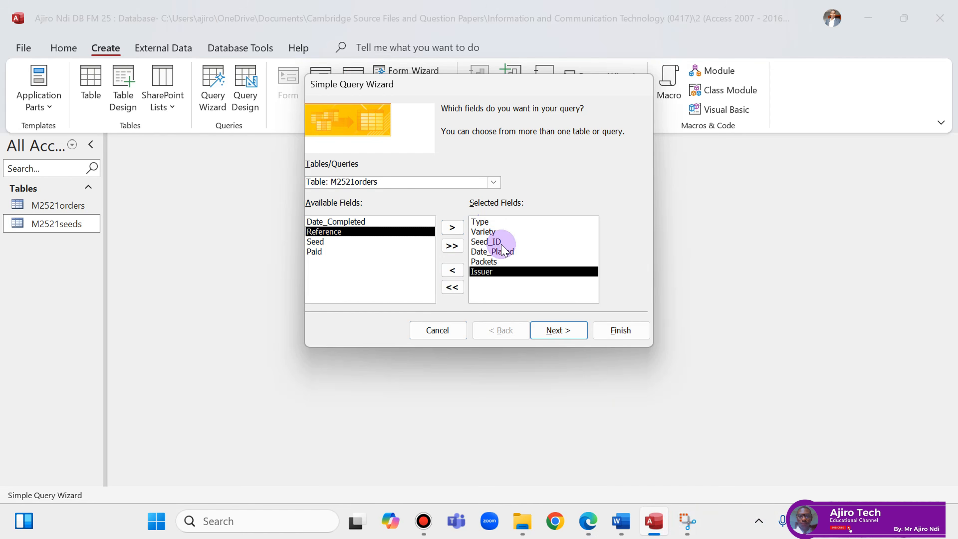
click(557, 330)
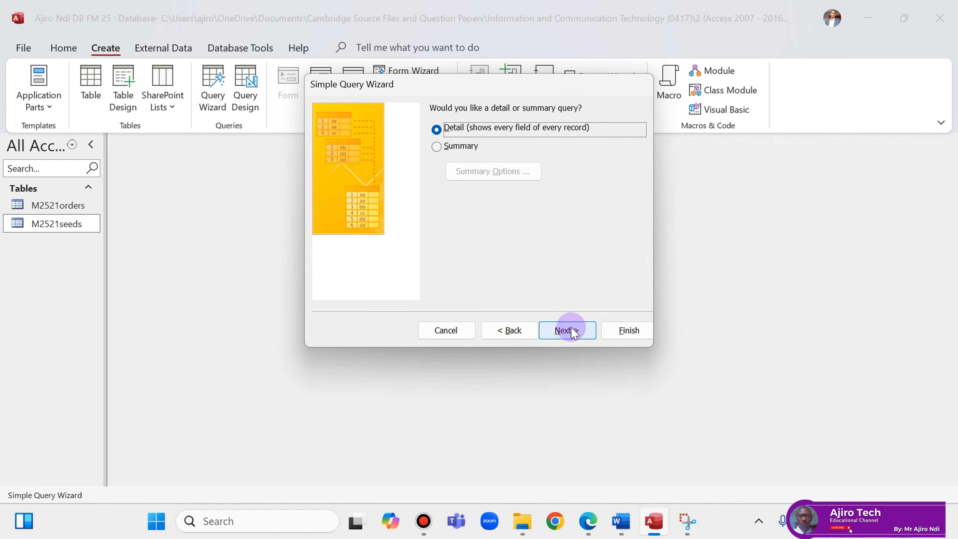
Keep a detail query and copy the title 'Bean ordering' from the question paper.
click(568, 330)
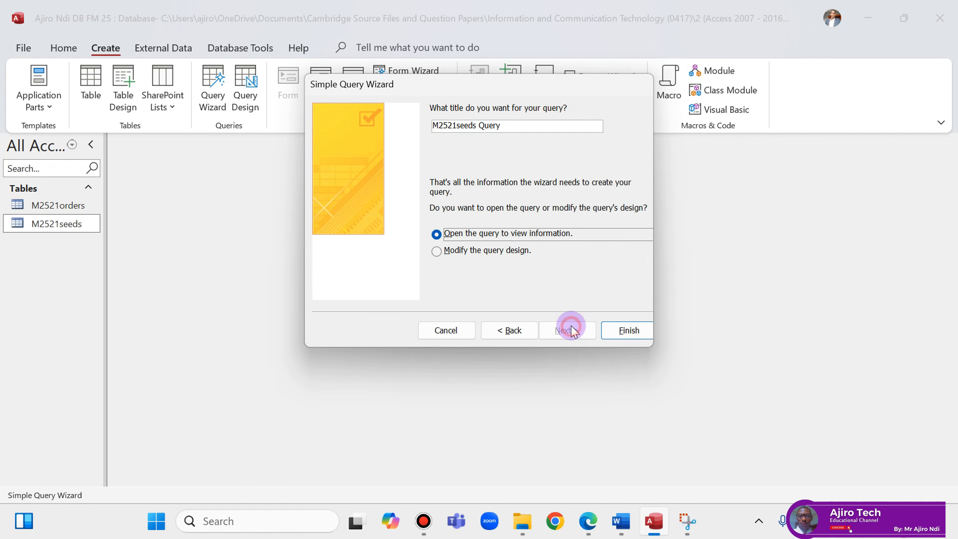
click(589, 521)
scroll(581, 259, down, 2)
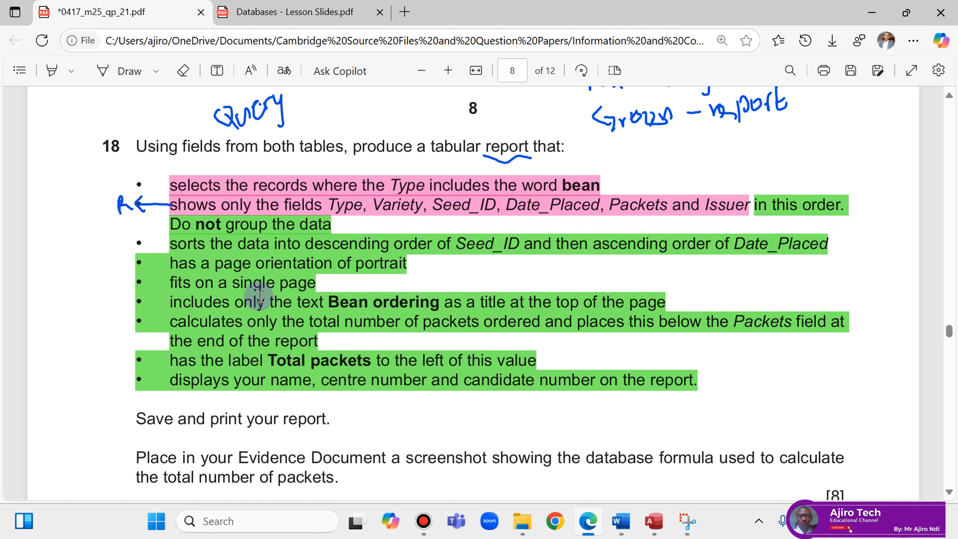
click(105, 73)
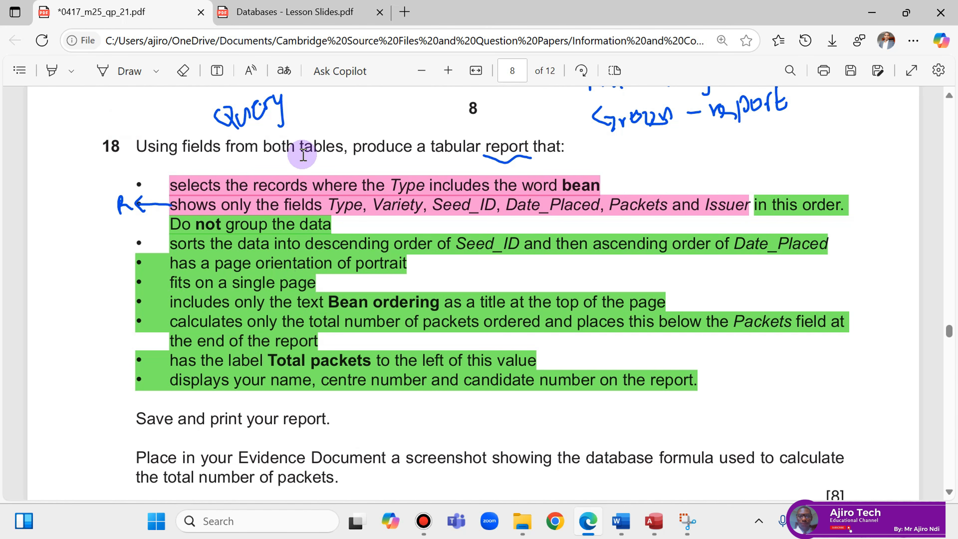
drag(331, 302, 434, 302)
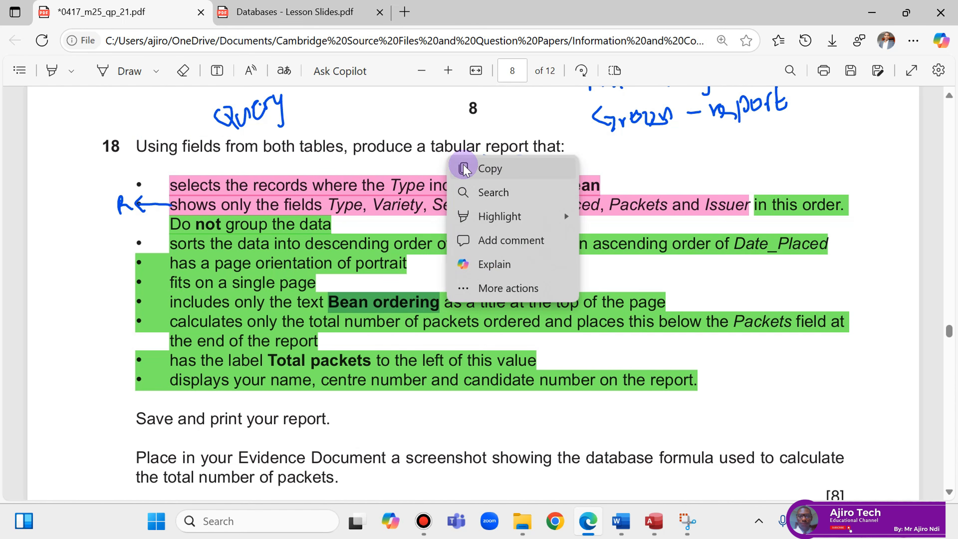
click(471, 165)
click(655, 521)
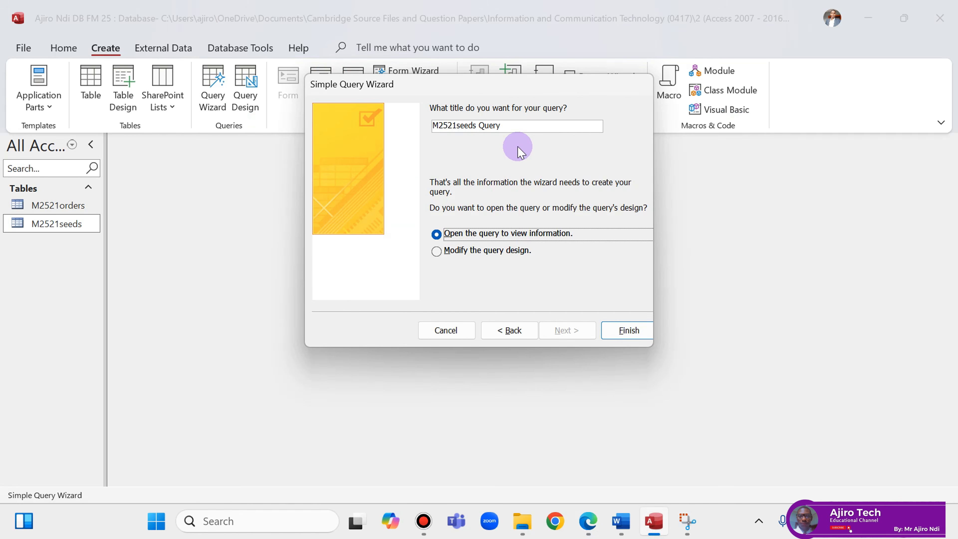
Name the query 'Bean ordering', finish it, then close and reopen its datasheet.
drag(513, 130, 421, 125)
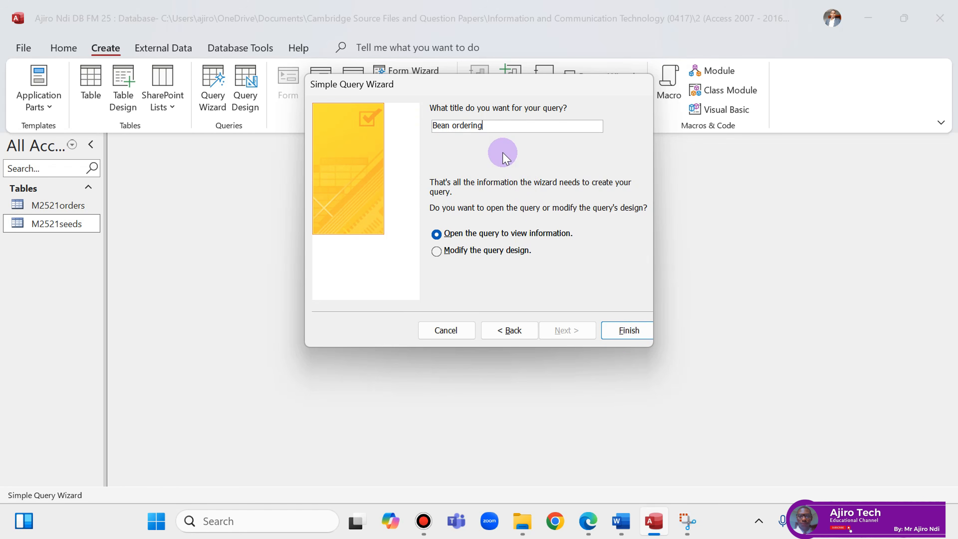
click(624, 331)
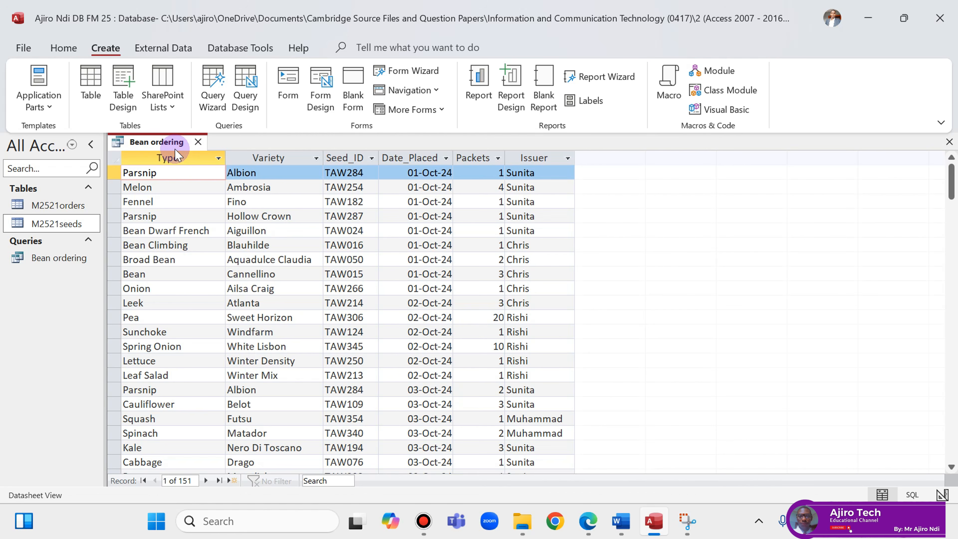
click(198, 142)
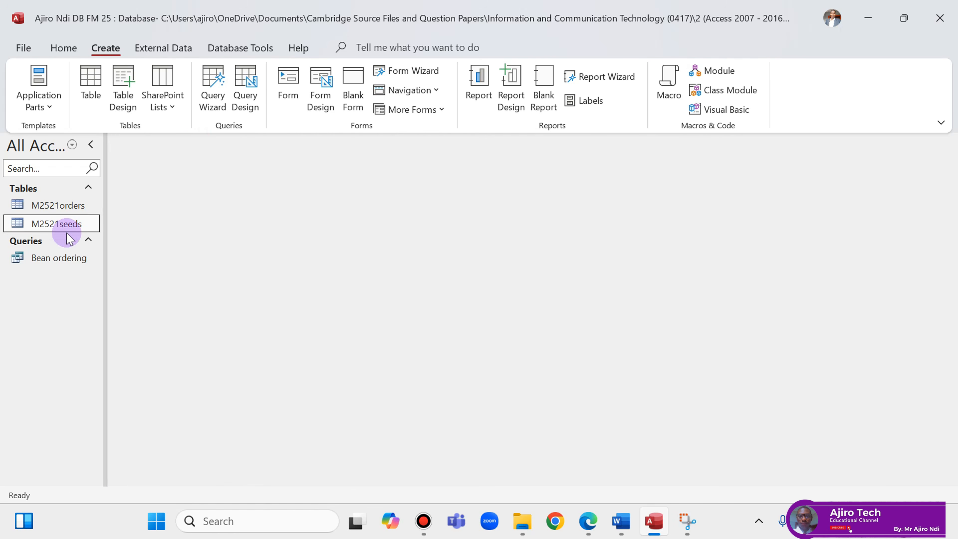
right_click(57, 259)
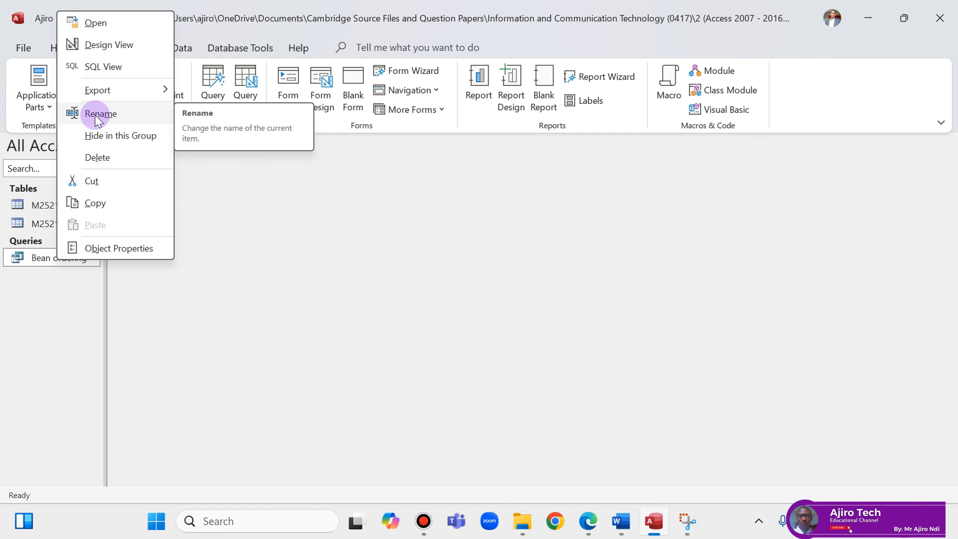
click(49, 333)
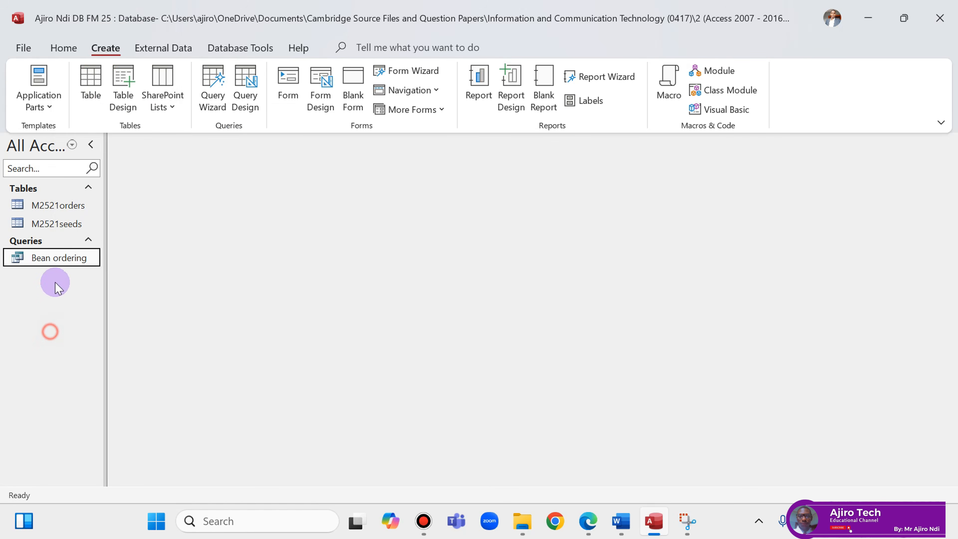
double_click(44, 258)
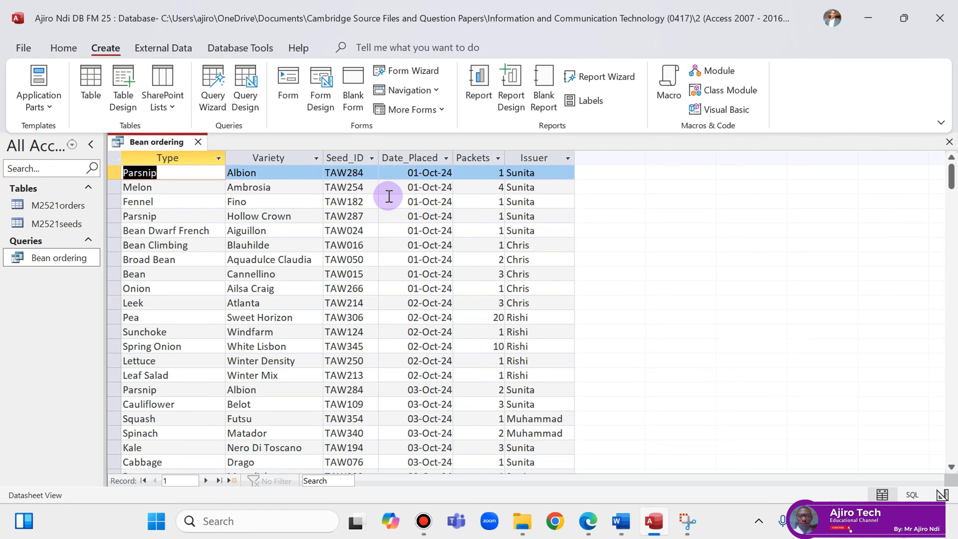
Ink the notes 'Beg bean*', 'End *bean' and contains '*bean*' on the question PDF.
click(589, 521)
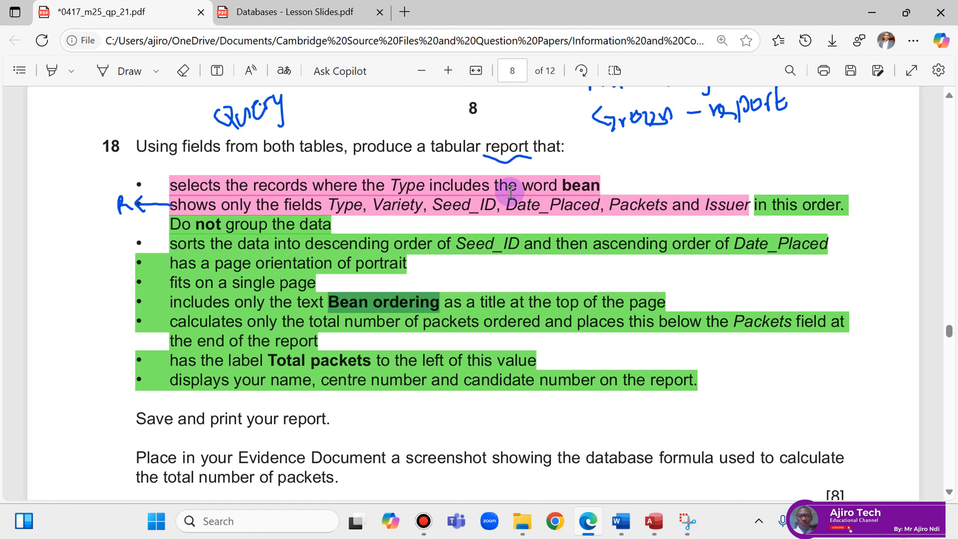
click(116, 72)
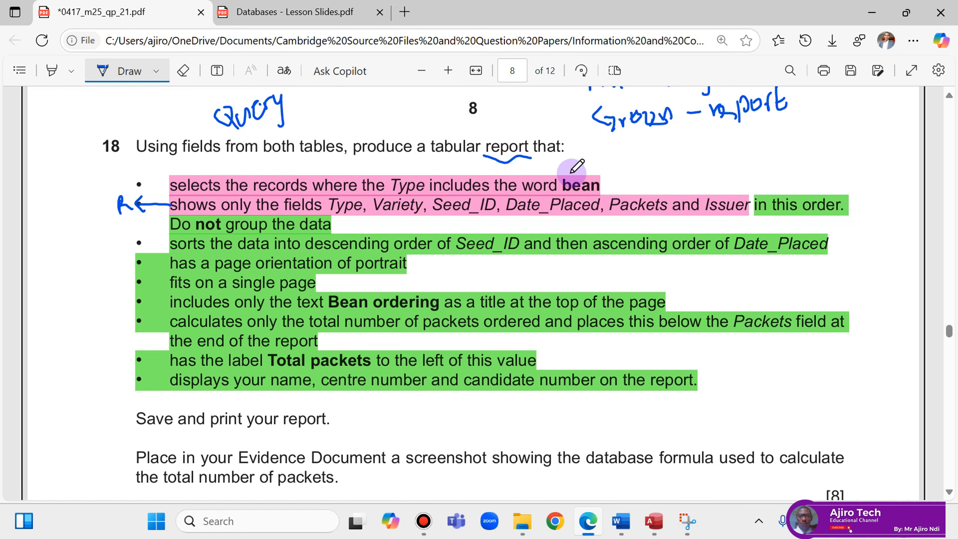
mouse_move(644, 140)
mouse_down()
mouse_move(649, 162)
mouse_move(675, 155)
mouse_move(678, 174)
mouse_up()
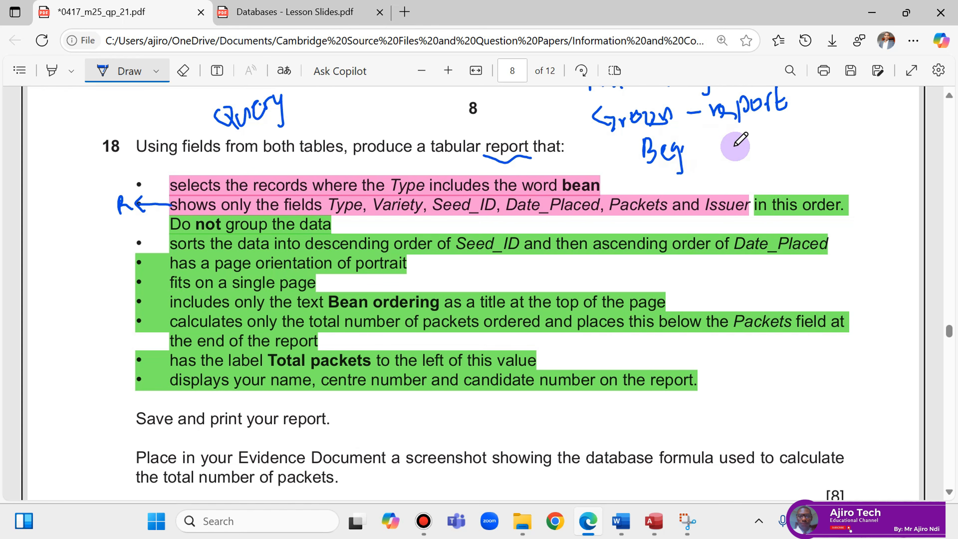
mouse_move(725, 139)
mouse_down()
mouse_move(728, 158)
mouse_move(748, 154)
mouse_move(755, 163)
mouse_move(777, 155)
mouse_move(784, 140)
mouse_up()
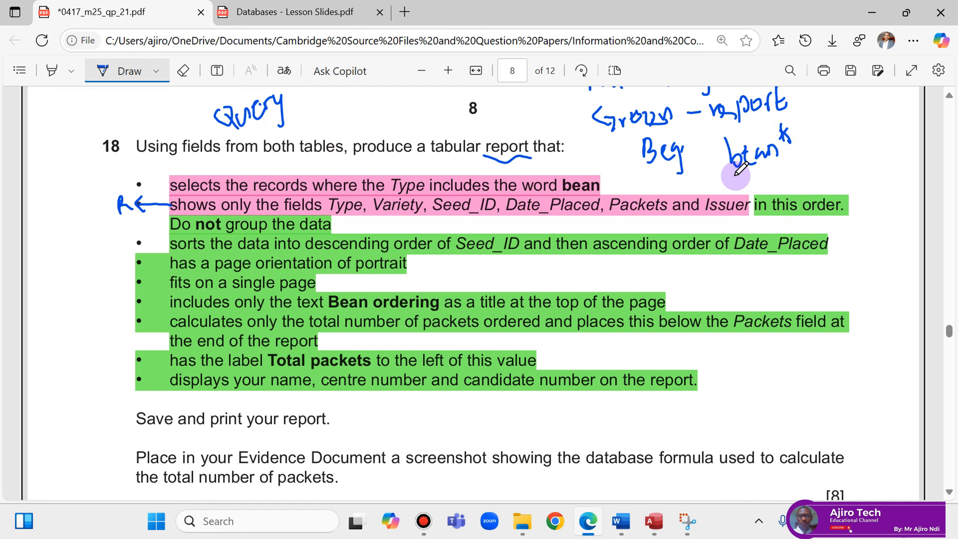
drag(662, 174, 665, 190)
drag(684, 151, 687, 186)
mouse_move(671, 191)
mouse_down()
mouse_move(734, 172)
mouse_move(769, 192)
mouse_move(790, 187)
mouse_up()
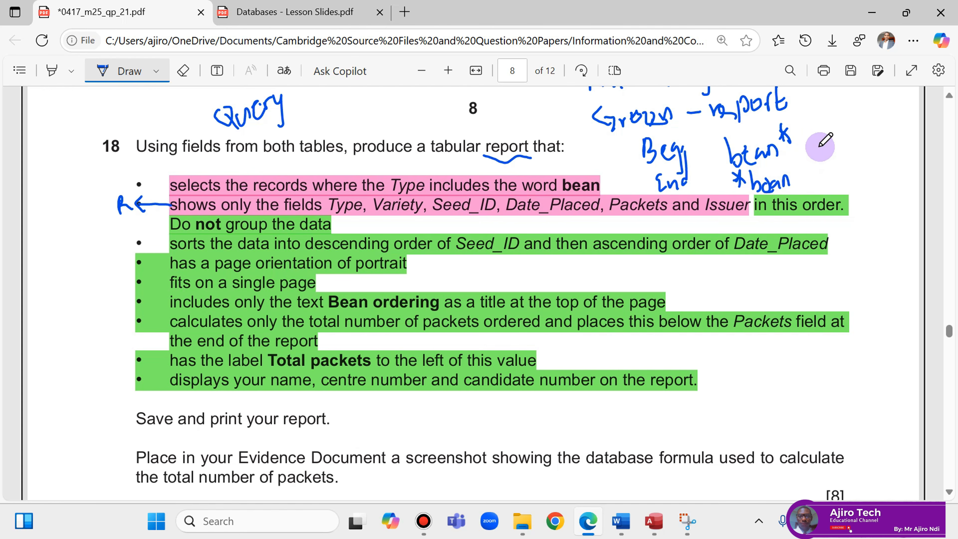
mouse_move(340, 103)
mouse_down()
mouse_move(340, 120)
mouse_move(357, 110)
mouse_move(362, 119)
mouse_move(415, 110)
mouse_move(444, 119)
mouse_up()
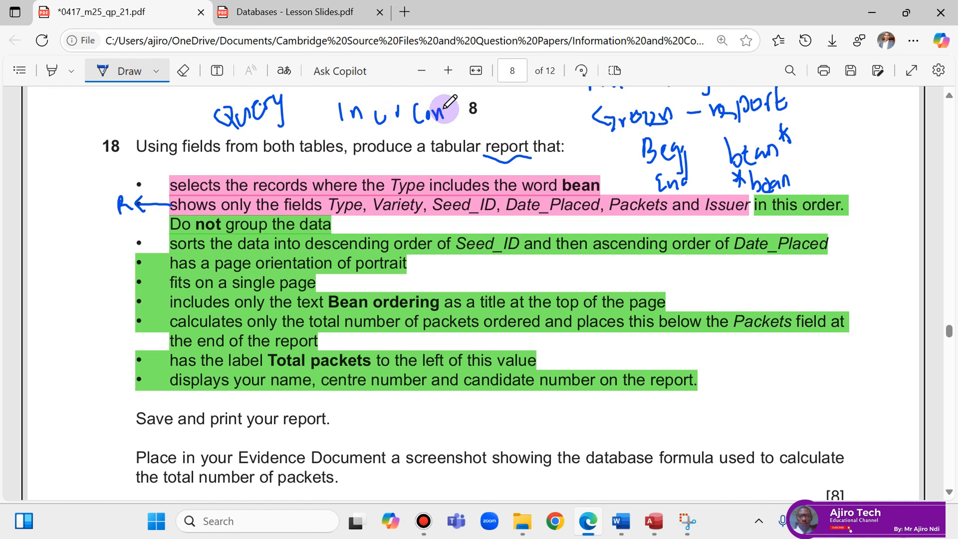
mouse_move(490, 97)
mouse_down()
mouse_move(512, 120)
mouse_move(562, 99)
mouse_up()
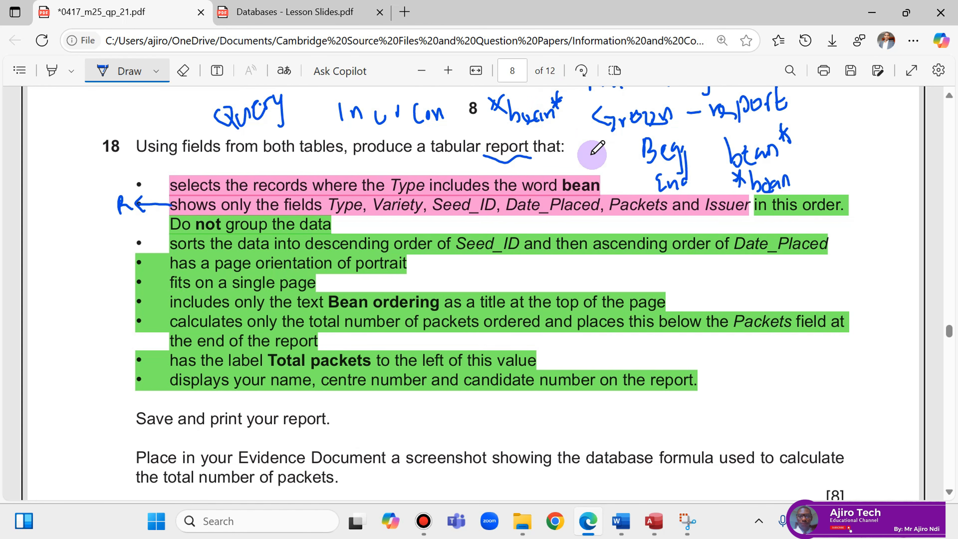
Switch the Bean ordering query to Design View and close the Add Tables pane.
click(654, 522)
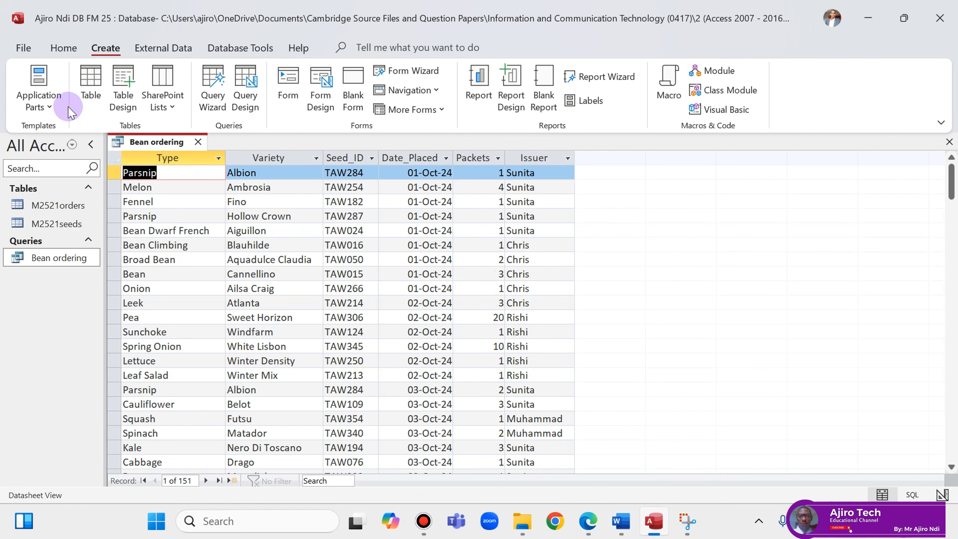
right_click(174, 143)
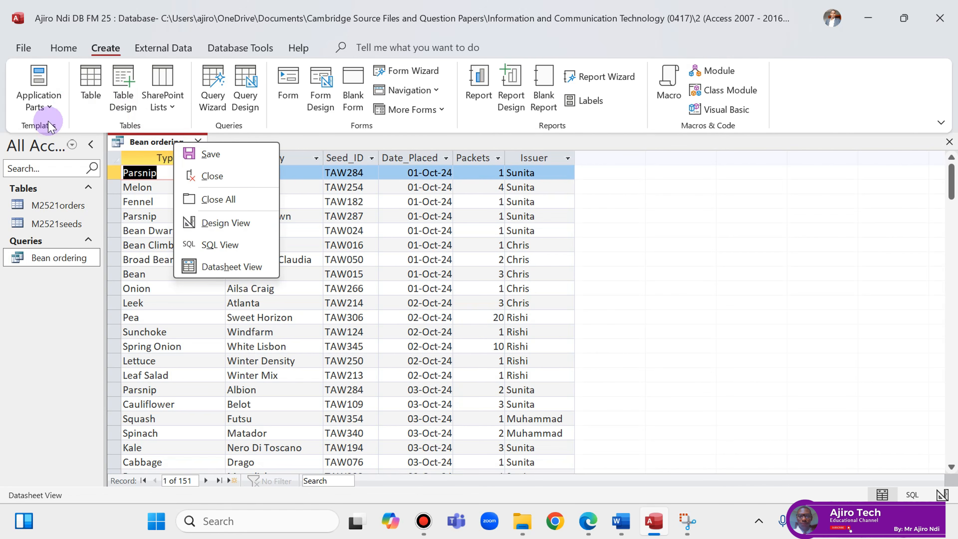
click(57, 47)
click(38, 101)
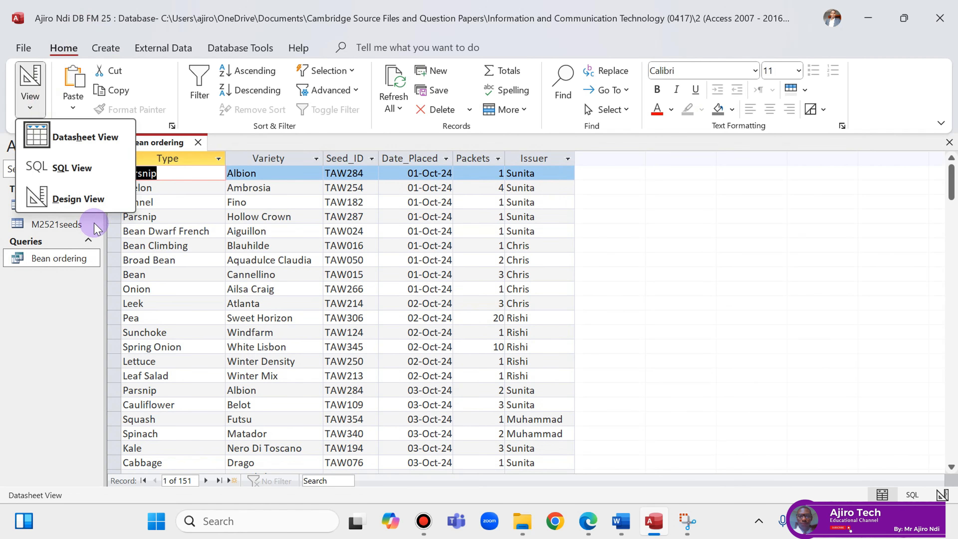
click(91, 199)
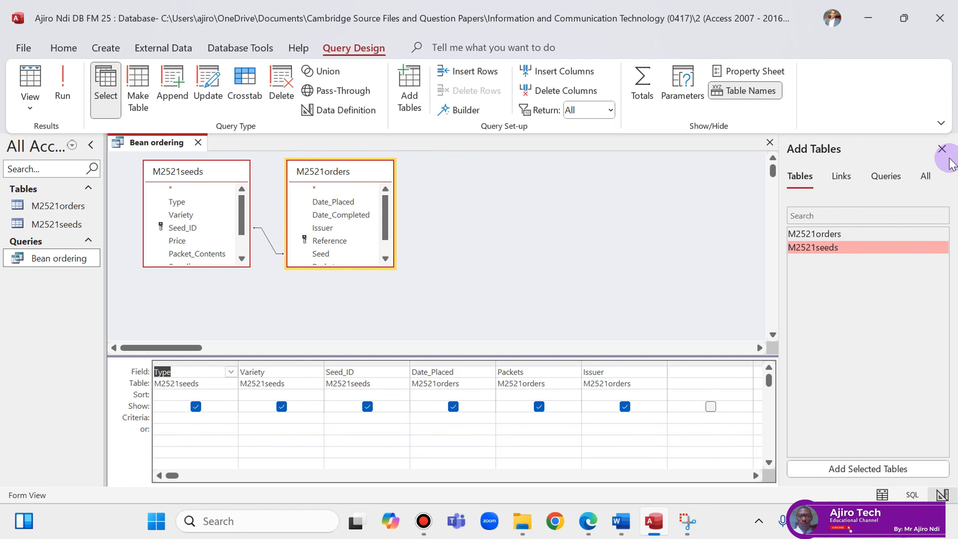
click(942, 149)
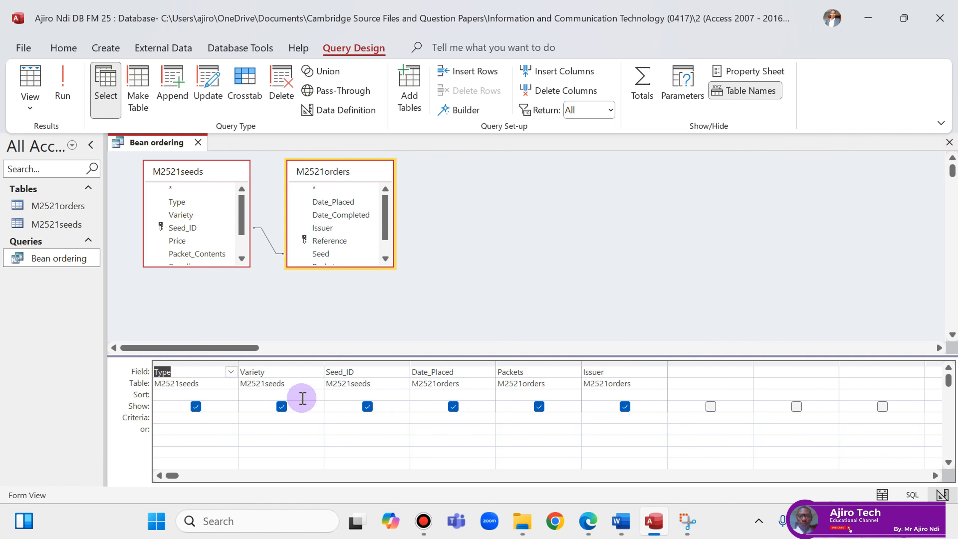
Enter *bean* as the Type criterion and run the query, leaving 26 records.
click(172, 420)
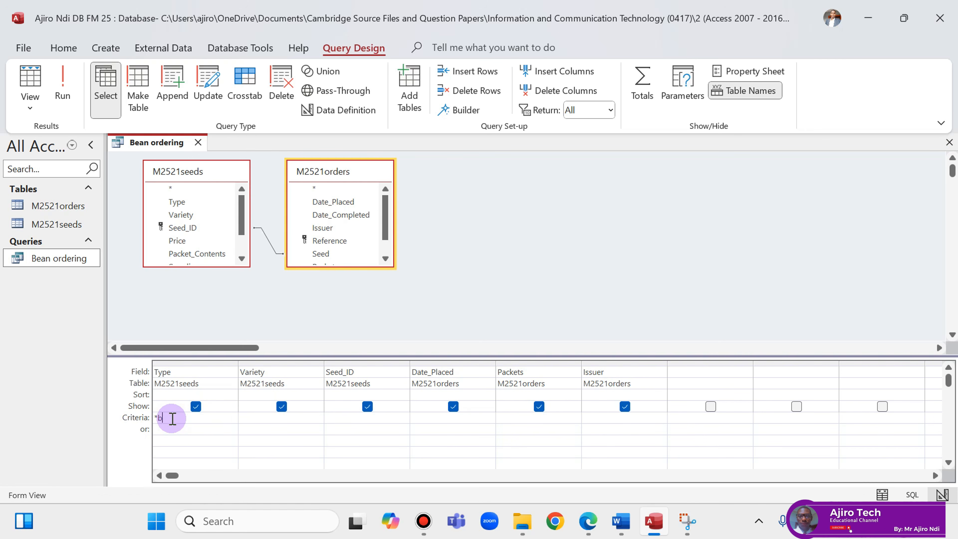
text(*bean*)
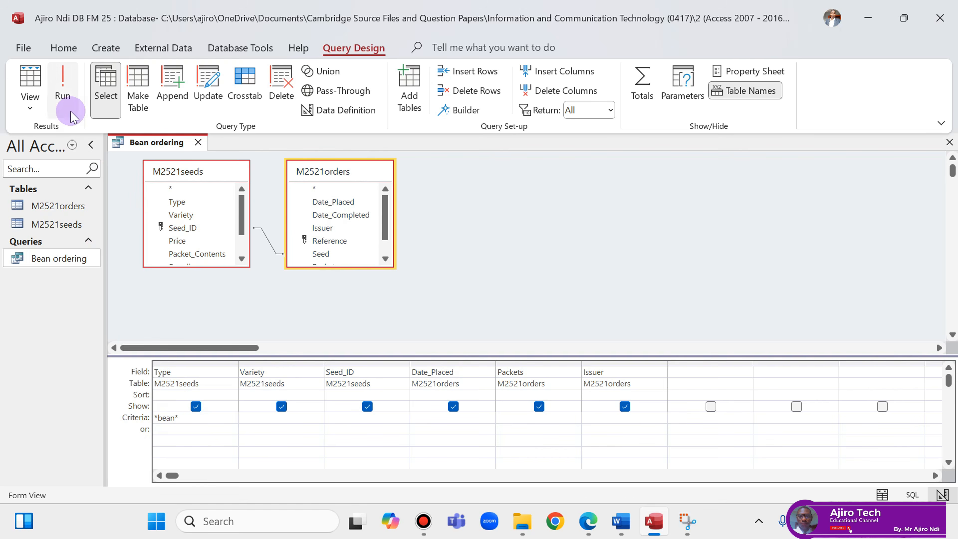
click(64, 104)
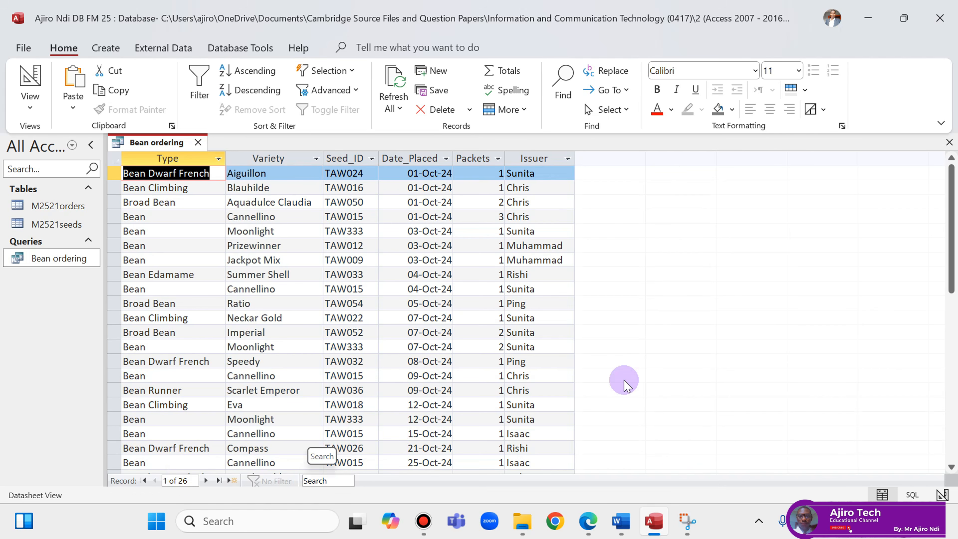
Save the Bean ordering query with its *bean* criterion and close its tab.
right_click(166, 146)
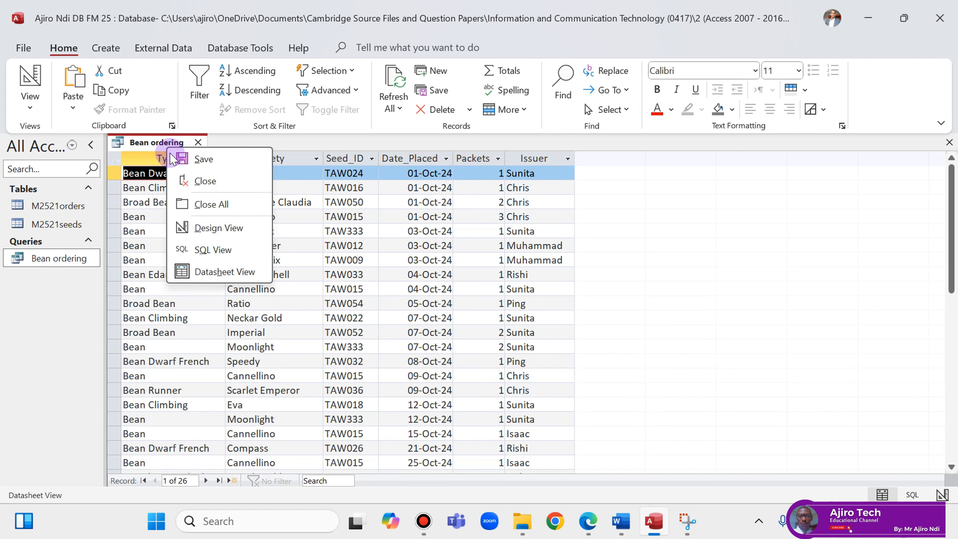
click(198, 158)
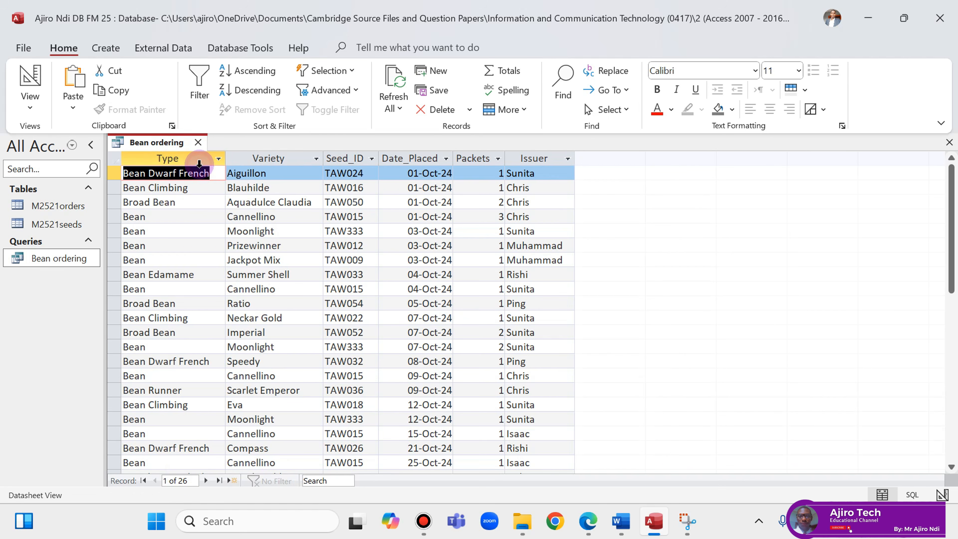
right_click(171, 142)
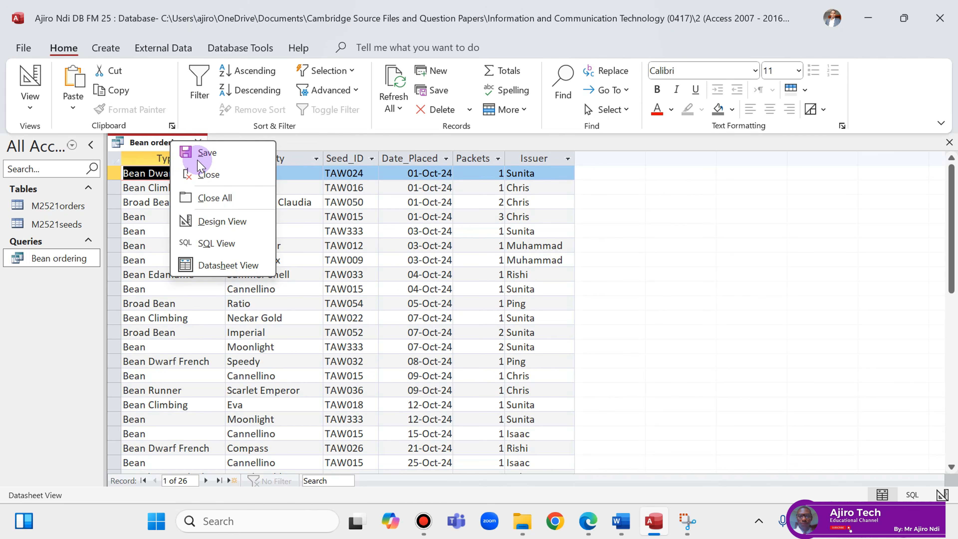
click(195, 153)
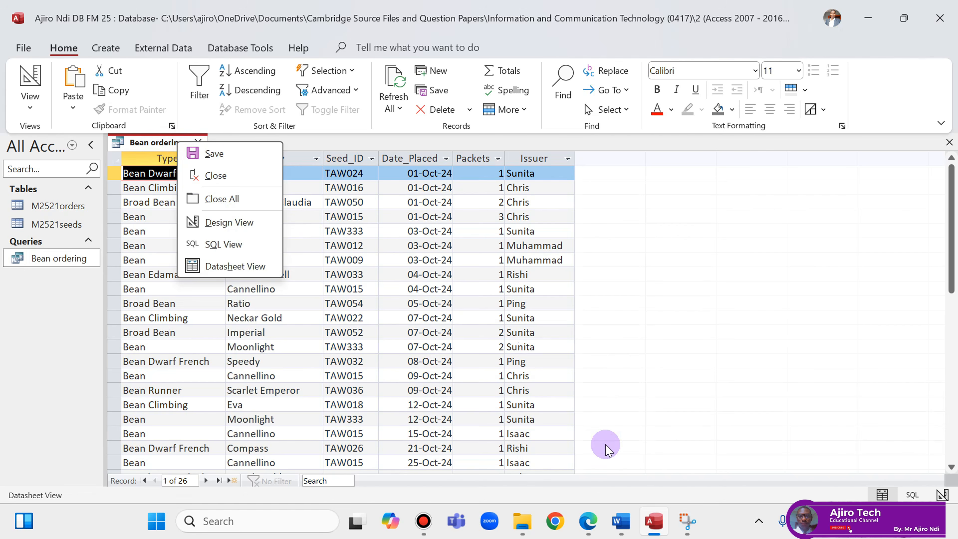
click(588, 521)
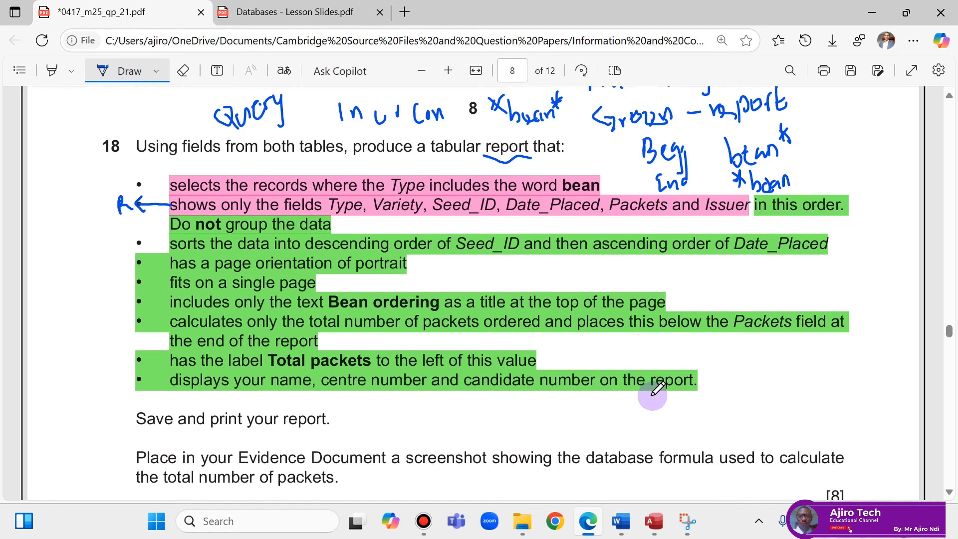
click(654, 521)
right_click(175, 144)
click(172, 143)
right_click(164, 145)
click(199, 173)
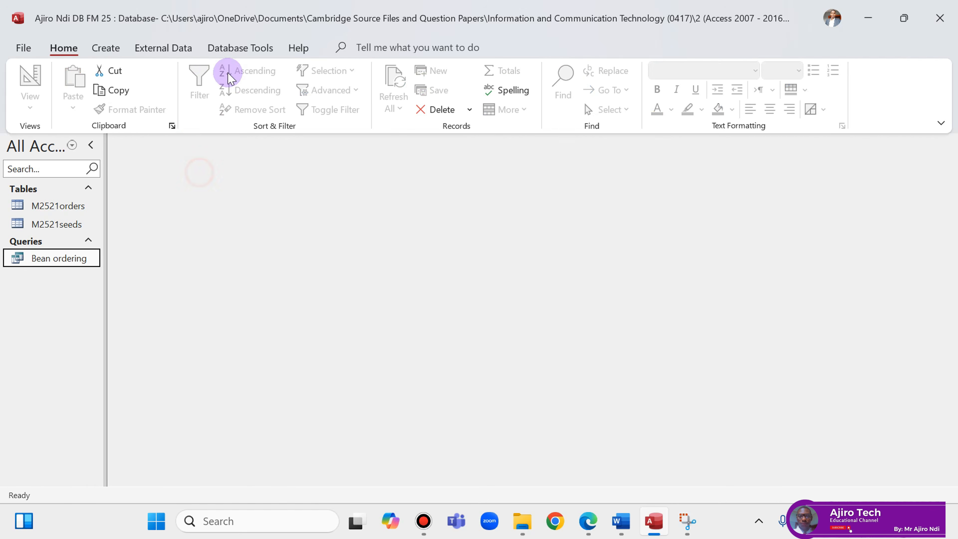
Start the Report Wizard and add all six Bean ordering query fields.
click(113, 57)
click(603, 74)
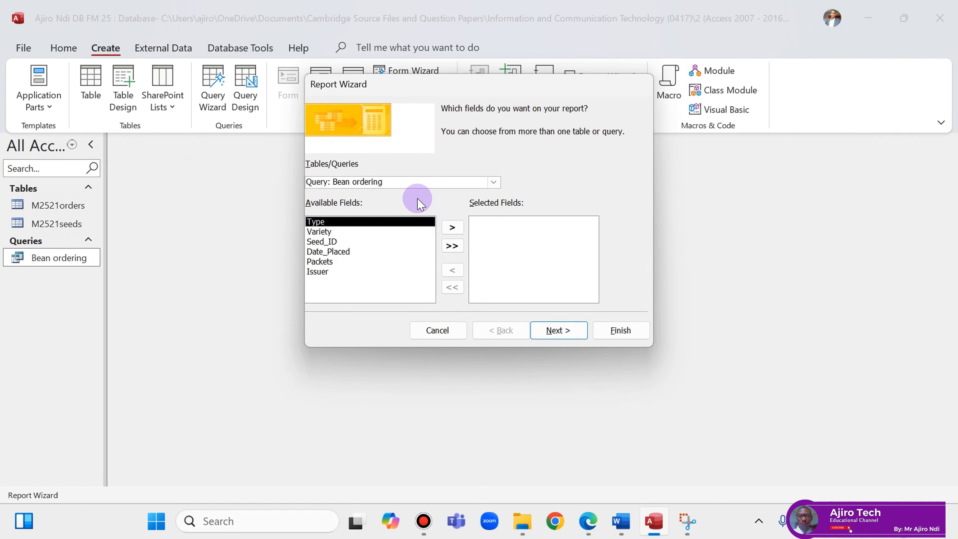
click(453, 247)
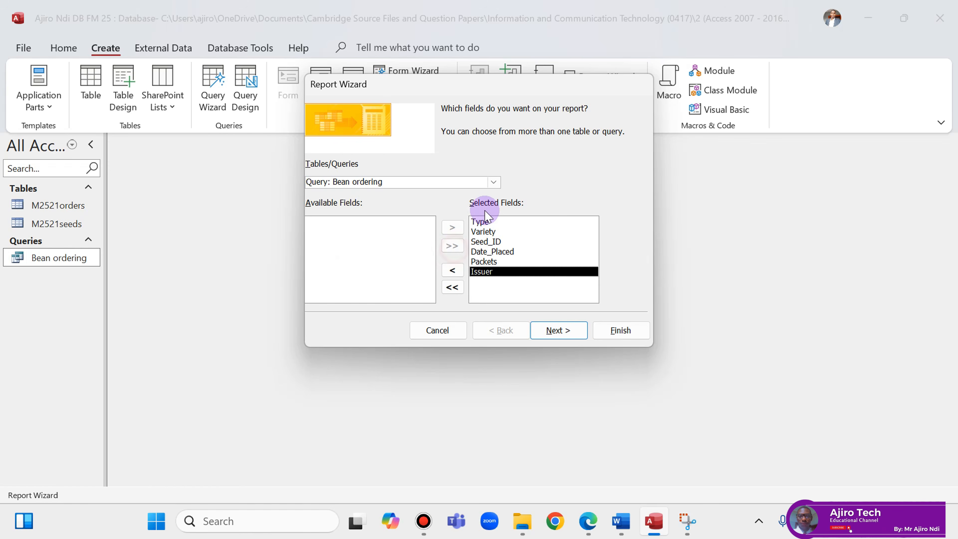
click(558, 330)
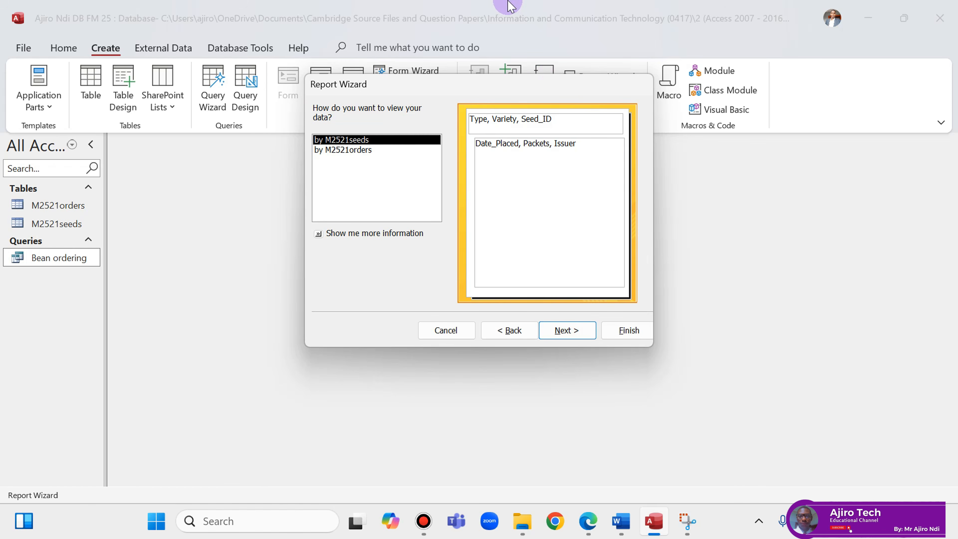
mouse_move(437, 6)
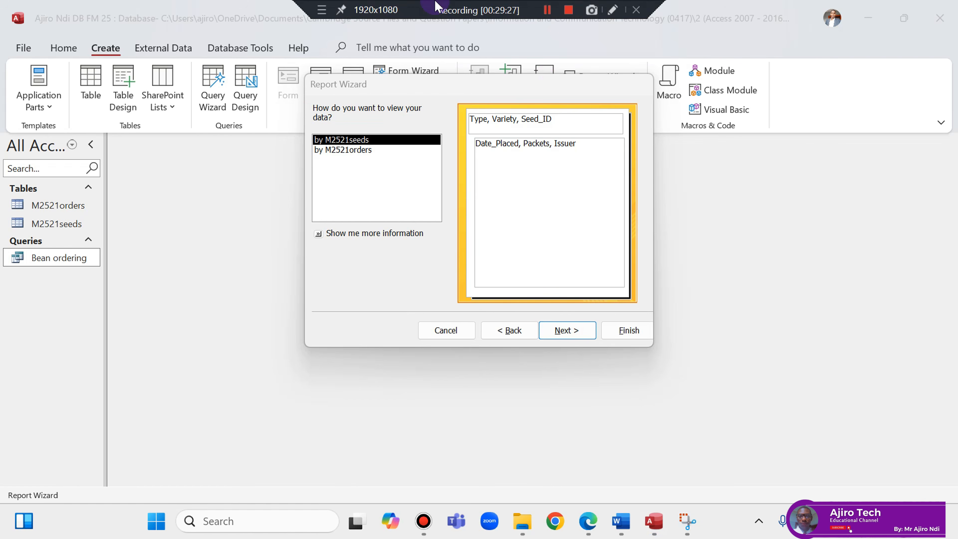
click(629, 295)
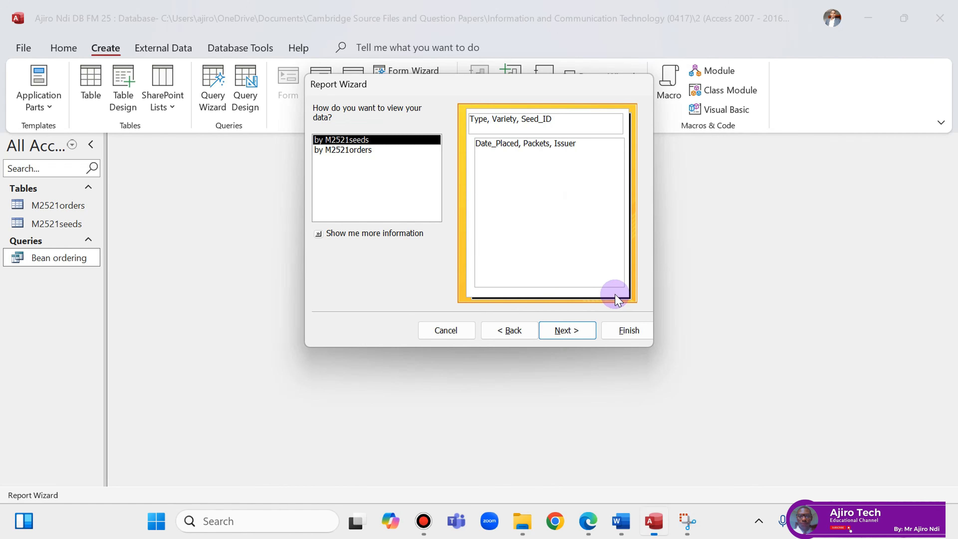
click(568, 332)
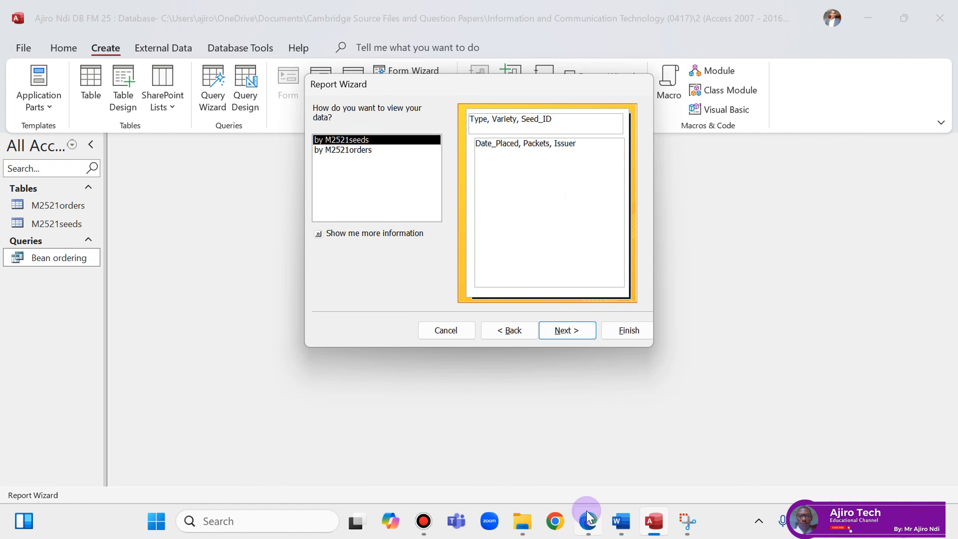
Note 'ungroup' on the question, view data by M2521orders, and add no grouping levels.
click(588, 521)
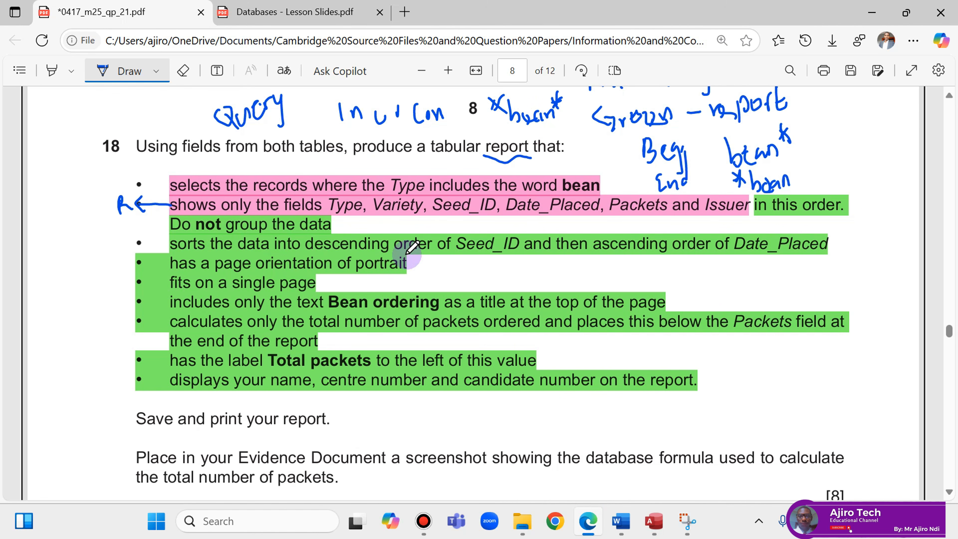
mouse_move(654, 523)
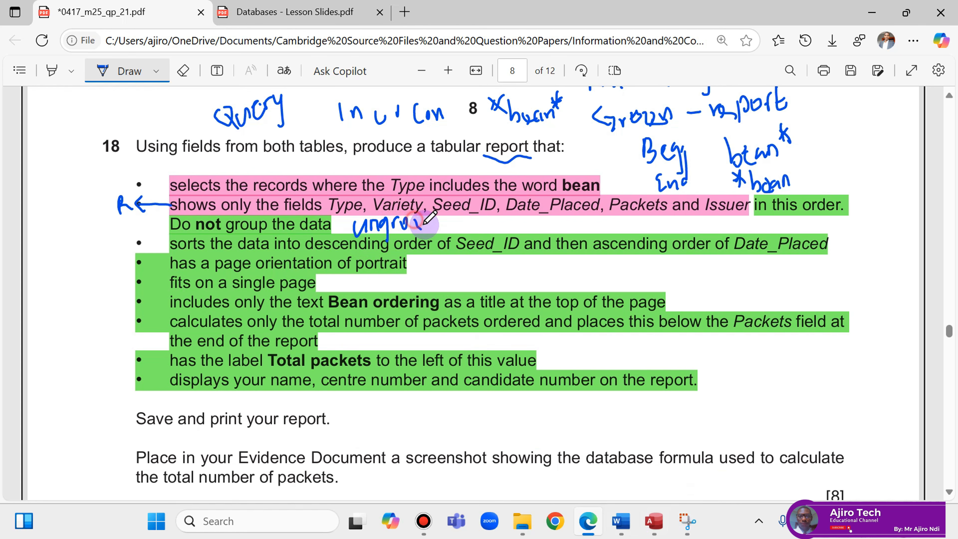
drag(425, 224, 431, 207)
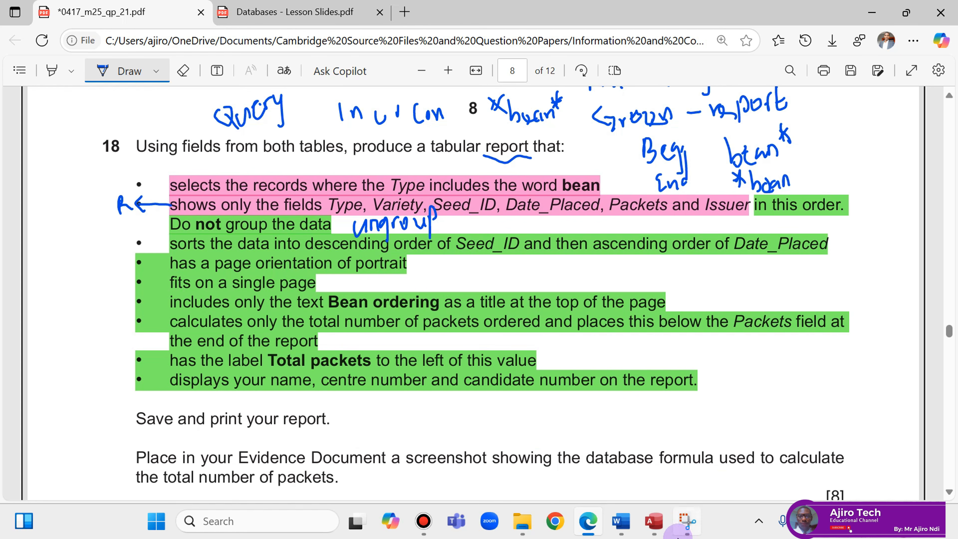
click(654, 521)
click(381, 153)
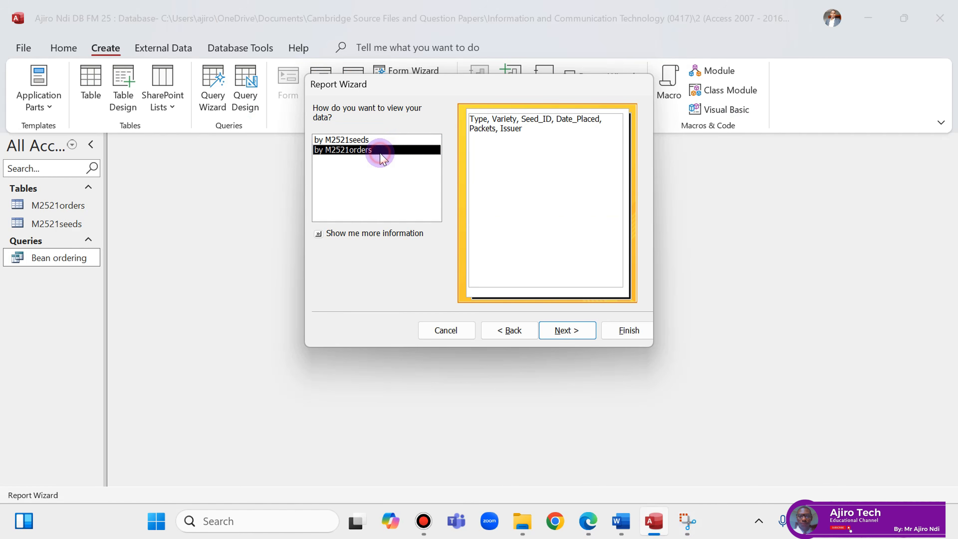
click(567, 331)
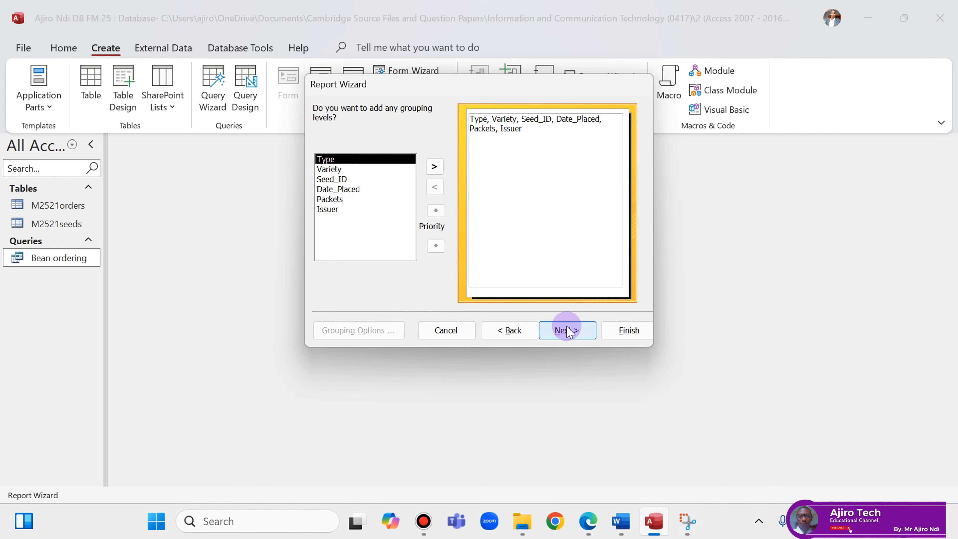
click(586, 524)
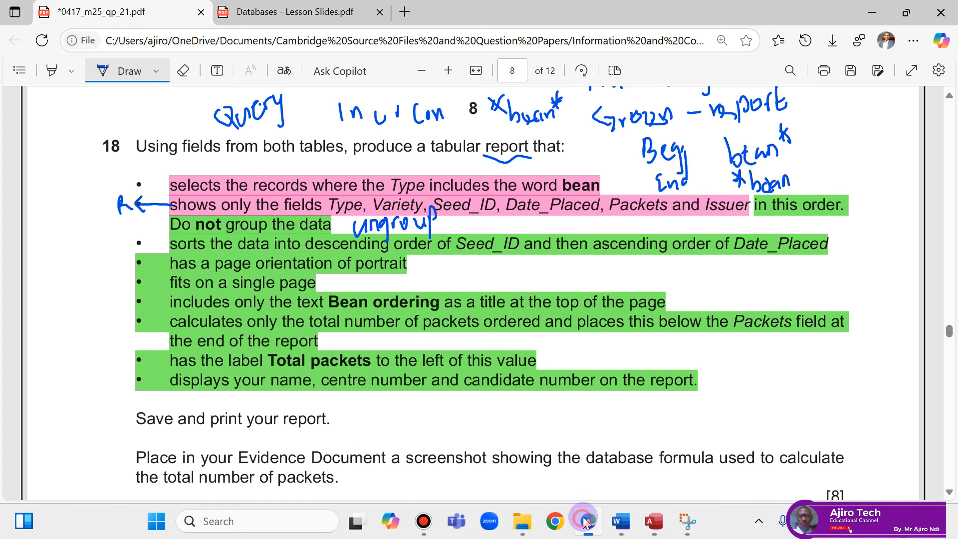
click(586, 523)
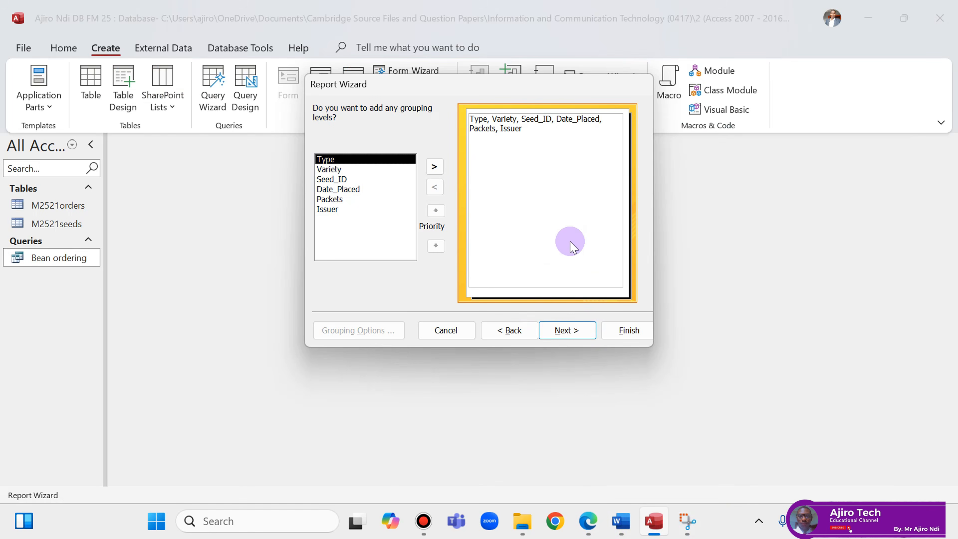
click(559, 332)
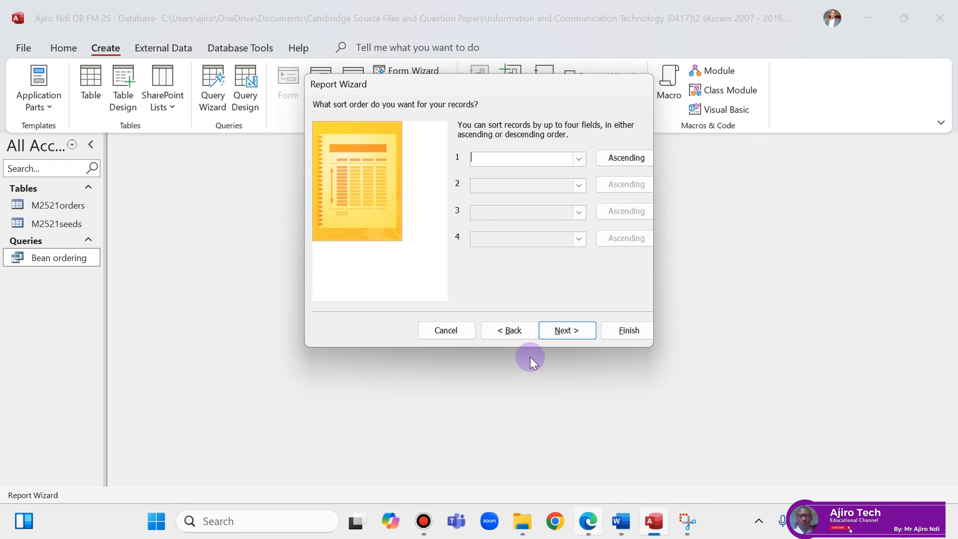
Sort the report by Seed_ID descending, then by Date_Placed ascending.
click(588, 522)
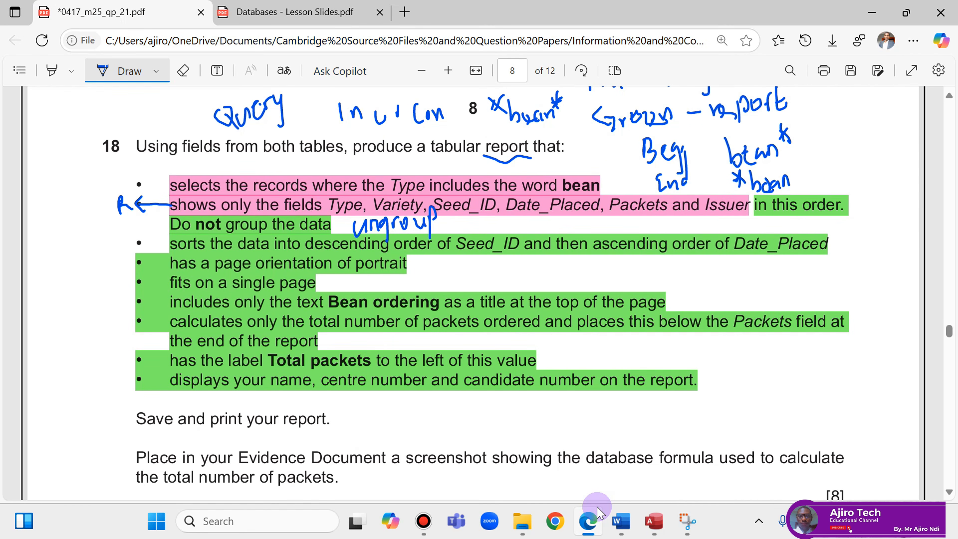
click(598, 515)
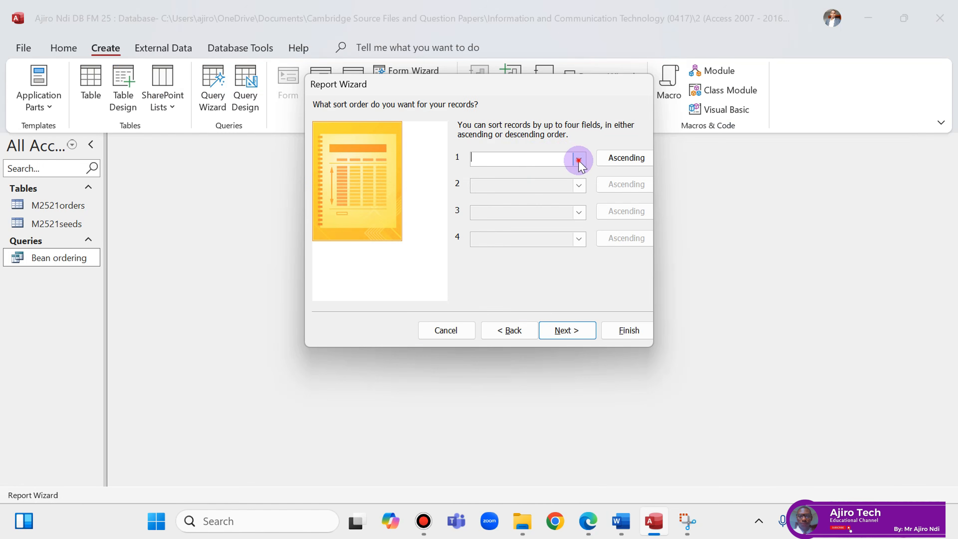
click(580, 159)
click(505, 200)
click(610, 158)
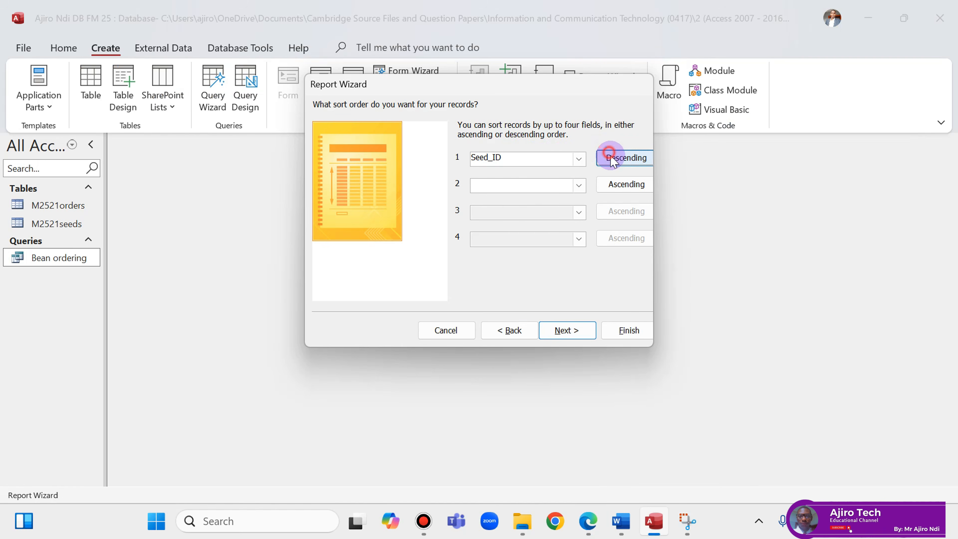
click(588, 525)
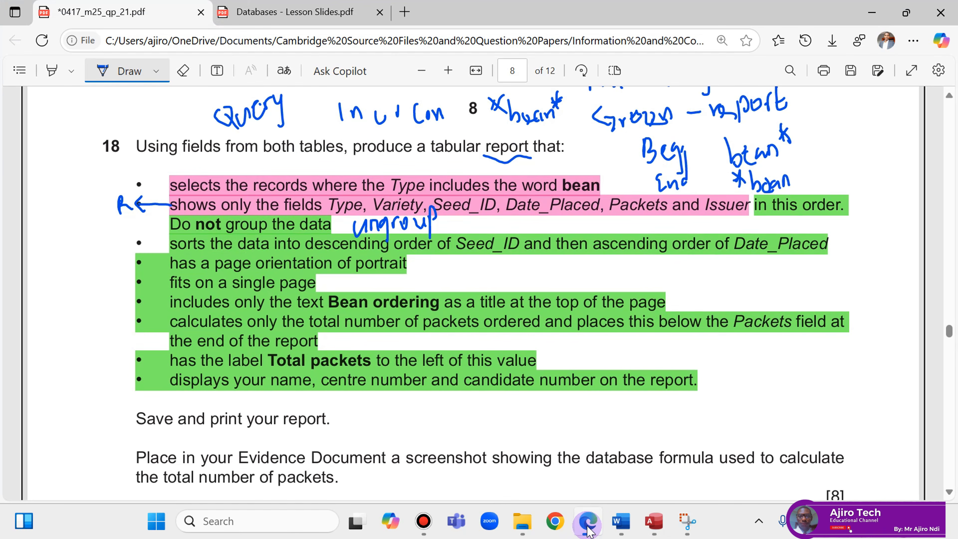
click(588, 529)
click(579, 185)
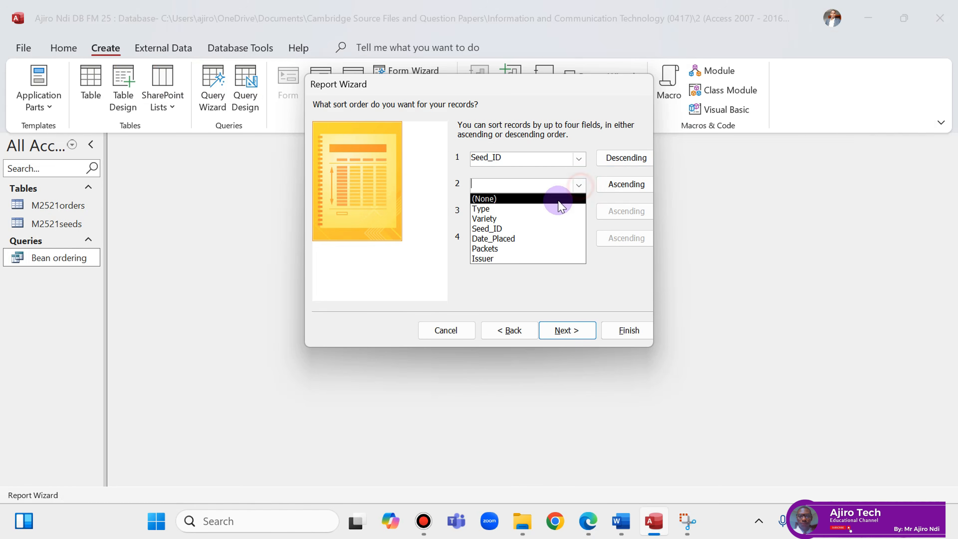
click(532, 239)
click(588, 524)
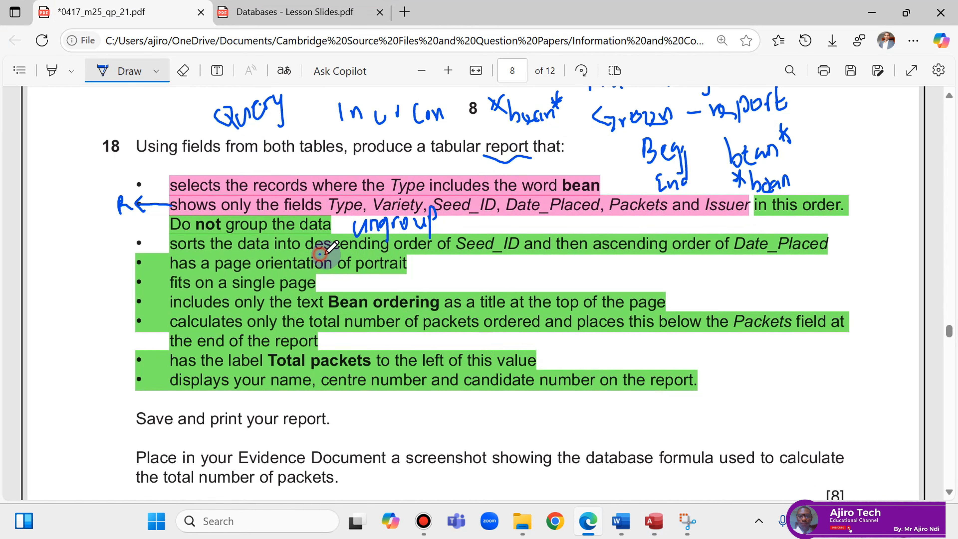
drag(355, 255, 365, 255)
drag(616, 256, 656, 255)
Give the report a tabular layout in portrait orientation.
click(654, 521)
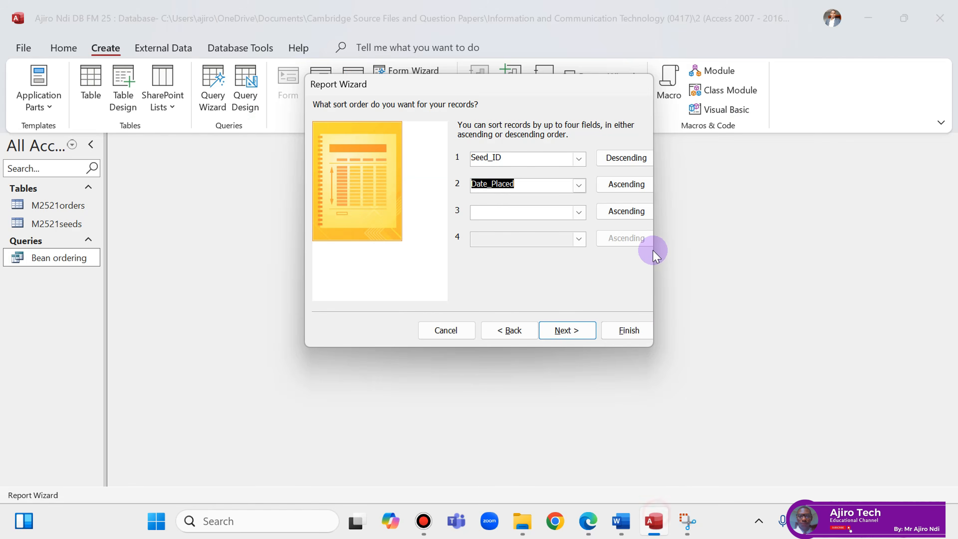
click(566, 331)
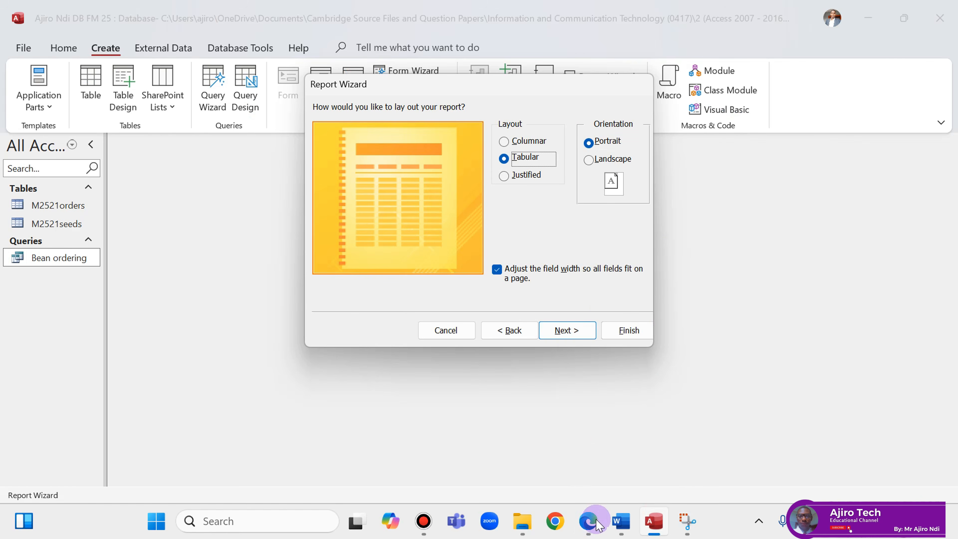
click(590, 527)
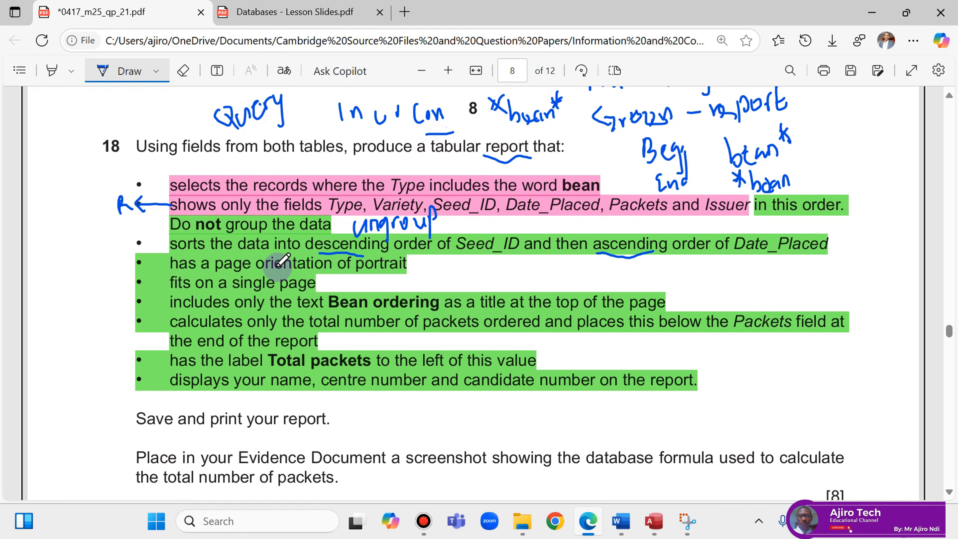
drag(370, 271, 411, 271)
click(656, 521)
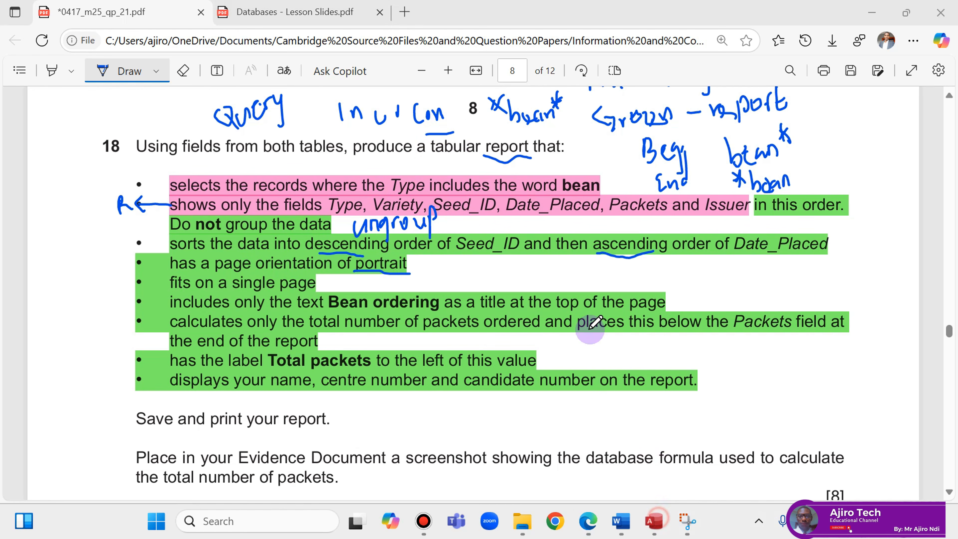
click(654, 523)
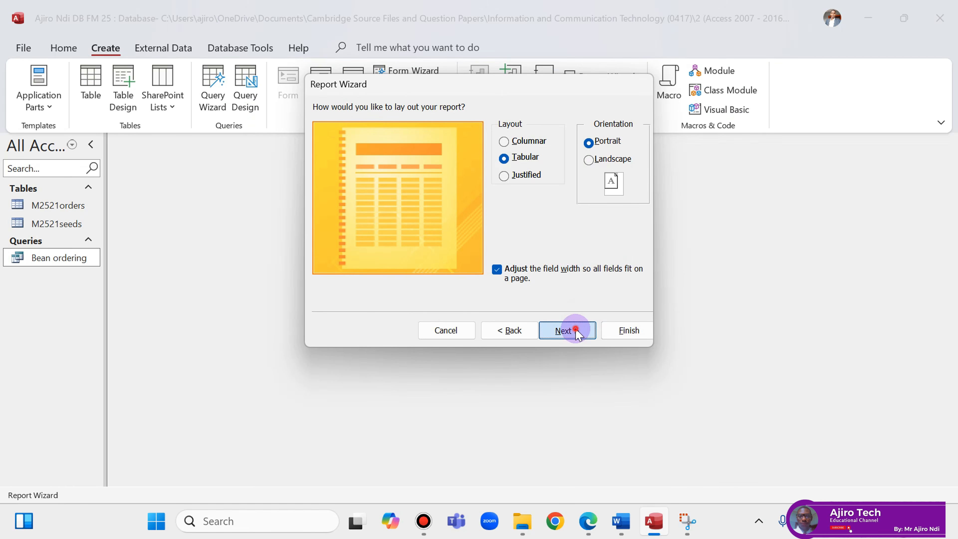
click(567, 330)
Title the report 'Bean ordering' and finish the wizard to preview it.
click(588, 521)
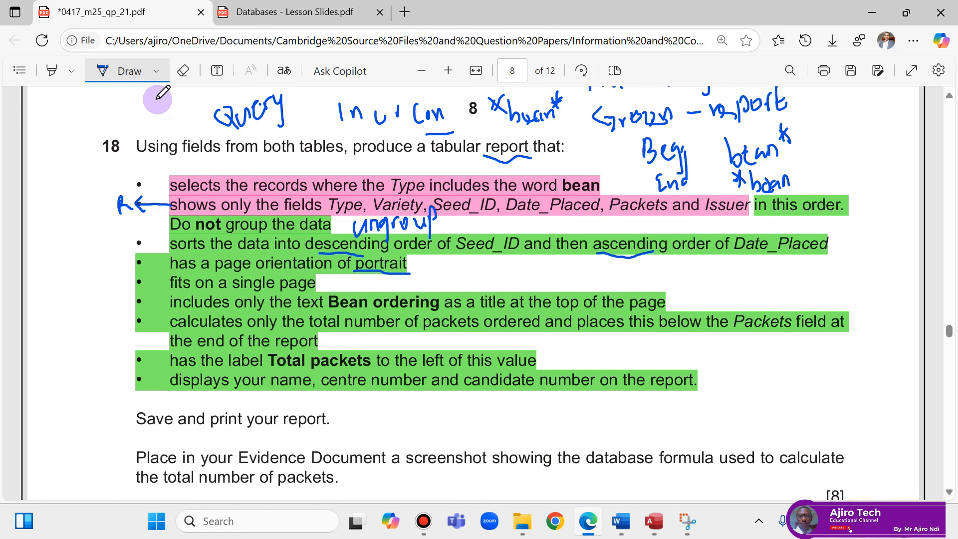
click(102, 70)
drag(330, 301, 412, 306)
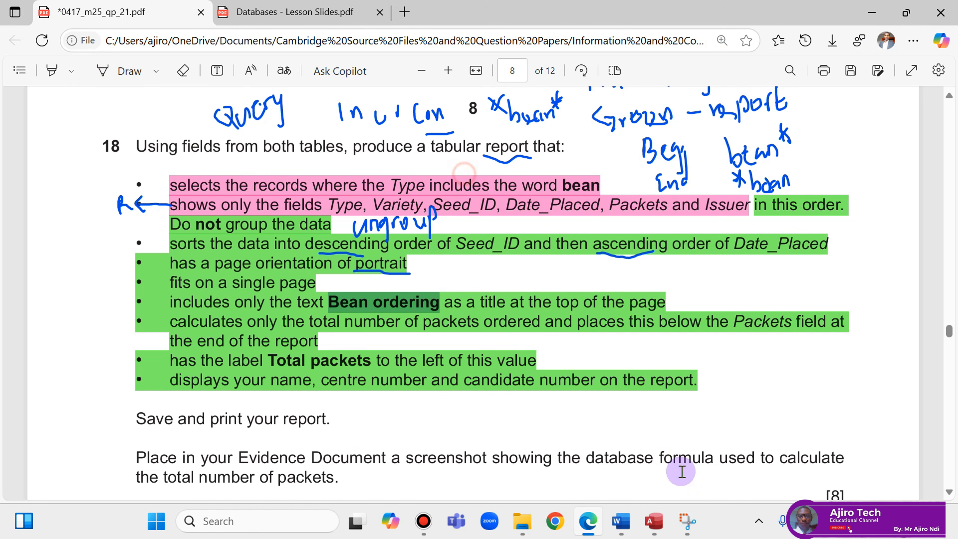
click(664, 525)
double_click(456, 125)
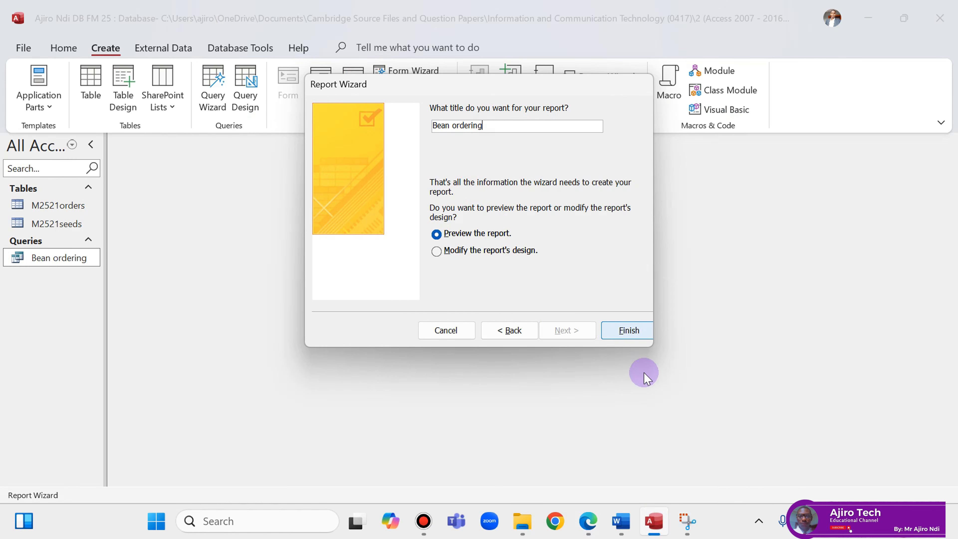
click(627, 330)
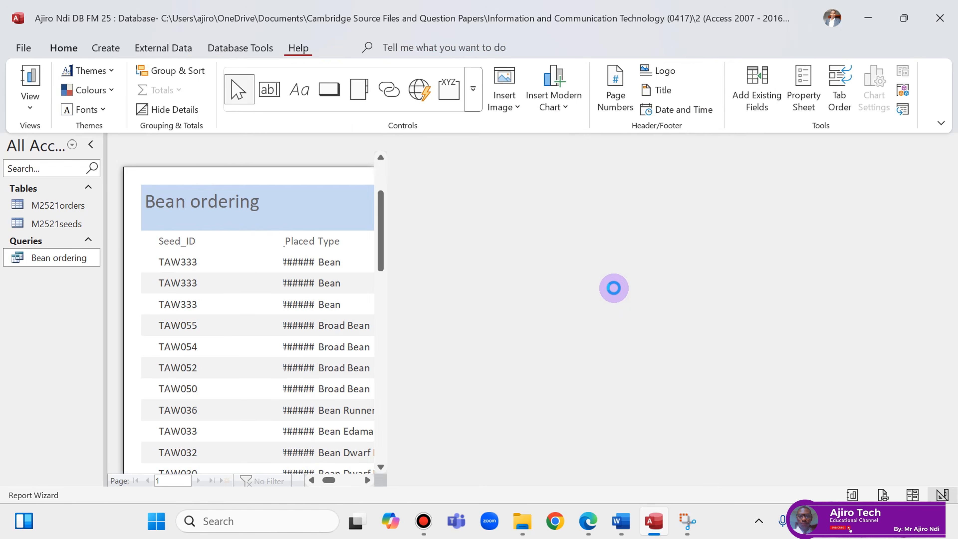
Switch the Bean ordering report to Layout View, close the Field List, and select the Seed_ID column.
click(291, 228)
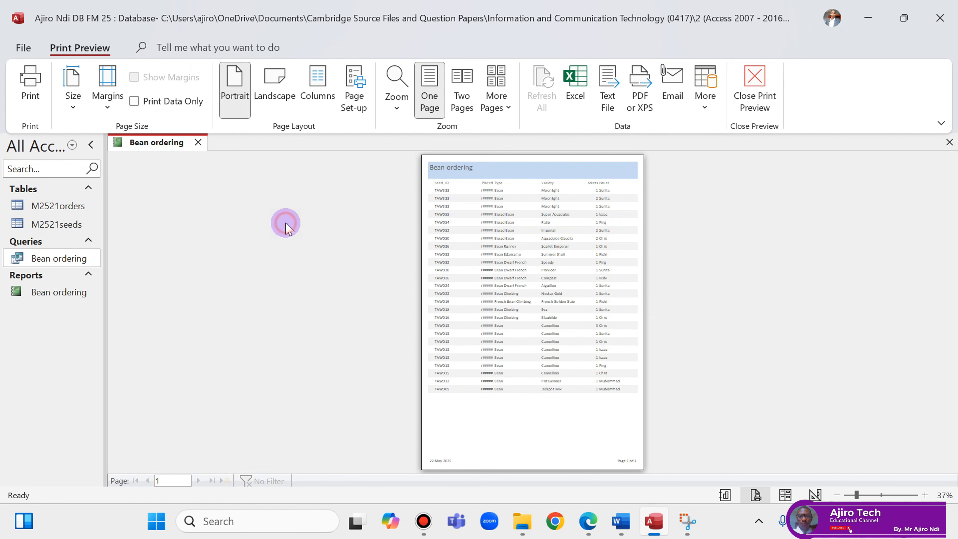
right_click(130, 155)
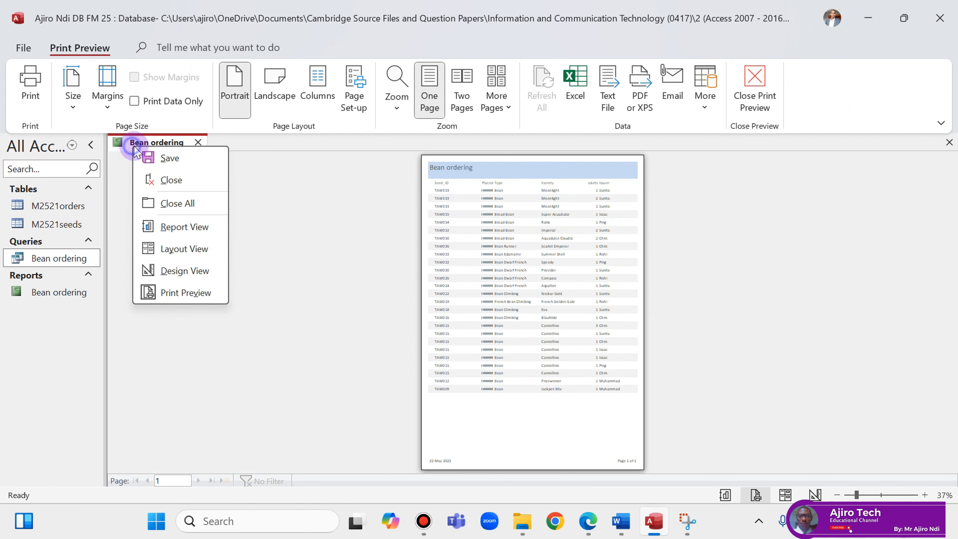
click(177, 249)
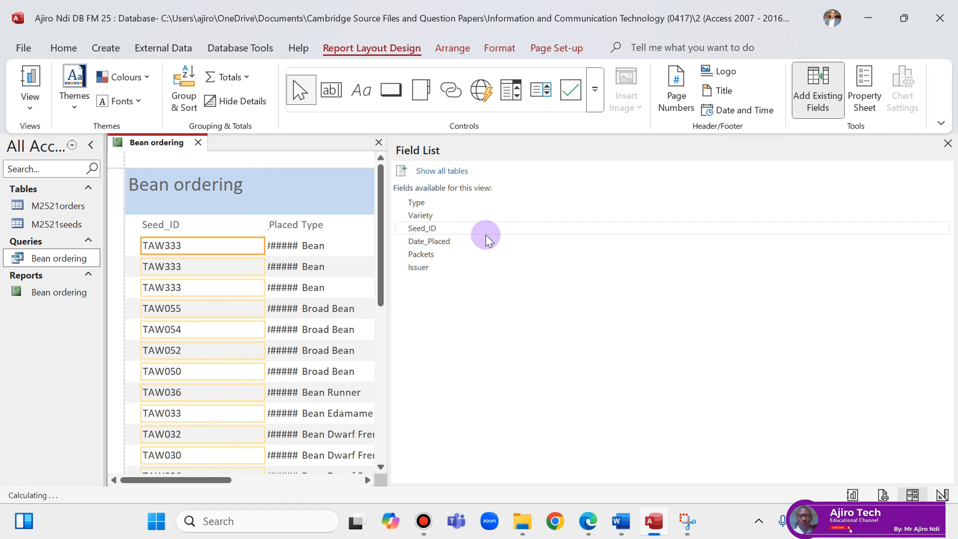
click(948, 144)
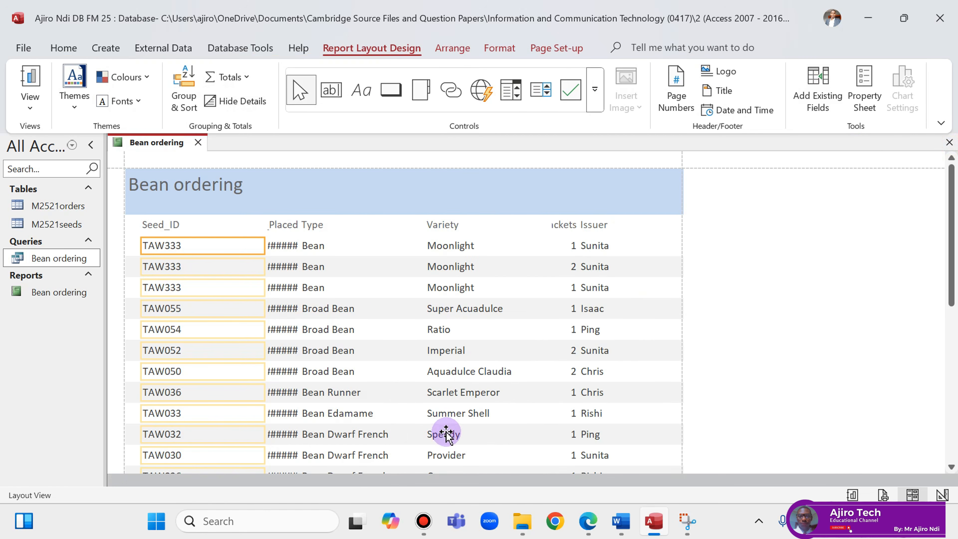
click(587, 522)
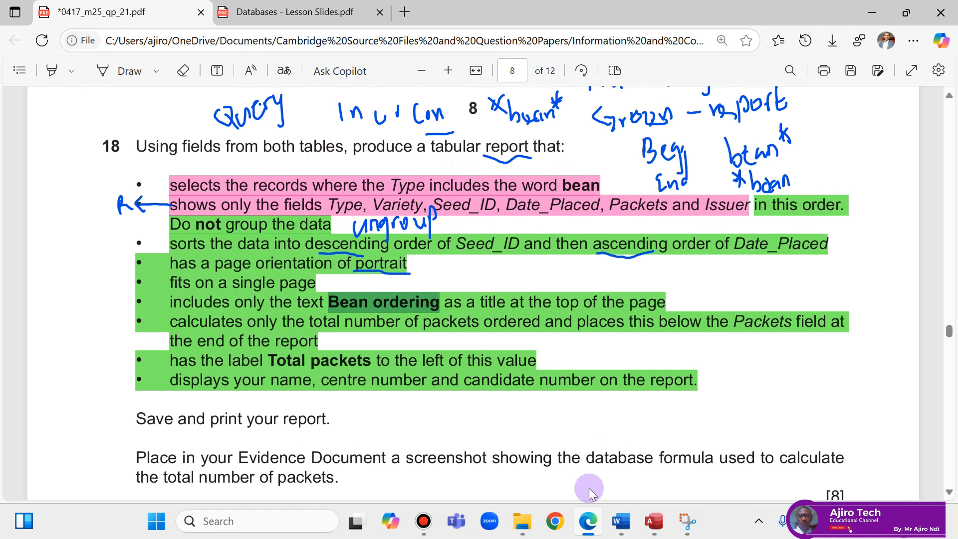
click(587, 530)
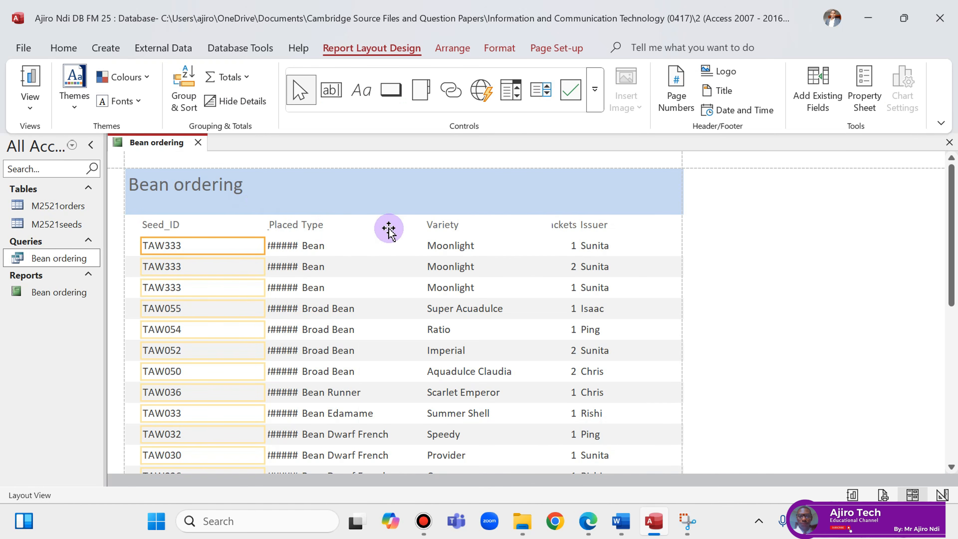
click(169, 225)
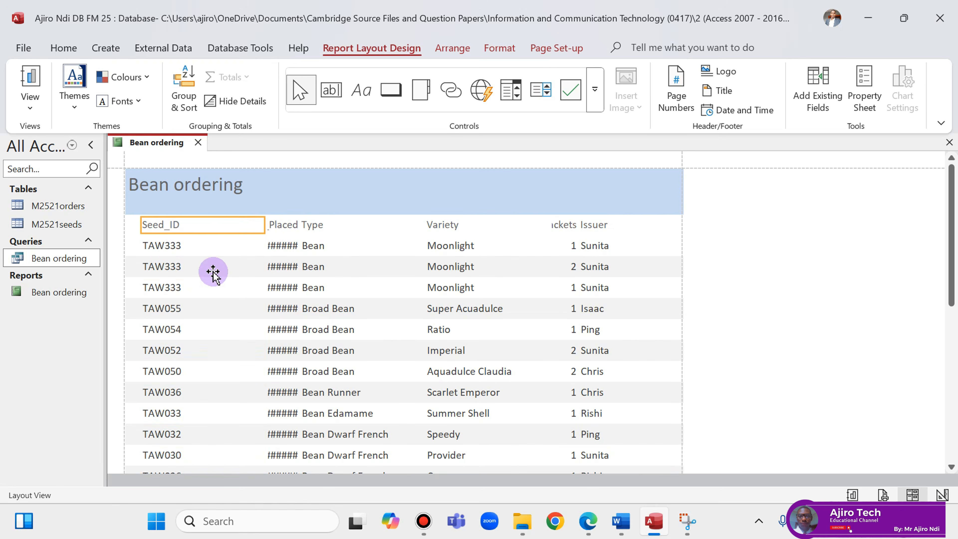
shift+click(190, 247)
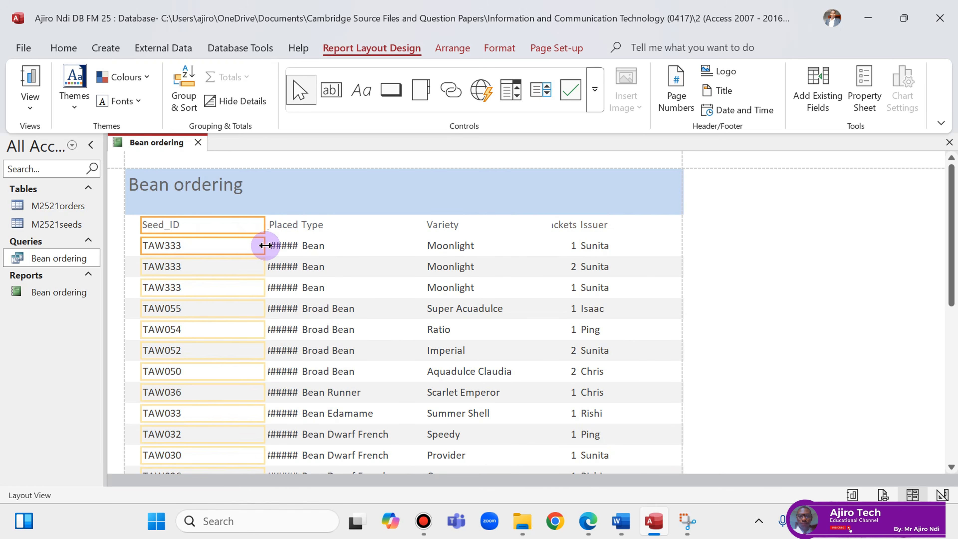
Narrow the Seed_ID and Type columns in the Bean ordering report layout.
drag(264, 246, 191, 252)
click(319, 207)
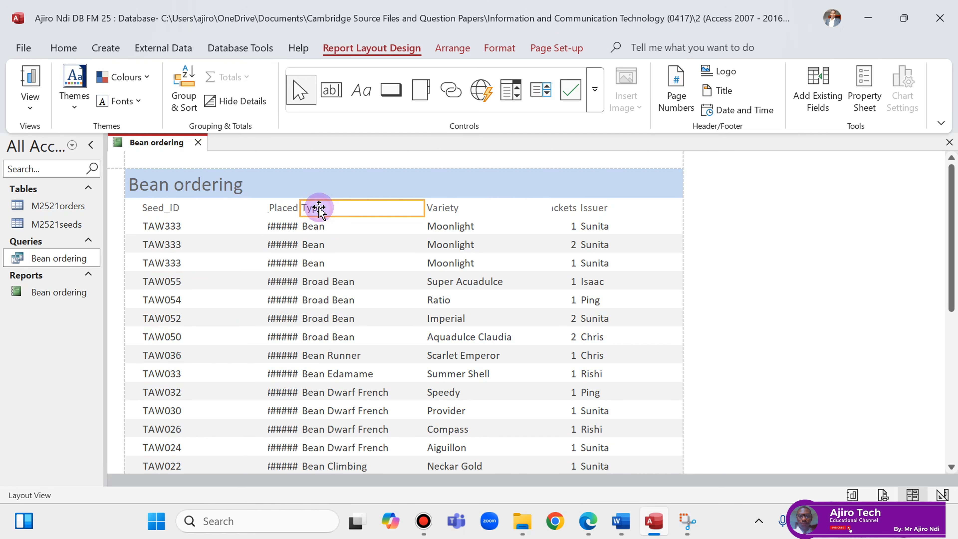
shift+click(318, 226)
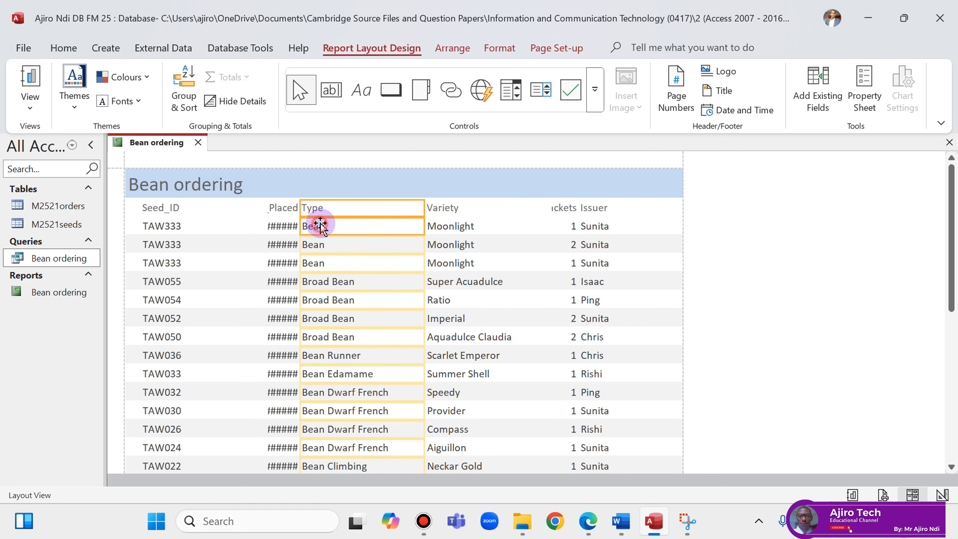
click(381, 208)
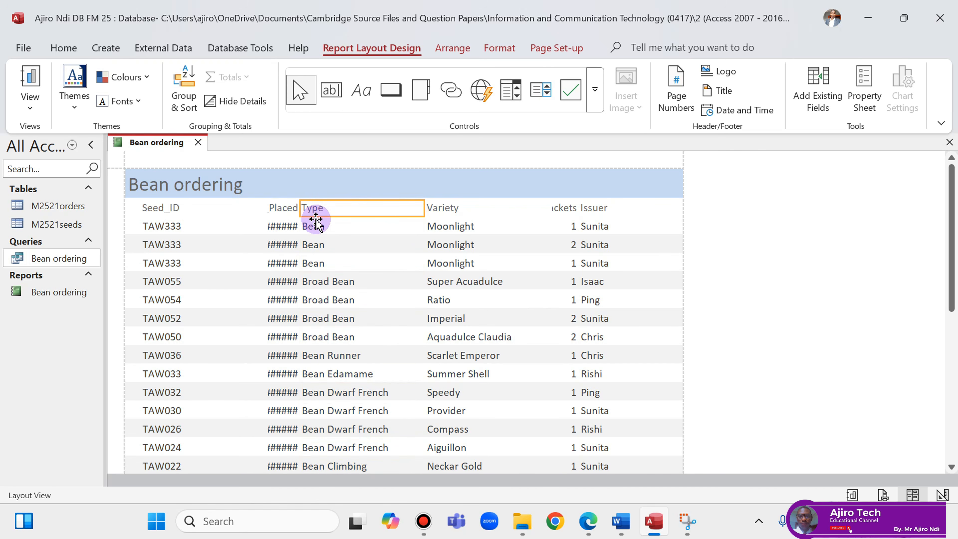
click(316, 223)
click(322, 208)
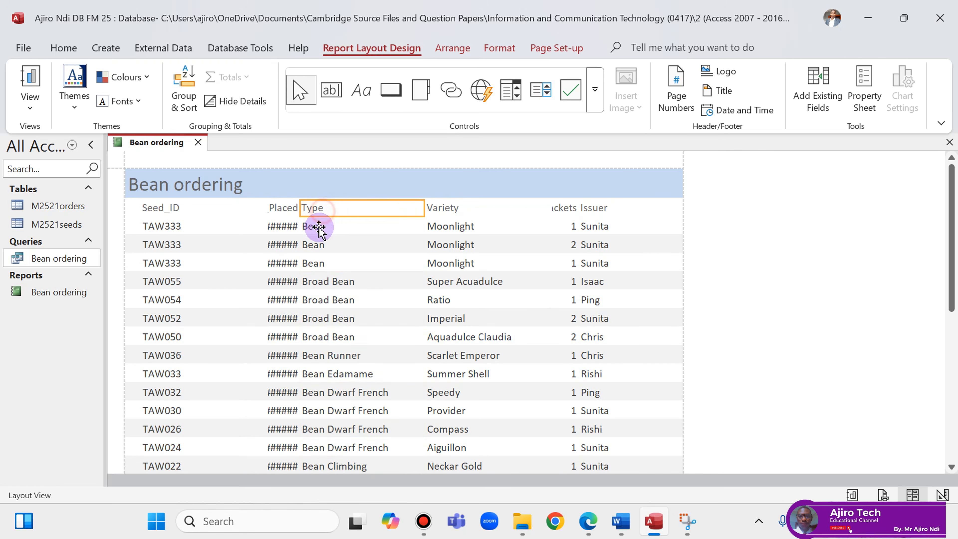
shift+click(318, 228)
drag(423, 207, 335, 216)
Move the Seed_ID column ahead of Variety and adjust the Type column's width.
click(161, 208)
shift+click(166, 226)
drag(169, 211, 368, 211)
click(313, 214)
shift+click(309, 228)
drag(300, 207, 132, 217)
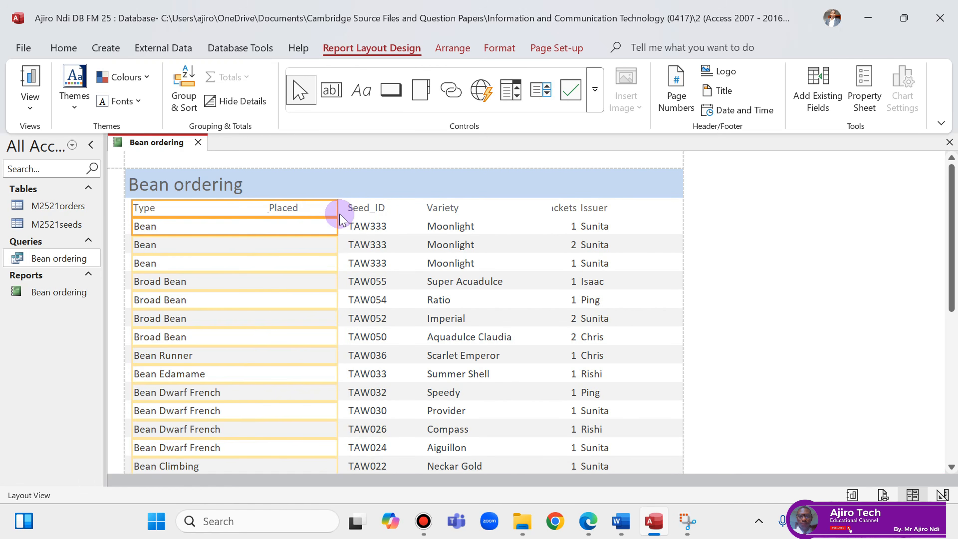
drag(338, 210, 196, 225)
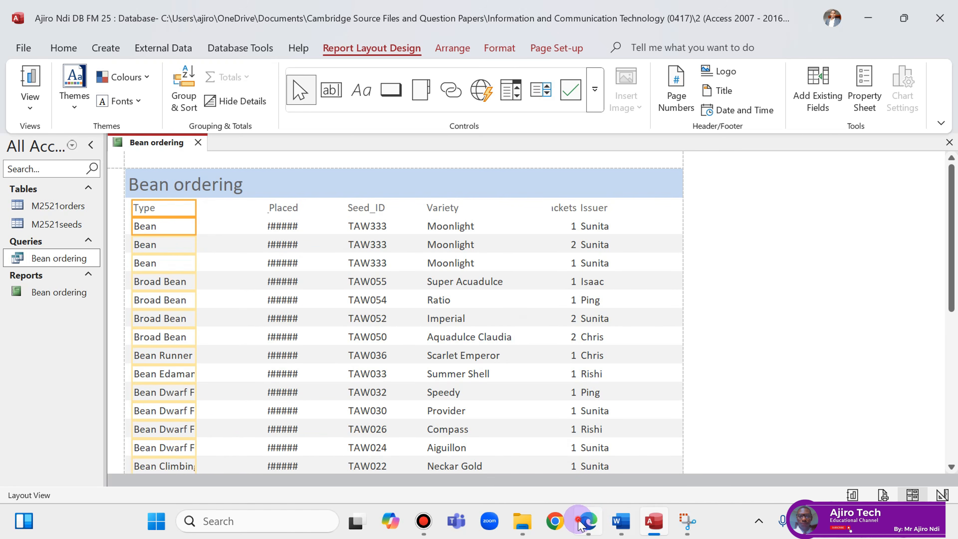
click(587, 521)
click(581, 523)
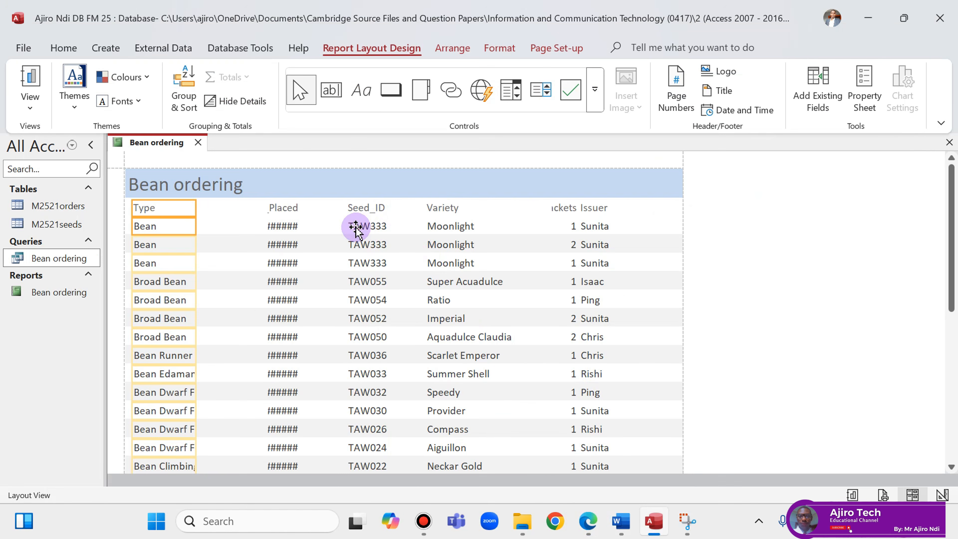
Narrow the Variety column and move it to sit right after Type.
click(281, 205)
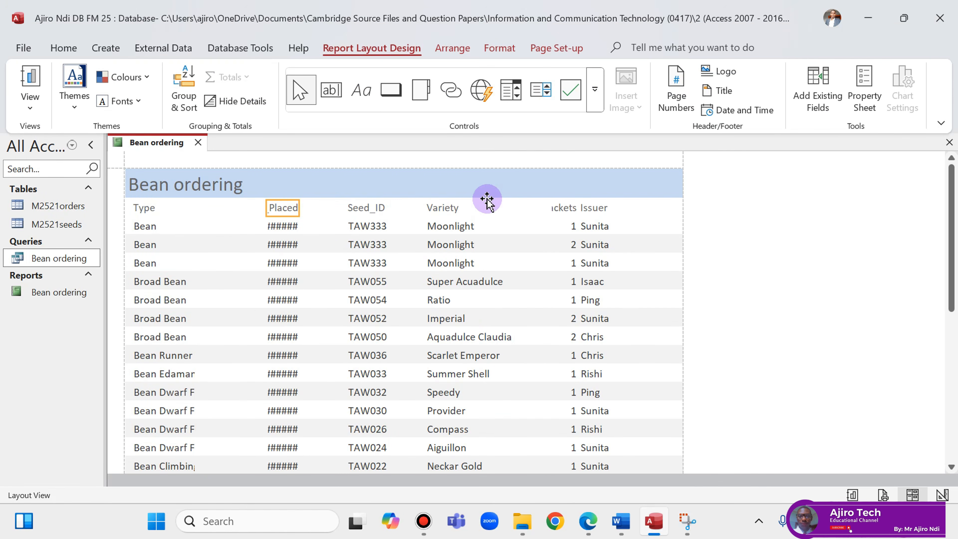
click(459, 207)
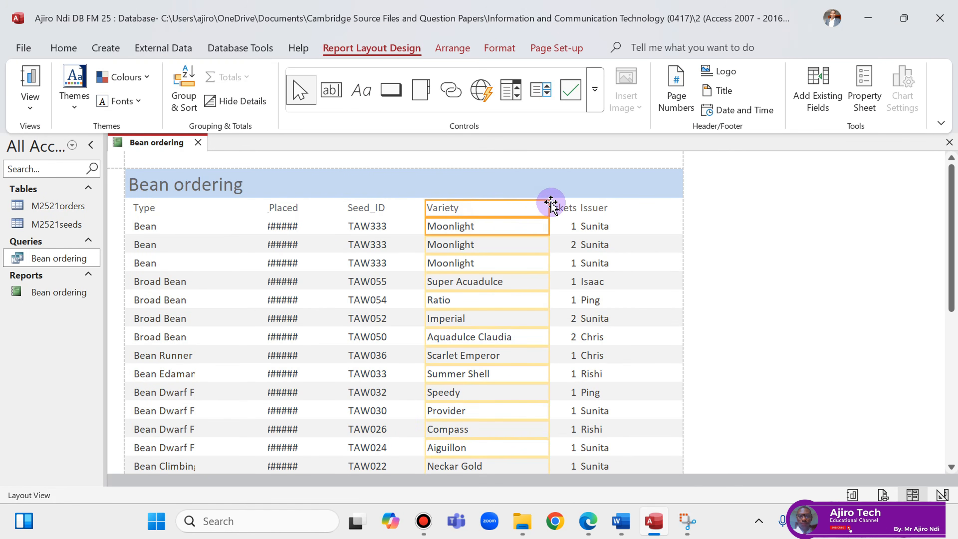
click(490, 205)
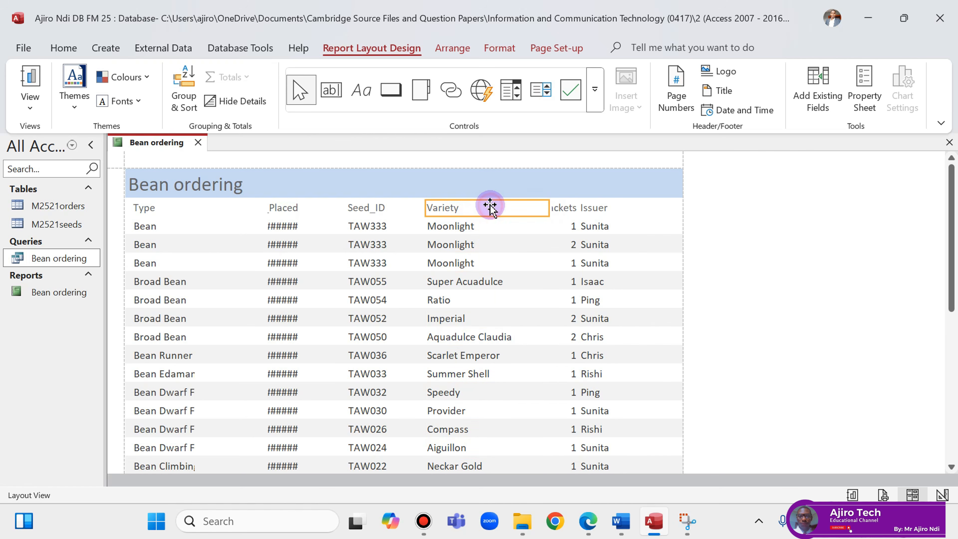
shift+click(472, 226)
drag(549, 208, 459, 209)
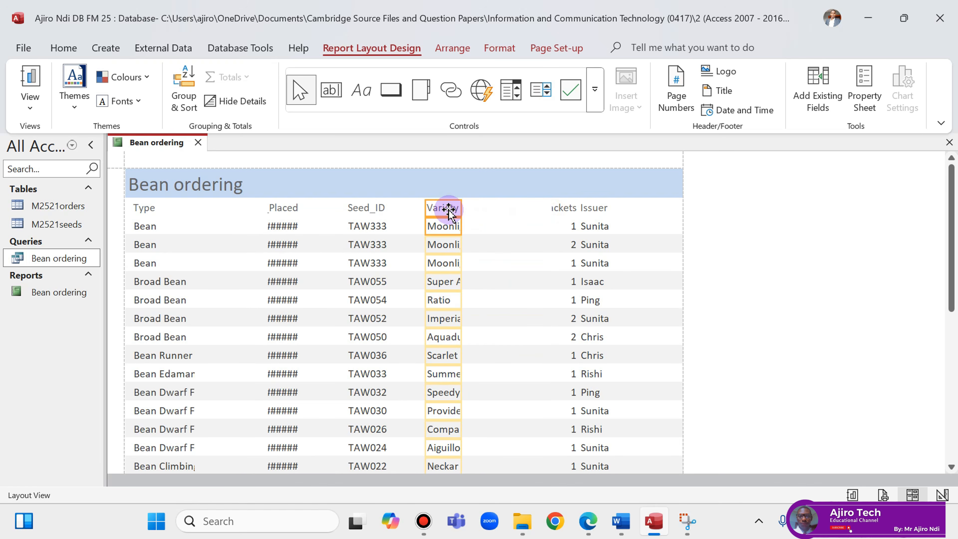
mouse_move(220, 210)
mouse_down()
mouse_move(463, 209)
mouse_move(205, 216)
mouse_move(213, 212)
mouse_up()
drag(475, 204, 247, 211)
click(589, 521)
click(588, 523)
Widen Date_Placed so the dates show, and resize Seed_ID to fit its values.
click(289, 207)
shift+click(289, 226)
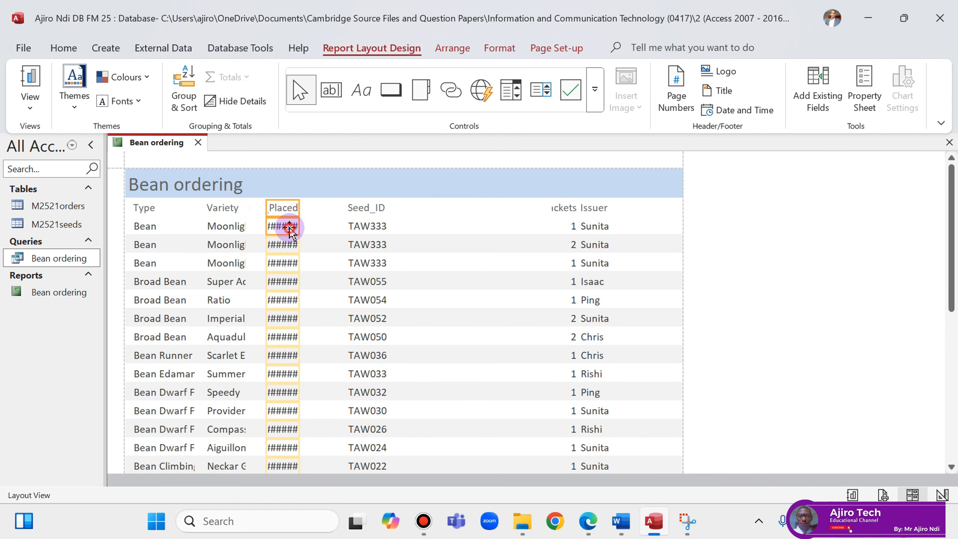
drag(299, 207, 498, 208)
drag(265, 204, 427, 210)
click(376, 208)
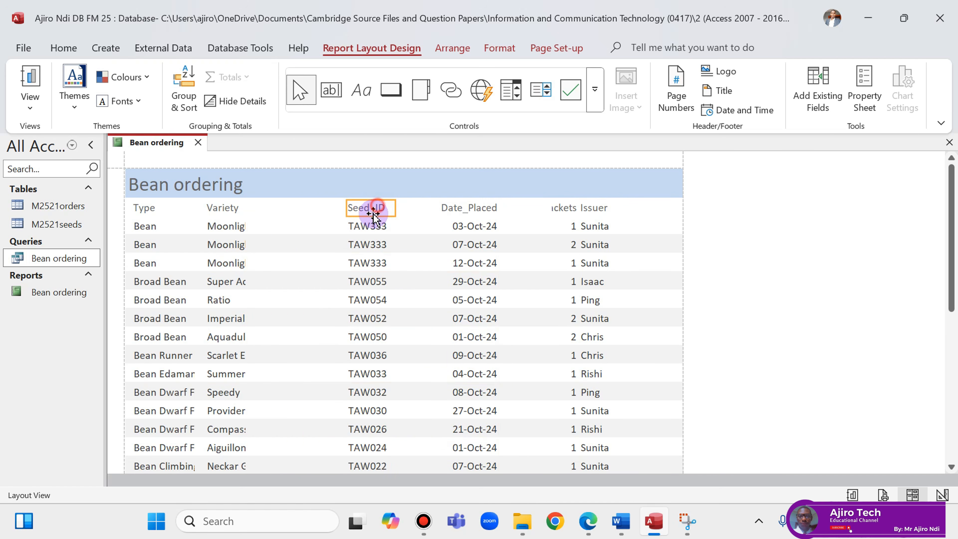
drag(346, 208, 274, 214)
drag(395, 205, 337, 207)
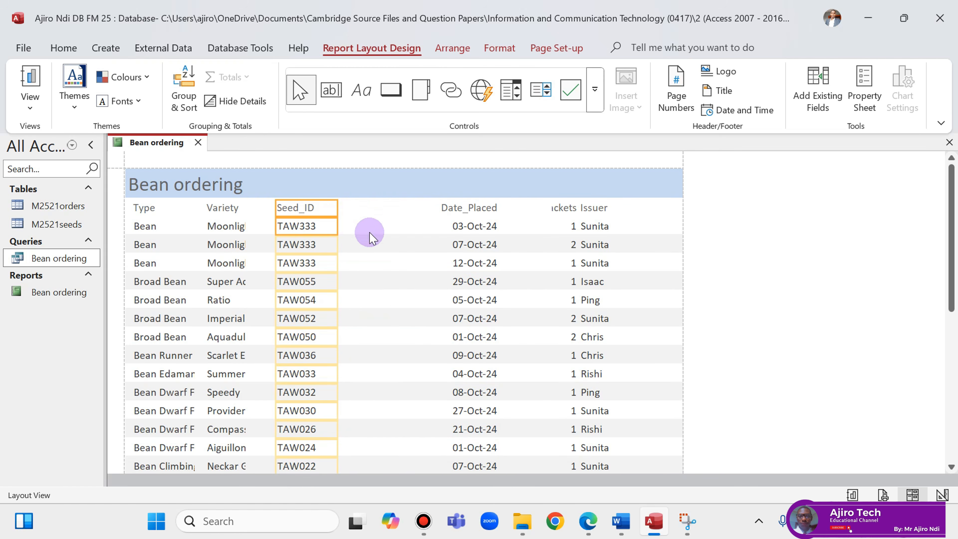
click(589, 519)
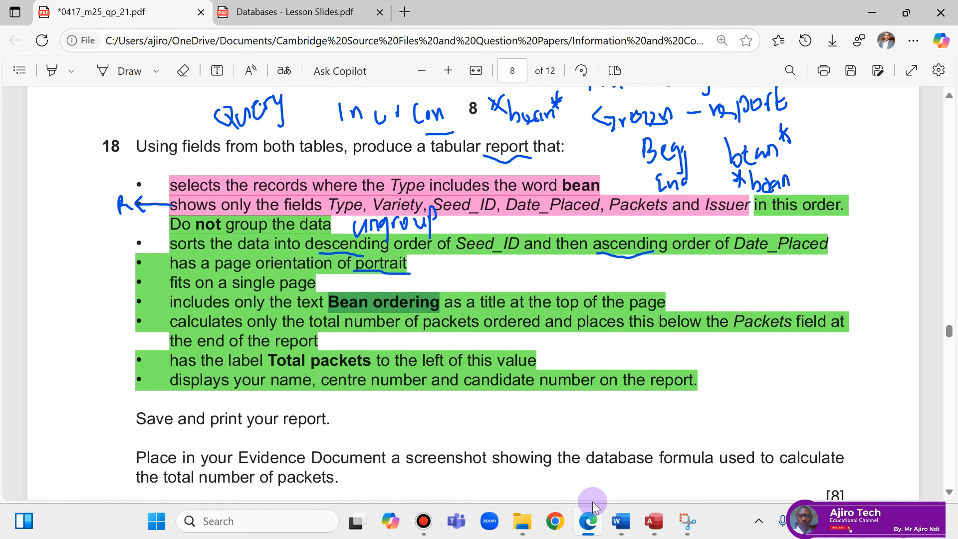
click(588, 522)
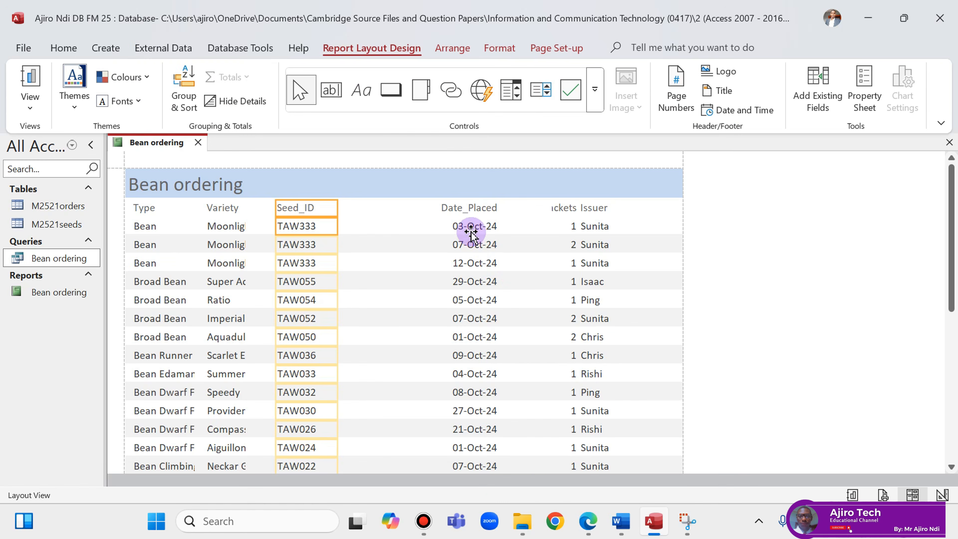
click(478, 216)
shift+click(480, 226)
click(602, 207)
shift+click(601, 226)
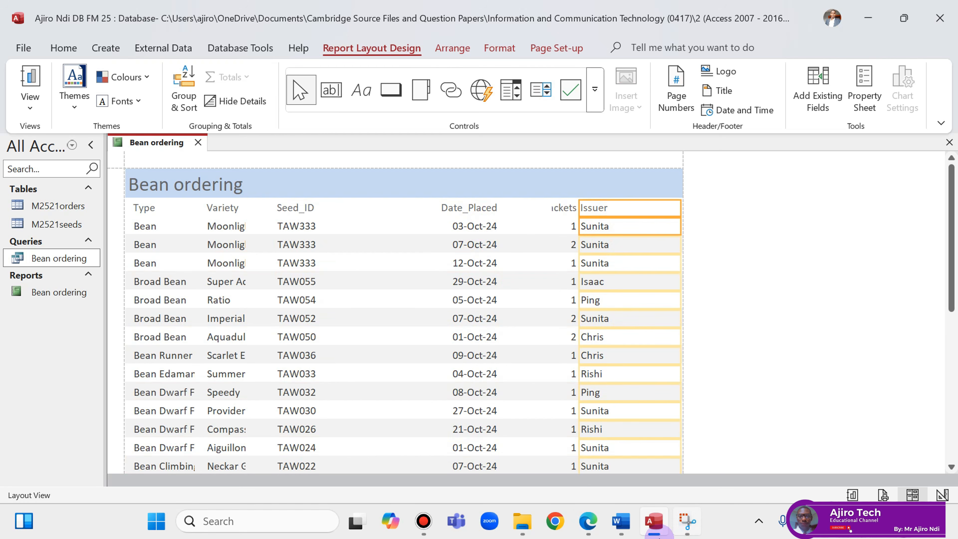
click(589, 521)
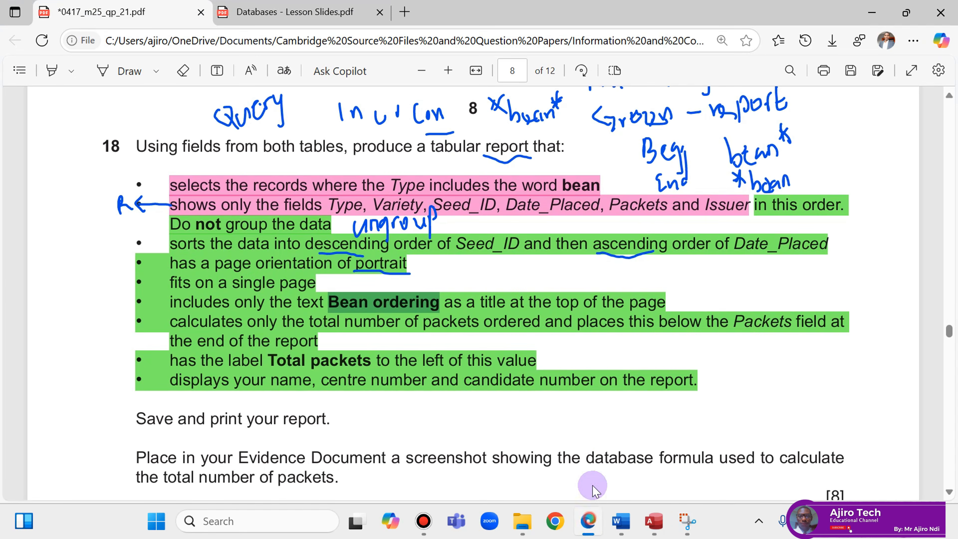
click(590, 510)
click(577, 207)
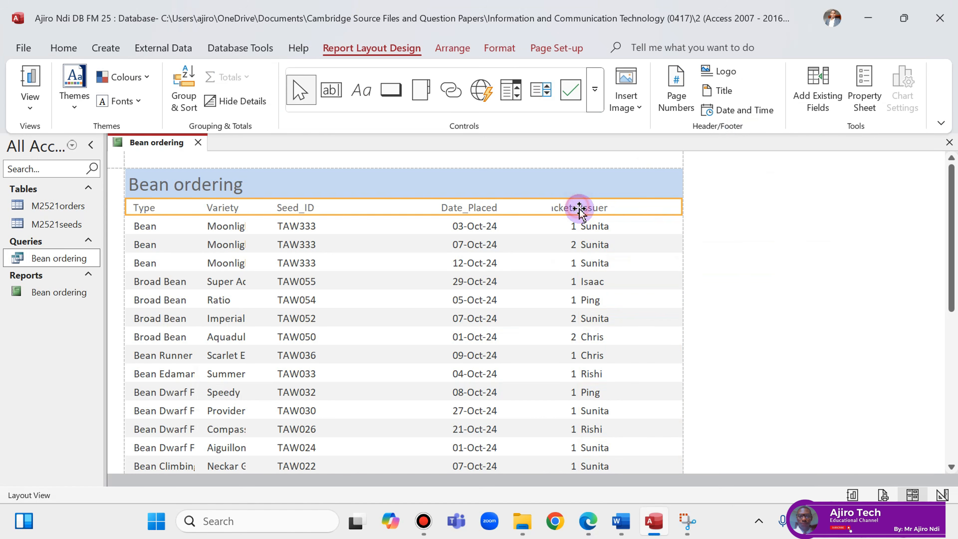
click(596, 209)
Narrow the Issuer column, then widen and left-align the Packets column.
shift+click(600, 225)
drag(578, 210, 625, 208)
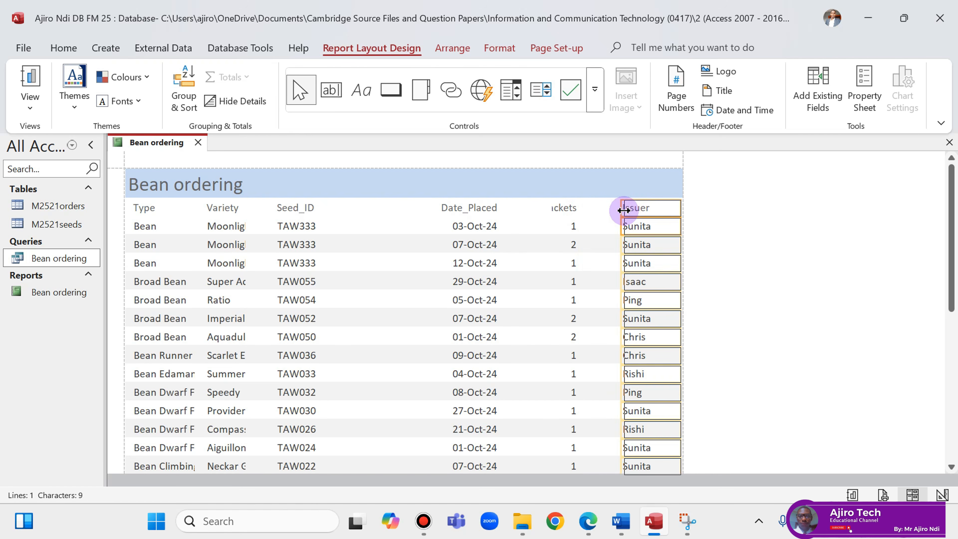
click(567, 205)
shift+click(572, 223)
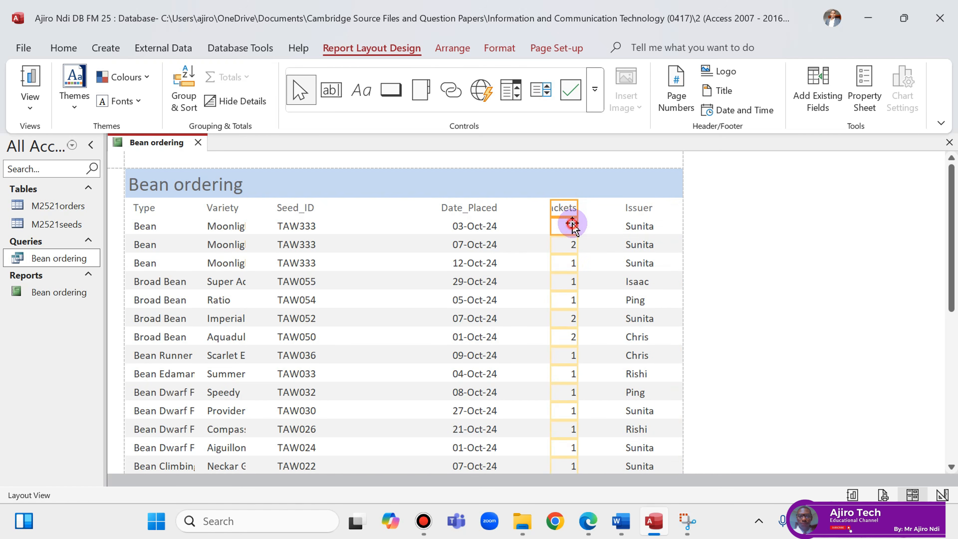
drag(576, 205, 614, 212)
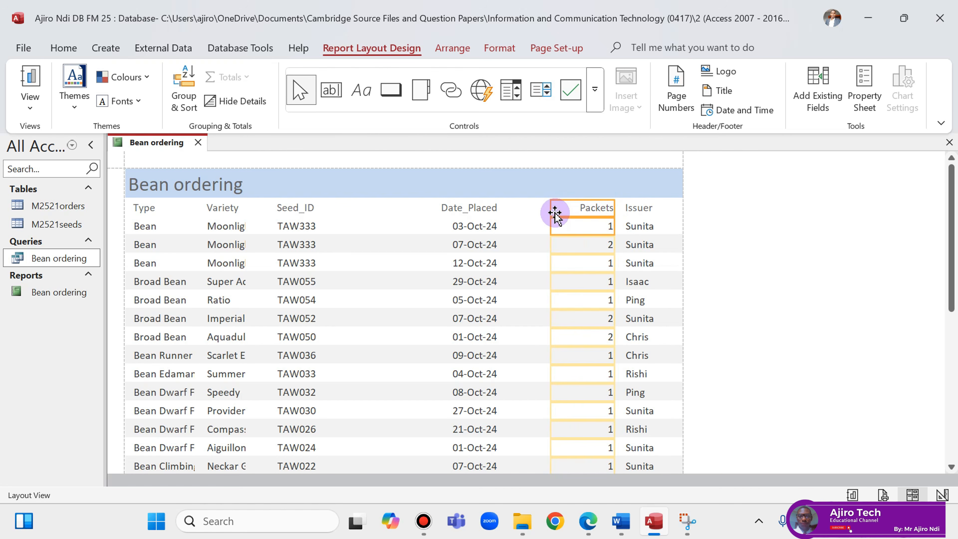
click(500, 48)
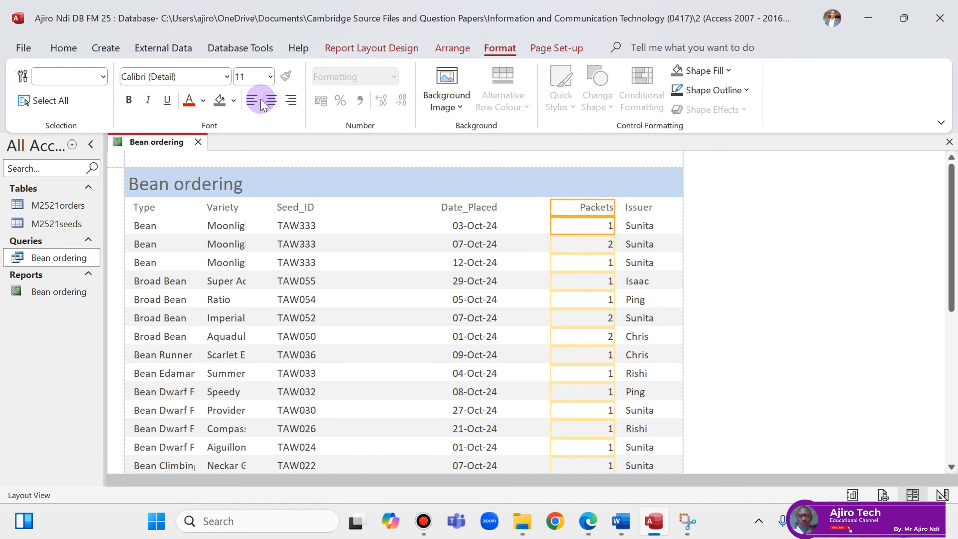
click(252, 101)
Shift Date_Placed right, slot Seed_ID in before it, and left-align Date_Placed.
click(465, 209)
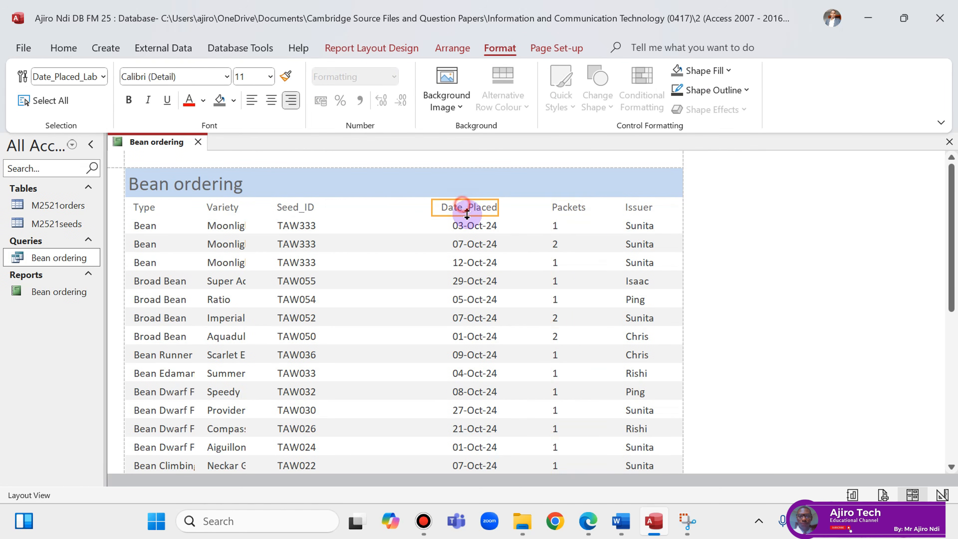
shift+click(471, 225)
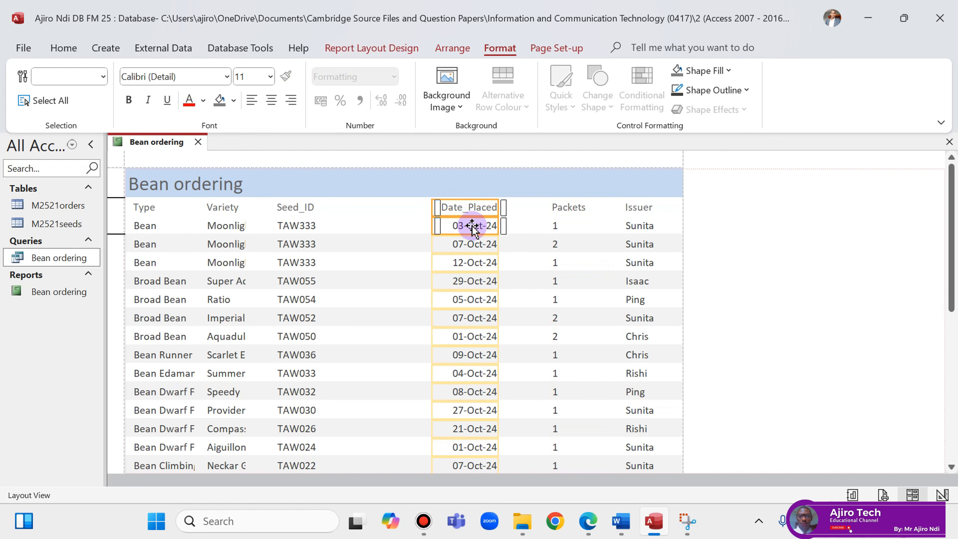
key(Right)
key(Right)
key(Right)
key(Right)
key(Right)
key(Right)
key(Right)
key(Right)
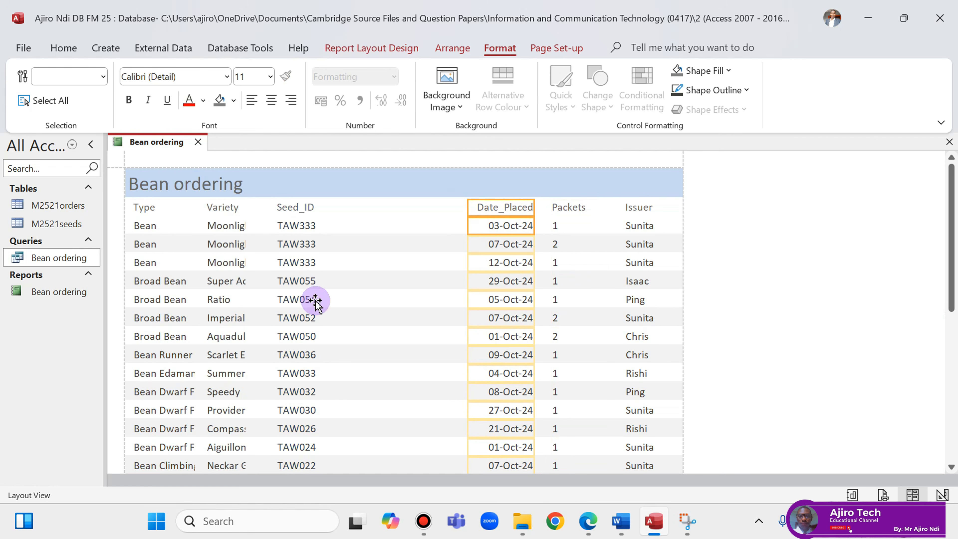
click(308, 207)
shift+click(308, 226)
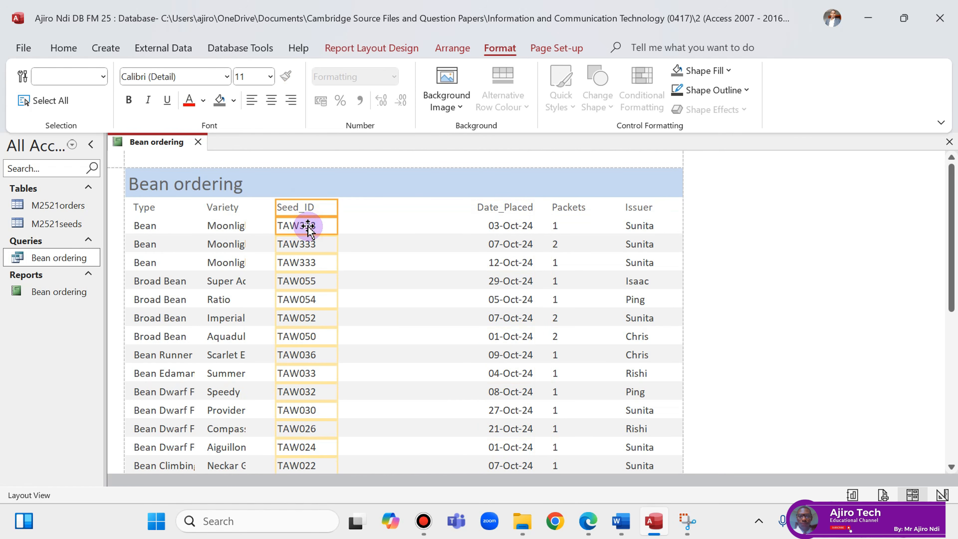
key(Right)
key(Right)
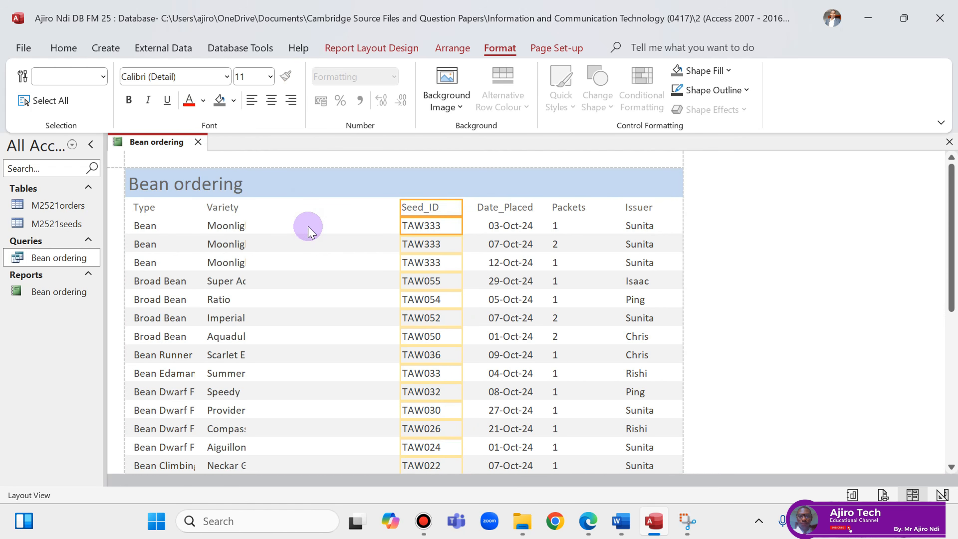
click(491, 206)
shift+click(518, 226)
click(249, 102)
Widen Variety and shift it right so the Type column shows its values in full.
click(229, 207)
shift+click(231, 226)
drag(247, 207, 392, 212)
drag(205, 201, 287, 207)
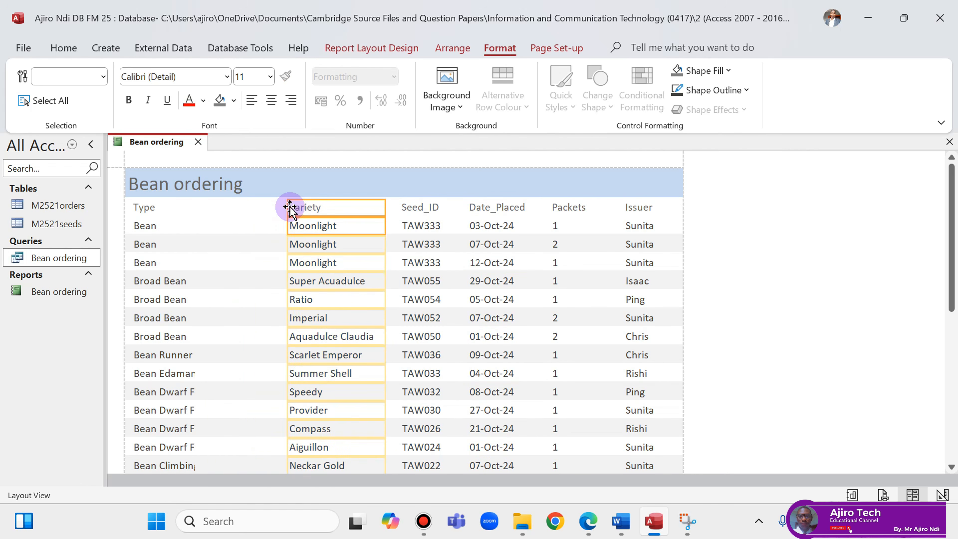
click(152, 210)
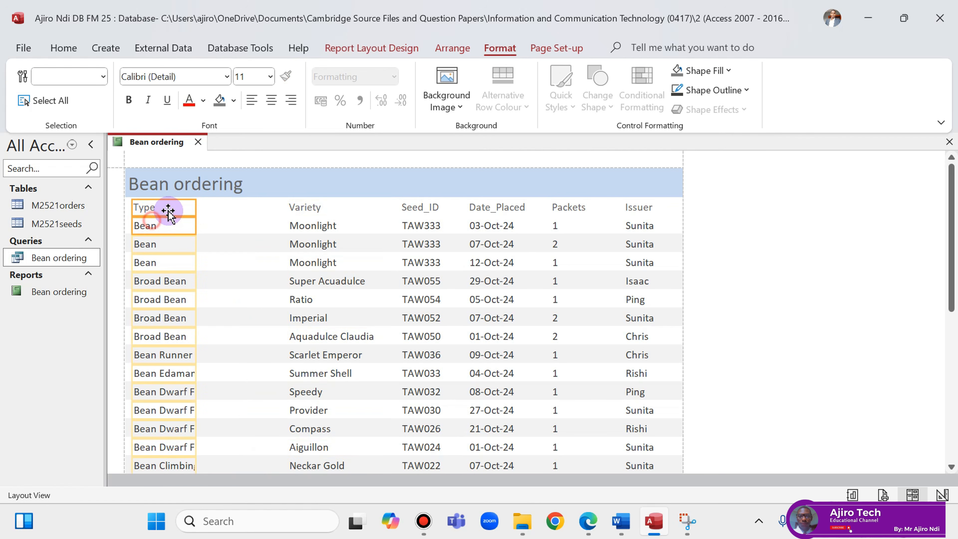
drag(195, 207, 243, 207)
Extend the Variety column further left so its values display fully.
scroll(525, 285, down, 3)
scroll(524, 285, down, 5)
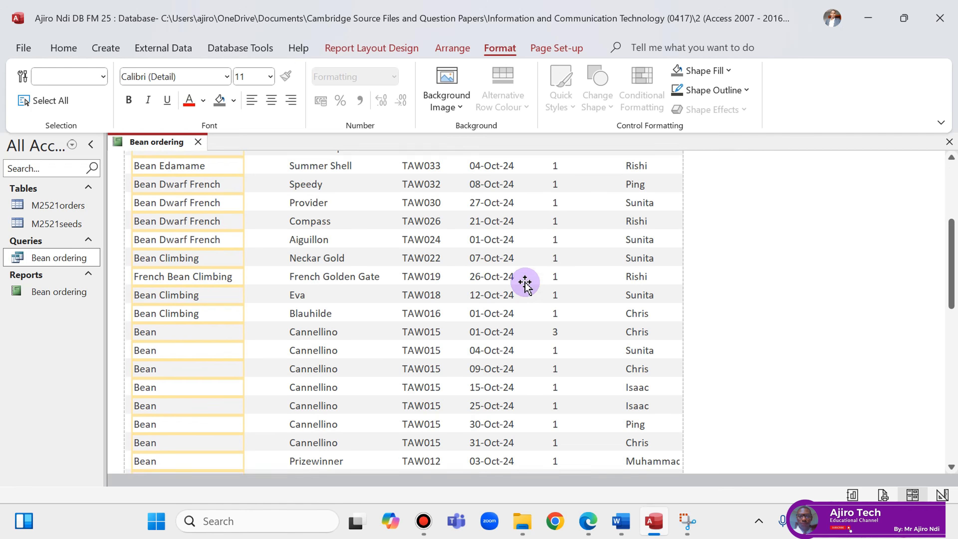
scroll(524, 281, up, 2)
scroll(524, 280, up, 3)
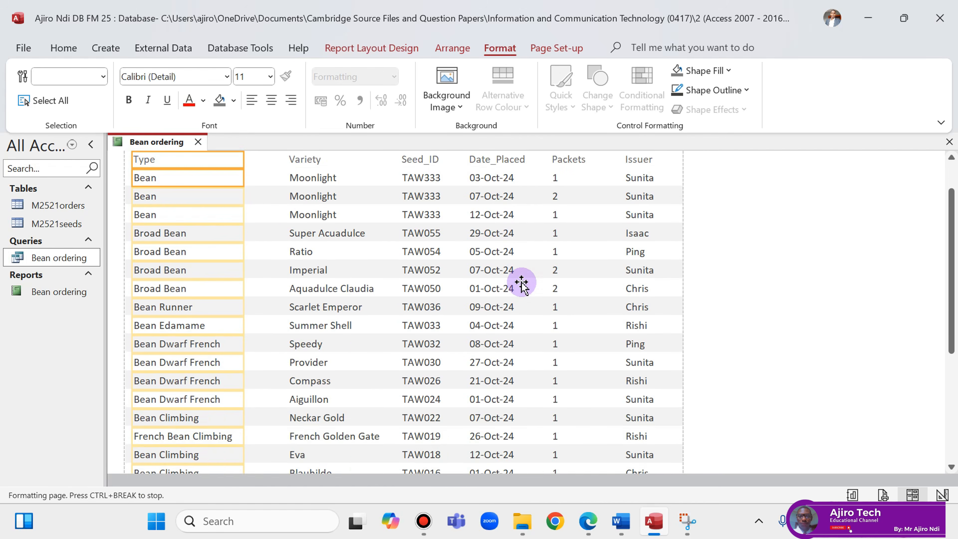
drag(247, 214, 254, 210)
scroll(429, 227, down, 1)
scroll(429, 226, down, 1)
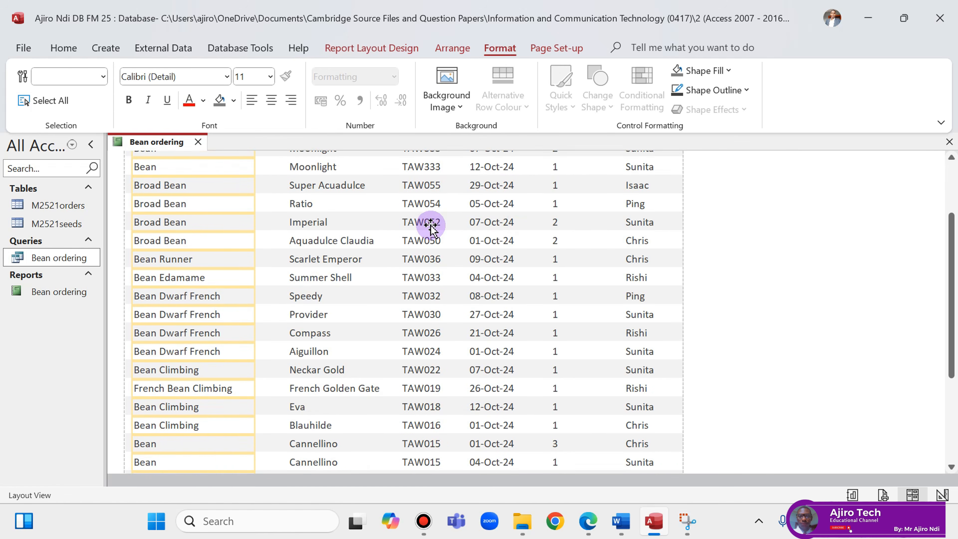
scroll(428, 222, up, 3)
click(309, 209)
shift+click(310, 225)
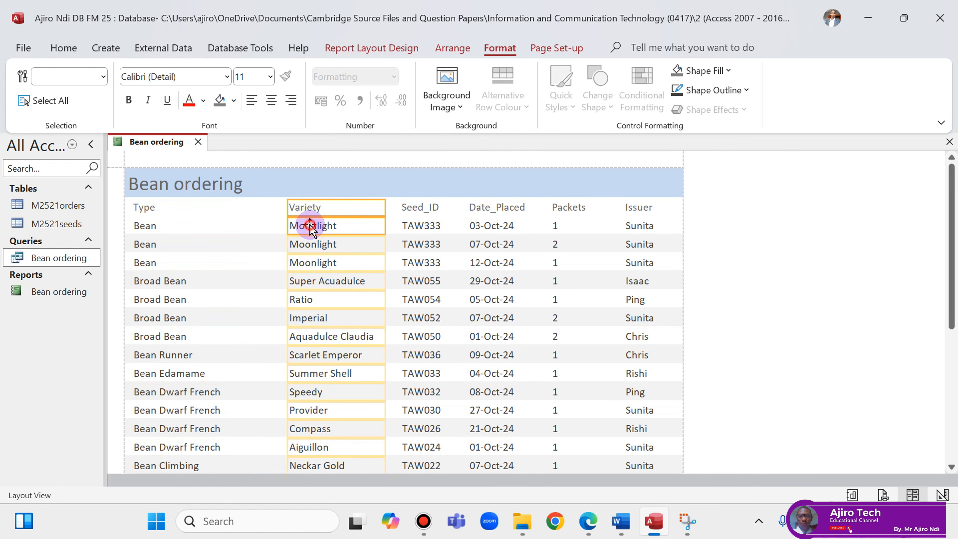
drag(288, 212, 274, 210)
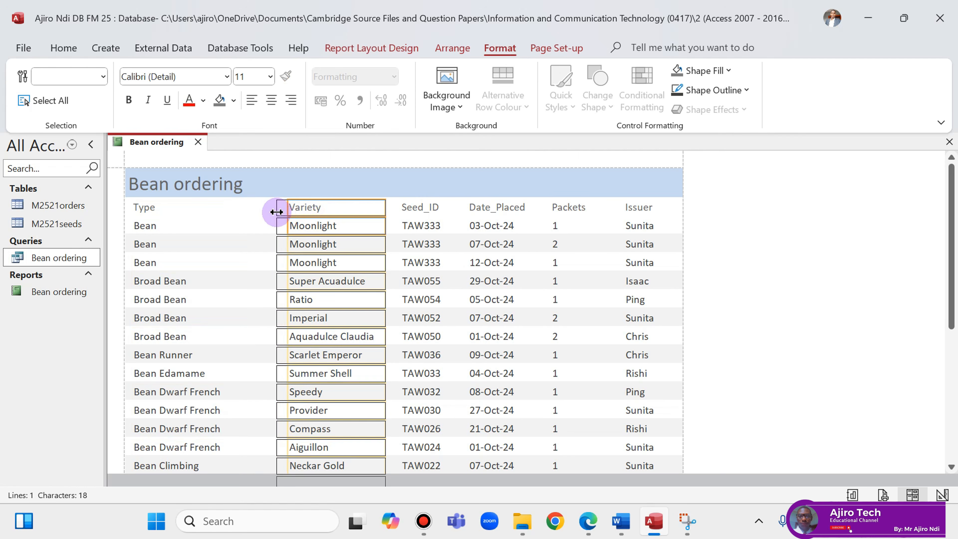
Review the report rows, reselect the Date_Placed column and open the report's view options.
scroll(418, 222, down, 5)
scroll(419, 223, down, 2)
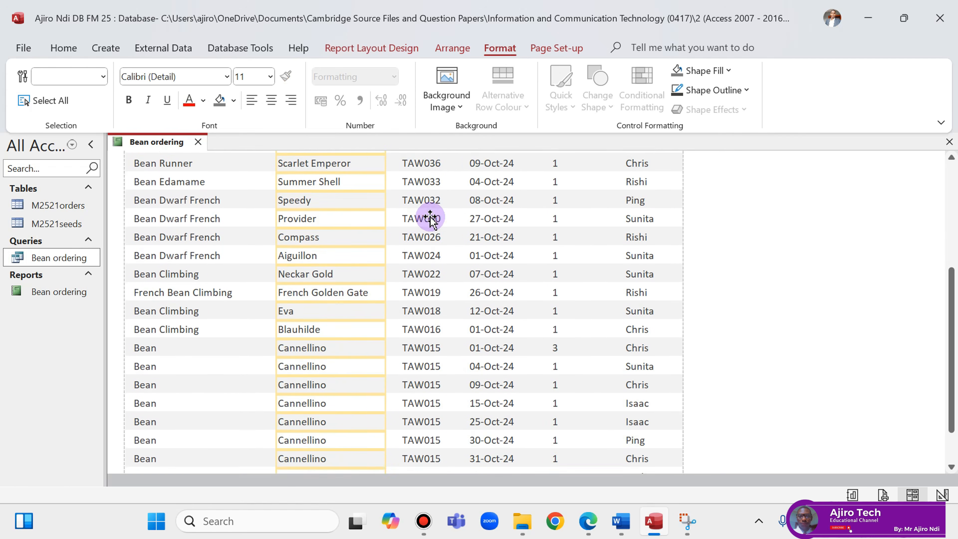
scroll(426, 214, up, 7)
click(490, 195)
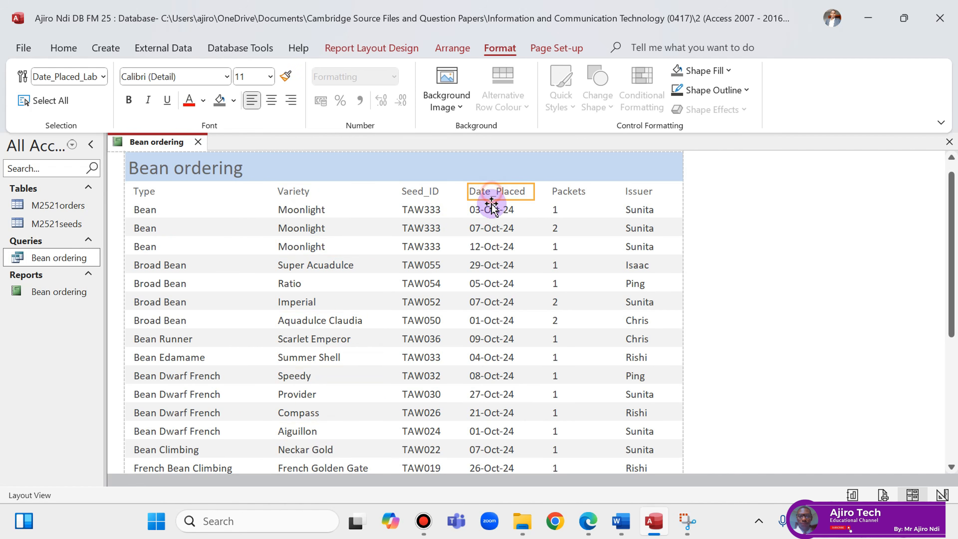
click(491, 210)
right_click(143, 147)
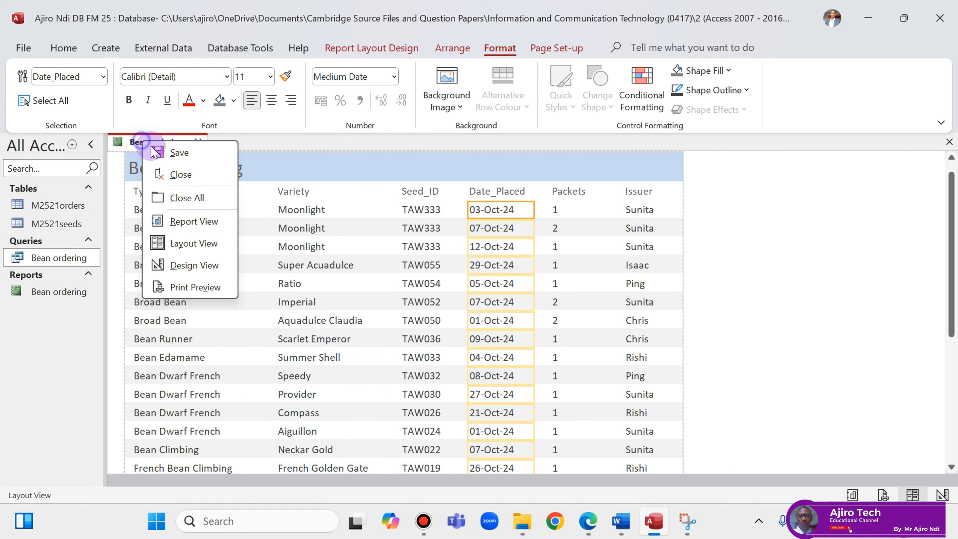
Check in Print Preview that the report fits one portrait page, then select Packets.
click(202, 285)
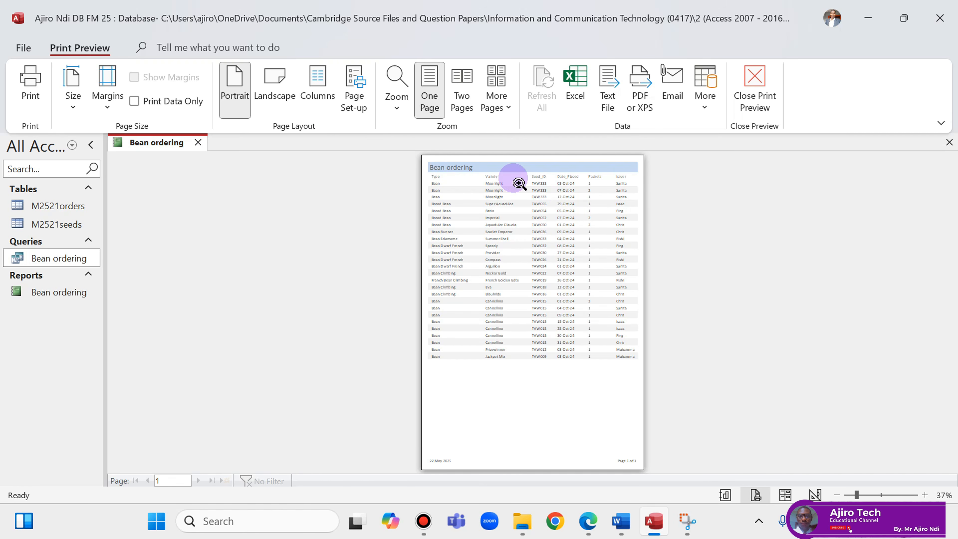
click(768, 108)
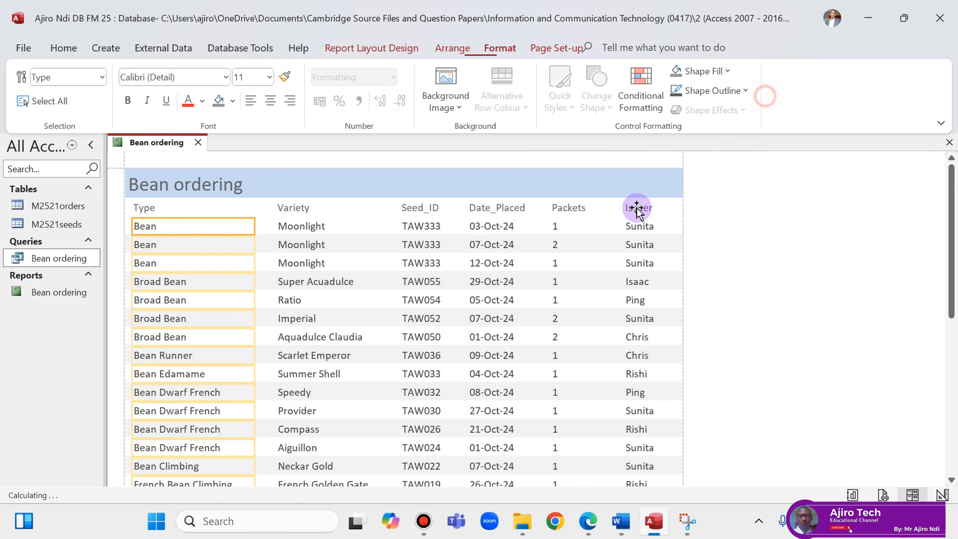
click(572, 210)
shift+click(566, 226)
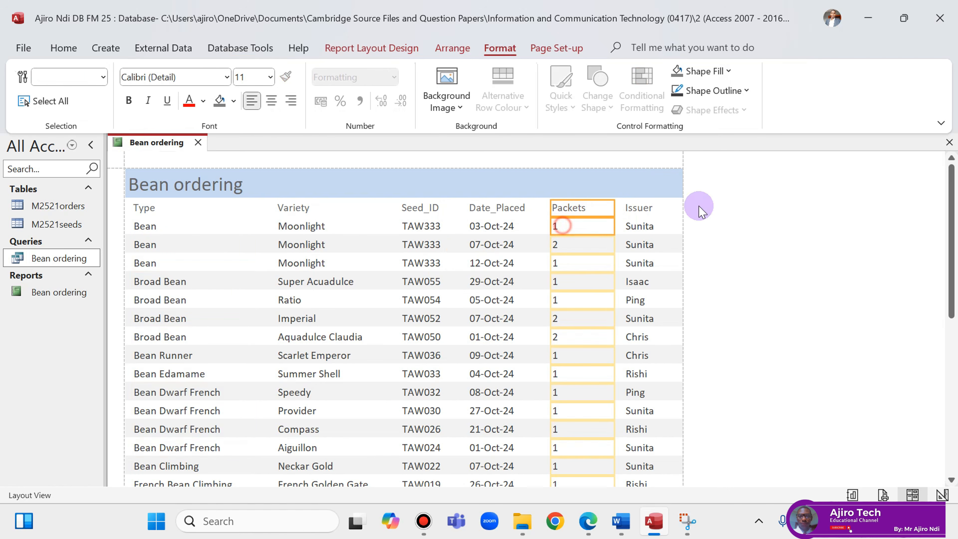
Narrow the Packets column and nudge both Packets and Date_Placed slightly right.
drag(614, 208, 596, 211)
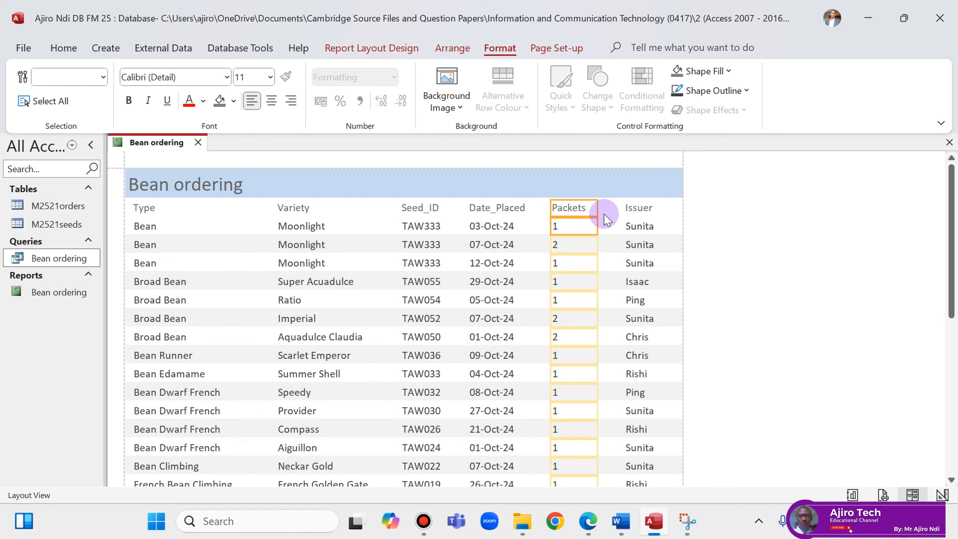
key(Right)
key(Right)
key(Right)
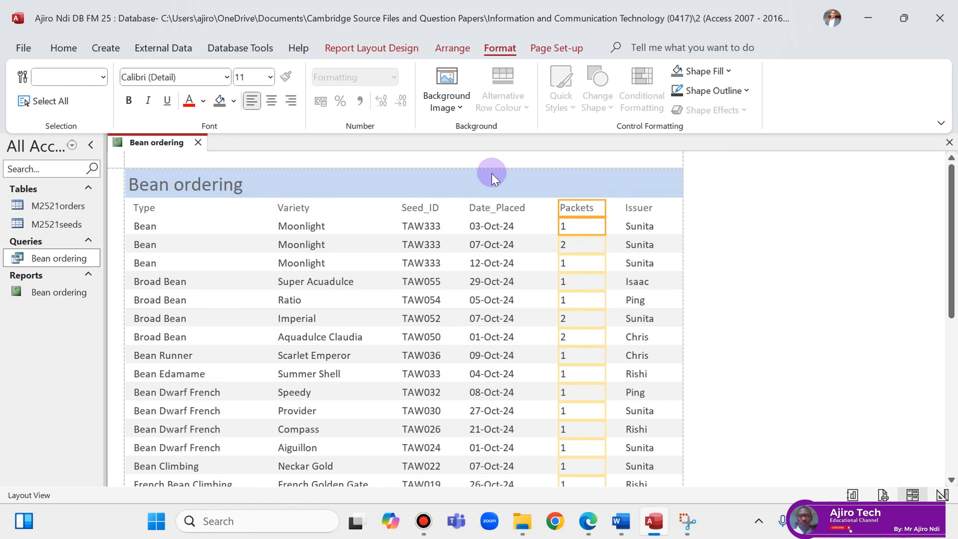
click(493, 208)
shift+click(497, 226)
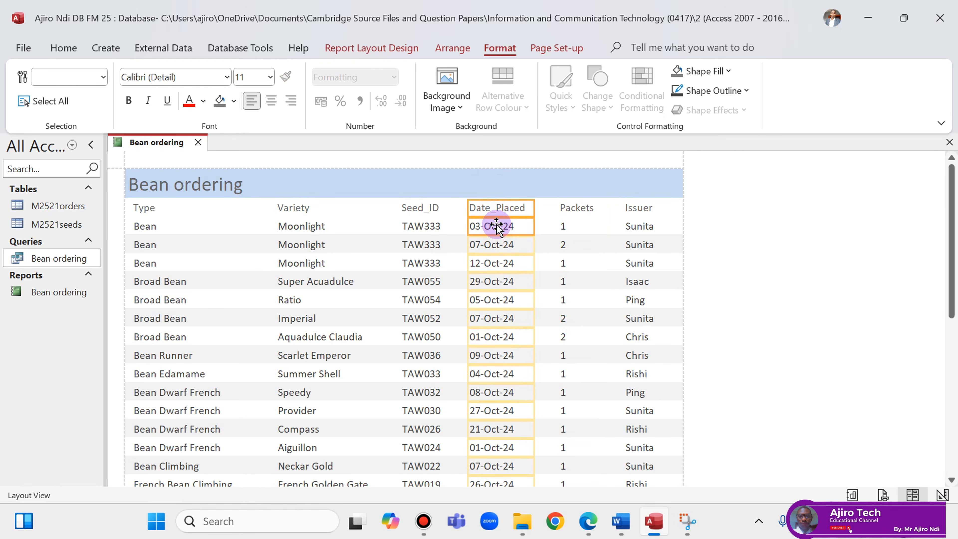
key(Right)
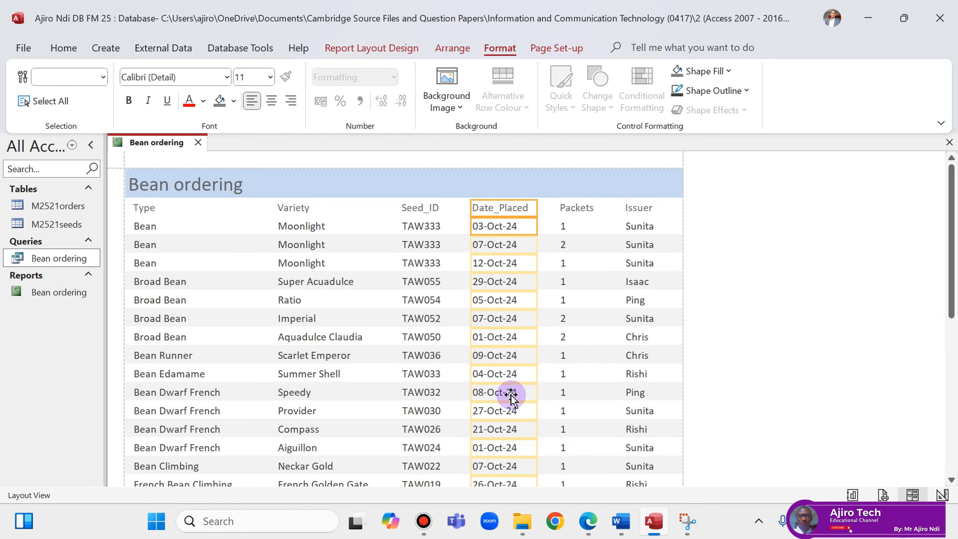
click(336, 207)
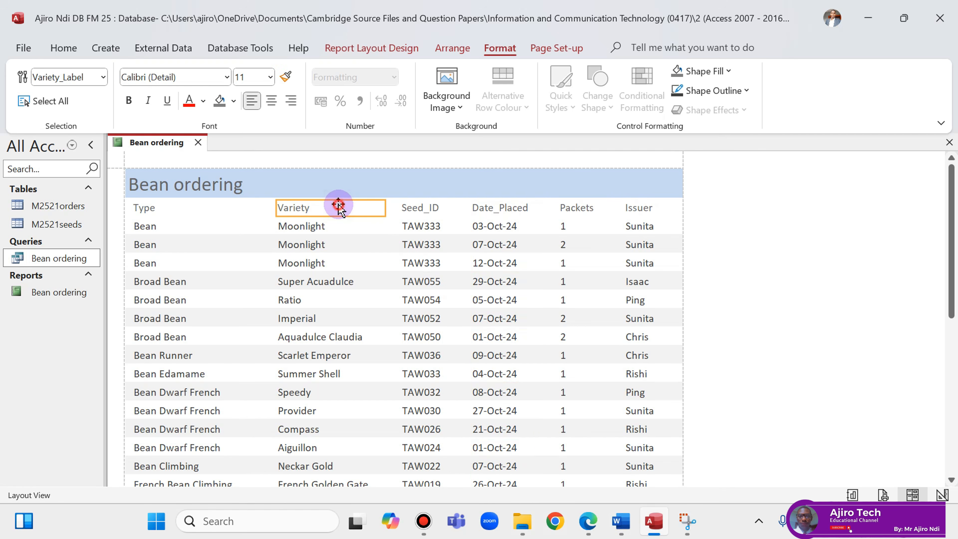
shift+click(335, 226)
click(408, 207)
click(154, 208)
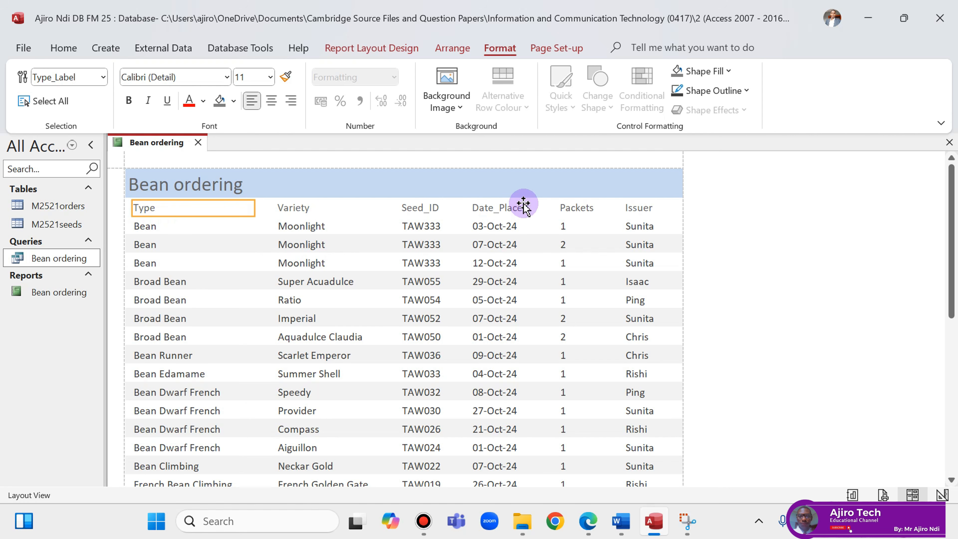
mouse_move(583, 519)
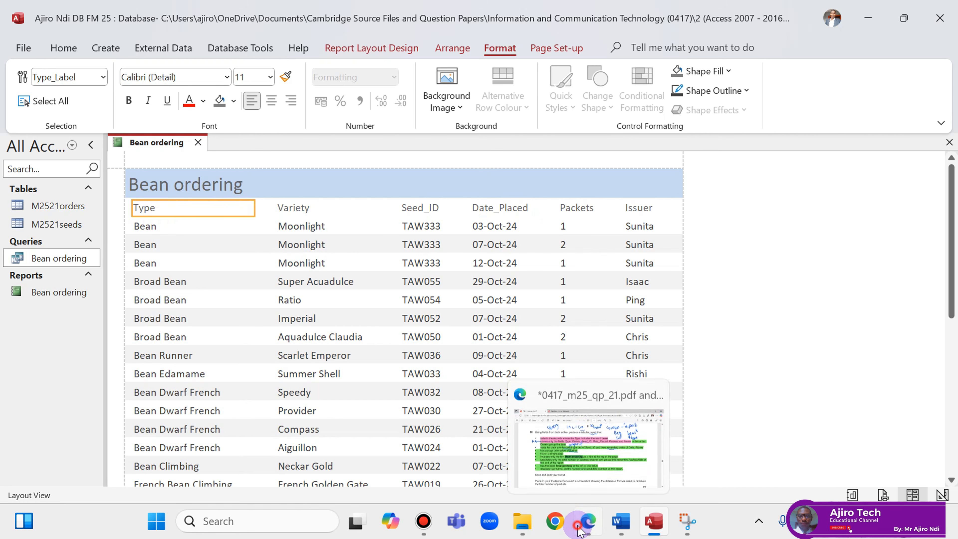
click(540, 438)
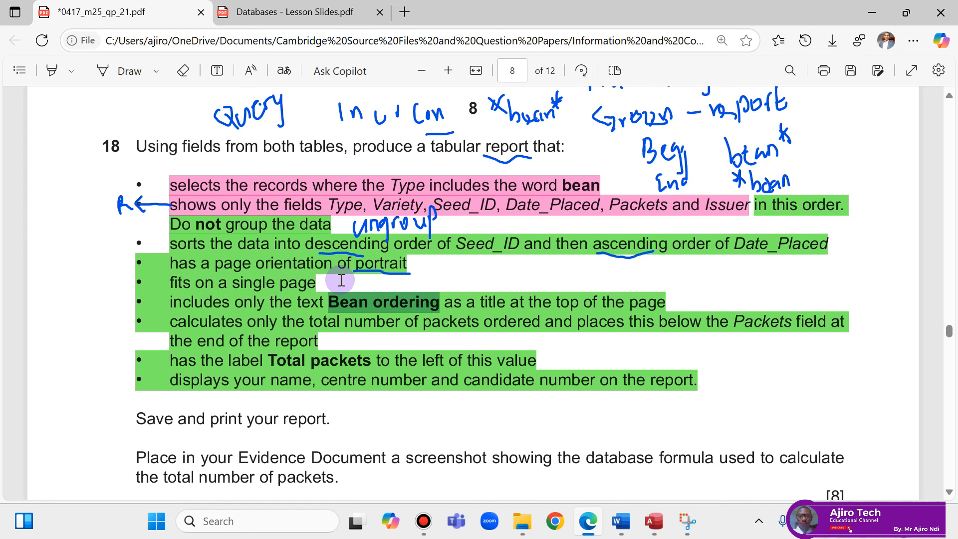
Draw a tick beside 'fits on a single page' on the PDF question, then return to Access.
click(106, 70)
drag(160, 287, 160, 287)
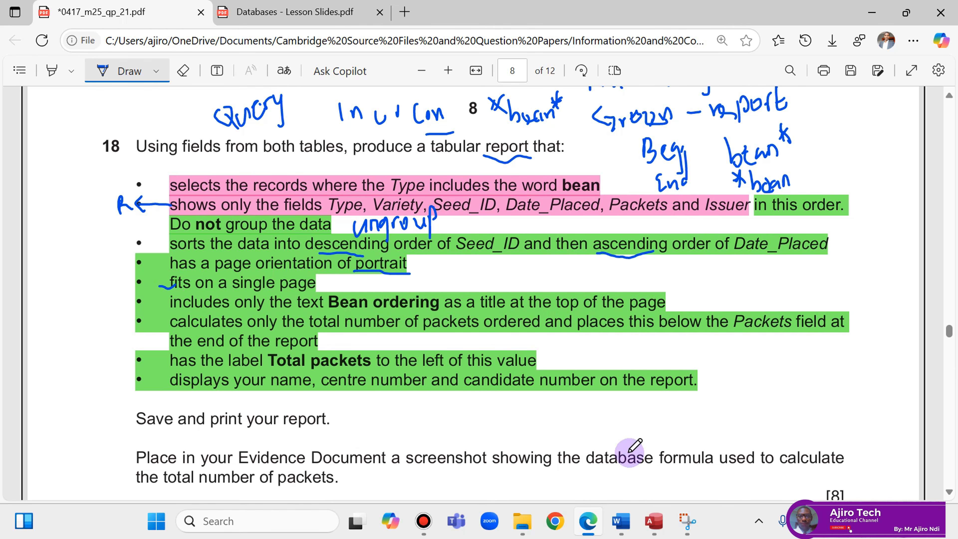
click(654, 521)
click(220, 174)
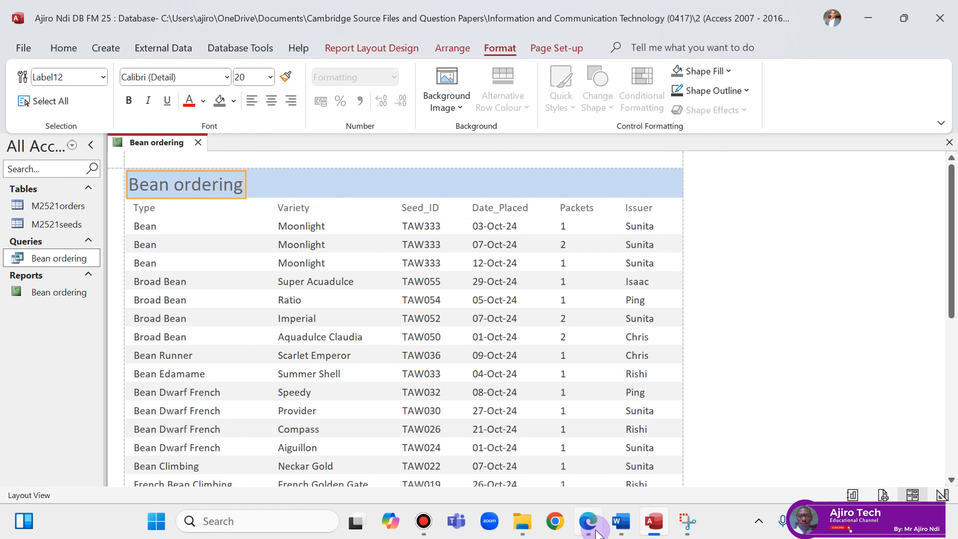
click(588, 520)
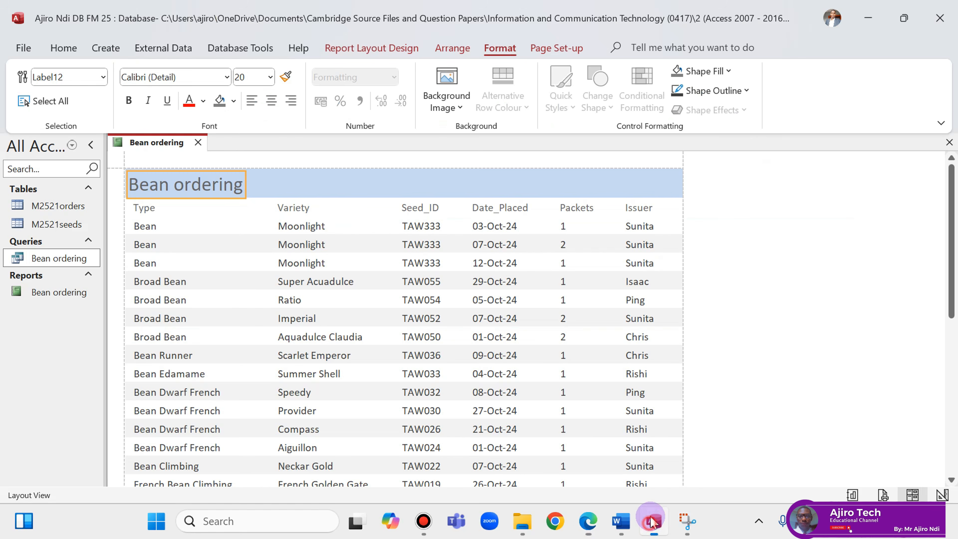
click(651, 523)
click(564, 223)
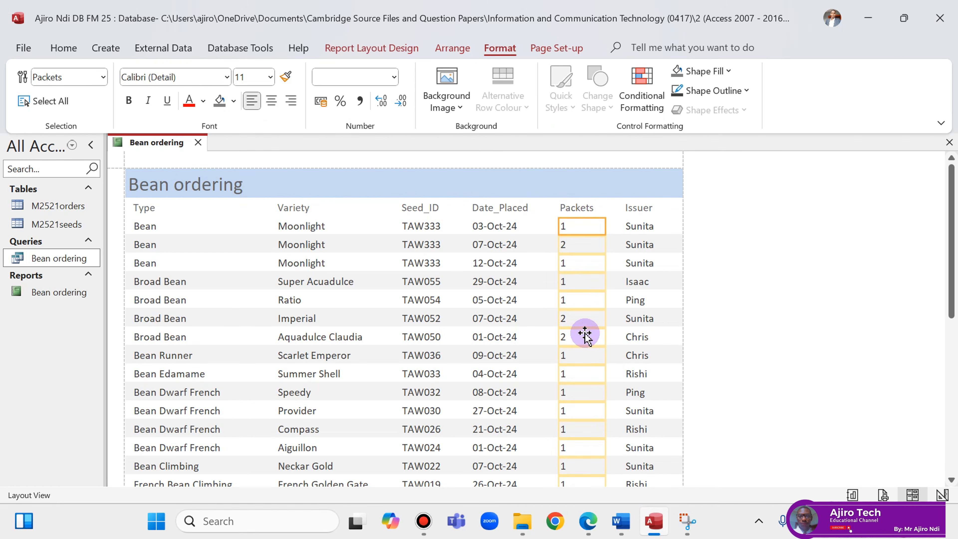
Add a Sum total for the Packets column, showing 31 at the report's end.
click(400, 49)
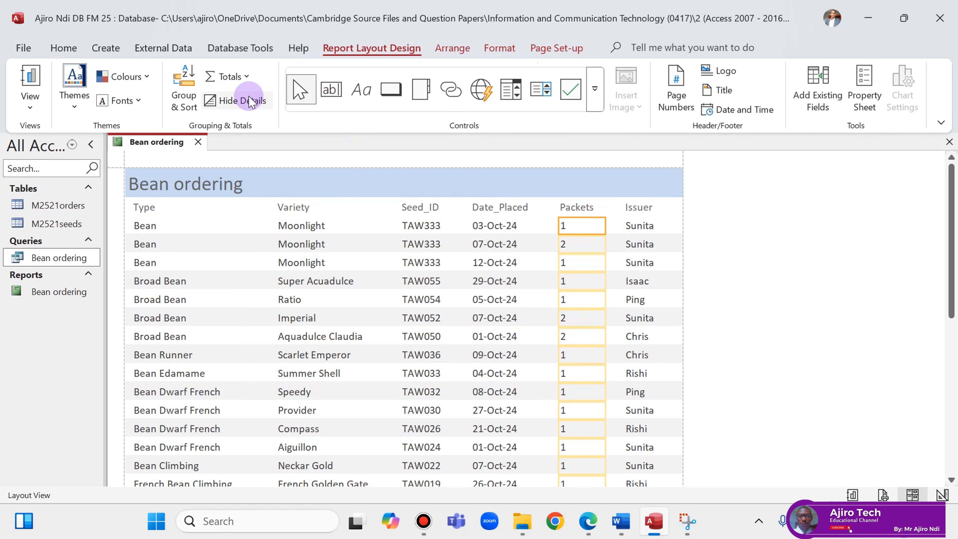
click(230, 77)
click(238, 98)
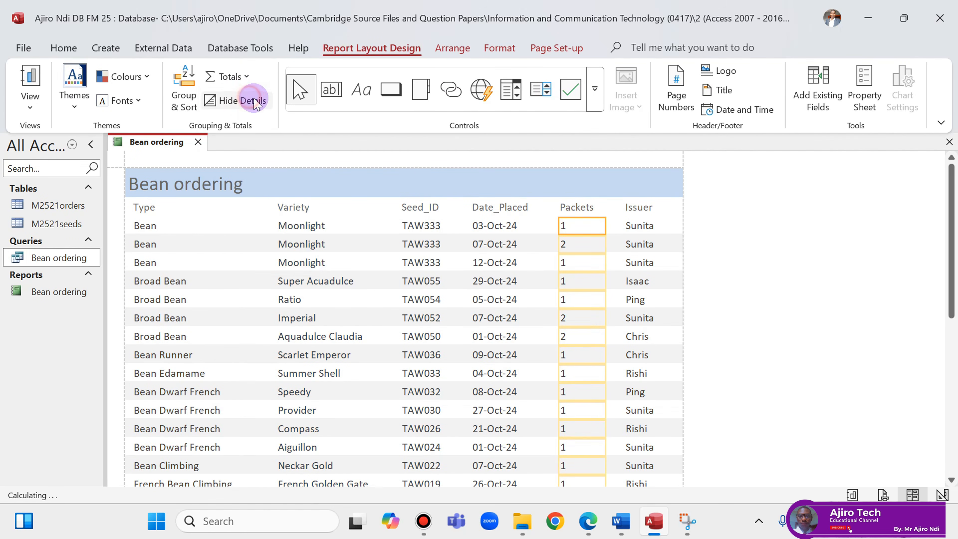
scroll(670, 291, down, 5)
scroll(673, 281, down, 3)
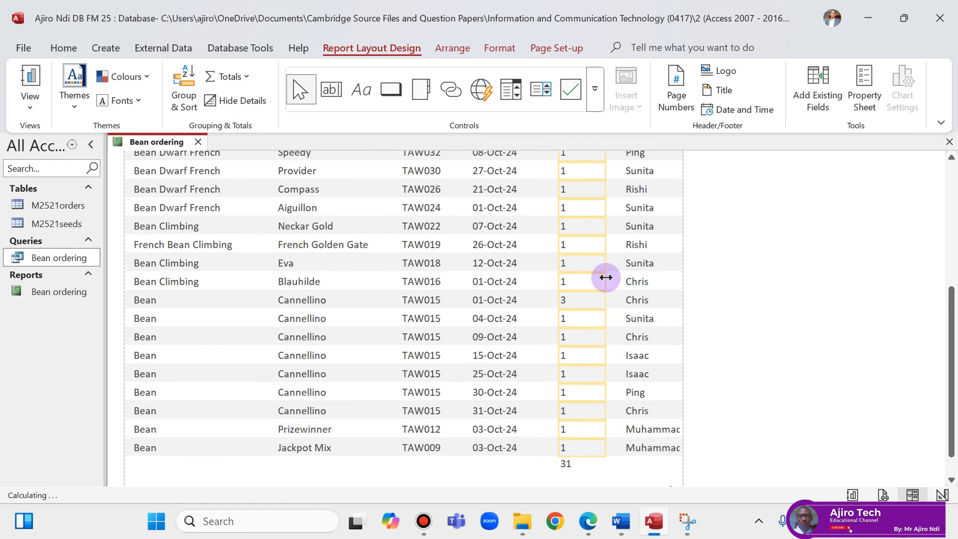
Copy the words 'Total packets' from the exam question PDF and go back to the Access report.
click(588, 522)
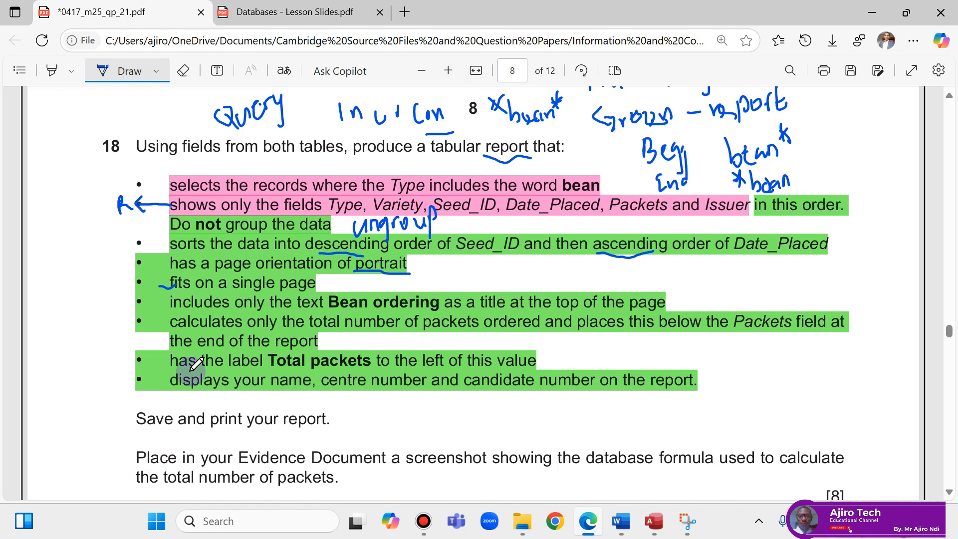
click(103, 72)
drag(272, 356, 365, 360)
click(415, 238)
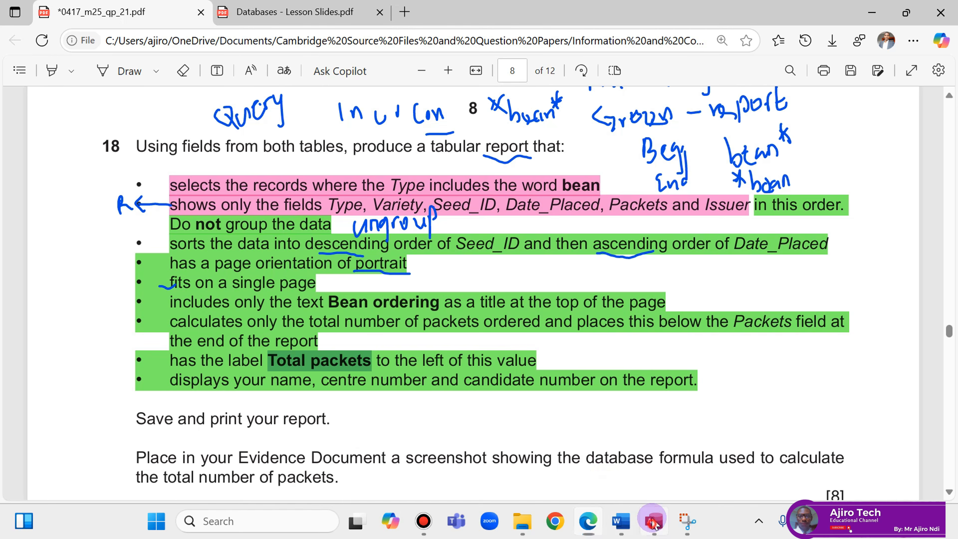
click(654, 521)
right_click(154, 142)
In Design View, add a 'Total packets' label in the Report Footer beside the sum.
click(206, 268)
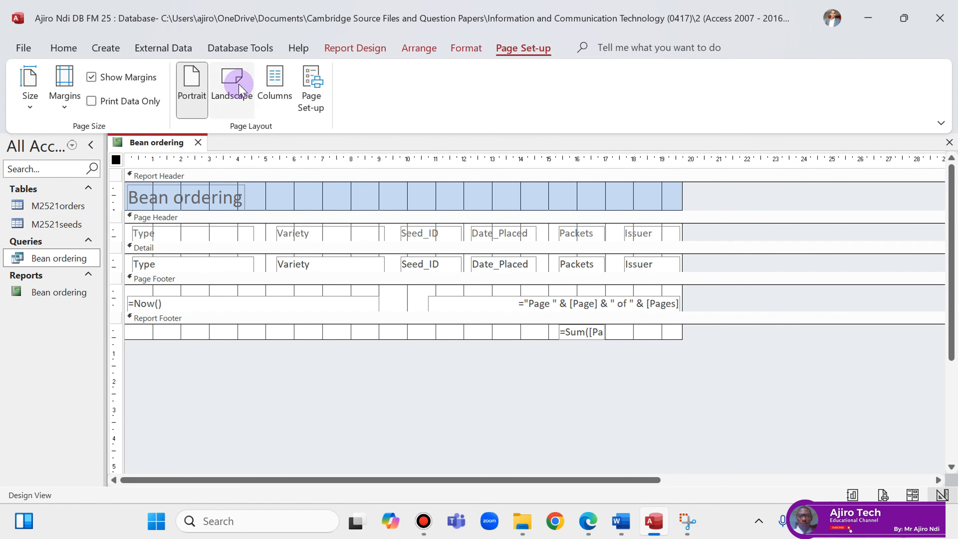
click(465, 47)
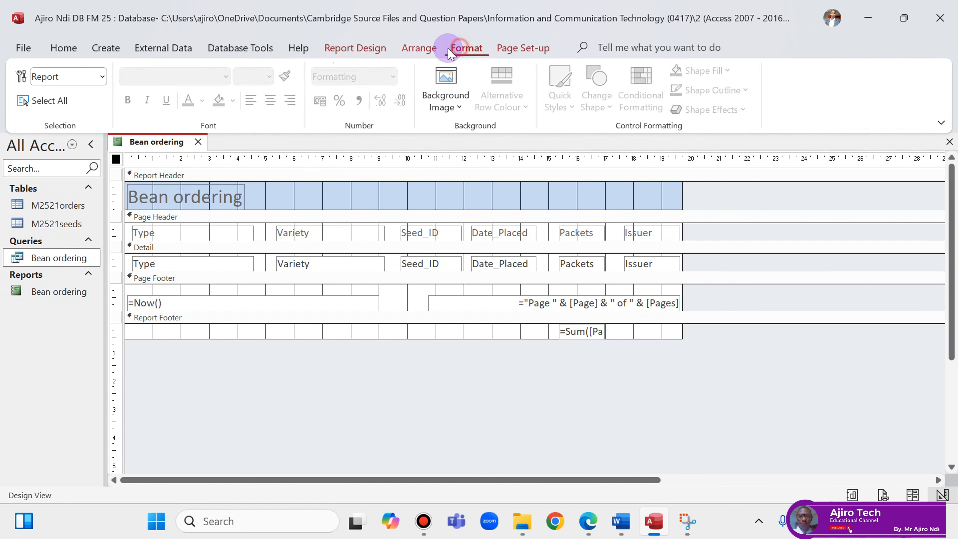
click(359, 47)
click(298, 101)
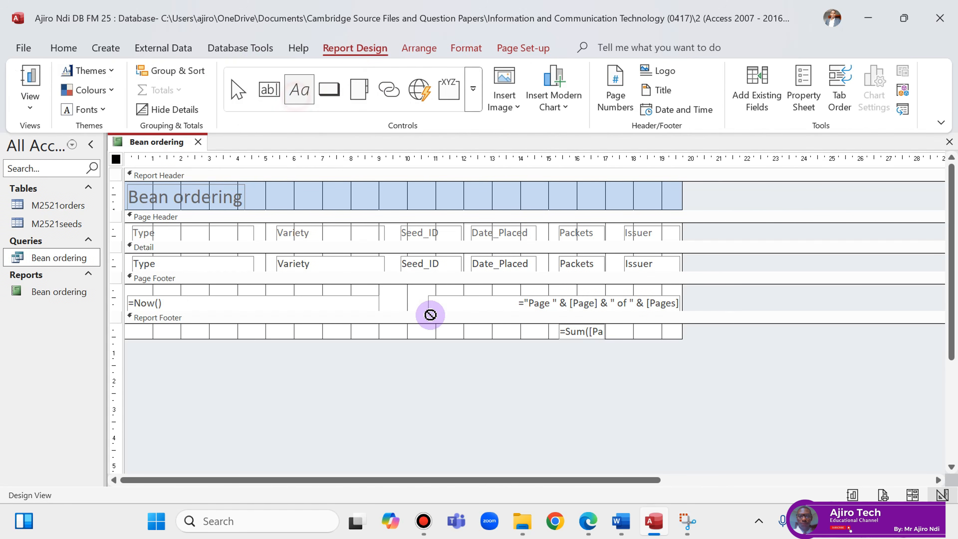
drag(434, 324, 523, 339)
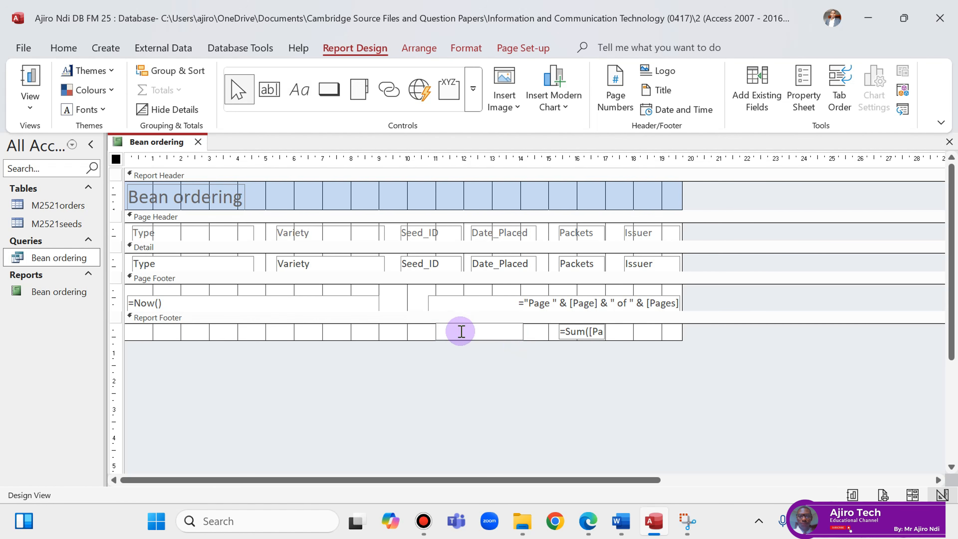
text(Total packets)
click(505, 328)
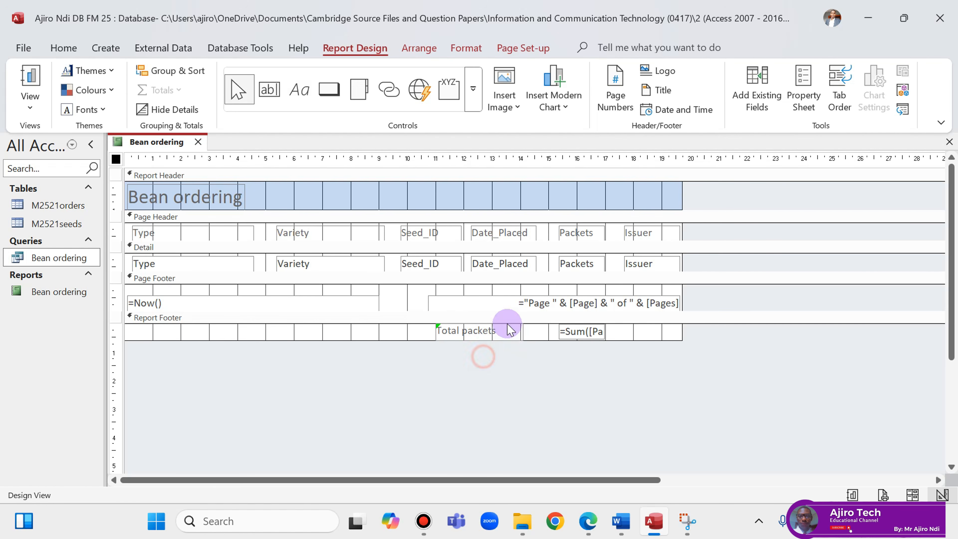
Make the Total packets label right-aligned, bold and black.
click(467, 46)
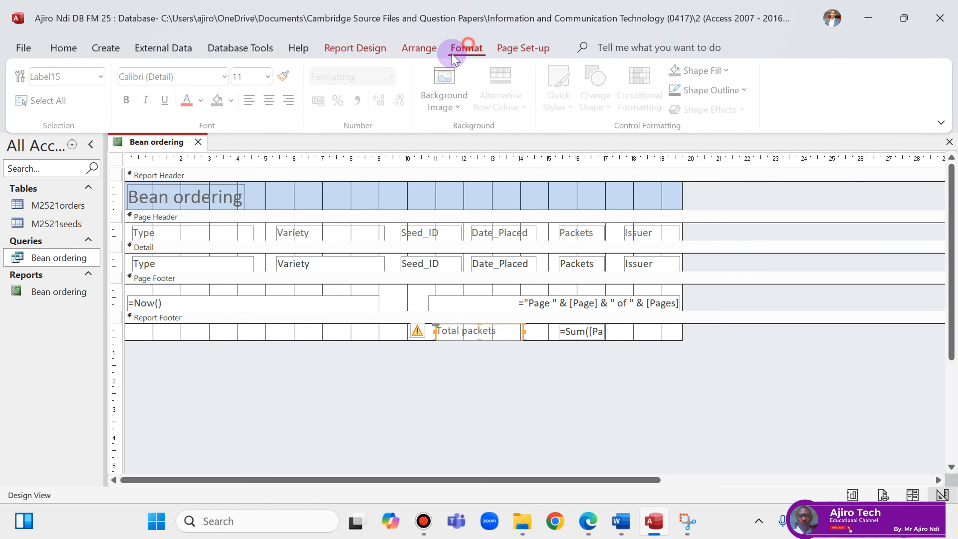
click(289, 101)
click(588, 520)
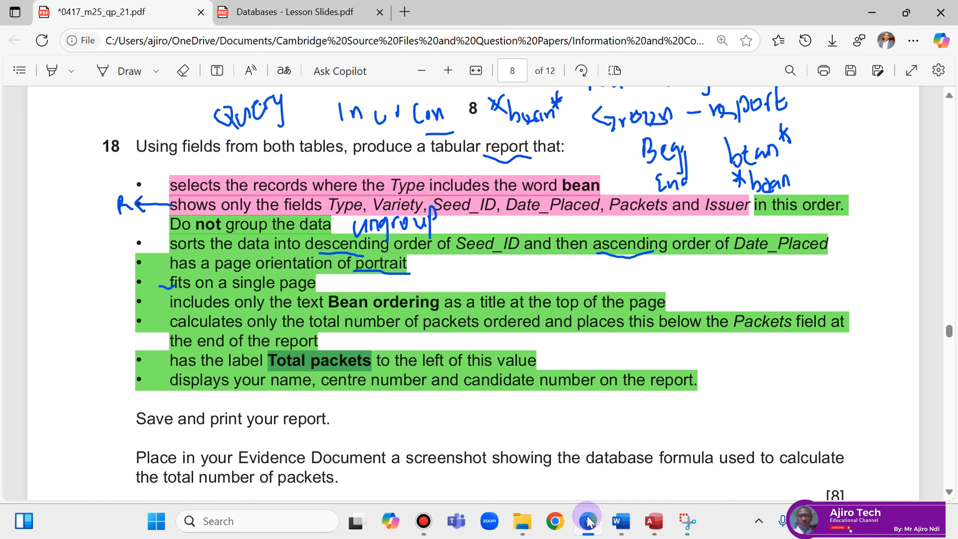
click(588, 521)
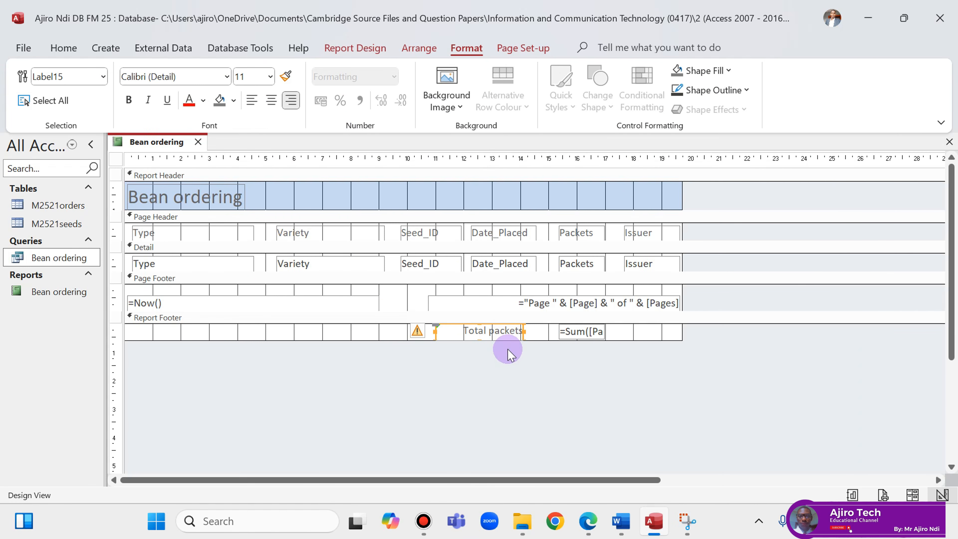
click(507, 352)
click(512, 333)
click(128, 100)
click(204, 101)
click(214, 163)
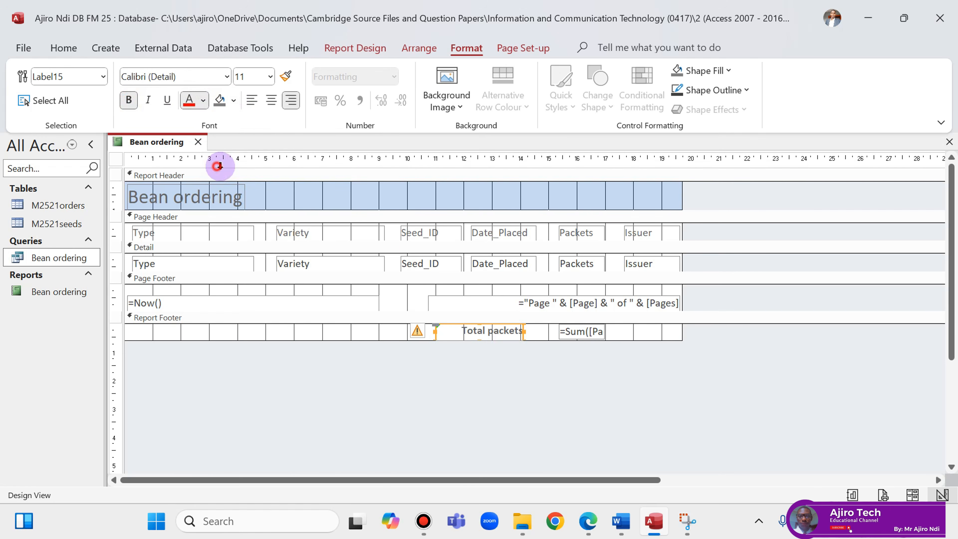
Bold and widen the =Sum([Packets]) box, and nudge the label right next to it.
click(566, 333)
click(128, 99)
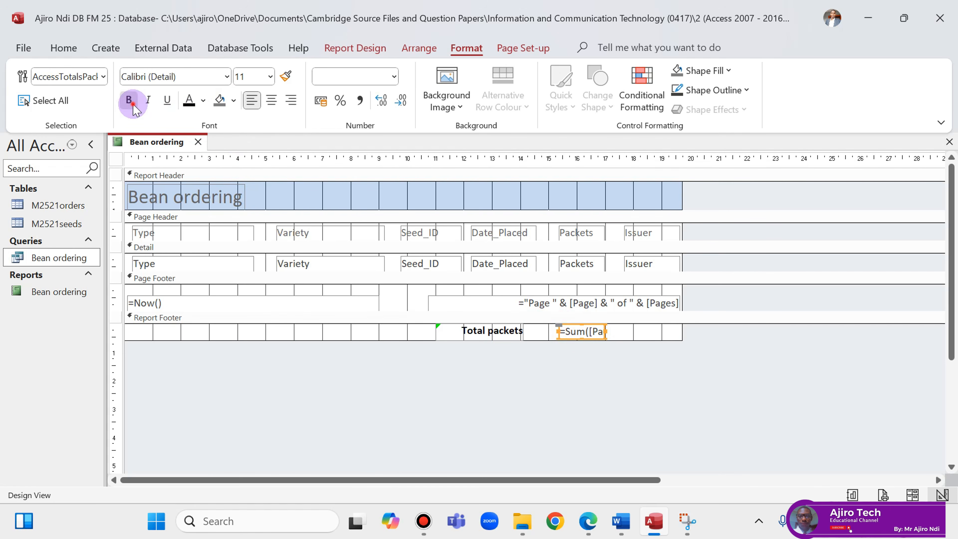
click(190, 102)
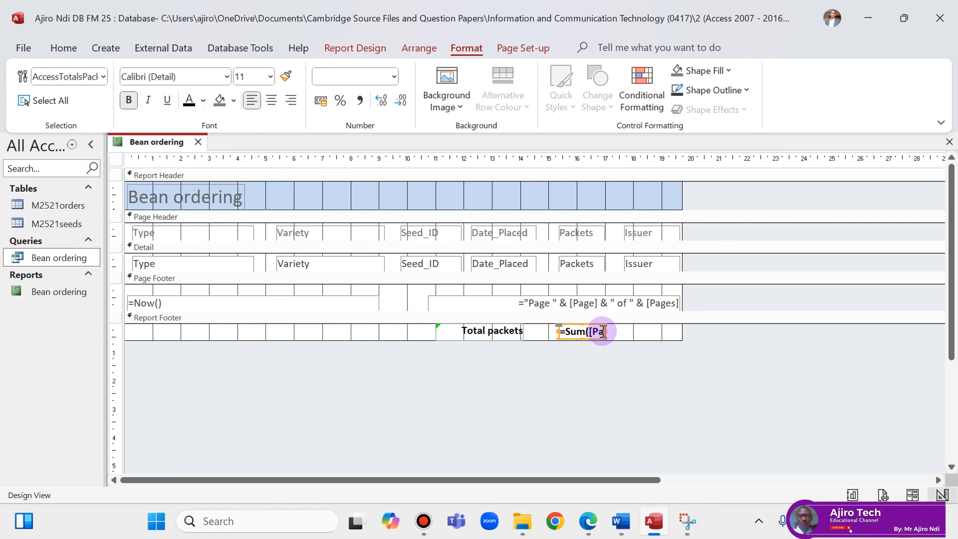
drag(603, 332, 641, 332)
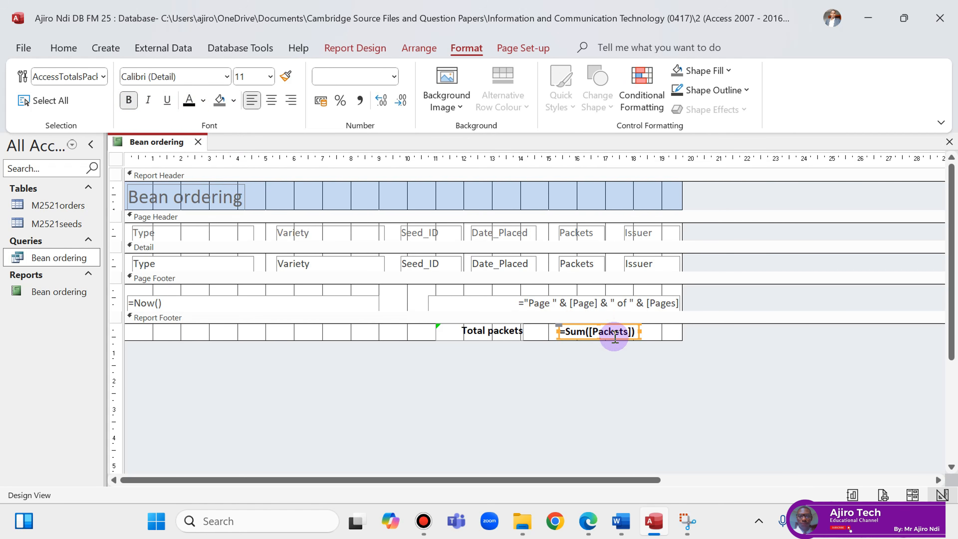
click(496, 331)
key(Right)
key(Right)
key(Right)
key(Right)
key(Right)
key(Right)
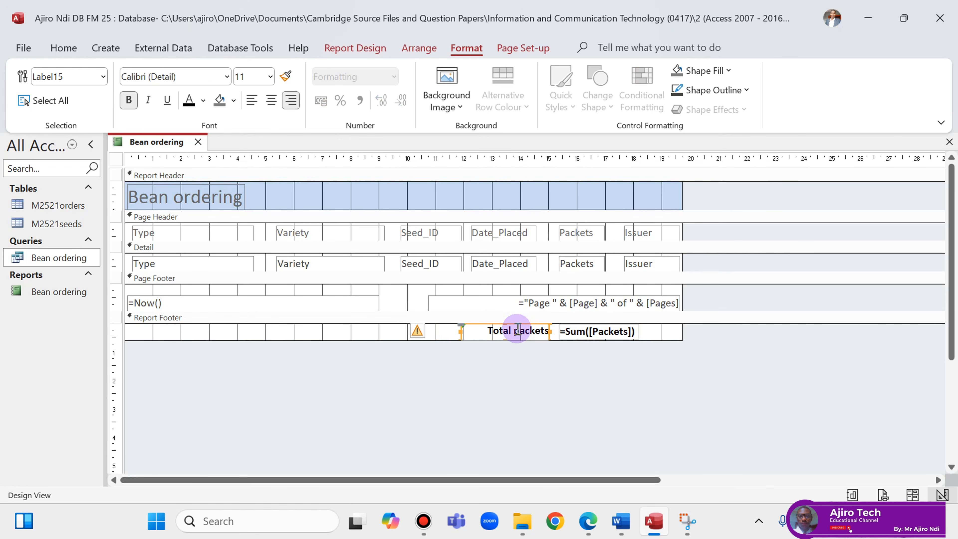
right_click(174, 143)
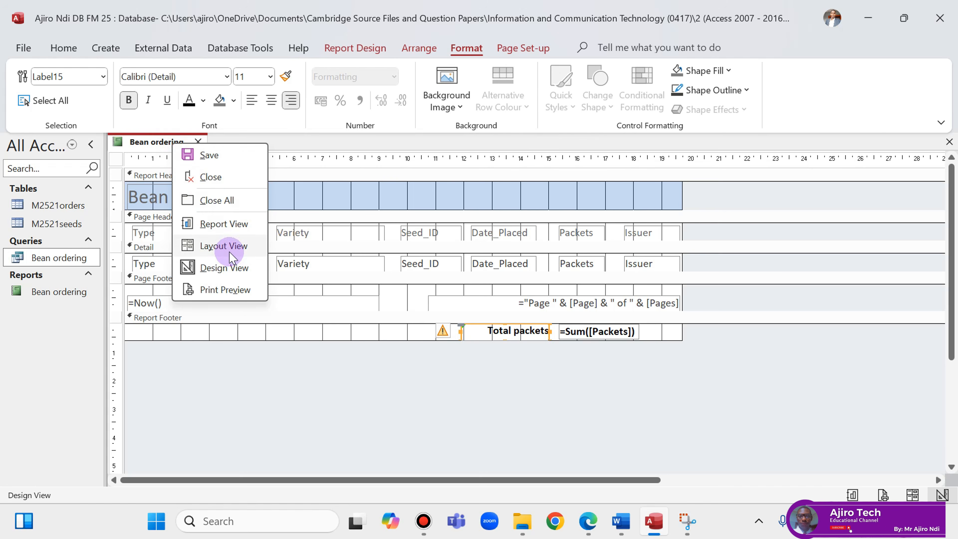
click(226, 227)
scroll(752, 295, down, 5)
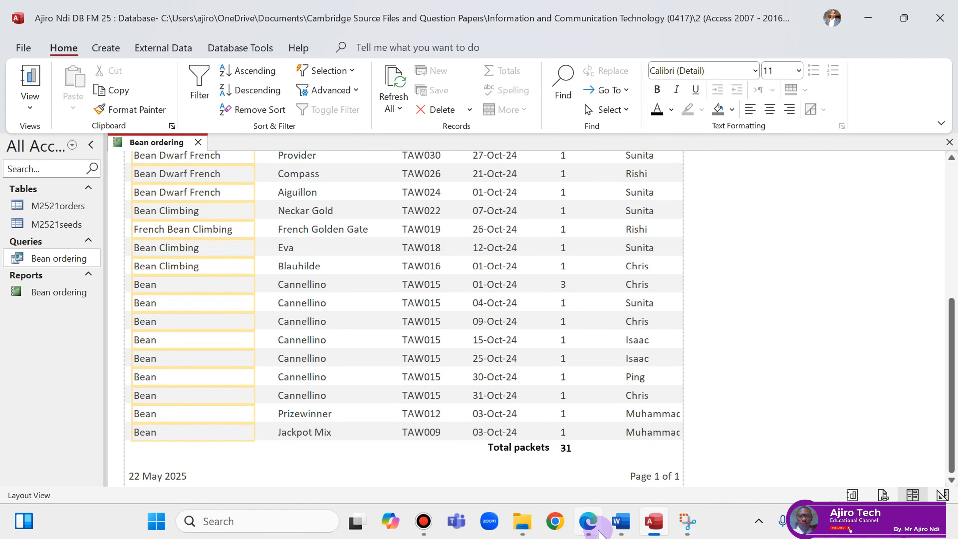
click(588, 521)
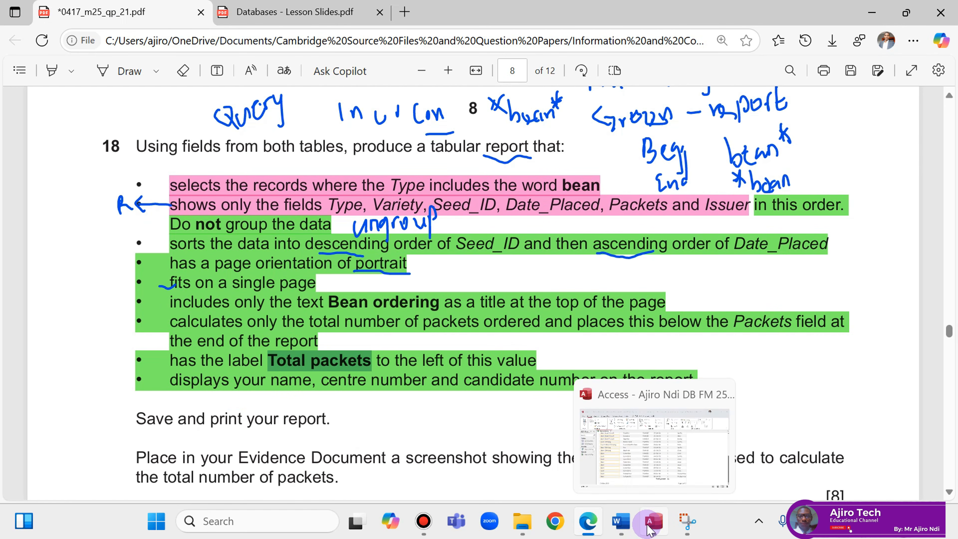
click(653, 530)
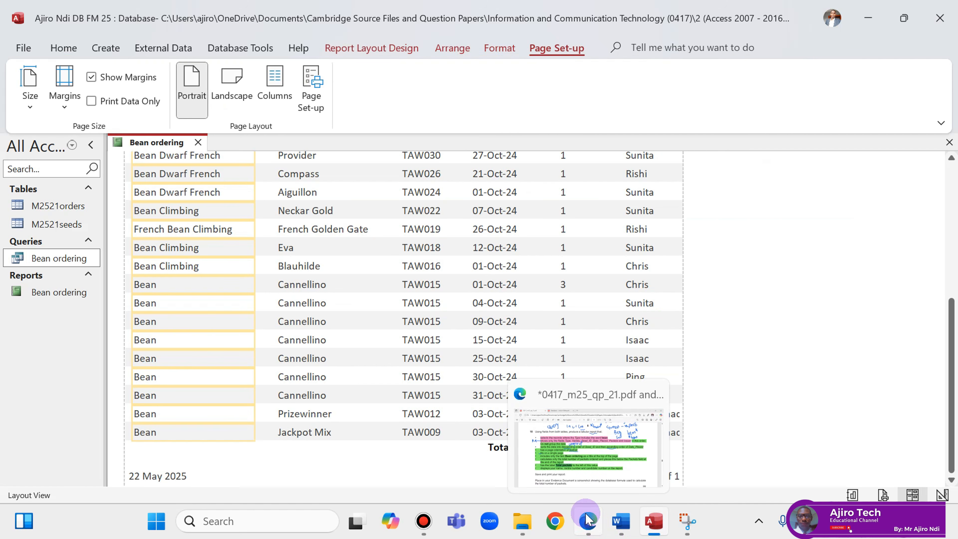
right_click(150, 142)
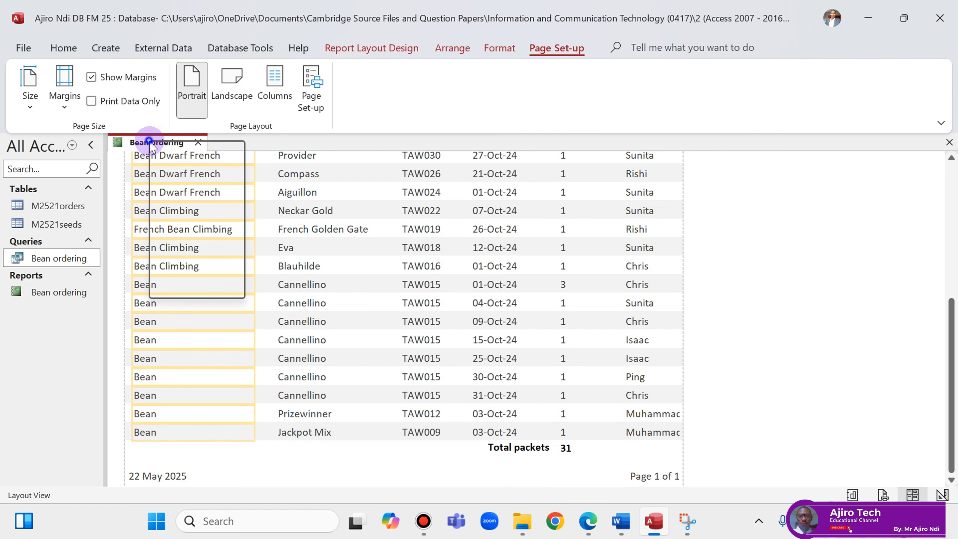
click(204, 268)
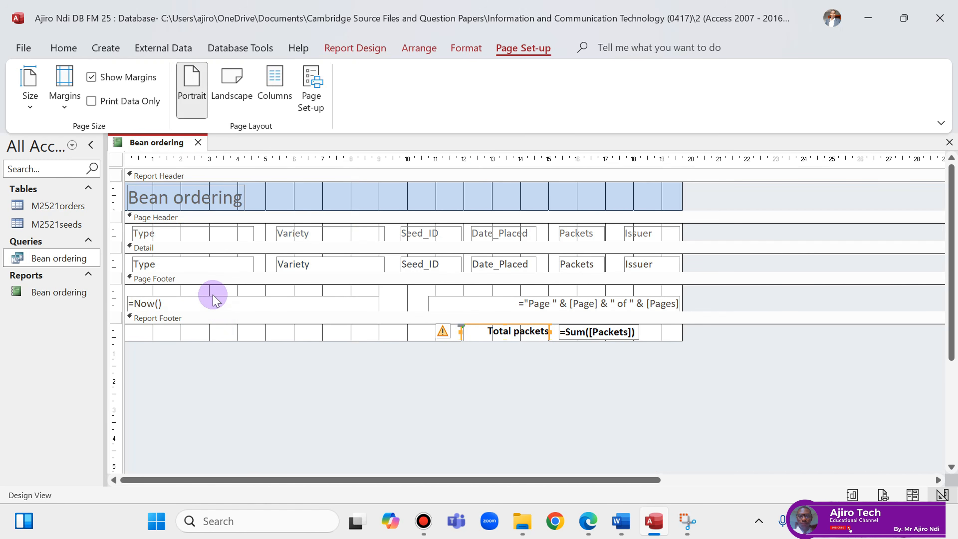
Draw a label holding the candidate's details at the left of the Report Footer.
click(355, 46)
click(299, 89)
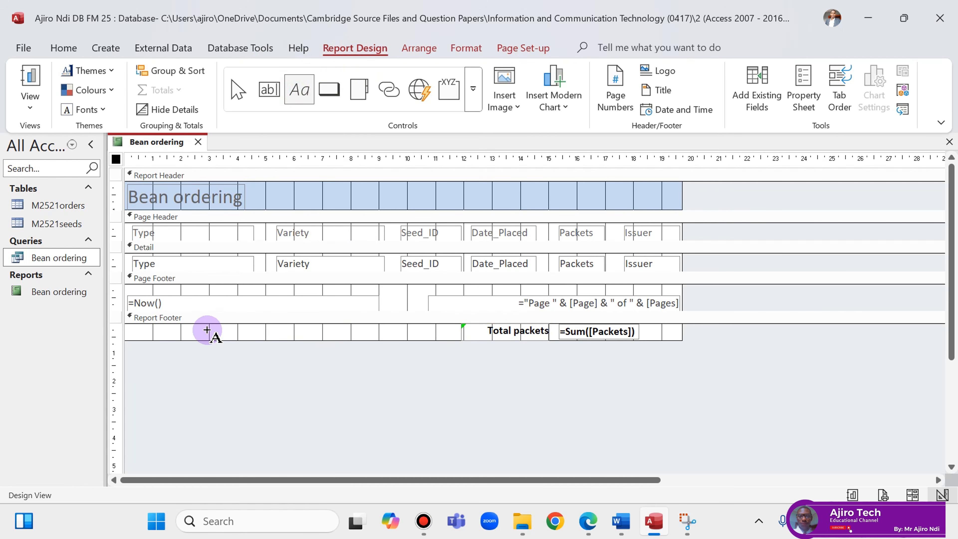
drag(148, 326, 321, 343)
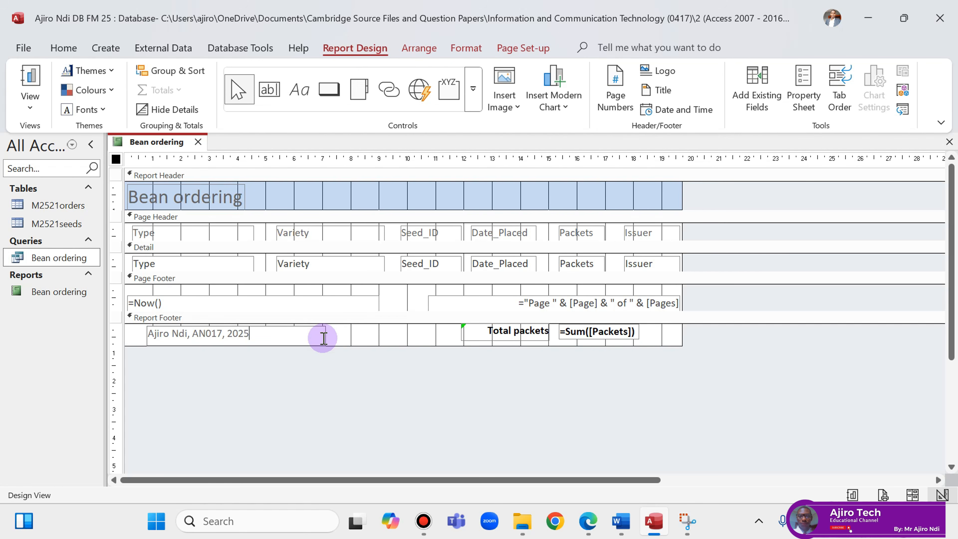
click(339, 361)
click(277, 335)
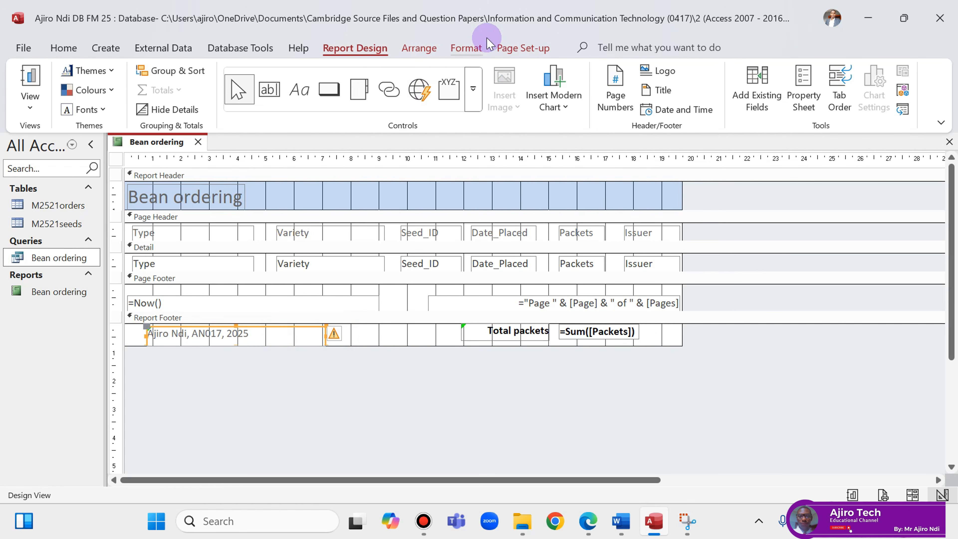
Make the candidate details label bold, 14 pt, and stretched left to the report edge.
click(479, 47)
click(129, 100)
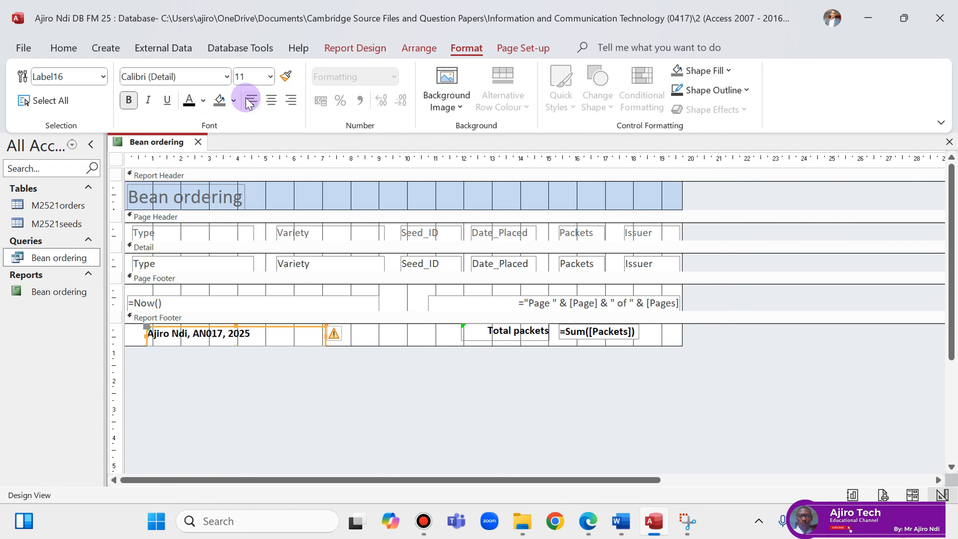
click(270, 77)
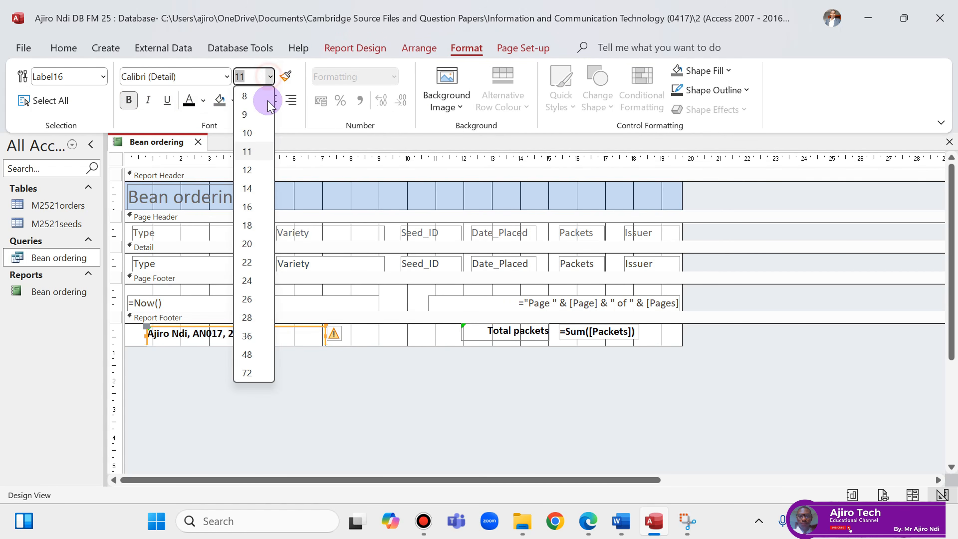
click(261, 188)
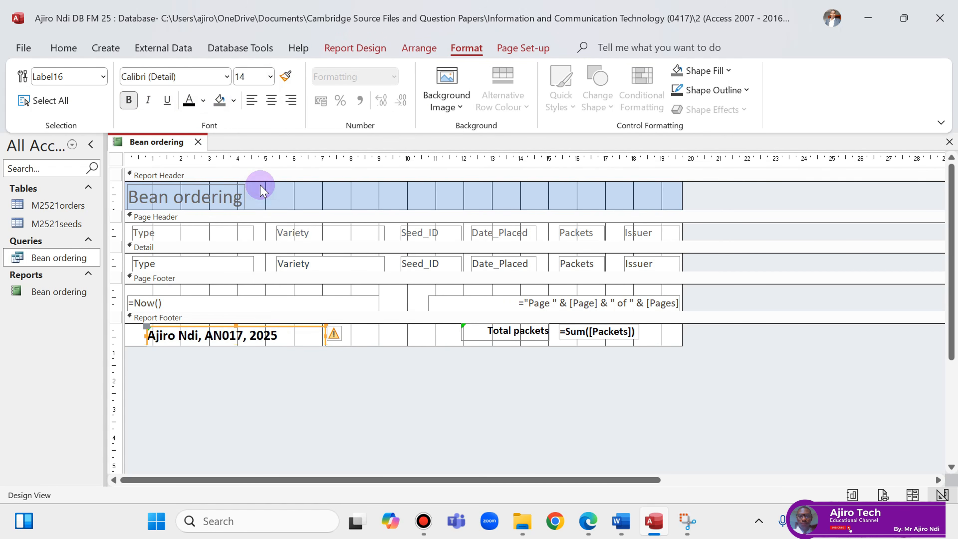
click(308, 360)
click(146, 335)
drag(143, 335, 135, 335)
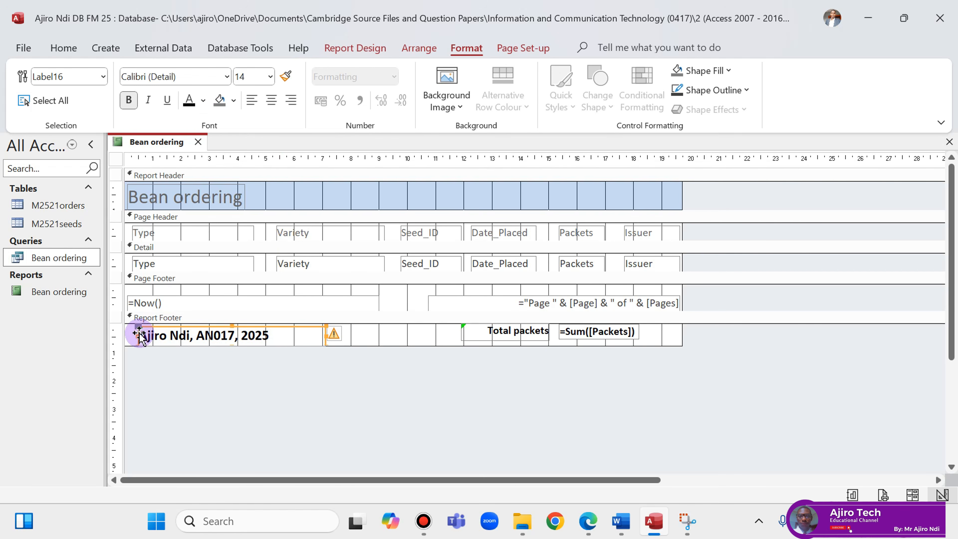
right_click(173, 143)
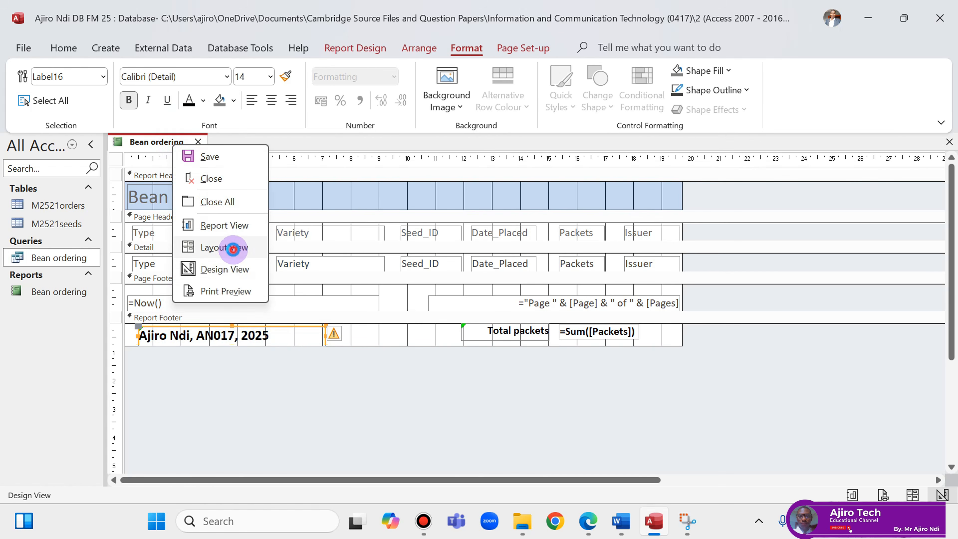
Switch the report to Layout View and check its data, ending at Total packets 31, against the question paper.
click(225, 225)
scroll(632, 287, down, 5)
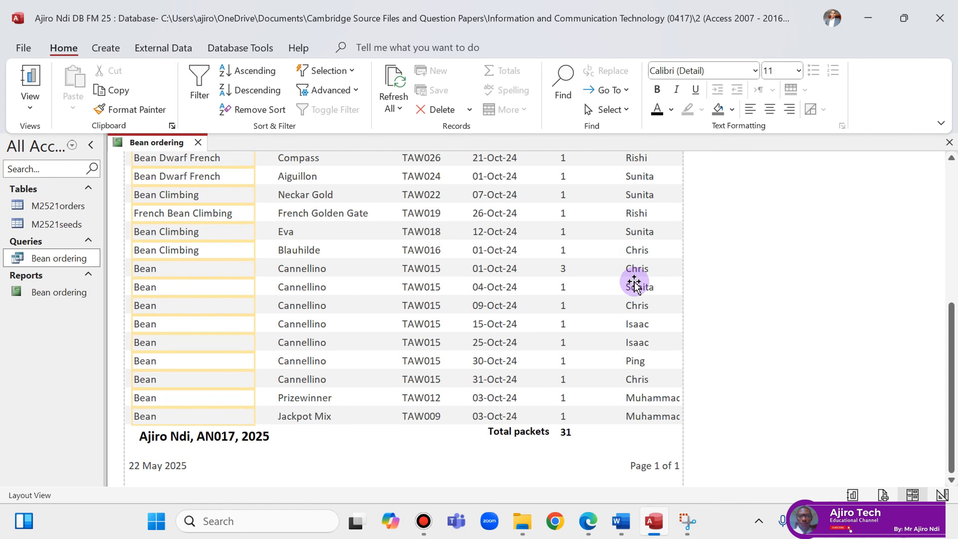
click(585, 524)
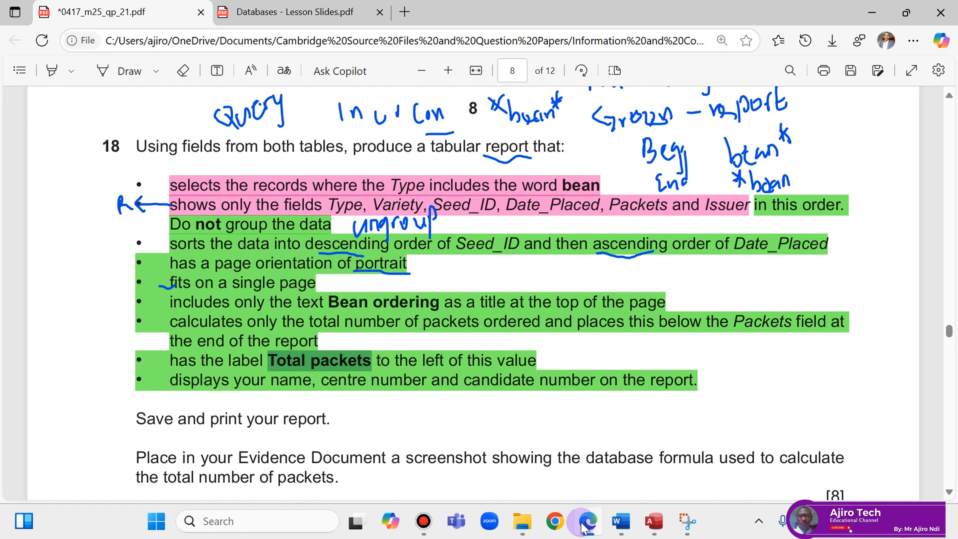
click(585, 527)
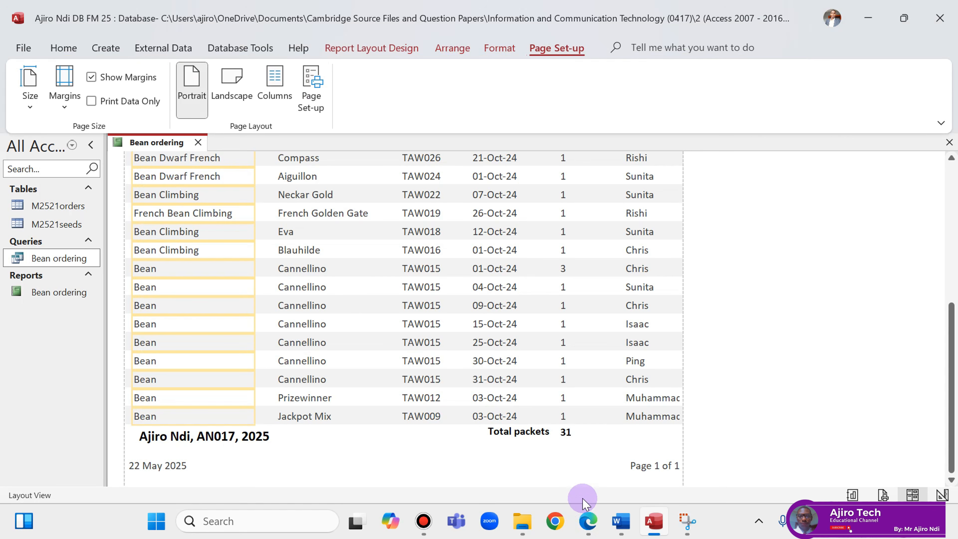
click(585, 523)
click(107, 65)
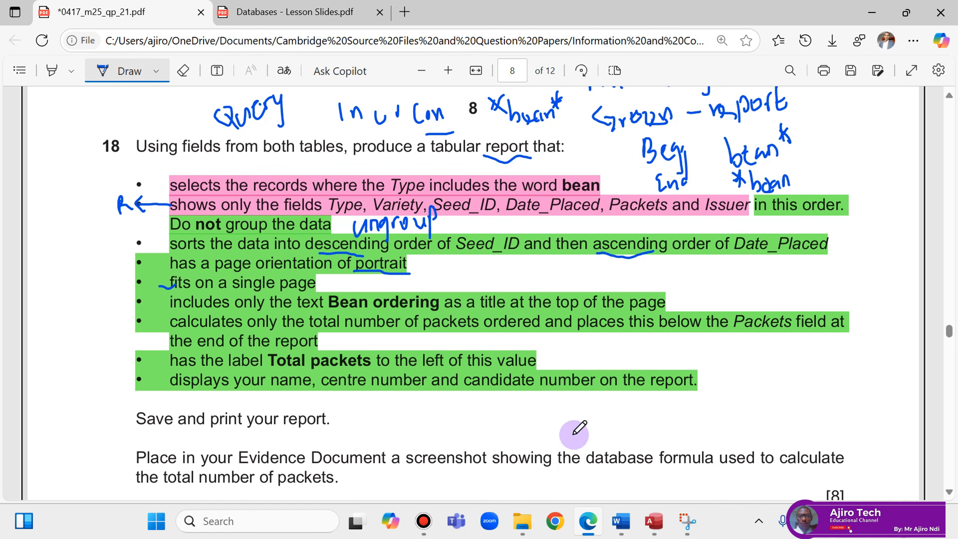
click(654, 522)
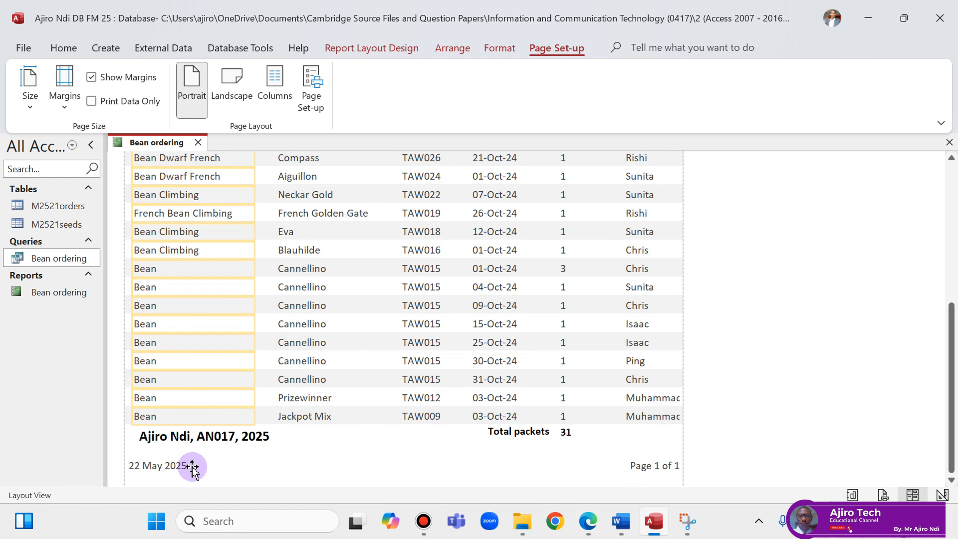
click(592, 523)
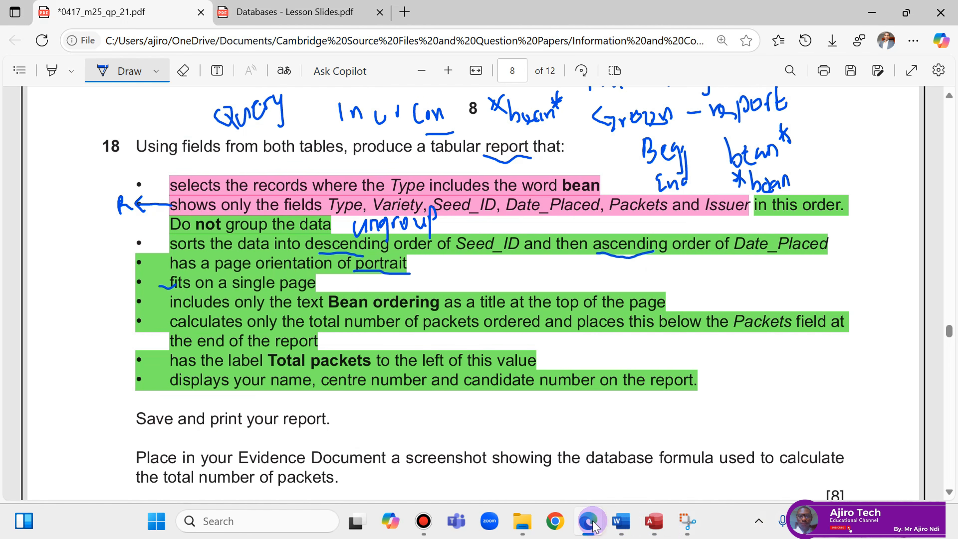
click(640, 525)
Save the Bean ordering report and show it in Print Preview.
right_click(134, 144)
click(160, 149)
right_click(182, 142)
click(224, 283)
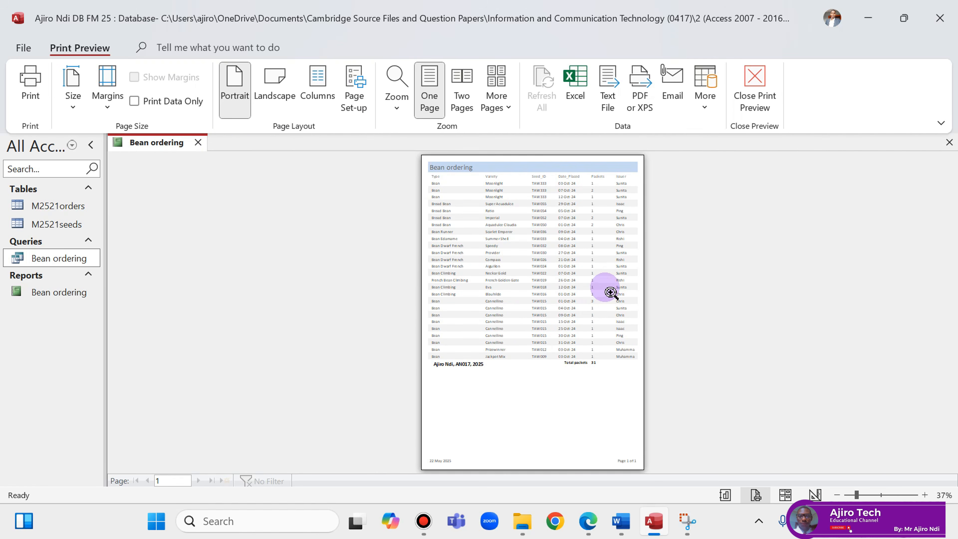
Re-check the one-page portrait preview against the question, via Design View, then start printing it.
right_click(168, 153)
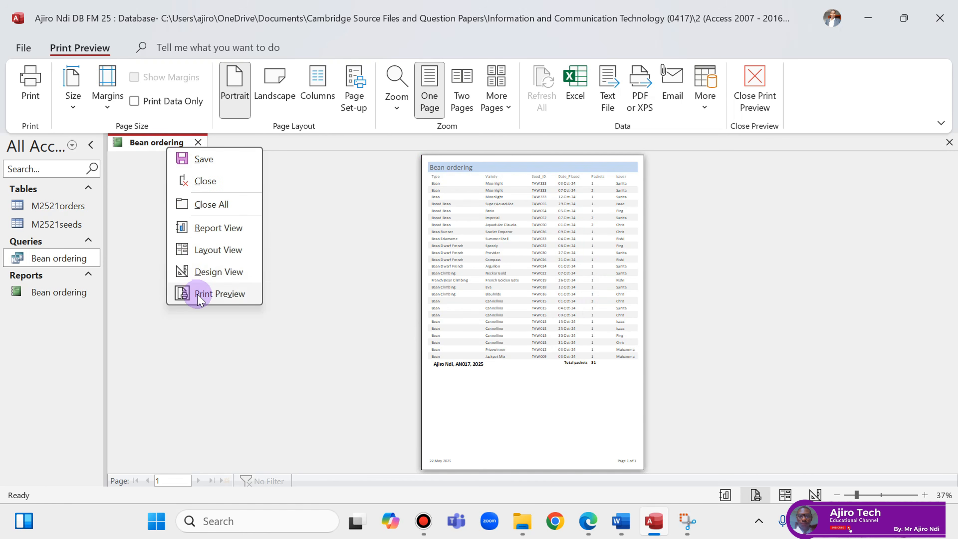
click(599, 524)
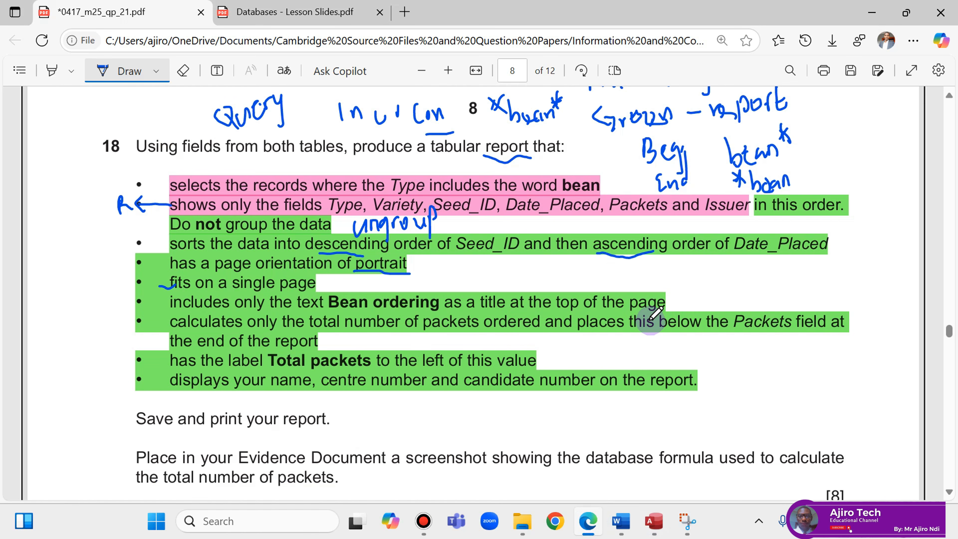
click(654, 523)
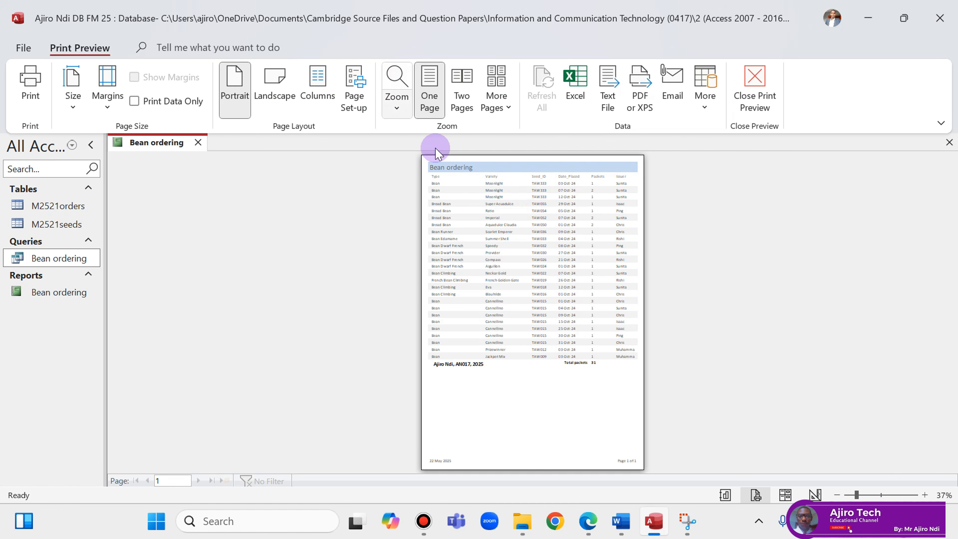
right_click(145, 144)
click(203, 260)
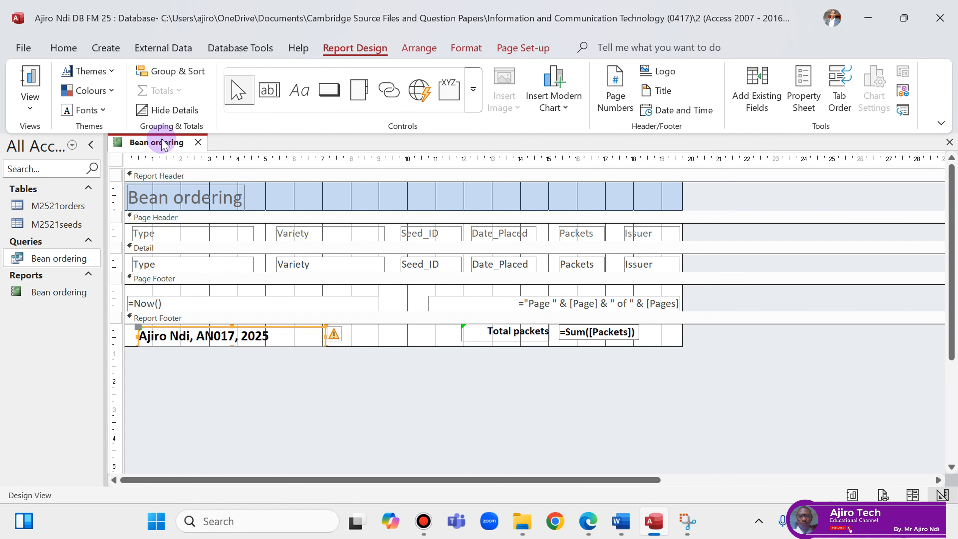
right_click(147, 143)
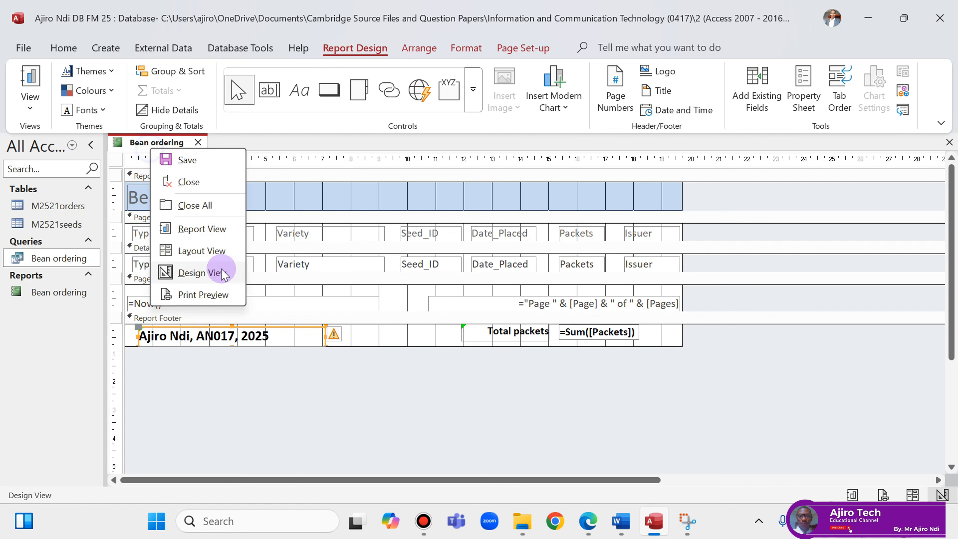
click(213, 293)
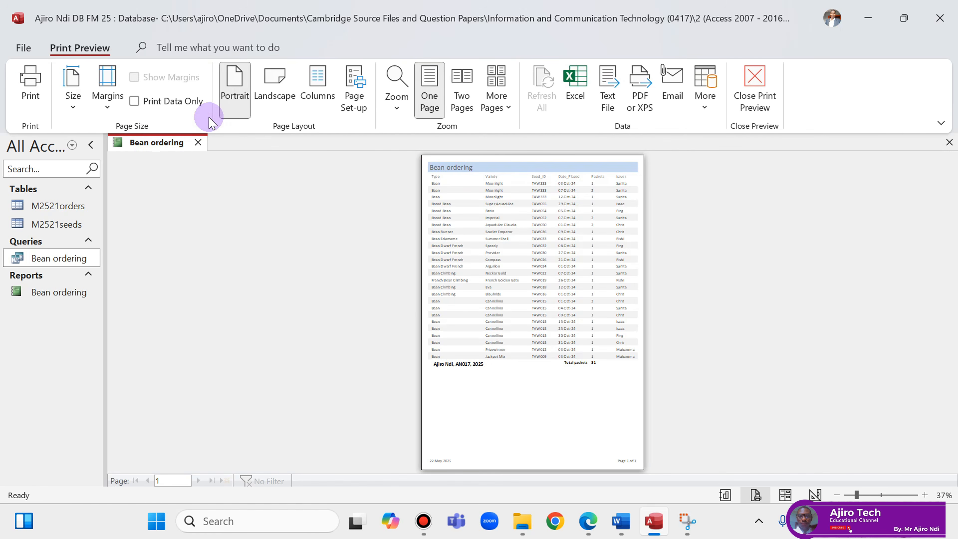
click(30, 87)
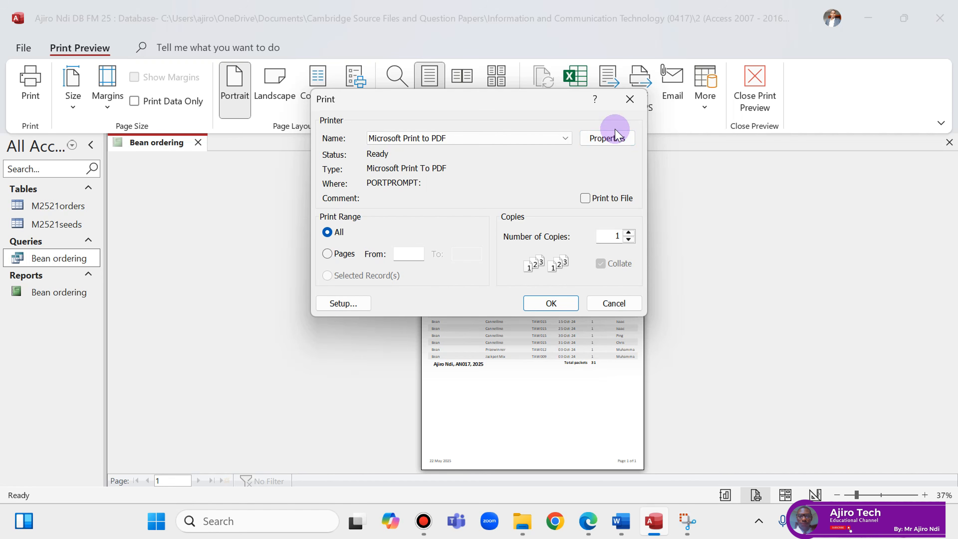
Review the Microsoft Print to PDF settings without changes and confirm printing the report.
click(612, 144)
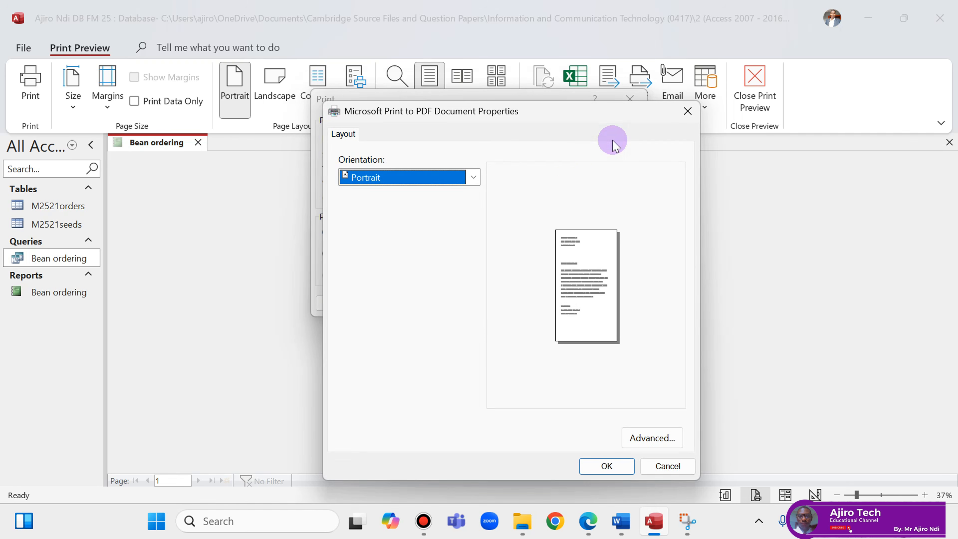
click(645, 438)
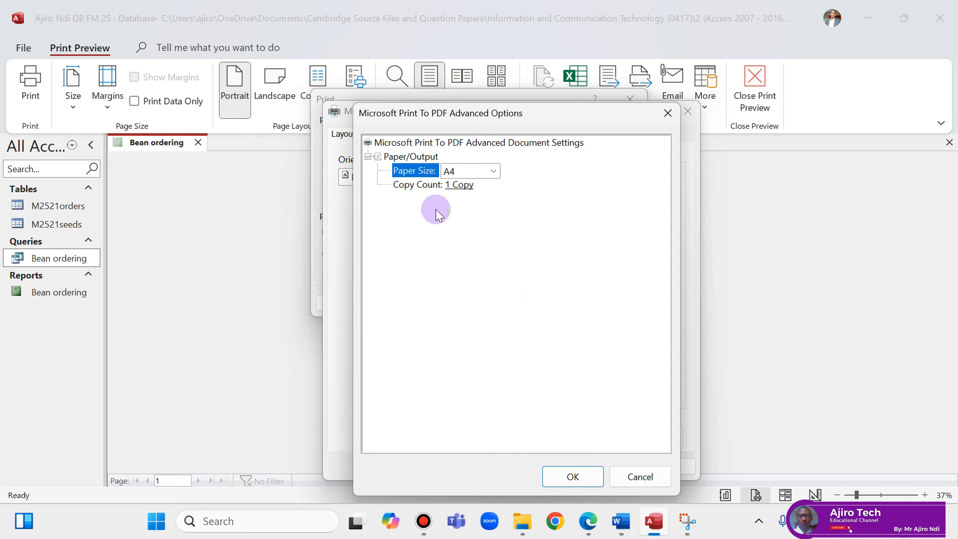
click(624, 476)
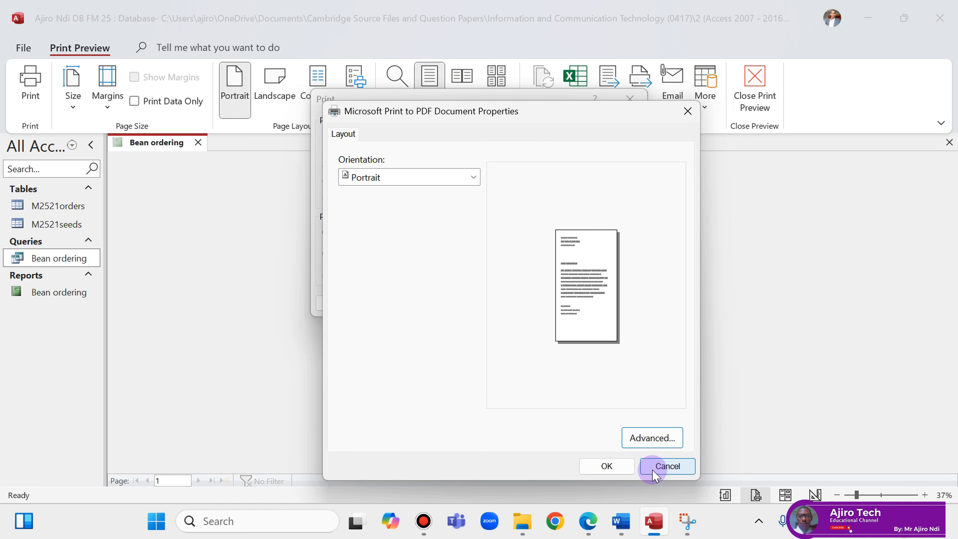
click(667, 466)
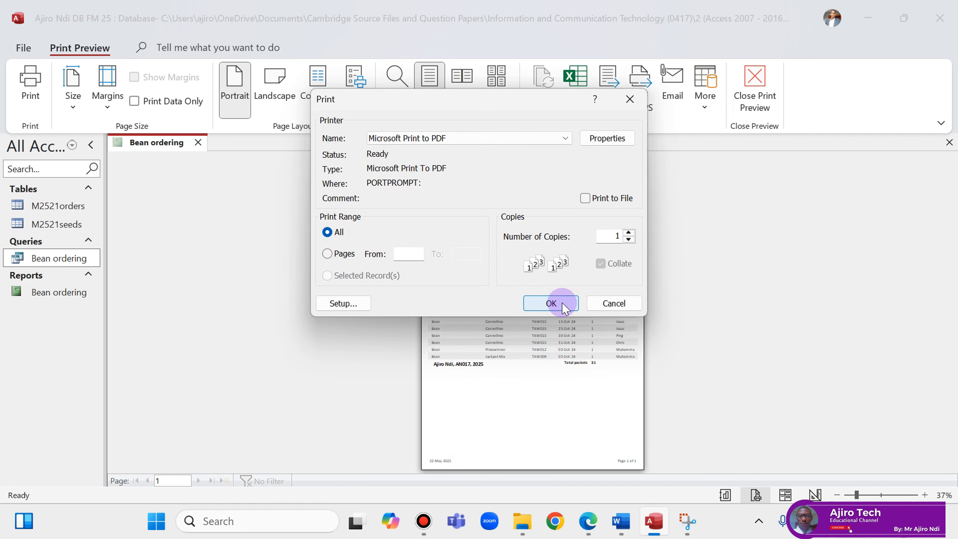
click(545, 302)
Browse into Cambridge Source Files and Question Papers, then Information and Communication Technology, shown as large icons.
scroll(662, 271, down, 3)
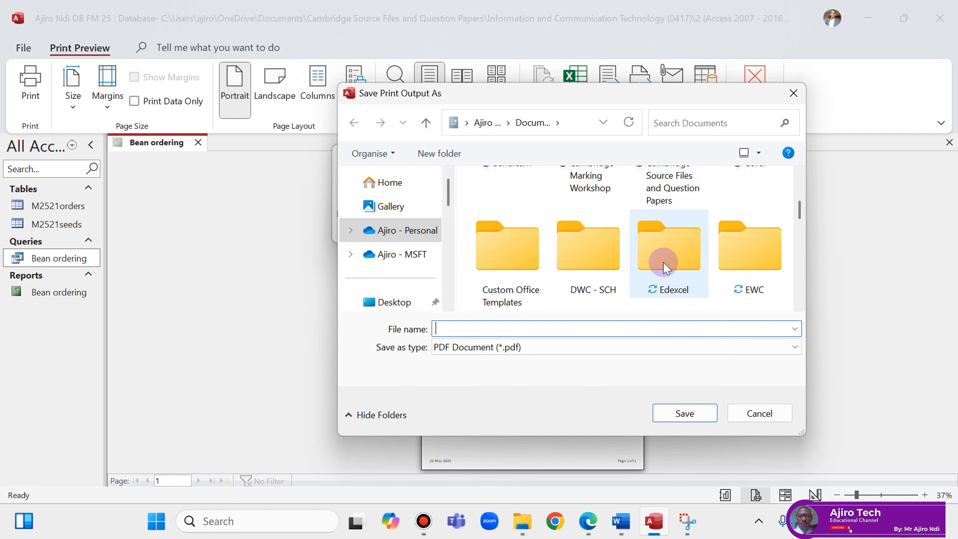
scroll(687, 256, up, 3)
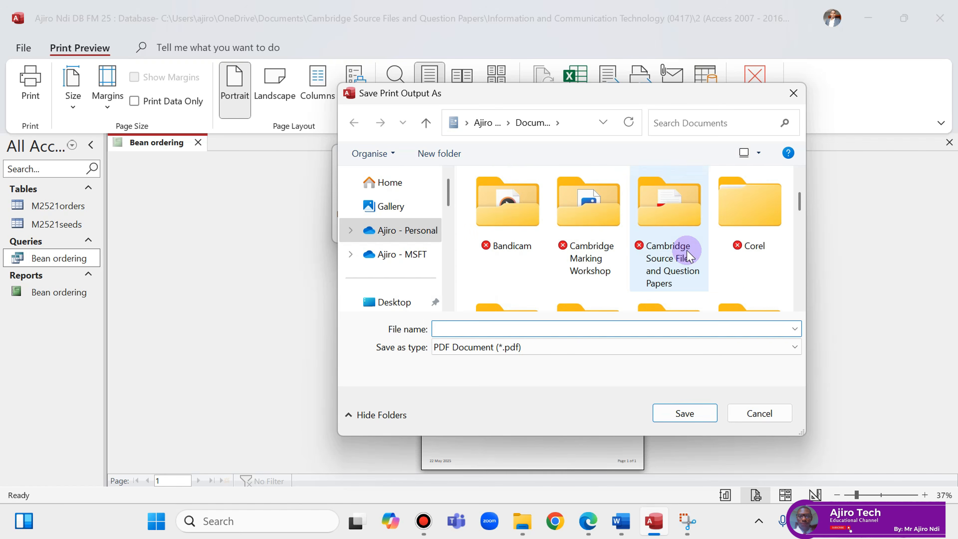
scroll(676, 249, down, 2)
double_click(672, 247)
scroll(621, 246, up, 3)
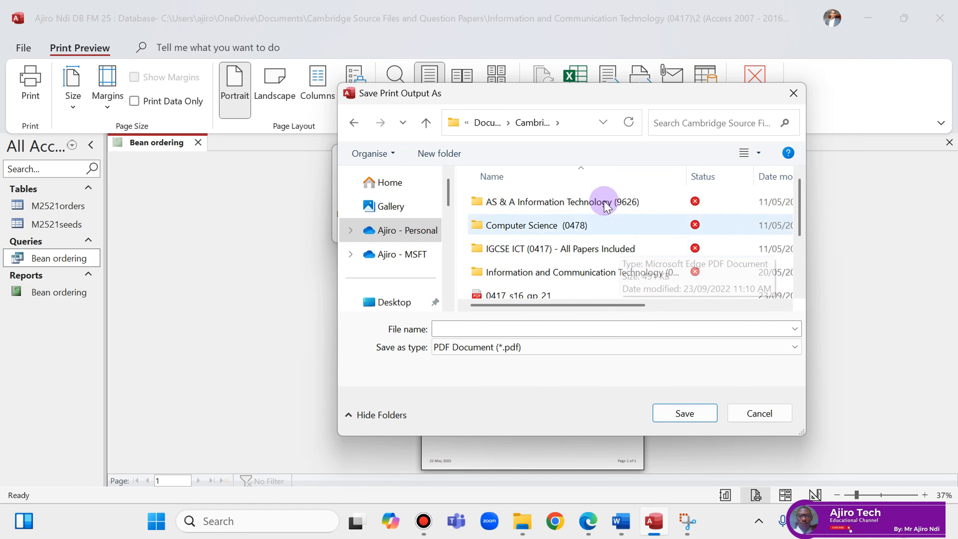
click(743, 153)
click(744, 153)
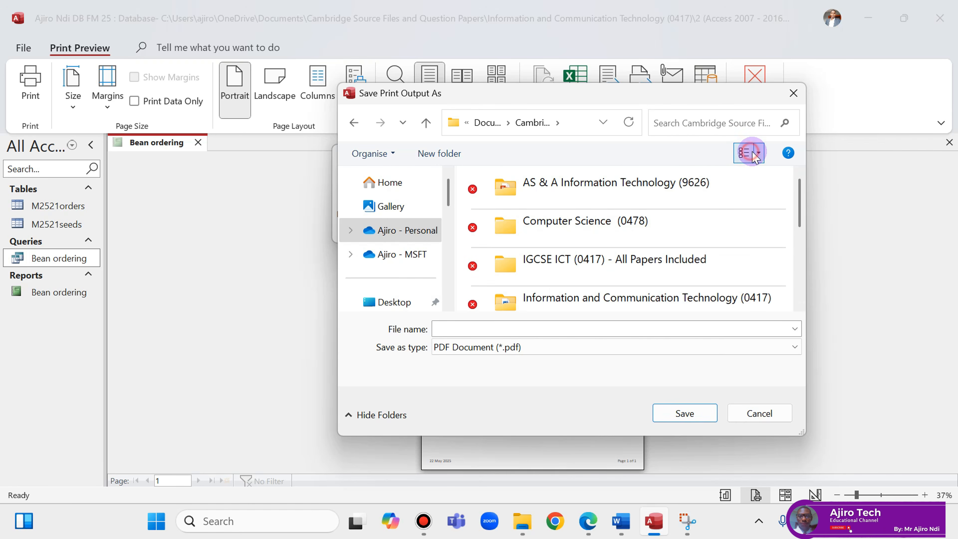
click(759, 152)
click(830, 43)
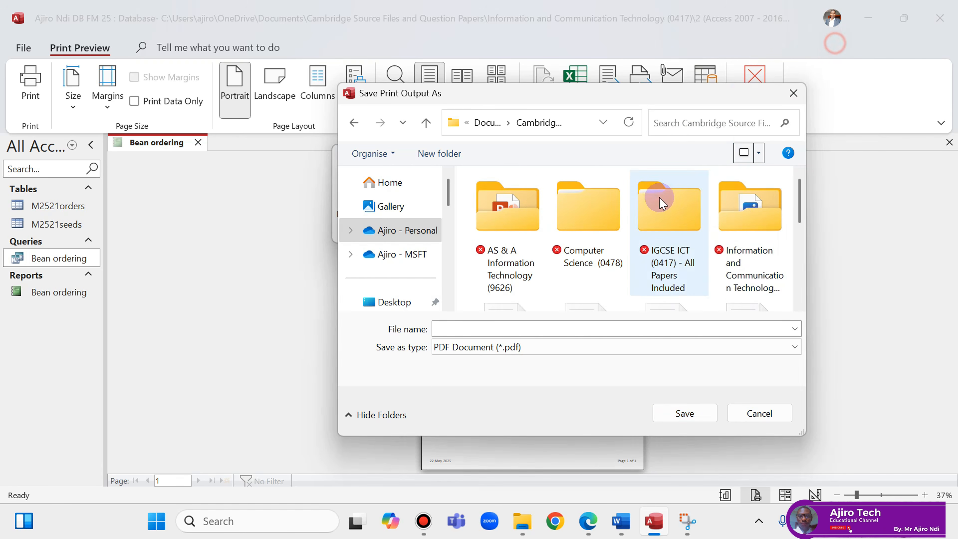
double_click(760, 225)
Open 2025 > Feb_Mar 2025 > 0417_m25_sf_21 and save the PDF as Database Report.
scroll(610, 228, down, 1)
scroll(610, 228, down, 2)
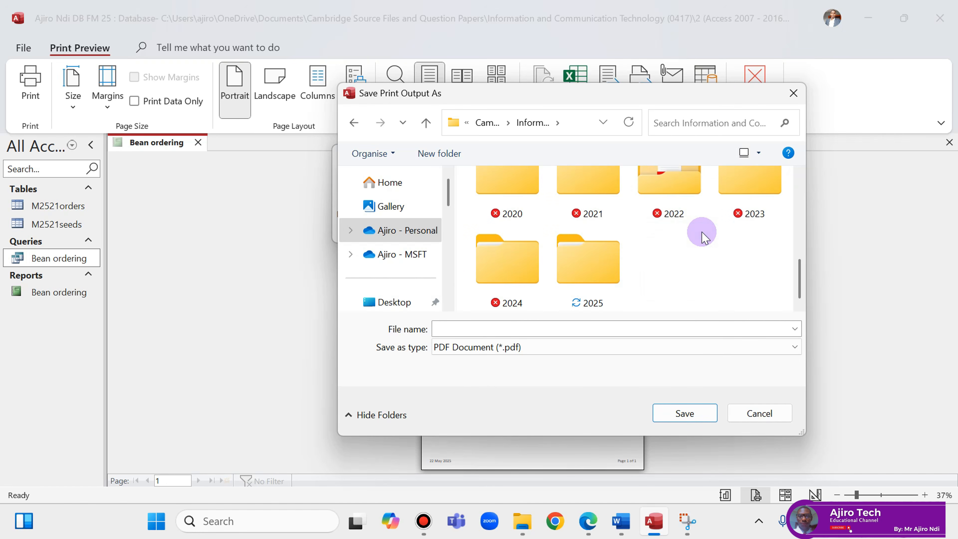
double_click(591, 252)
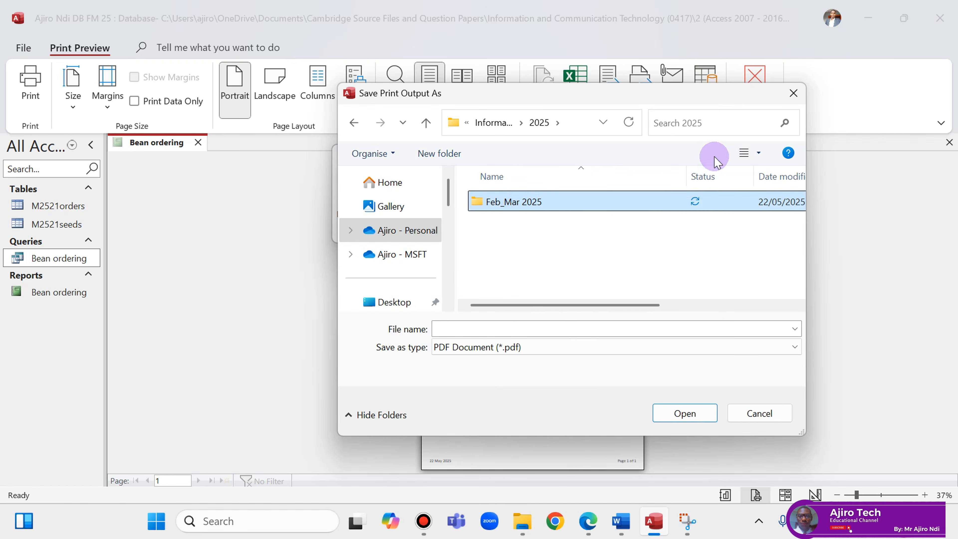
click(755, 155)
click(835, 60)
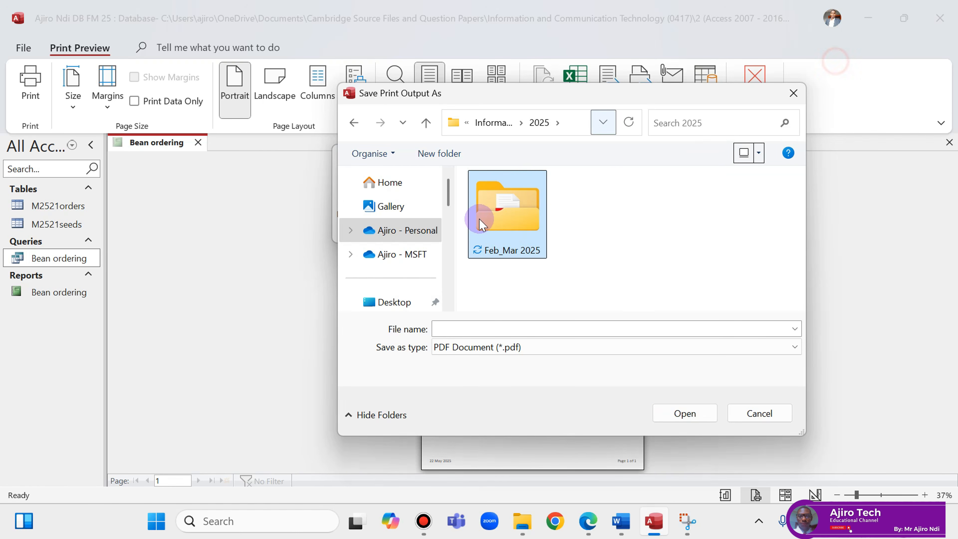
double_click(502, 237)
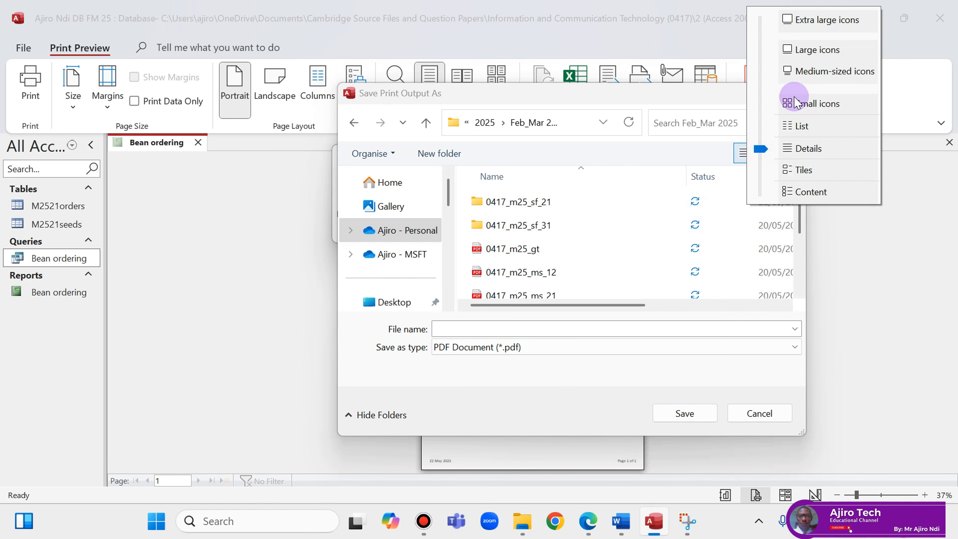
click(808, 50)
double_click(517, 236)
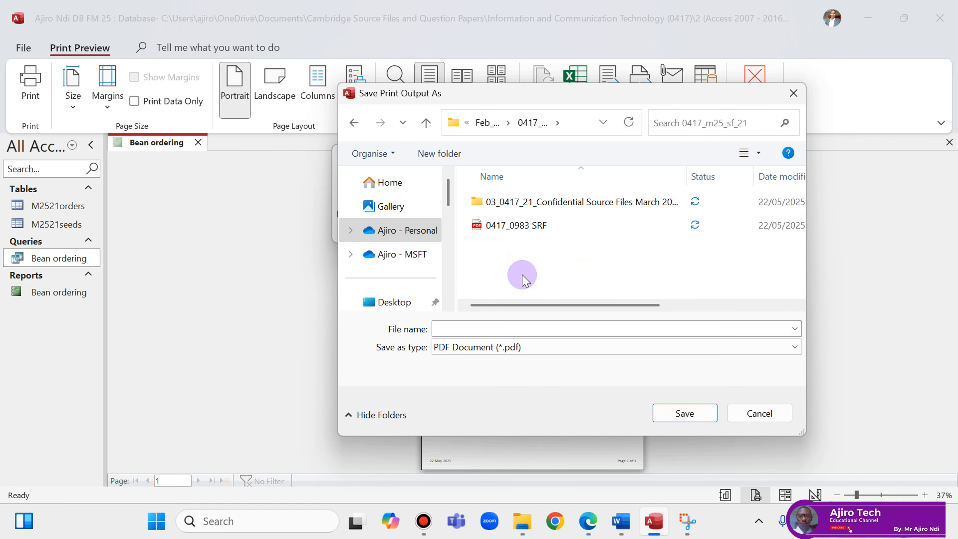
click(475, 328)
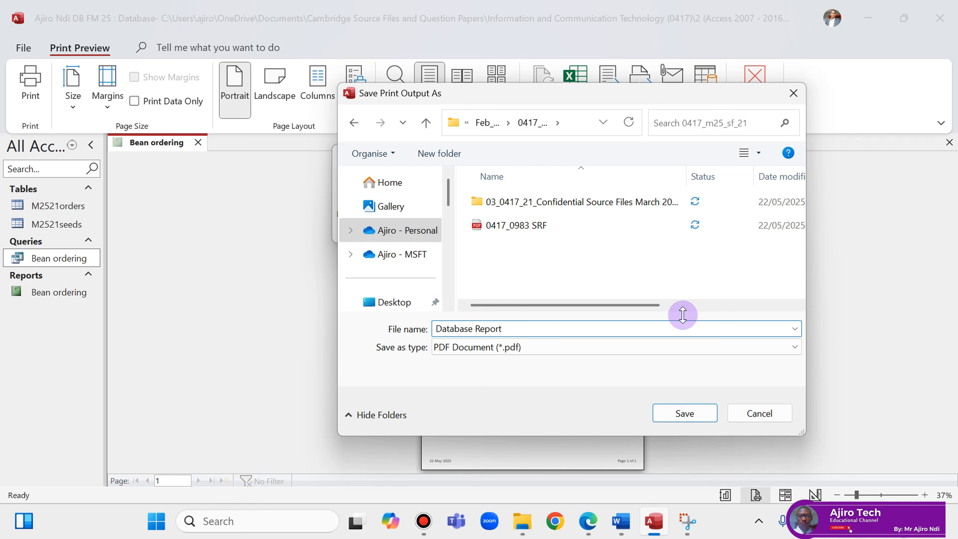
click(696, 414)
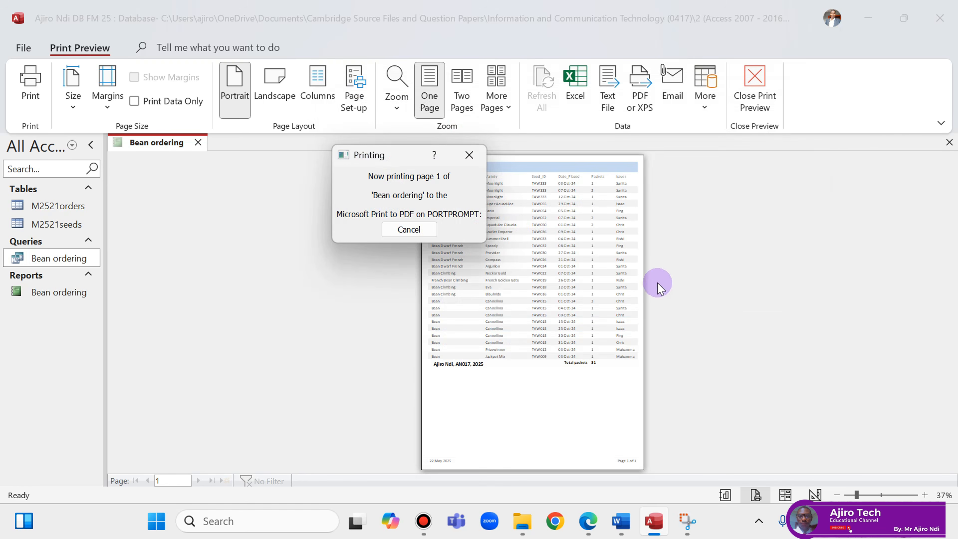
Compare with the question paper and zoom into the preview to verify the Total packets value.
click(588, 520)
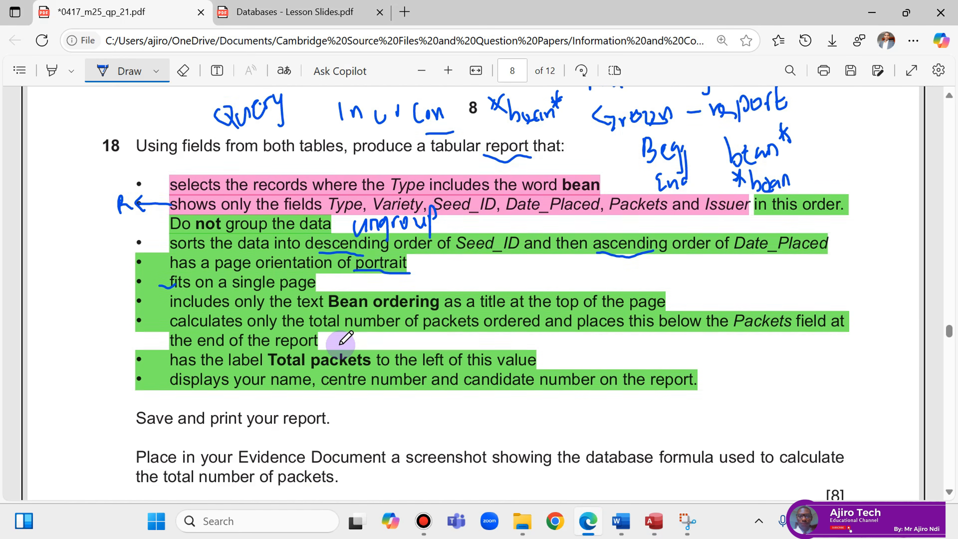
scroll(345, 338, down, 3)
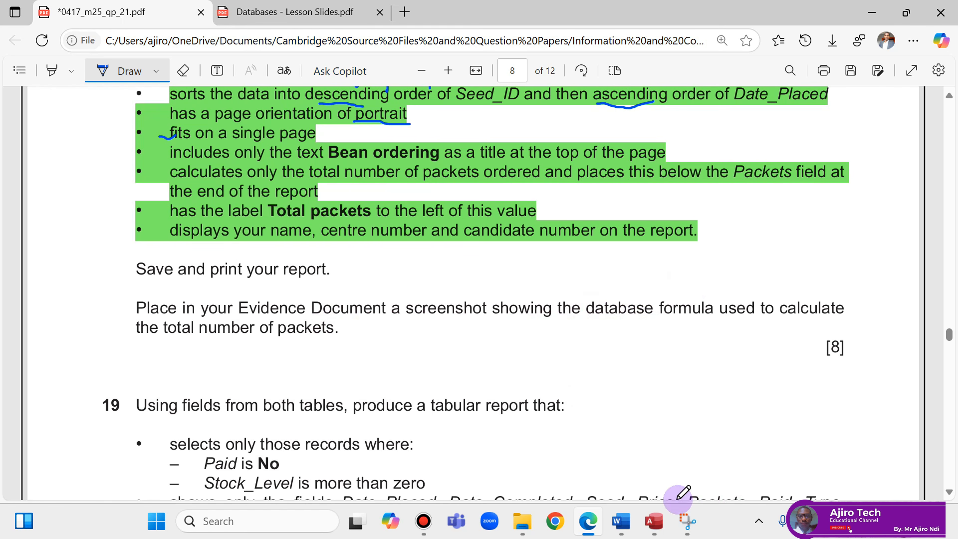
click(646, 520)
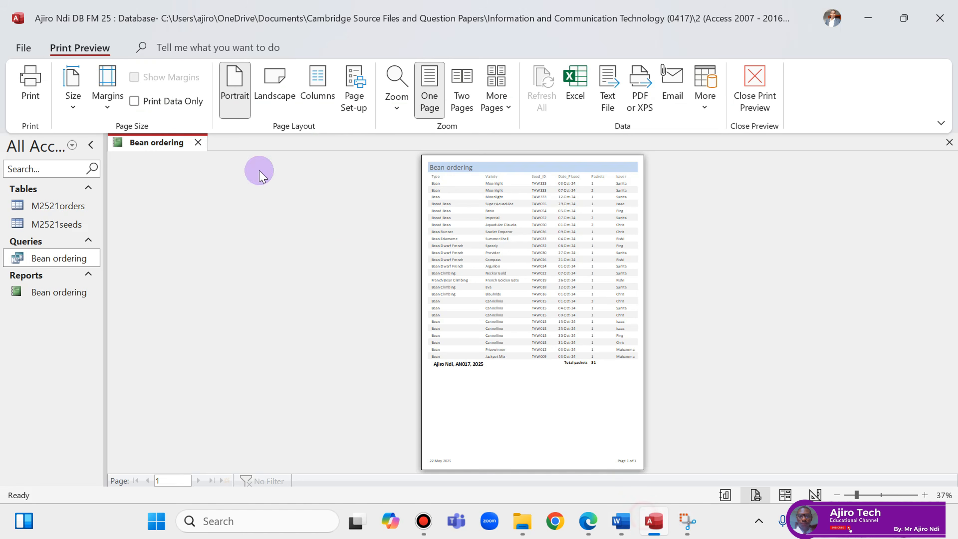
right_click(147, 143)
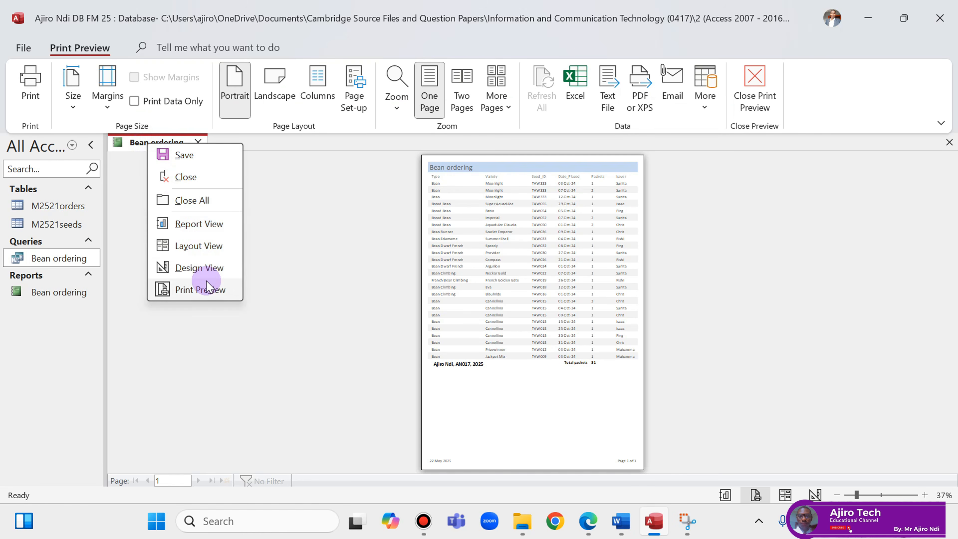
click(925, 495)
click(925, 495)
click(925, 495)
click(925, 495)
click(344, 300)
click(539, 282)
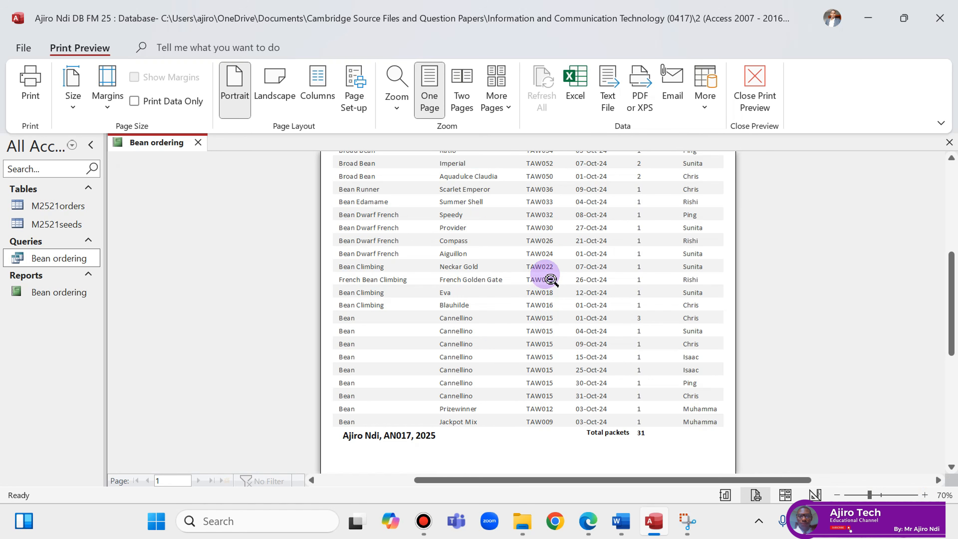
scroll(550, 279, up, 4)
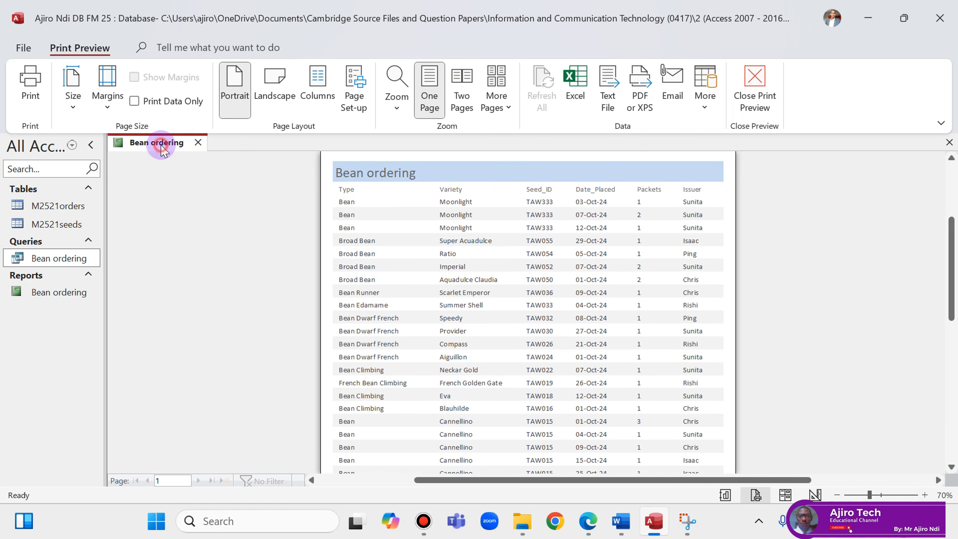
Open the report in Design View and snip the Total packets =Sum([Packets]) formula area.
right_click(163, 148)
click(210, 271)
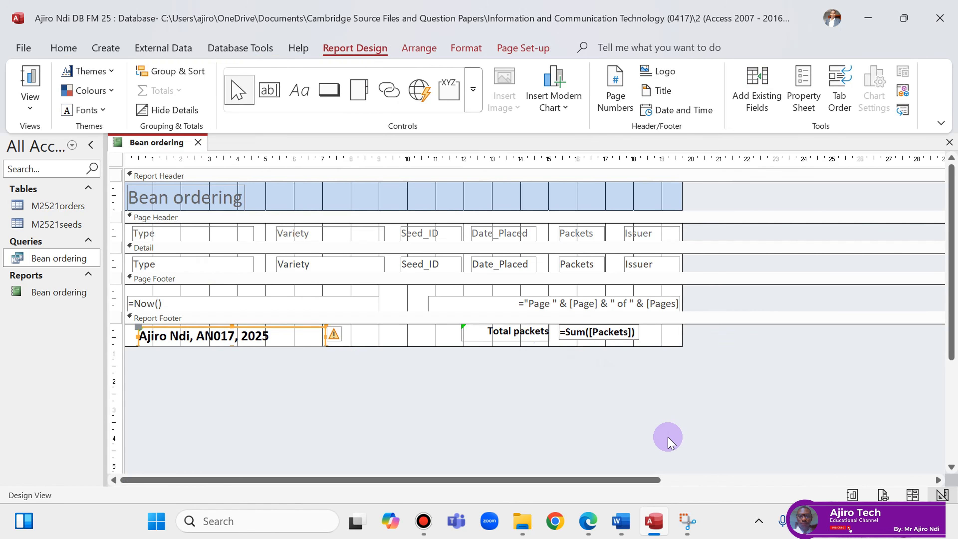
click(688, 520)
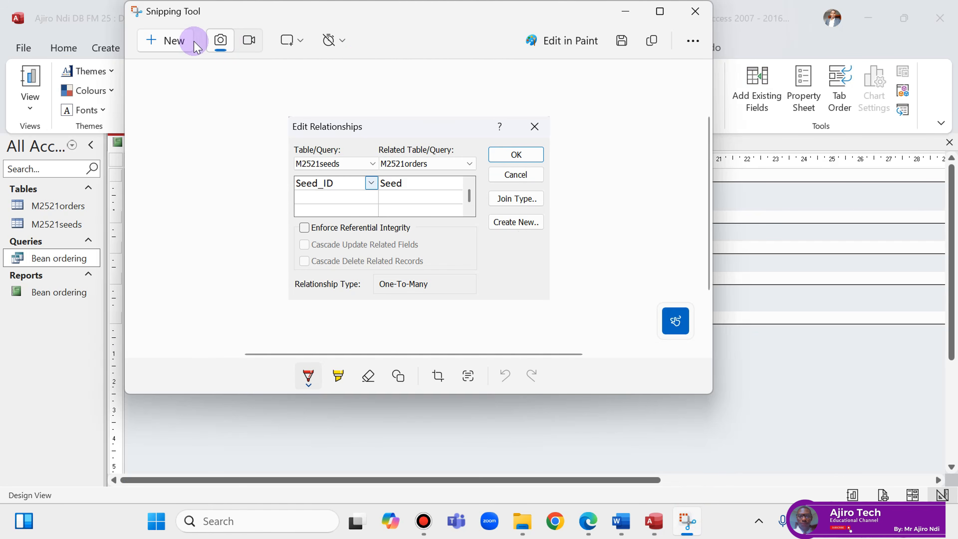
click(203, 42)
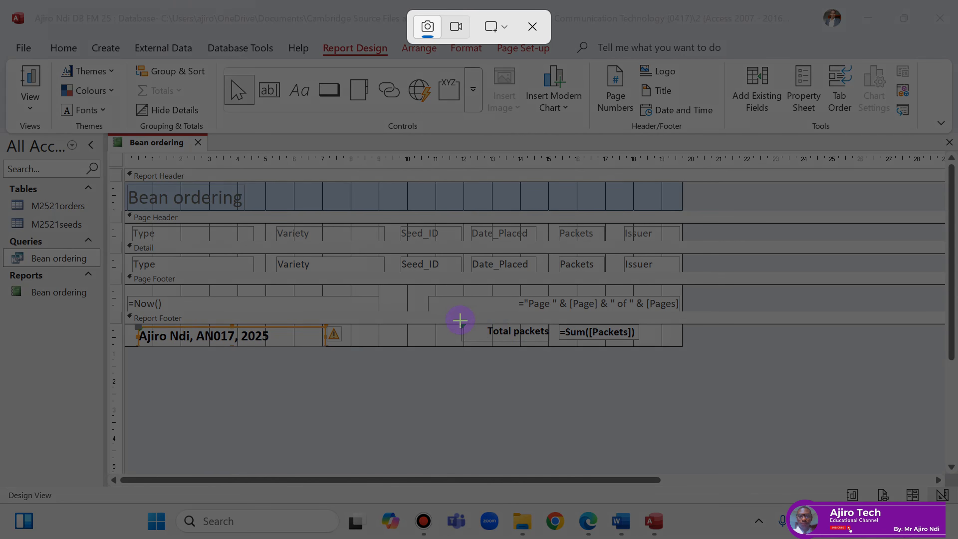
drag(459, 322, 646, 349)
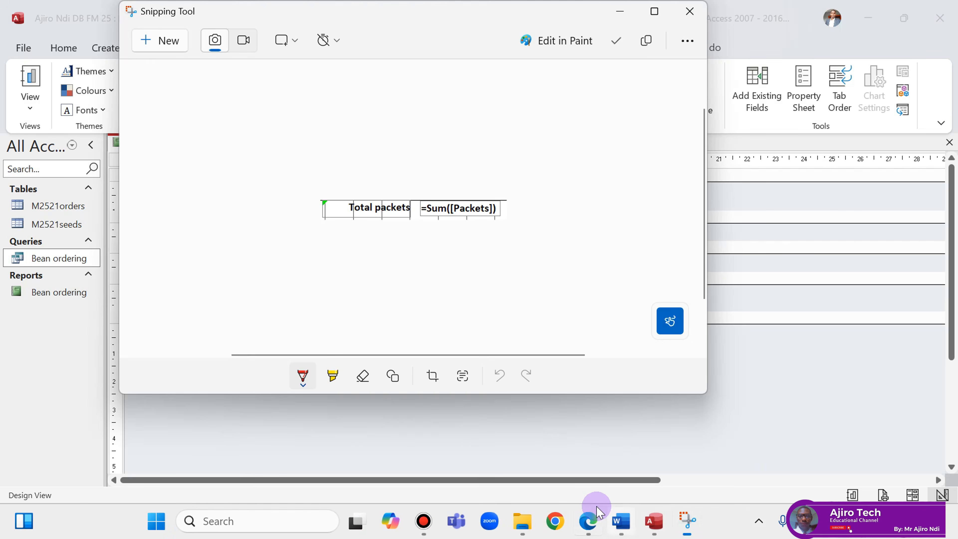
click(584, 507)
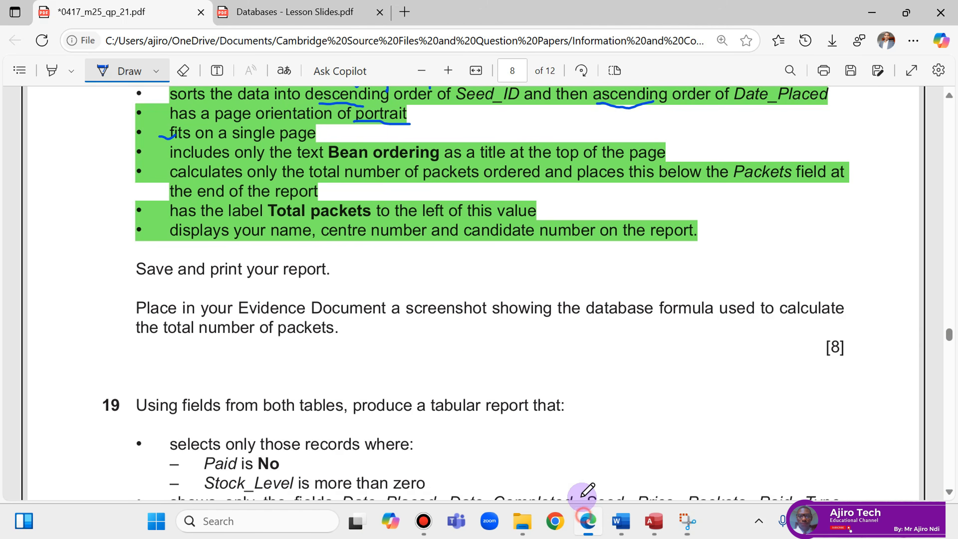
Paste the formula screenshot on a new line under Step 18 evidence, keeping source formatting.
click(628, 529)
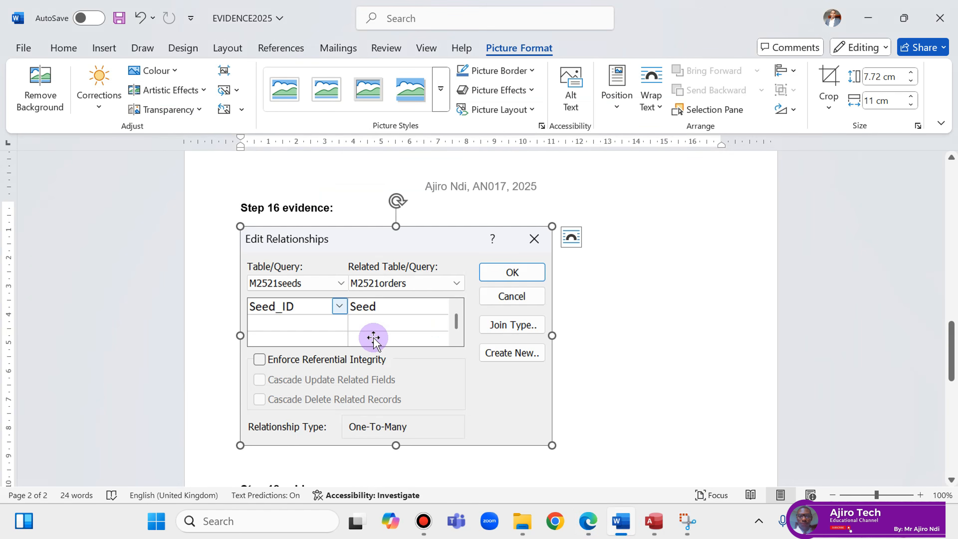
scroll(374, 336, down, 4)
click(367, 317)
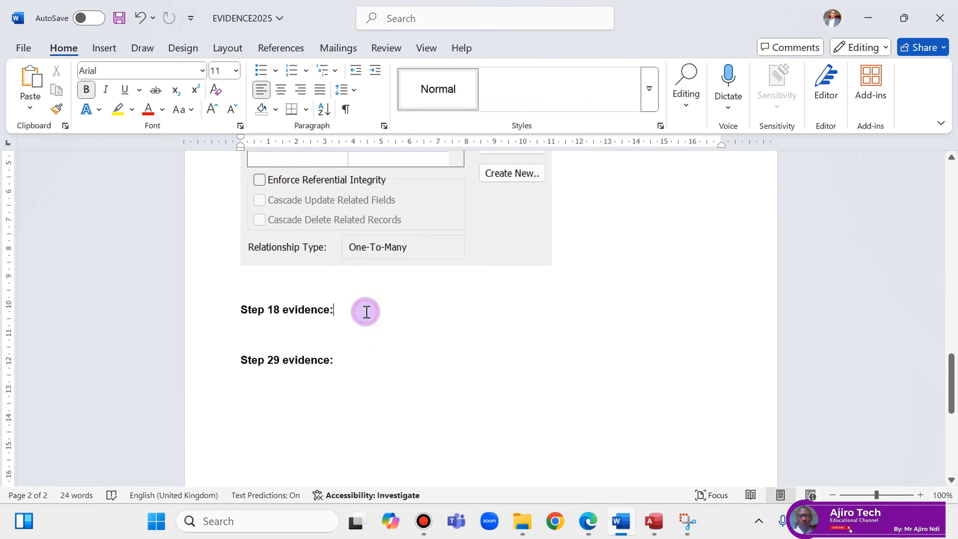
key(Return)
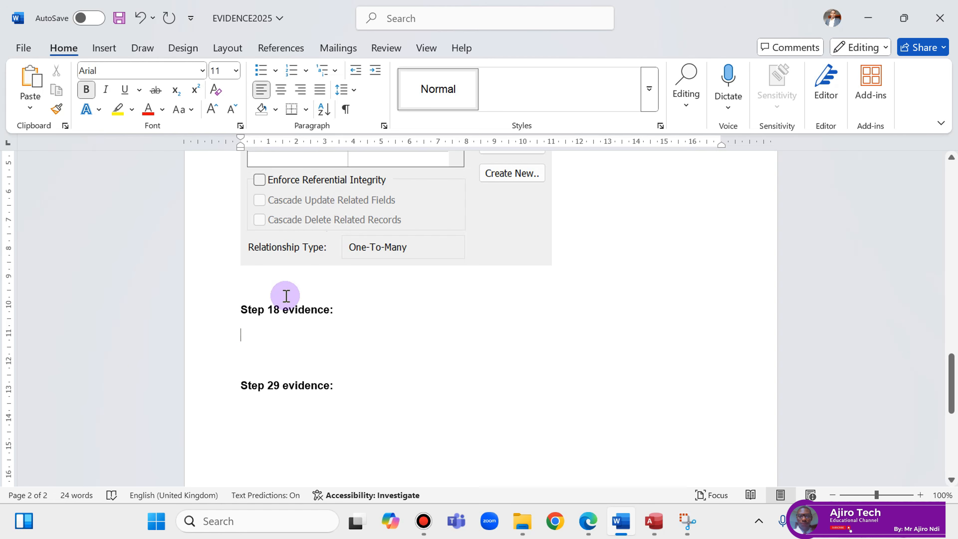
right_click(237, 337)
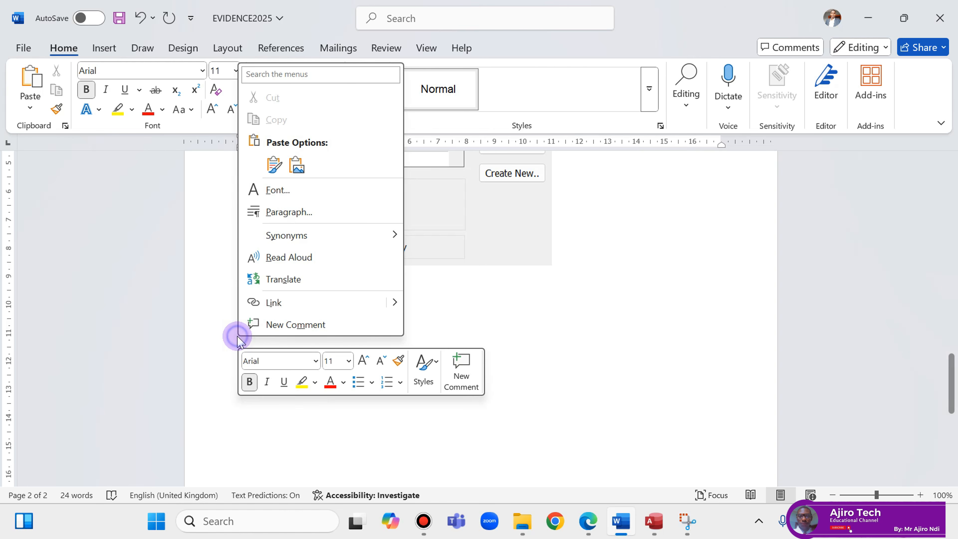
click(274, 164)
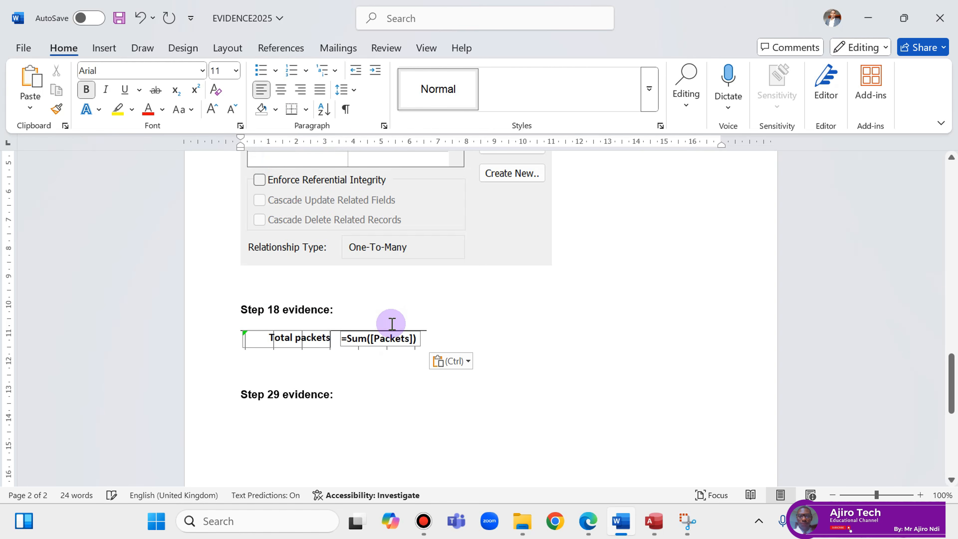
Enlarge the pasted formula picture to 11 cm wide.
click(392, 339)
click(519, 48)
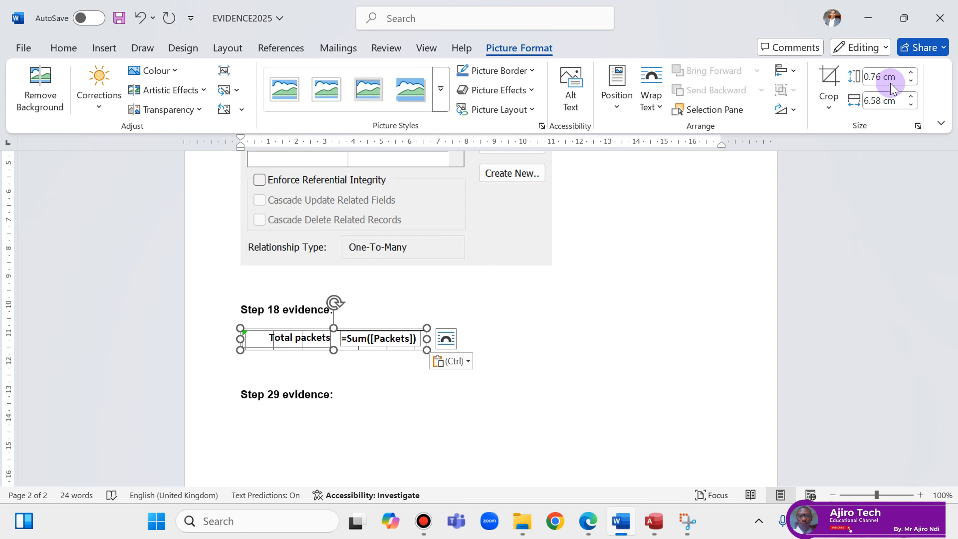
click(911, 97)
click(911, 97)
click(911, 98)
click(911, 97)
click(912, 97)
click(912, 97)
click(912, 97)
click(912, 98)
click(914, 96)
click(913, 96)
click(913, 95)
click(913, 96)
click(913, 96)
click(913, 96)
click(913, 96)
click(913, 96)
click(914, 95)
click(913, 96)
click(913, 96)
click(913, 96)
click(913, 96)
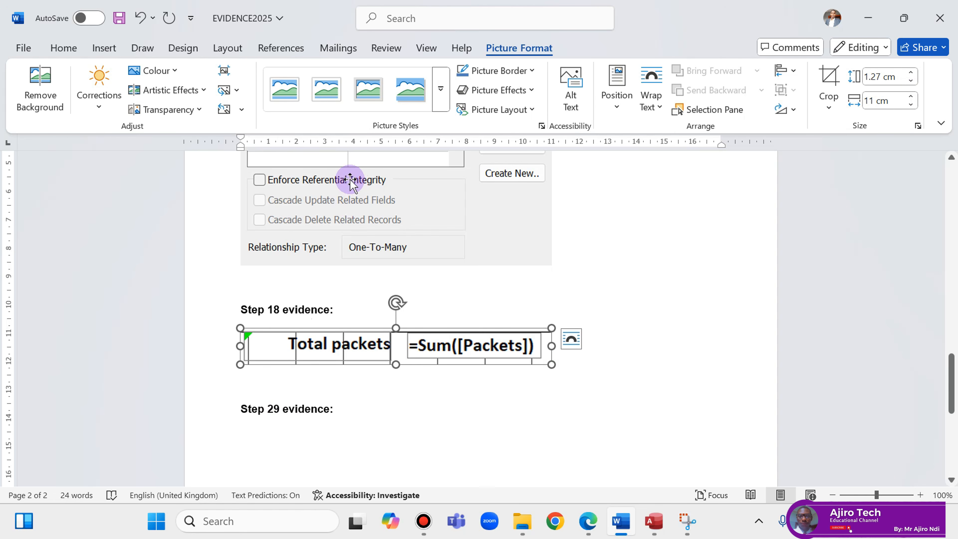
Save the EVIDENCE2025 document and move on to question 19.
click(115, 24)
click(588, 521)
scroll(420, 329, down, 3)
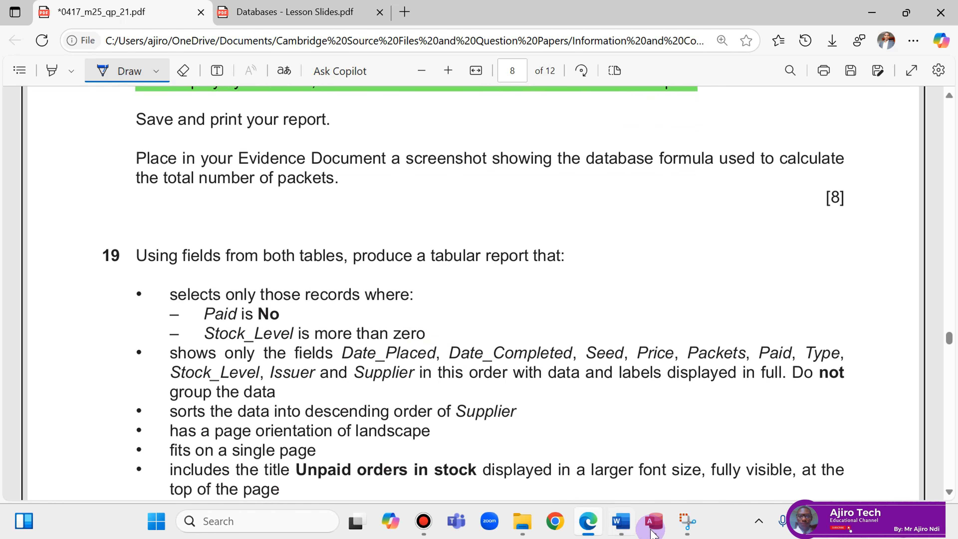
Close the Bean ordering report tab, leaving no objects open in Access.
click(654, 521)
right_click(173, 151)
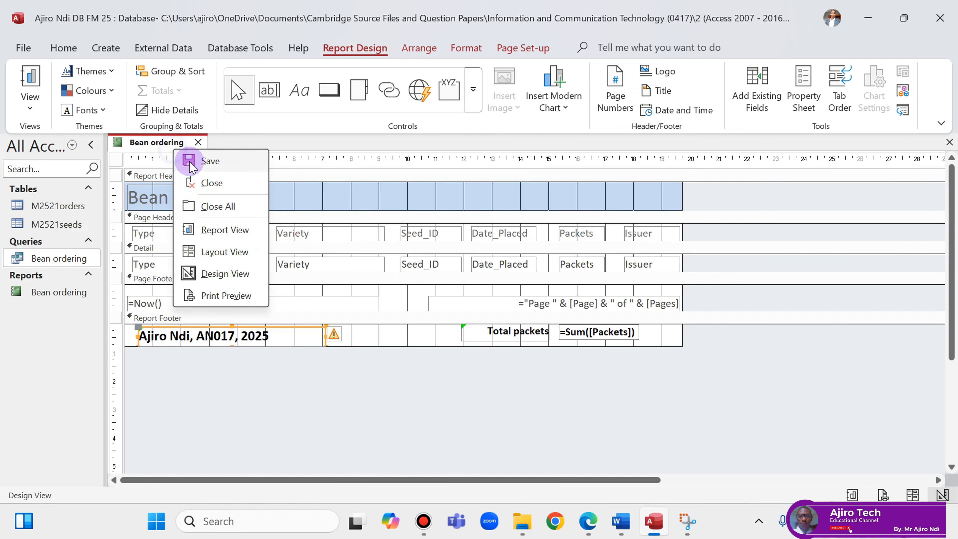
right_click(171, 150)
click(200, 181)
click(588, 520)
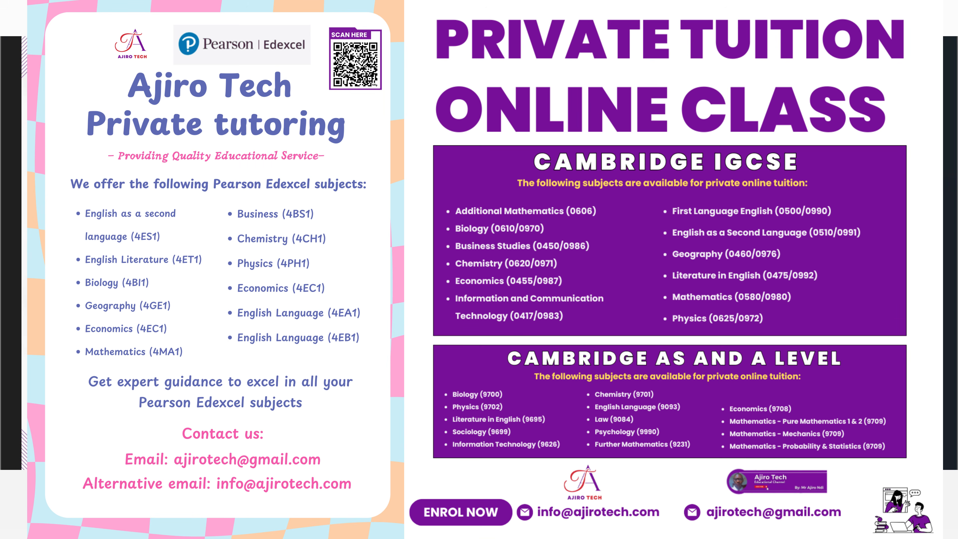
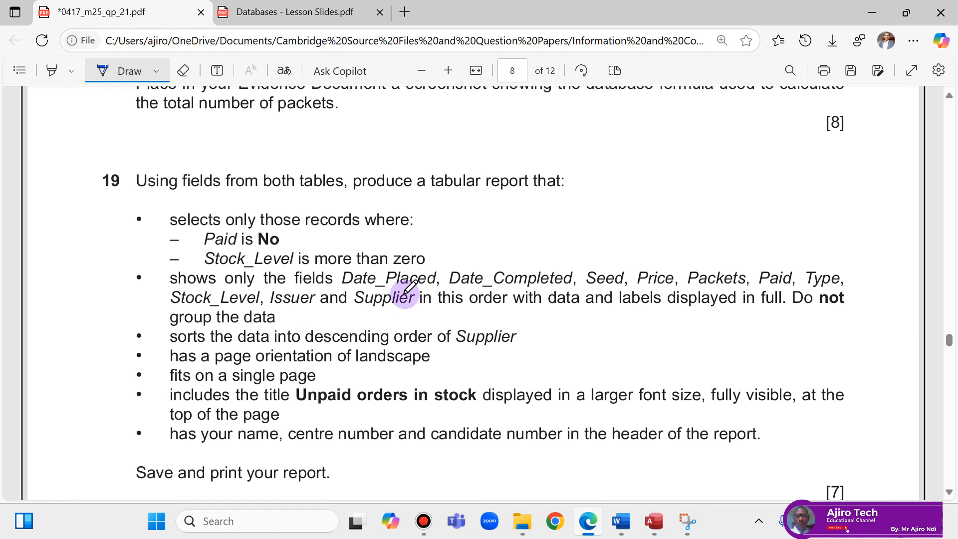
Highlight question 19's three selection criteria and the required-field list in pink.
click(54, 75)
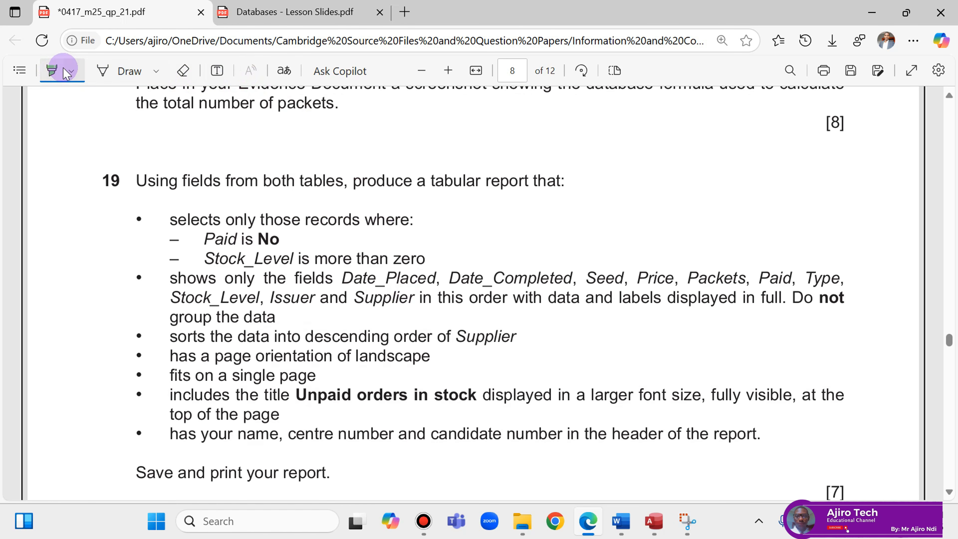
click(71, 72)
scroll(689, 266, up, 10)
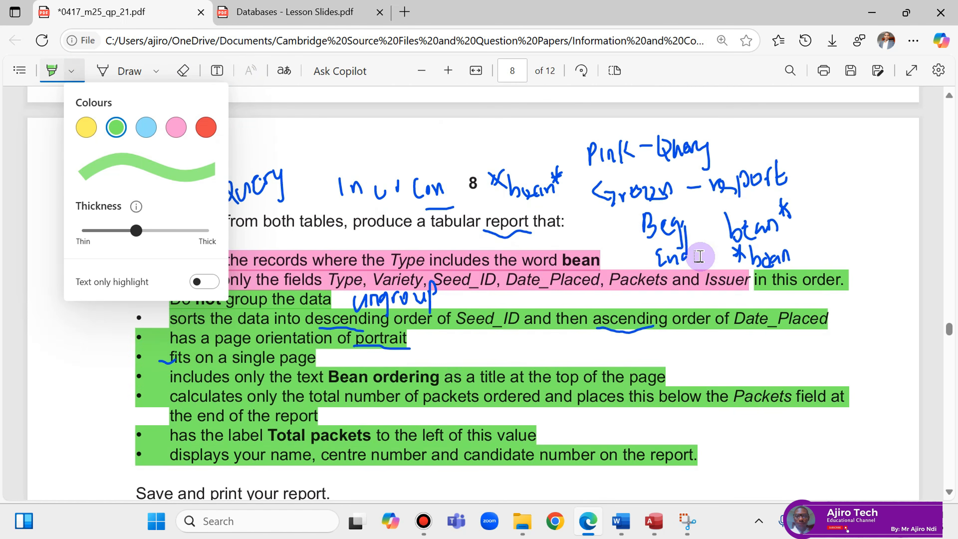
click(176, 127)
scroll(430, 195, down, 10)
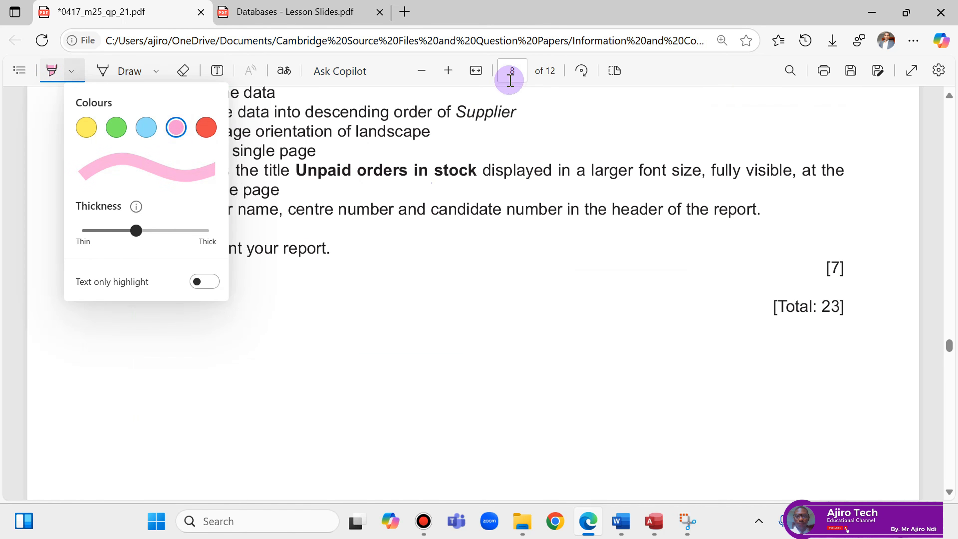
scroll(614, 123, up, 5)
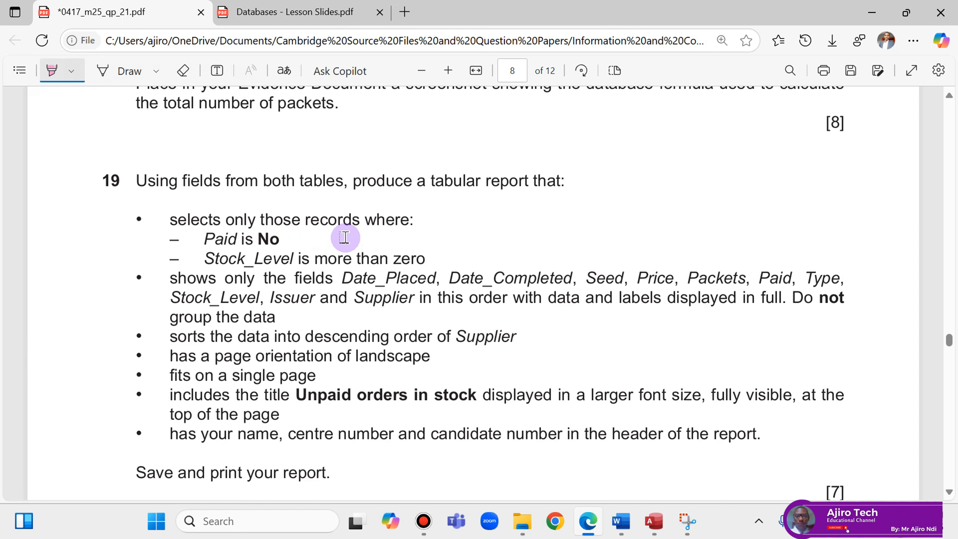
drag(168, 218, 423, 258)
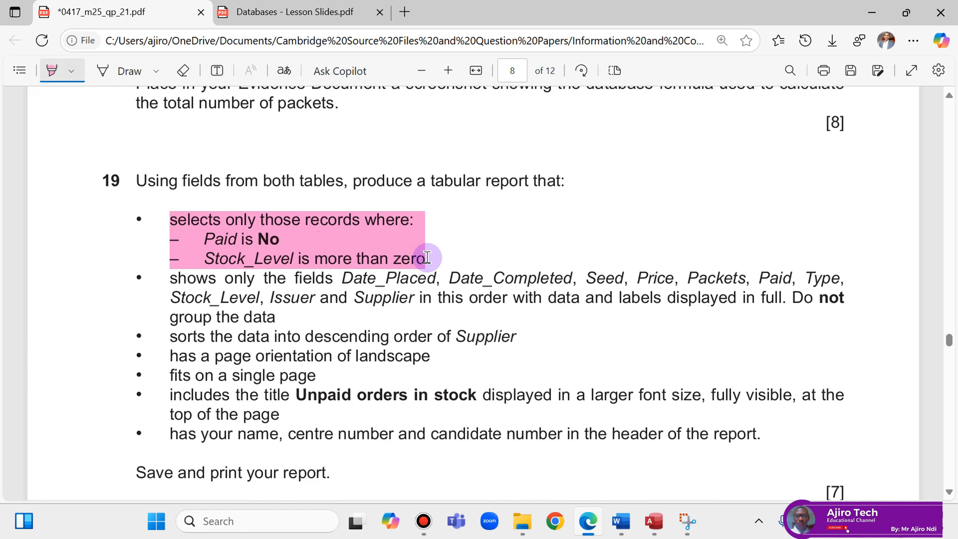
drag(171, 280, 416, 305)
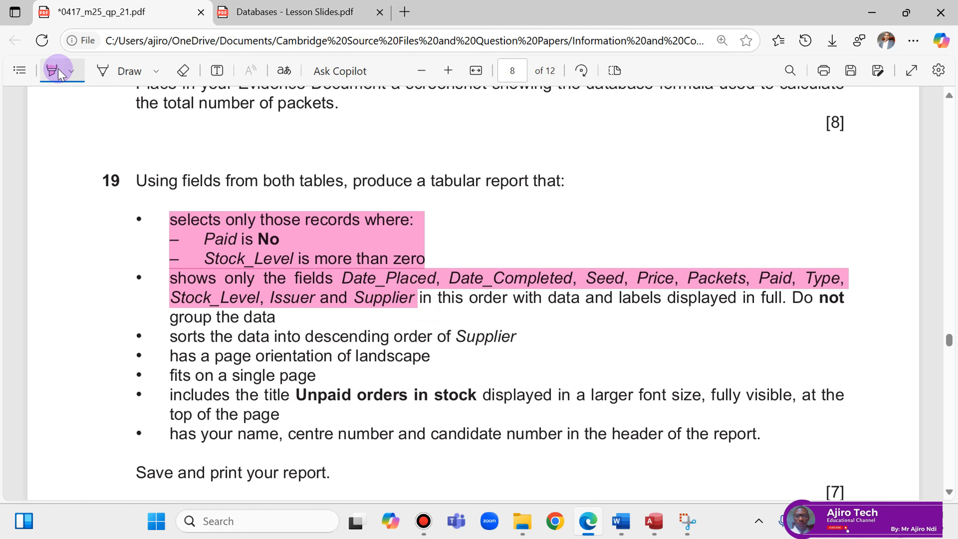
Highlight the last five report requirements and the rest of the fields bullet in green.
click(71, 76)
click(115, 127)
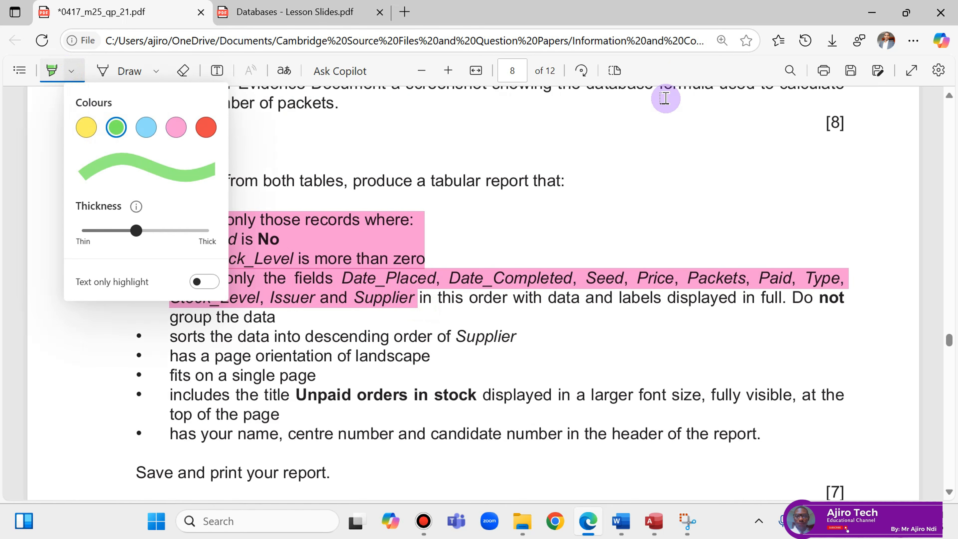
click(674, 73)
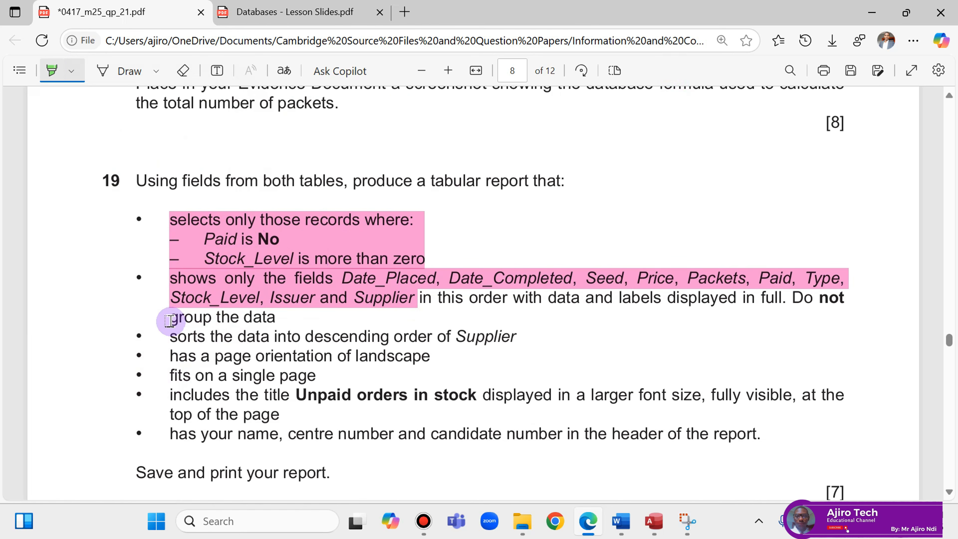
mouse_move(168, 333)
mouse_down()
mouse_move(490, 433)
mouse_move(784, 449)
mouse_up()
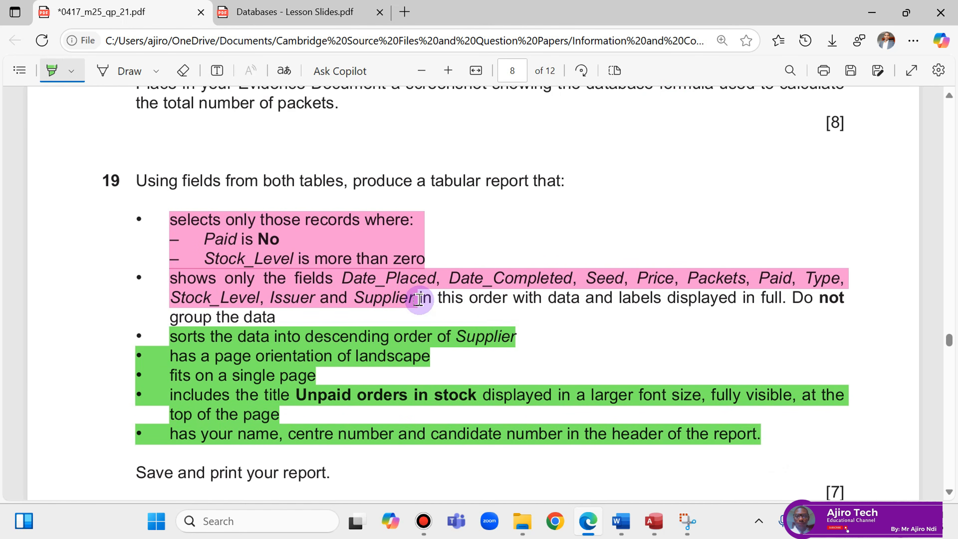
mouse_move(439, 300)
mouse_down()
mouse_move(658, 302)
mouse_move(246, 298)
mouse_move(276, 317)
mouse_up()
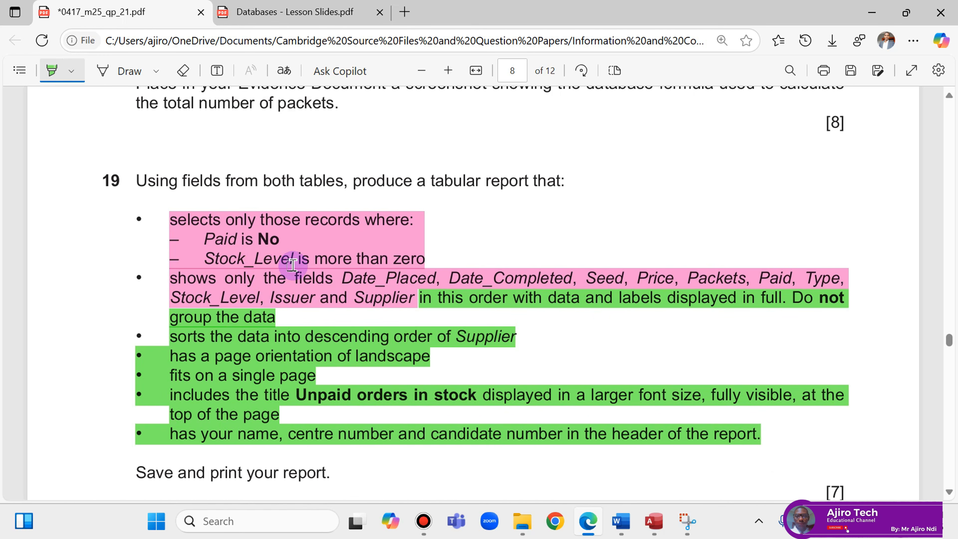
Ink an arrow beside the fields bullet, erasing a stray stroke.
click(113, 72)
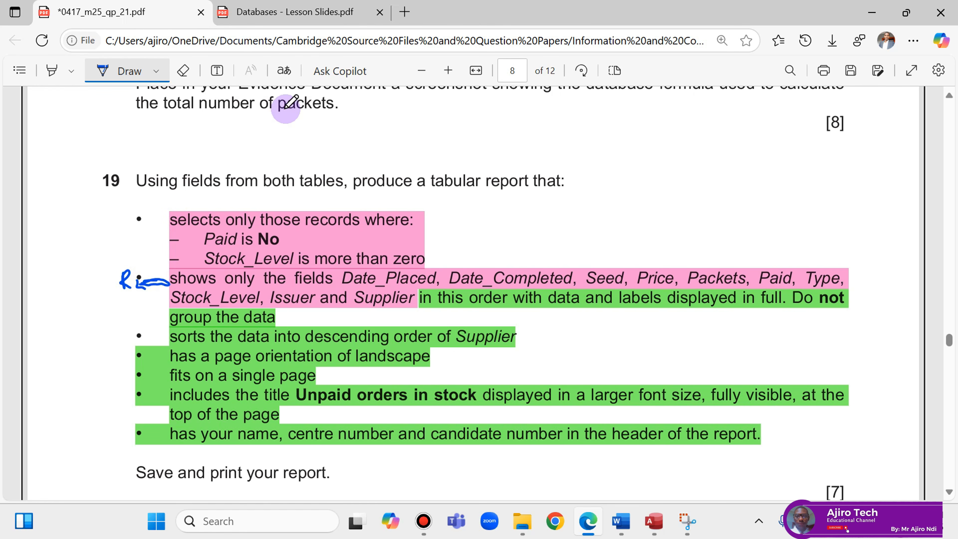
click(183, 71)
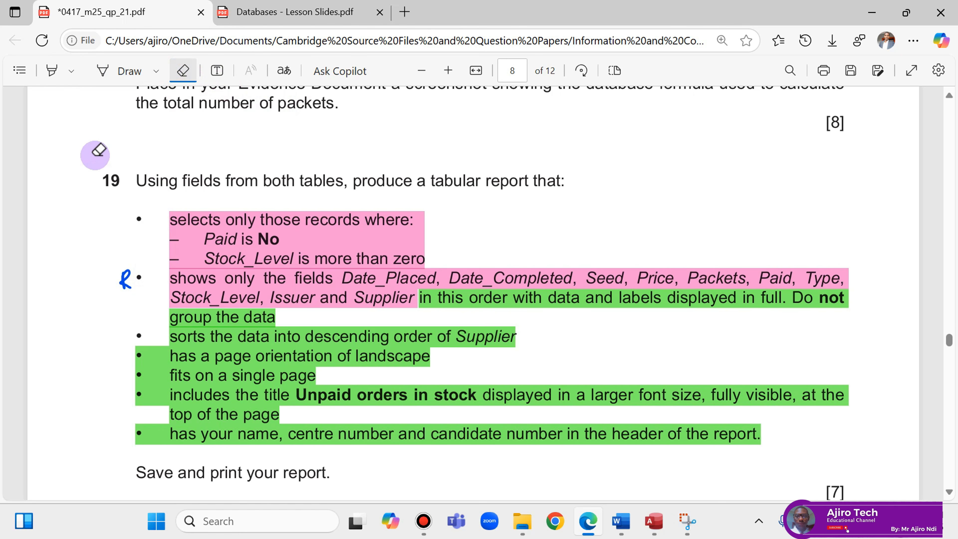
click(107, 71)
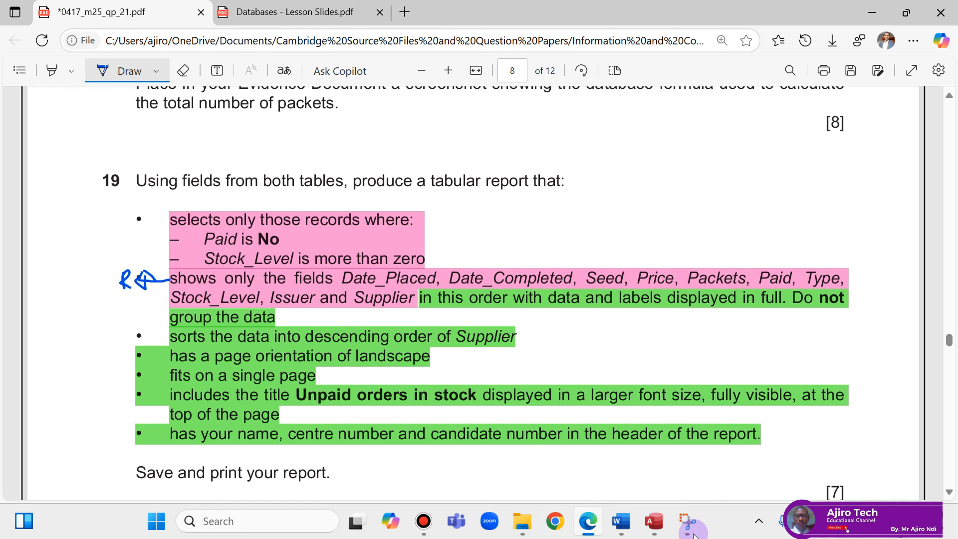
click(645, 531)
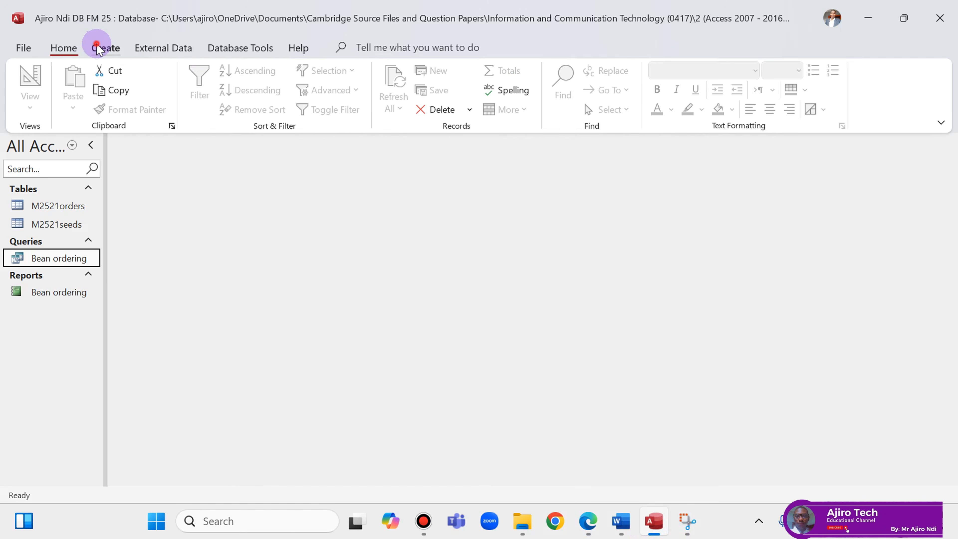
Start a new query design and add M2521orders and M2521seeds, underlining both tables in the question.
click(105, 47)
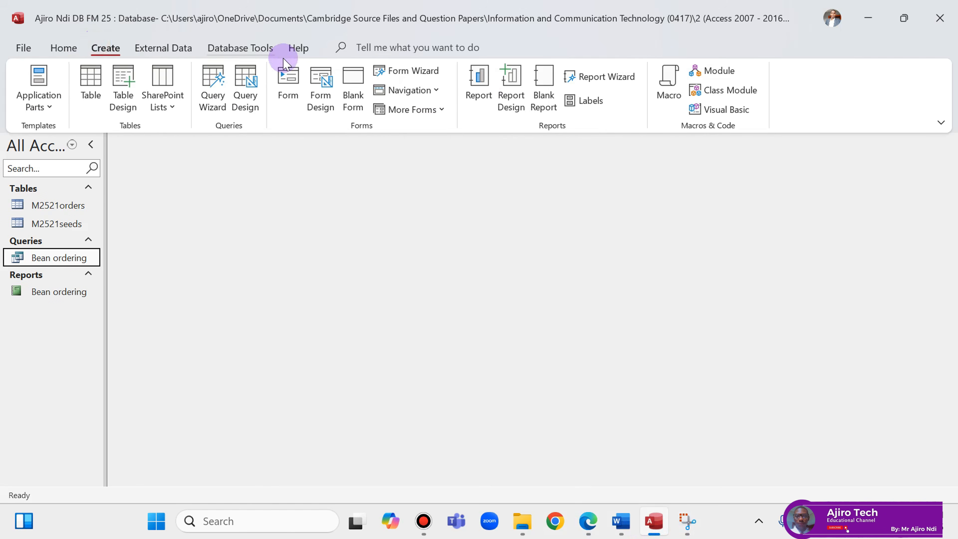
click(249, 100)
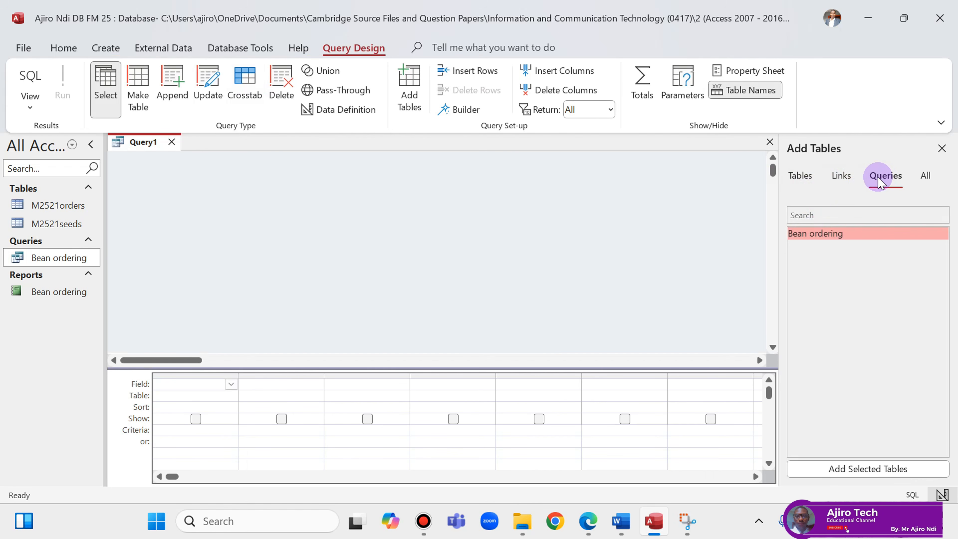
click(799, 176)
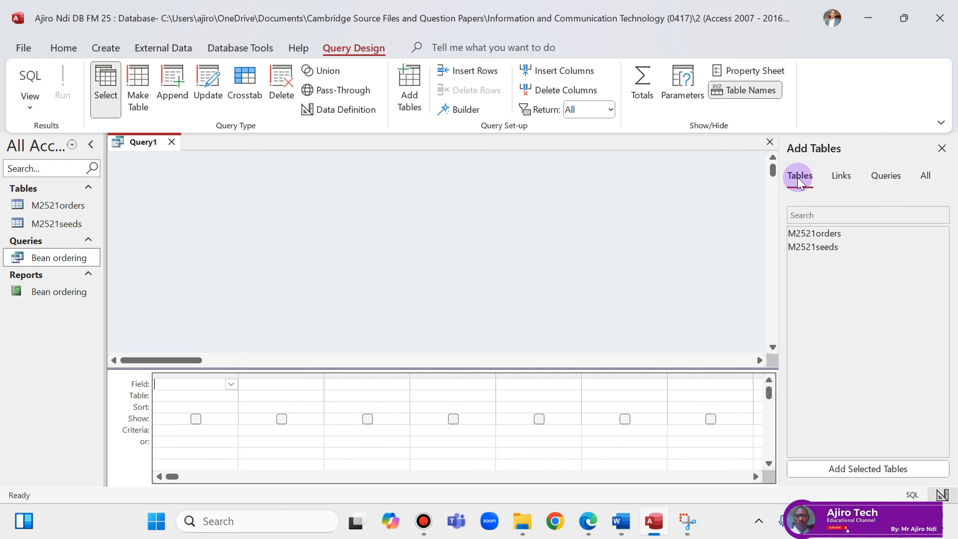
click(588, 520)
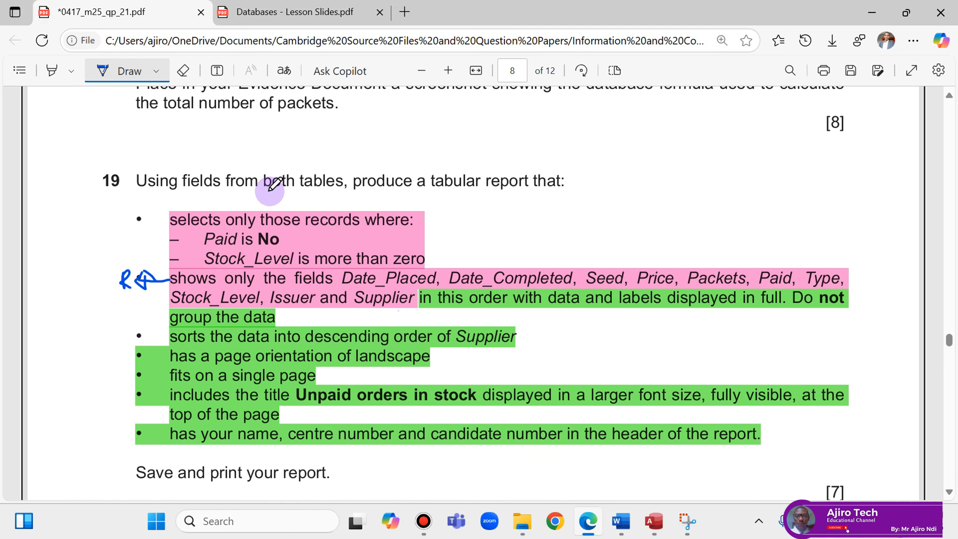
drag(287, 193, 340, 196)
click(648, 523)
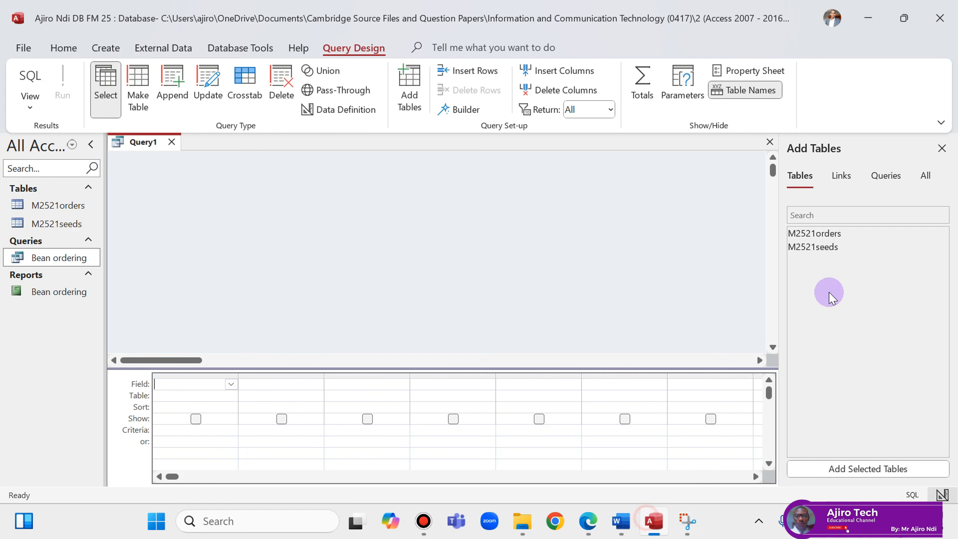
double_click(825, 232)
double_click(828, 248)
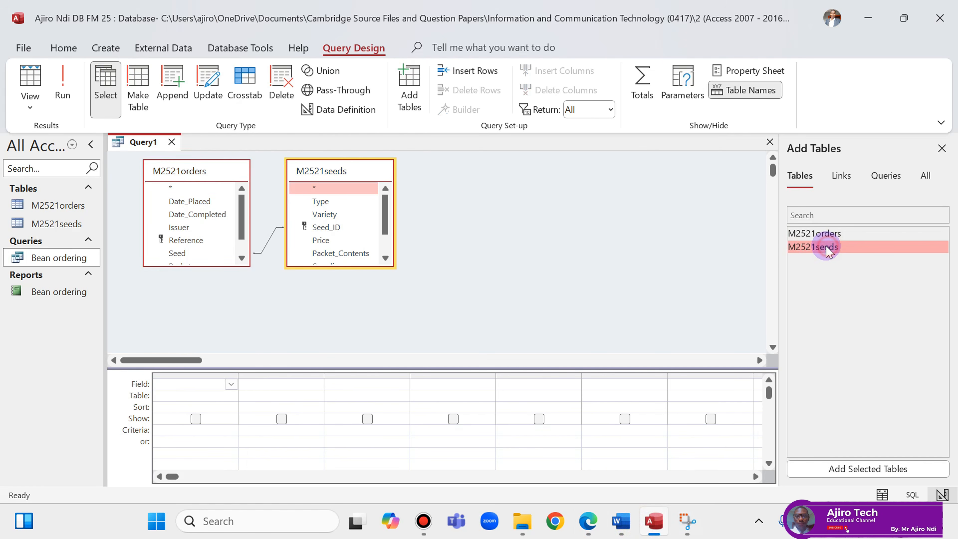
Place M2521seeds left of M2521orders and enlarge both field lists to show every field.
drag(188, 168, 452, 200)
drag(336, 170, 198, 177)
drag(479, 174, 352, 183)
drag(222, 275, 222, 319)
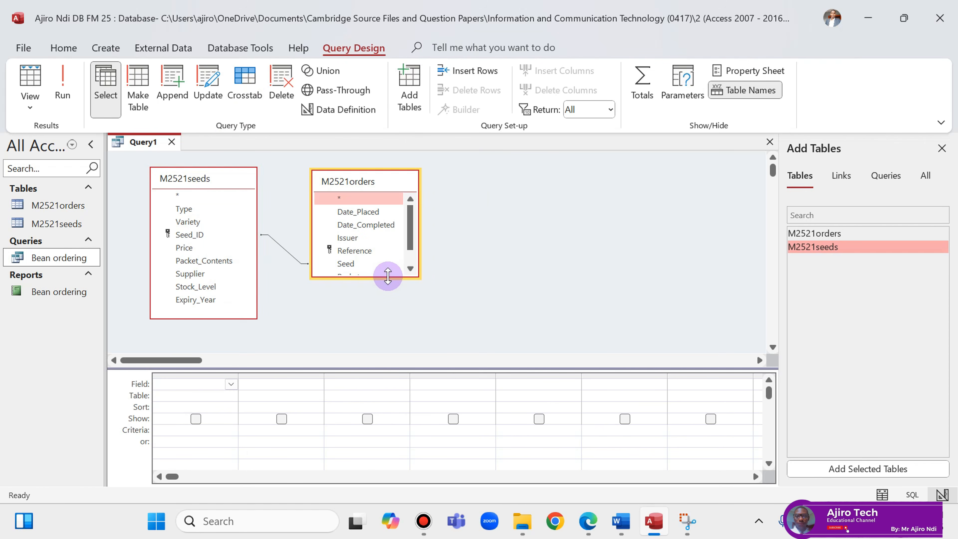
drag(388, 275, 388, 302)
click(591, 519)
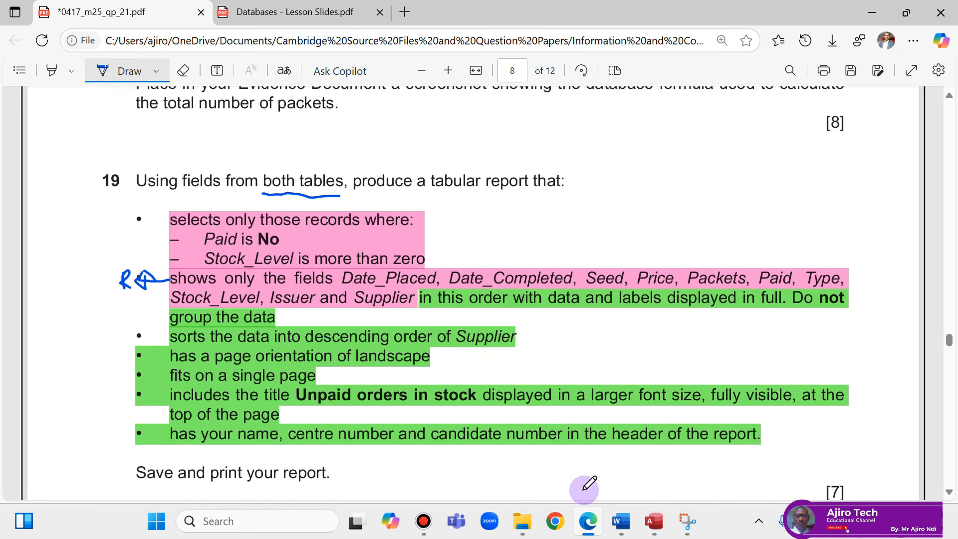
Add Date_Placed, Date_Completed, Seed and Price as the first four query columns.
click(589, 520)
drag(343, 212, 215, 389)
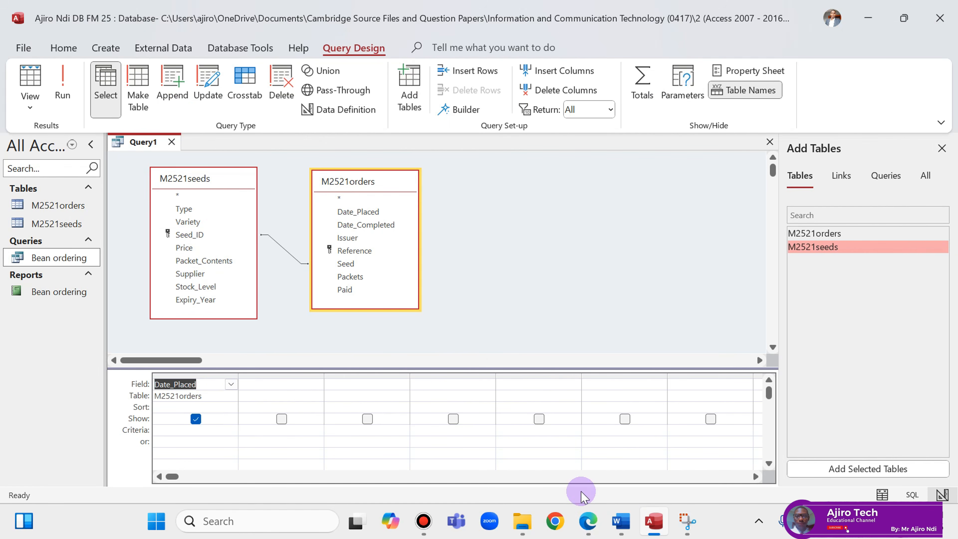
click(589, 520)
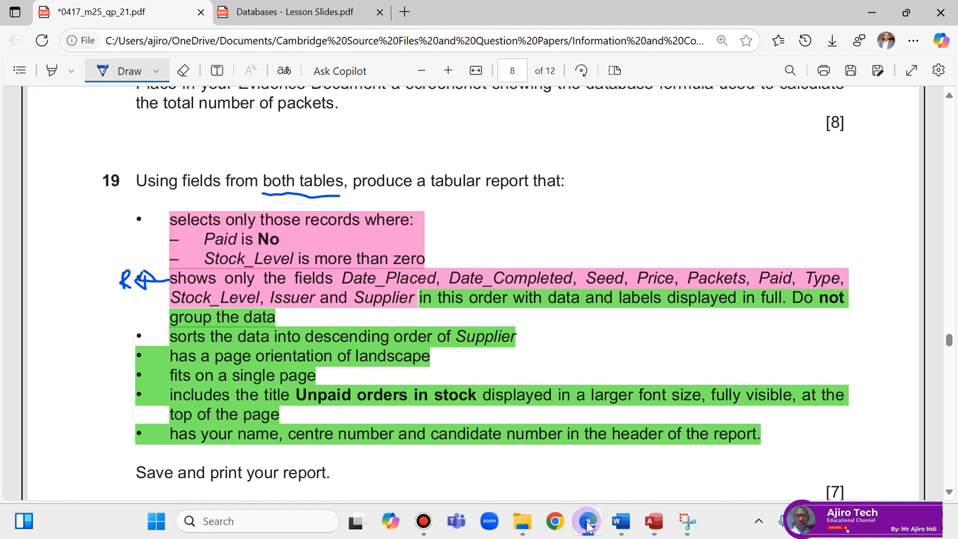
click(589, 525)
drag(367, 225, 278, 385)
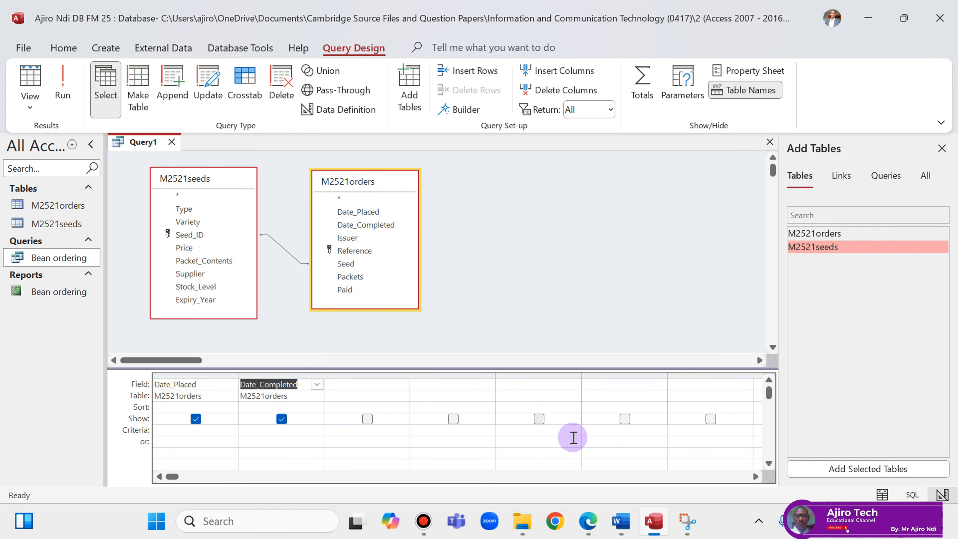
click(588, 523)
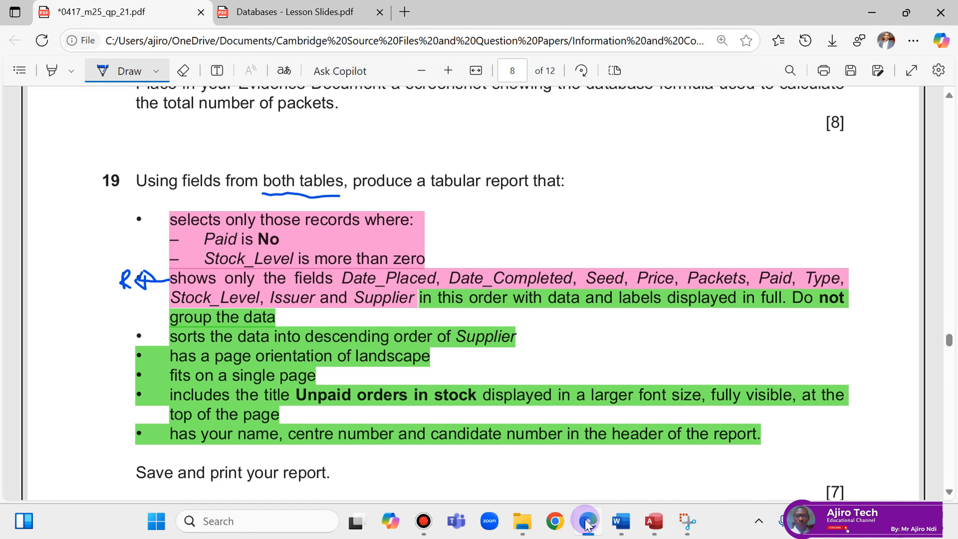
click(586, 522)
drag(353, 265, 355, 393)
click(588, 522)
click(589, 527)
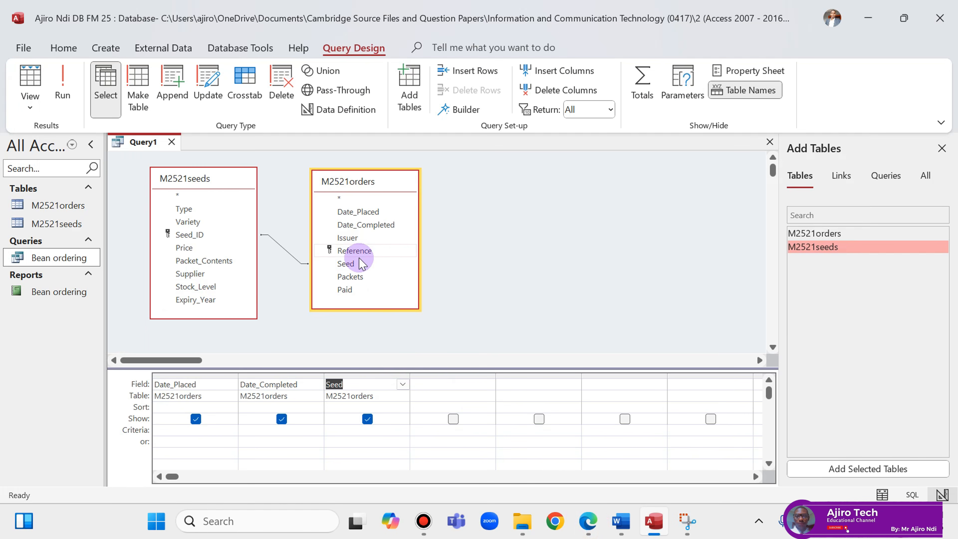
drag(196, 253, 438, 384)
Add Packets, Paid, Type and Stock_Level in the next columns, checking the question's order.
click(589, 526)
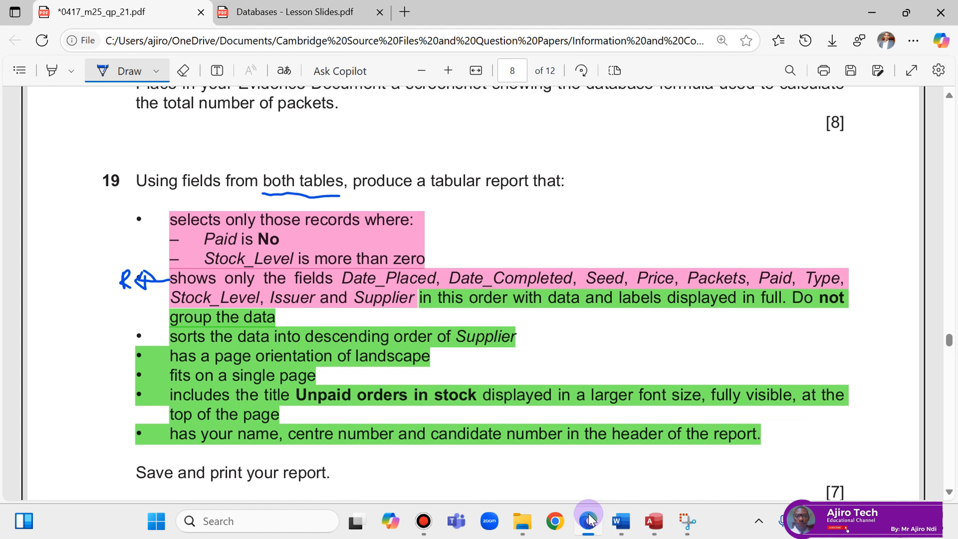
click(588, 521)
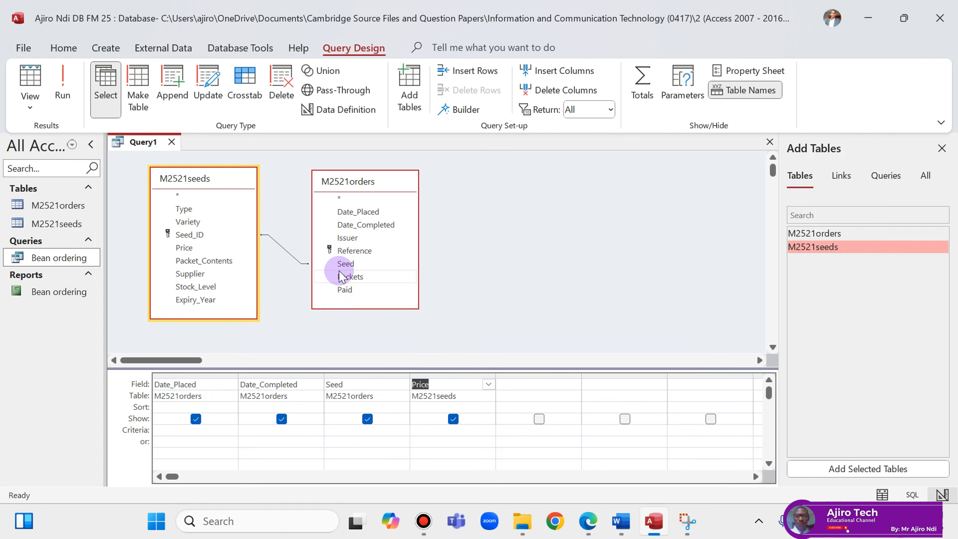
drag(348, 279, 513, 387)
click(587, 526)
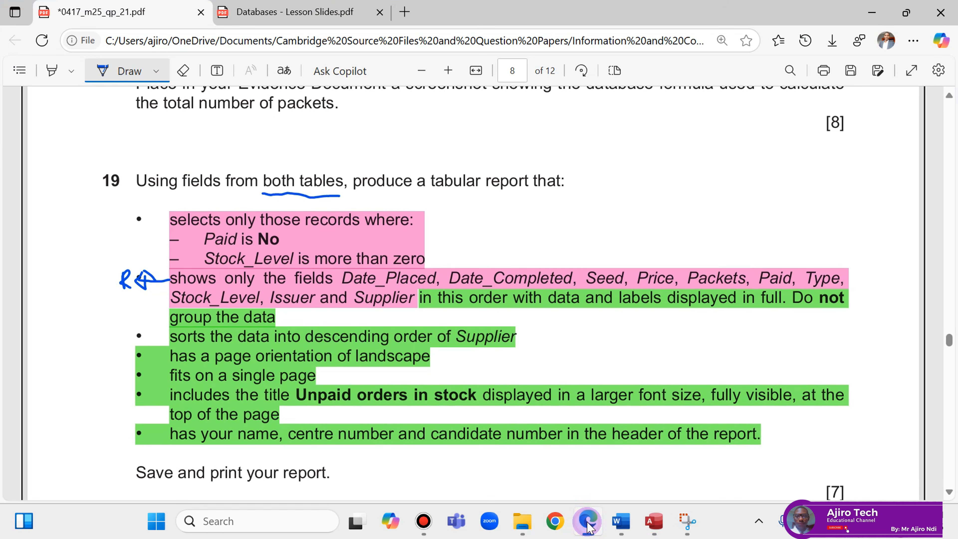
click(589, 525)
drag(345, 289, 601, 393)
click(594, 528)
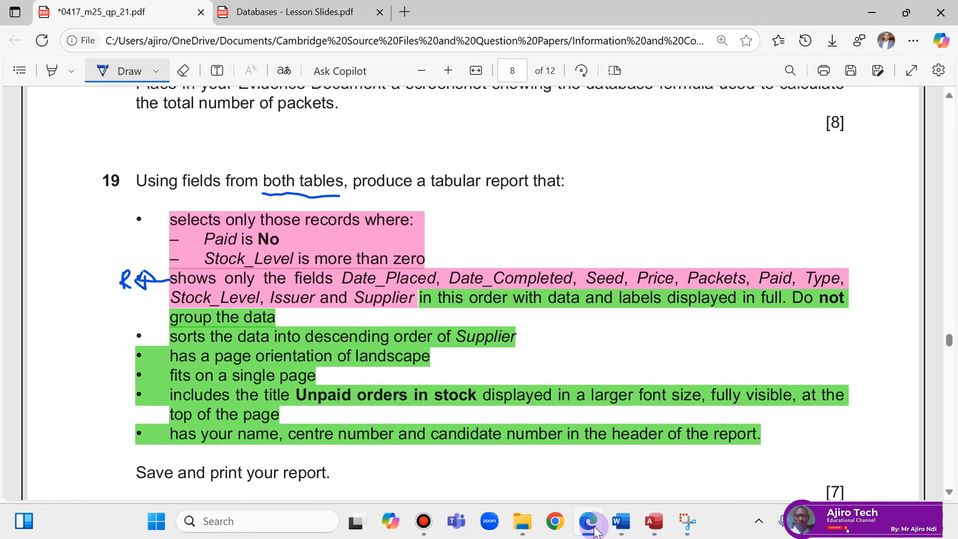
click(595, 528)
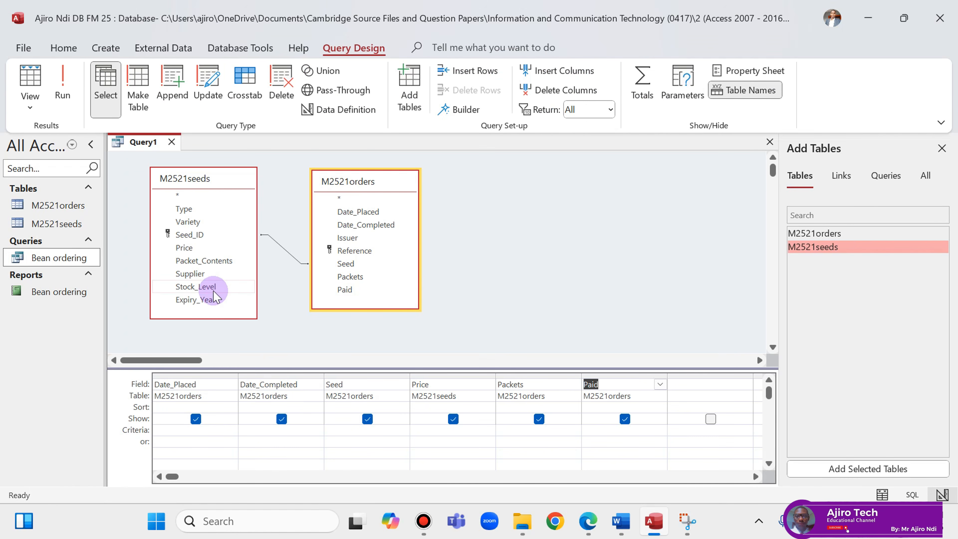
drag(184, 211, 706, 390)
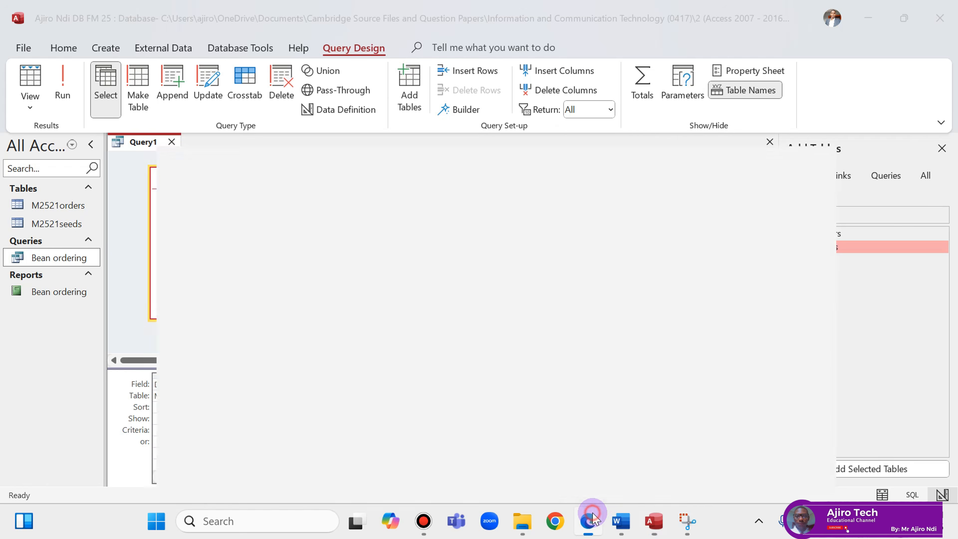
click(589, 520)
click(592, 520)
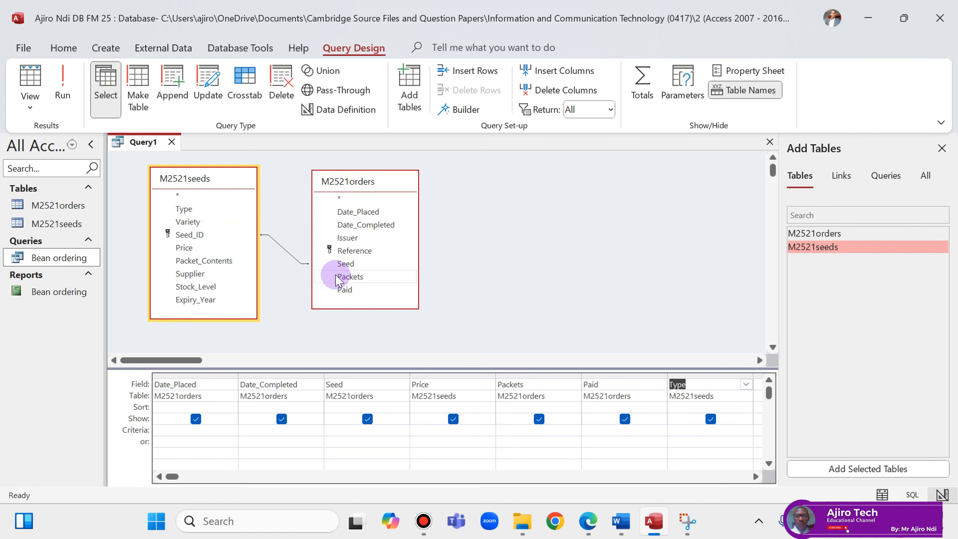
drag(209, 287, 758, 393)
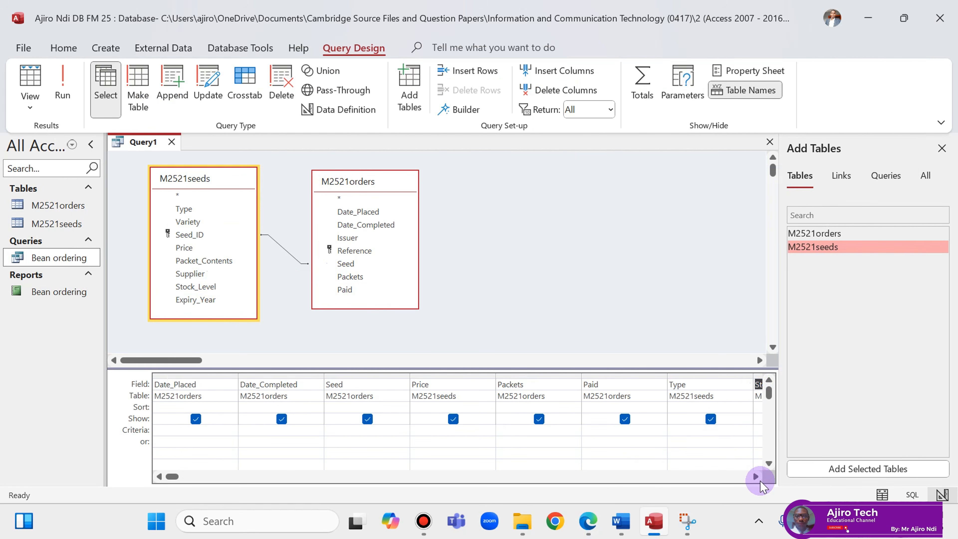
click(756, 477)
click(755, 476)
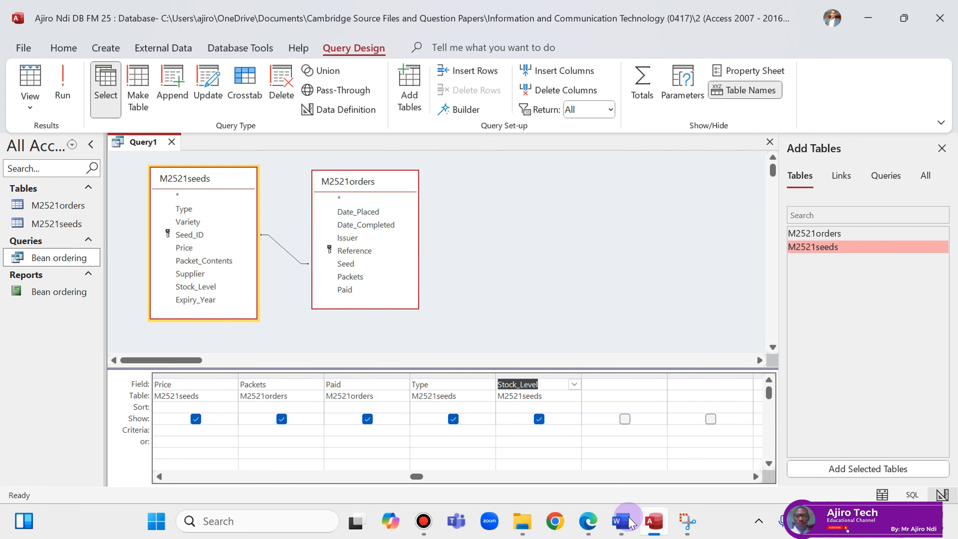
Add Issuer and Supplier as the final two query columns.
click(589, 522)
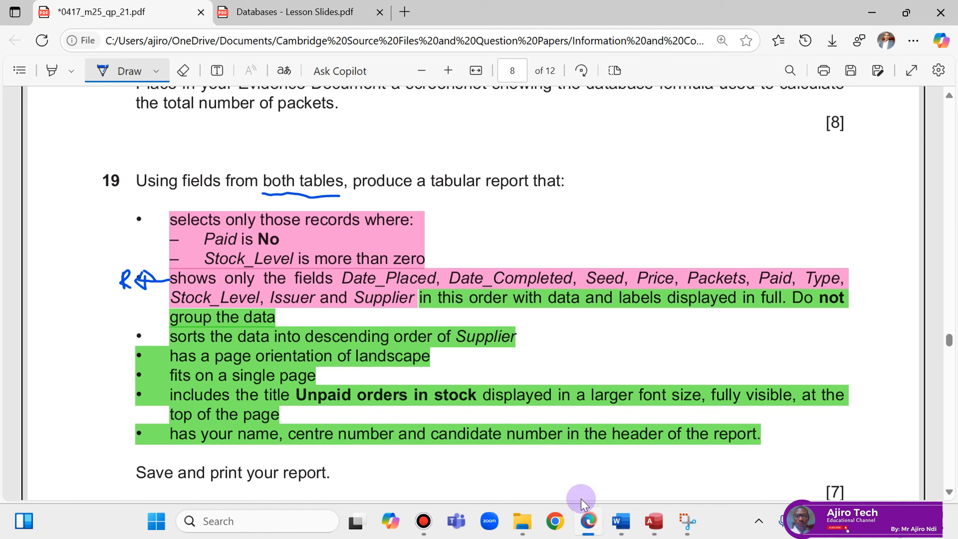
click(592, 521)
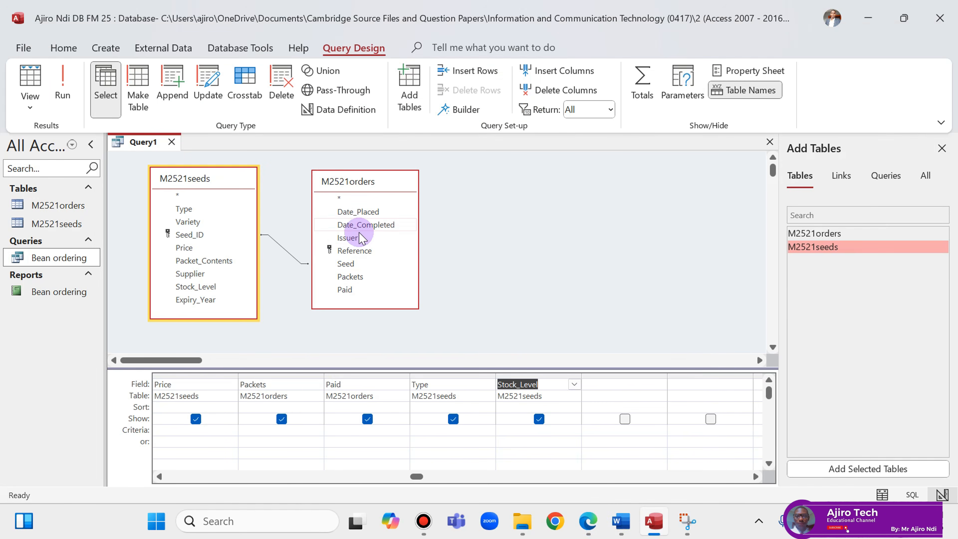
drag(364, 247, 592, 381)
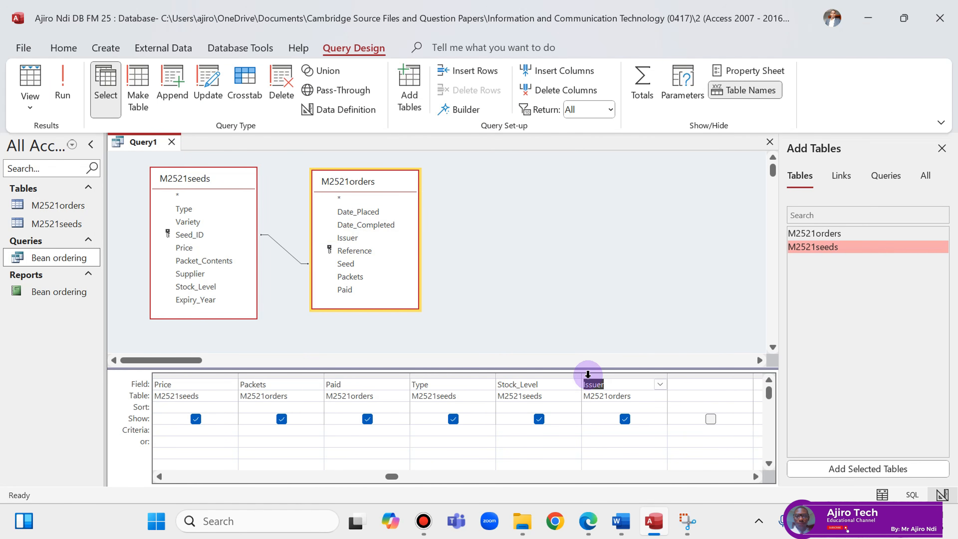
drag(190, 273, 677, 381)
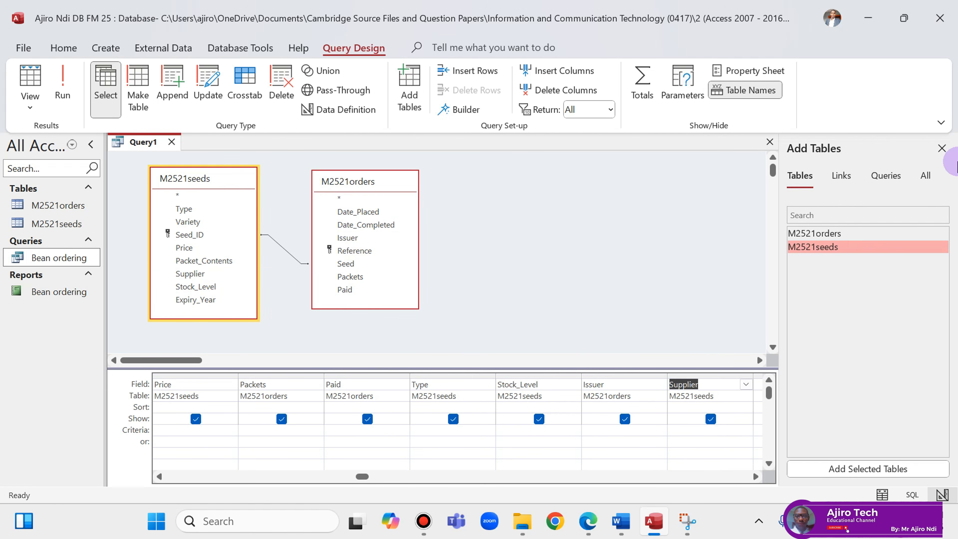
Close the Add Tables pane and scroll the grid back to the first column.
click(943, 149)
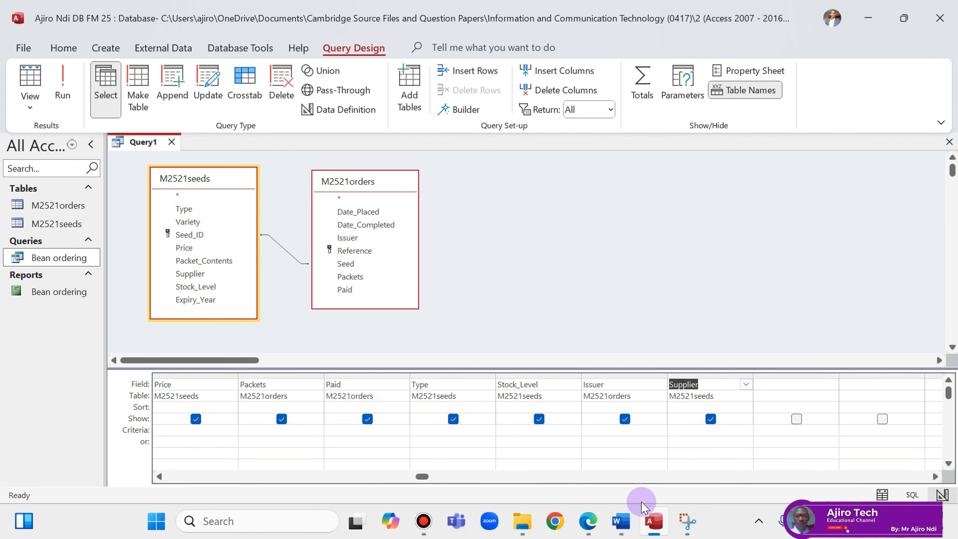
click(537, 445)
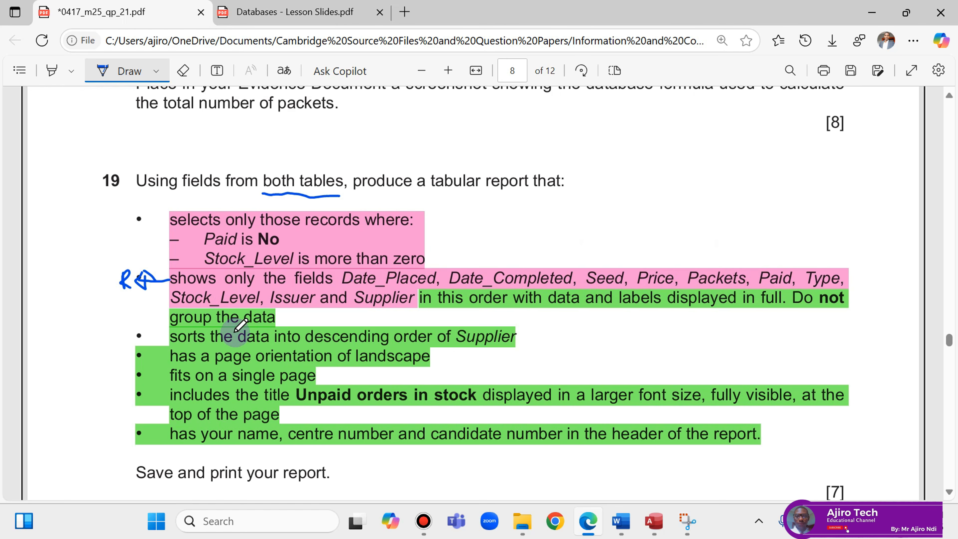
click(652, 531)
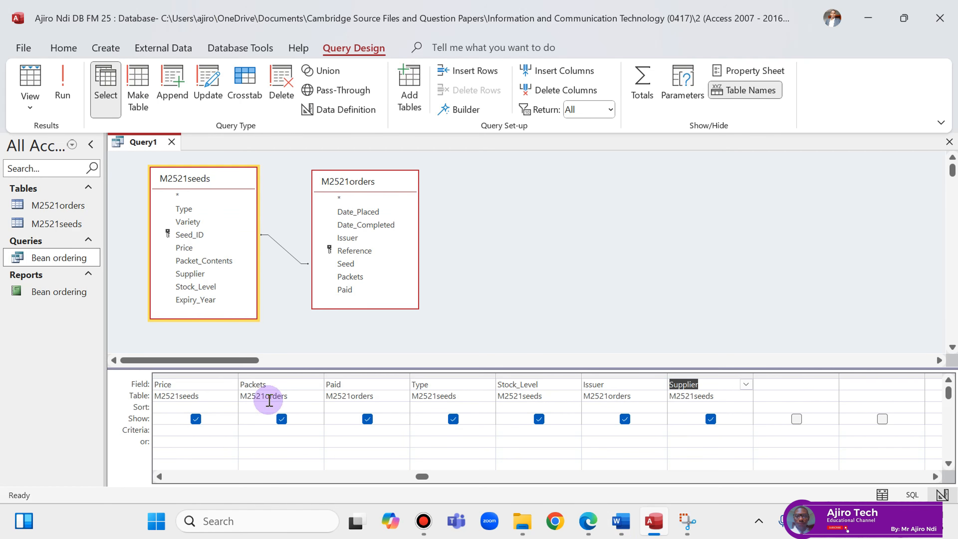
click(159, 477)
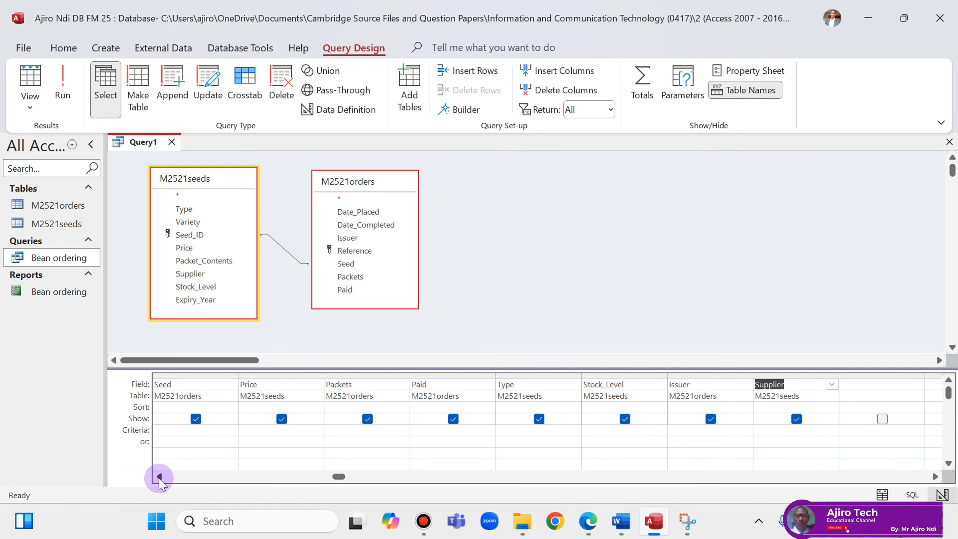
click(159, 477)
click(159, 477)
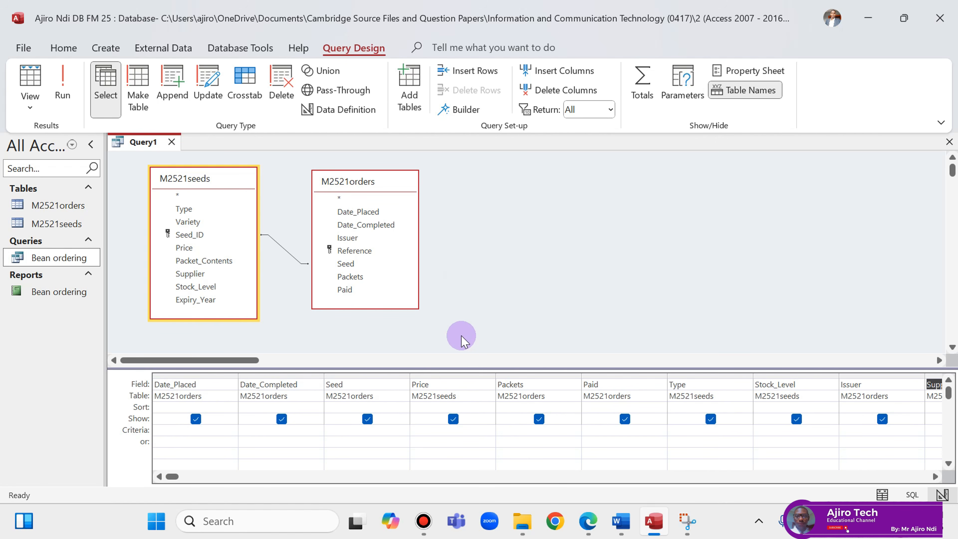
click(588, 522)
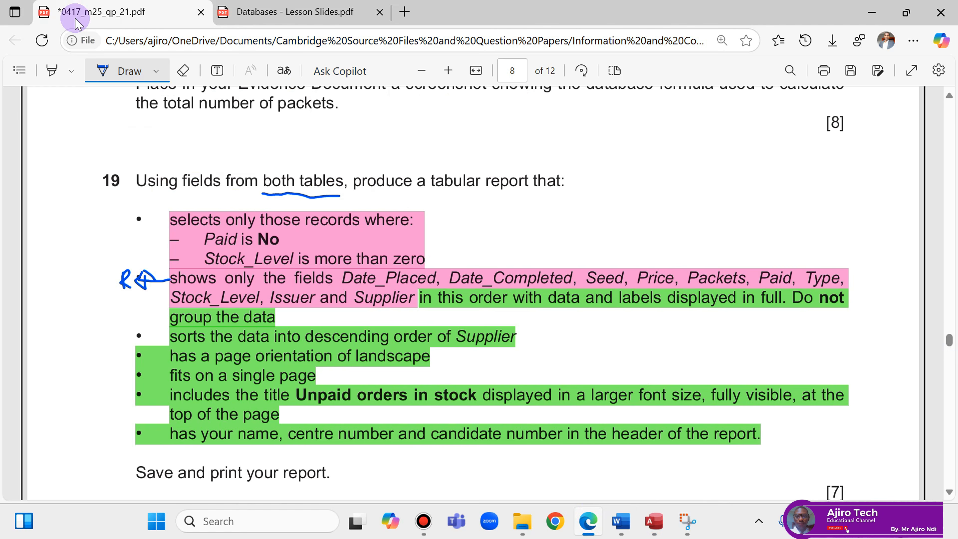
Copy 'Unpaid orders in stock' from the question title and save the query with that name.
click(108, 72)
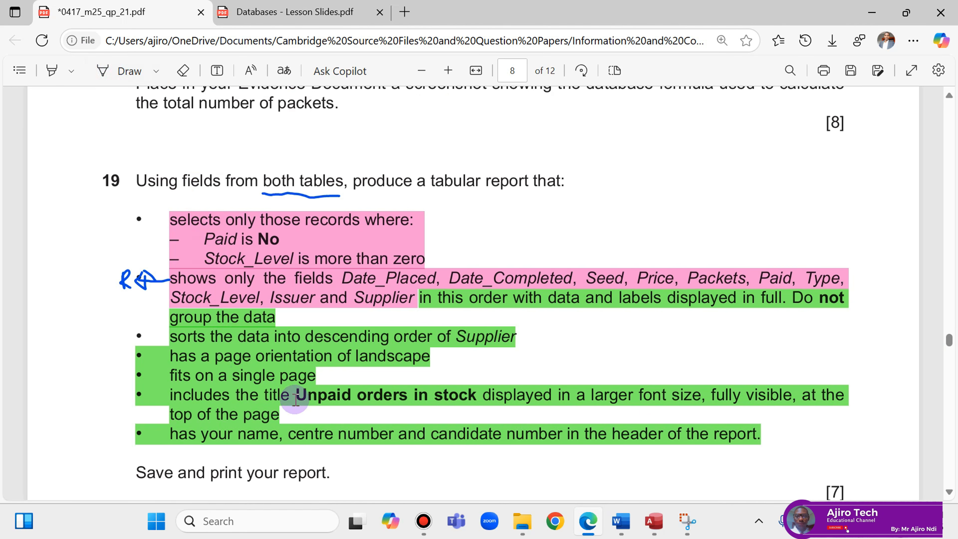
drag(298, 395, 464, 409)
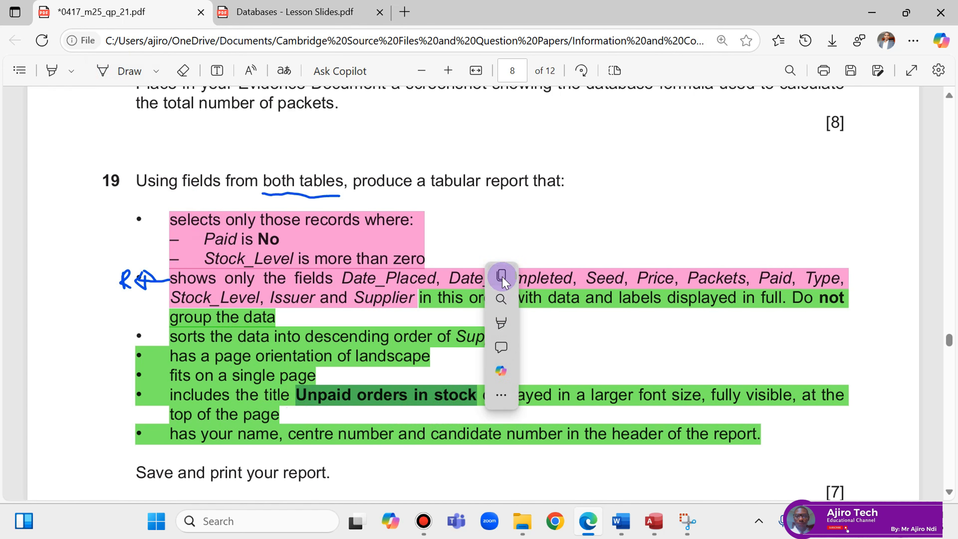
click(503, 276)
click(663, 526)
right_click(142, 145)
click(166, 156)
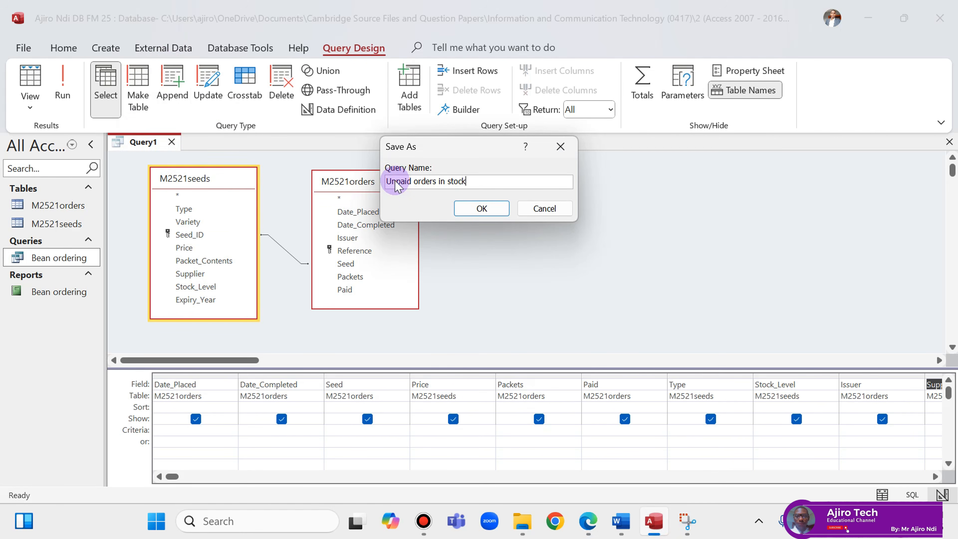
click(485, 208)
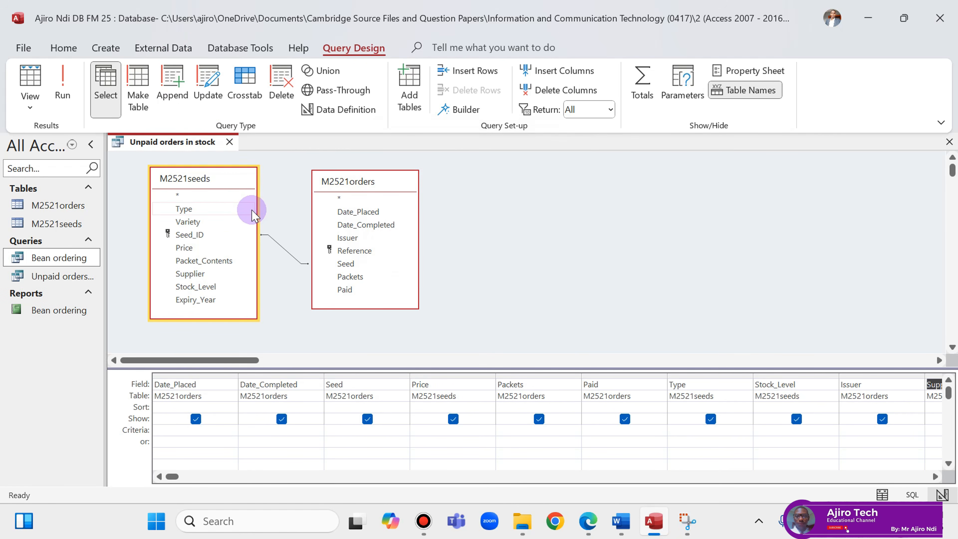
Run the query, autofit all datasheet columns, and return to Design View.
click(589, 524)
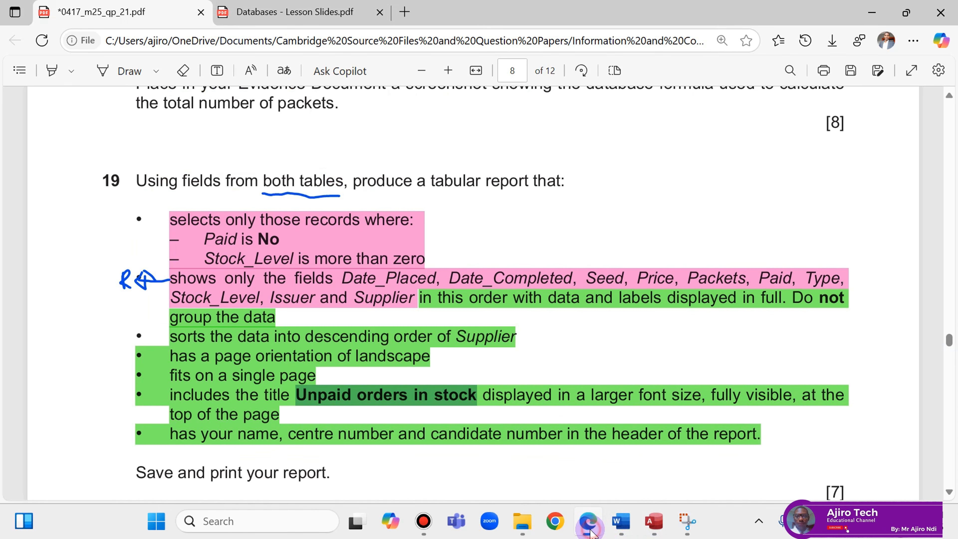
click(587, 522)
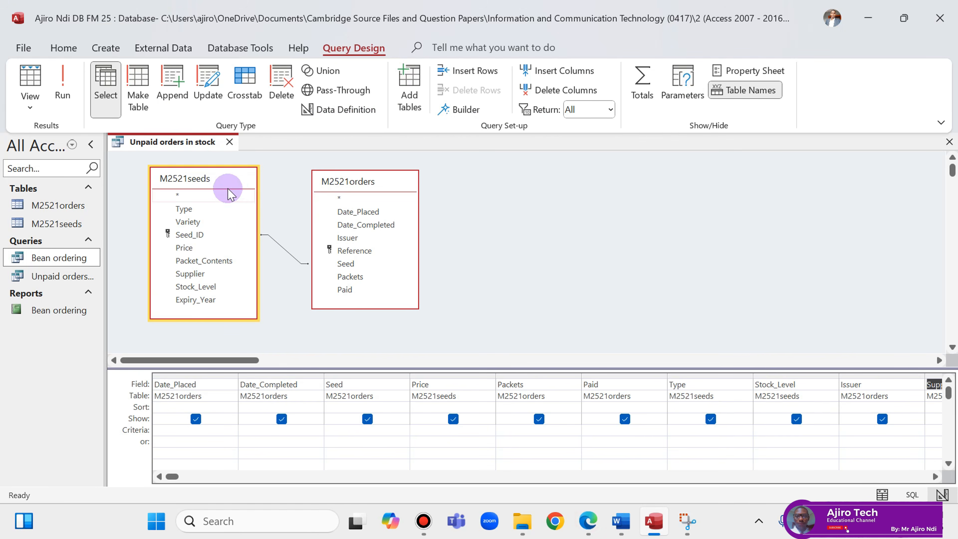
click(70, 85)
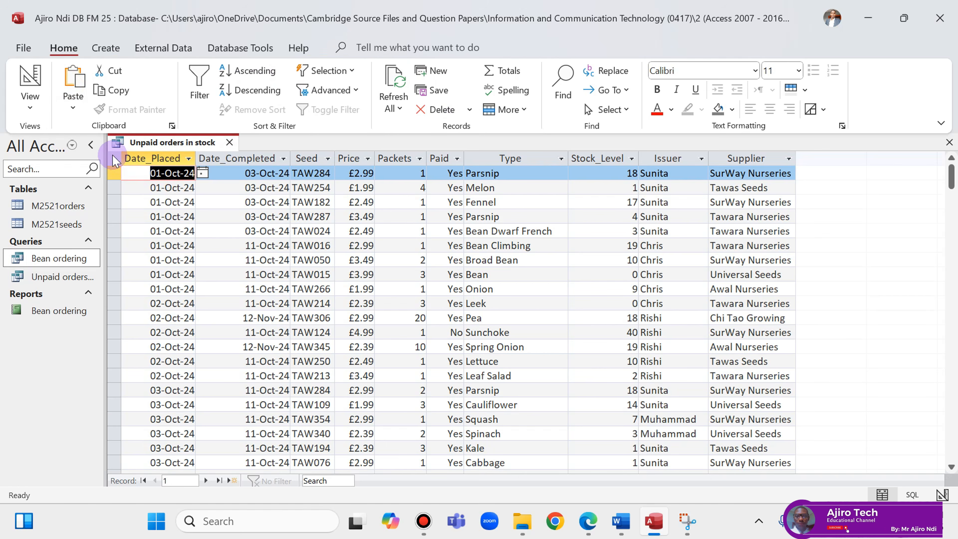
click(113, 160)
double_click(197, 157)
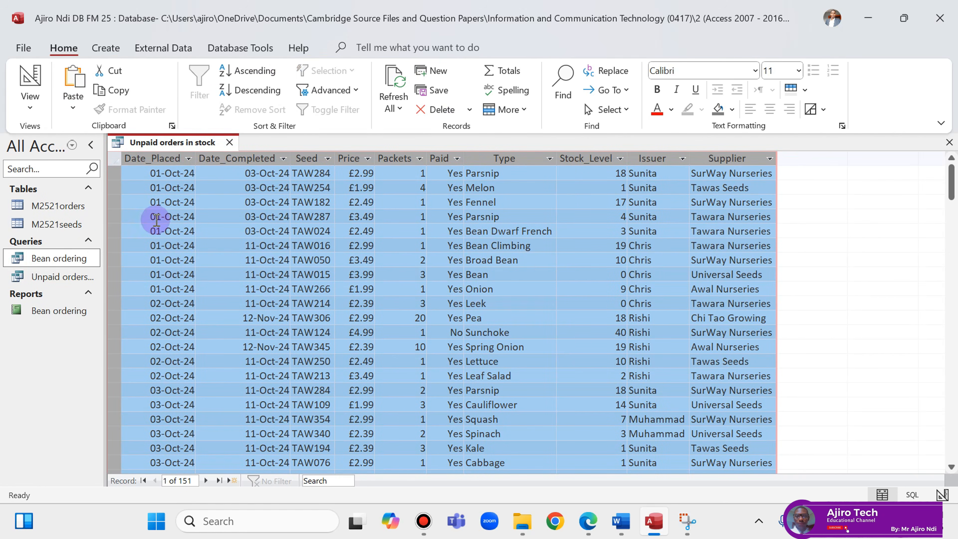
right_click(162, 143)
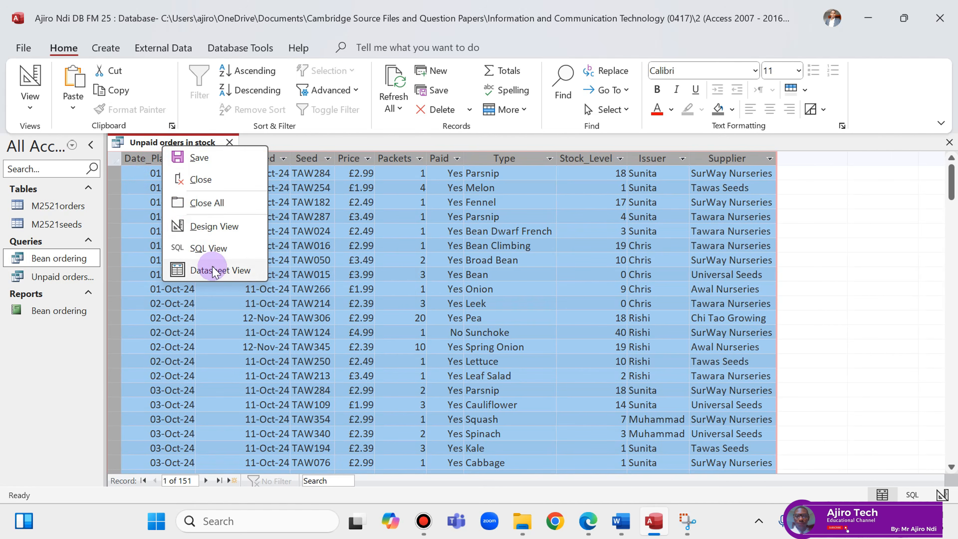
click(215, 225)
Recheck the selection criteria, view the datasheet again, then go back to the design grid.
click(604, 523)
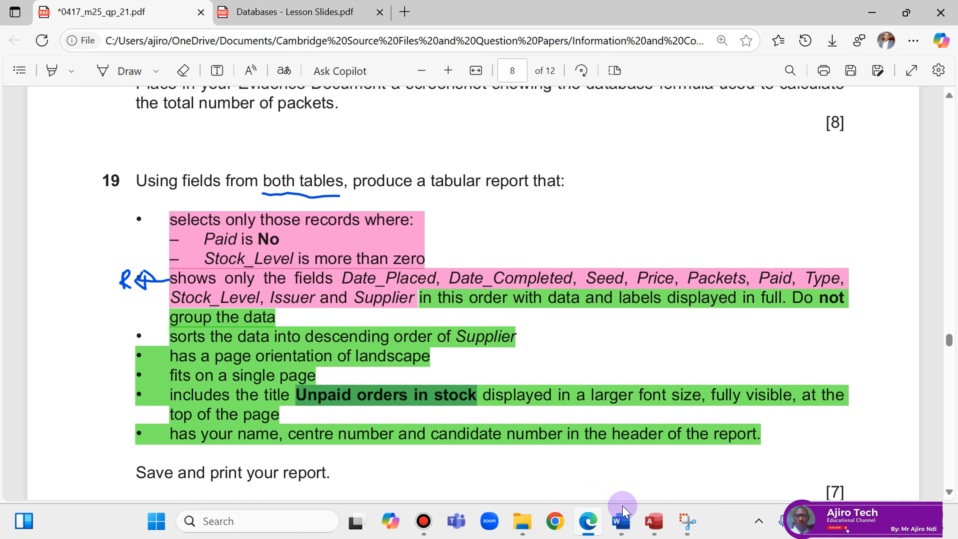
click(658, 522)
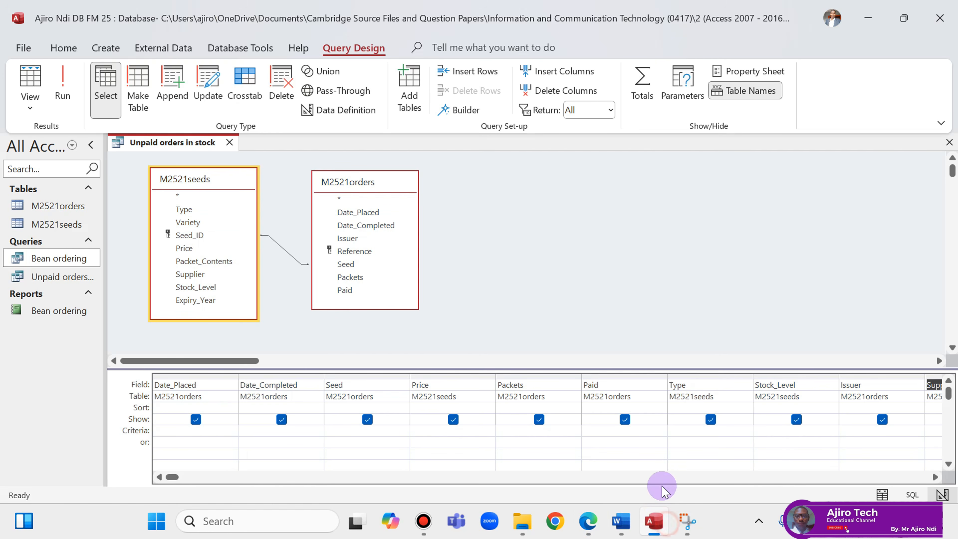
right_click(191, 142)
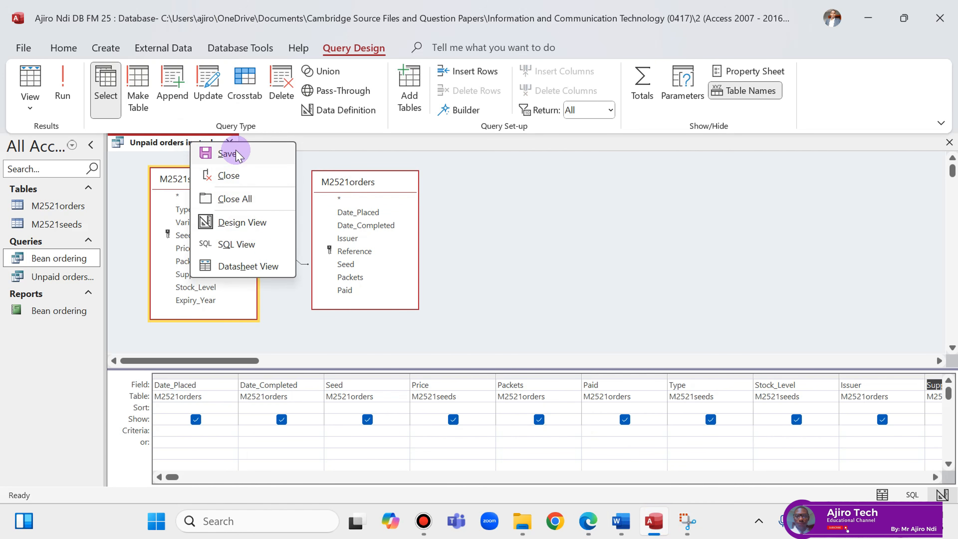
click(63, 91)
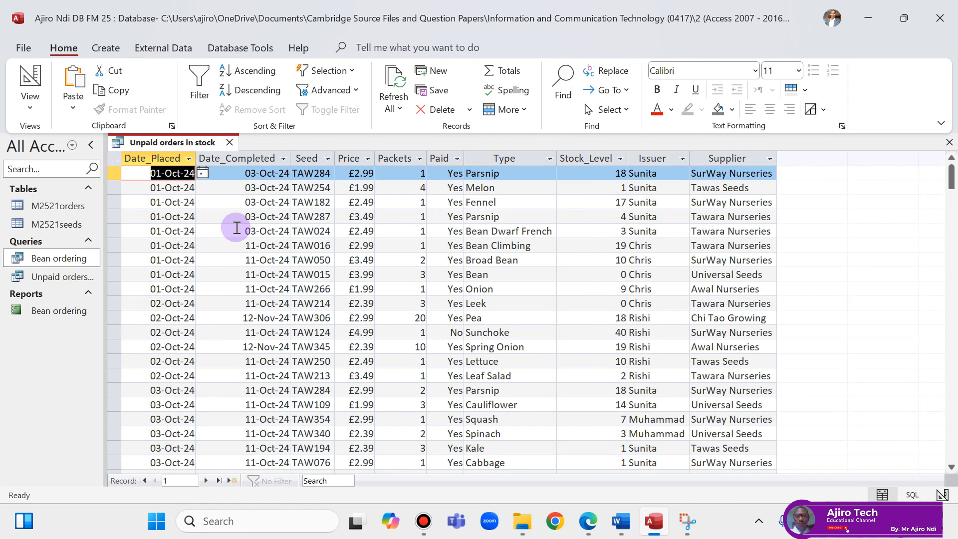
right_click(148, 139)
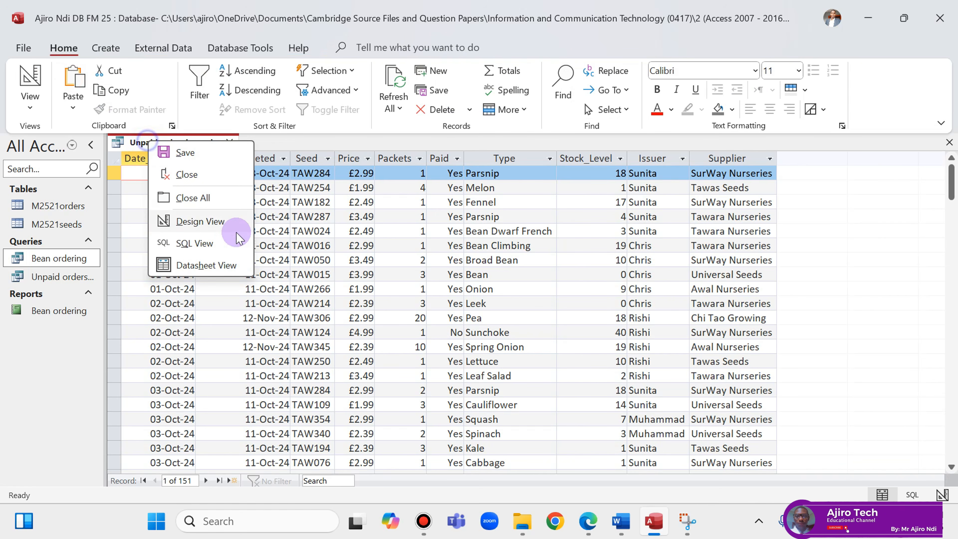
click(211, 222)
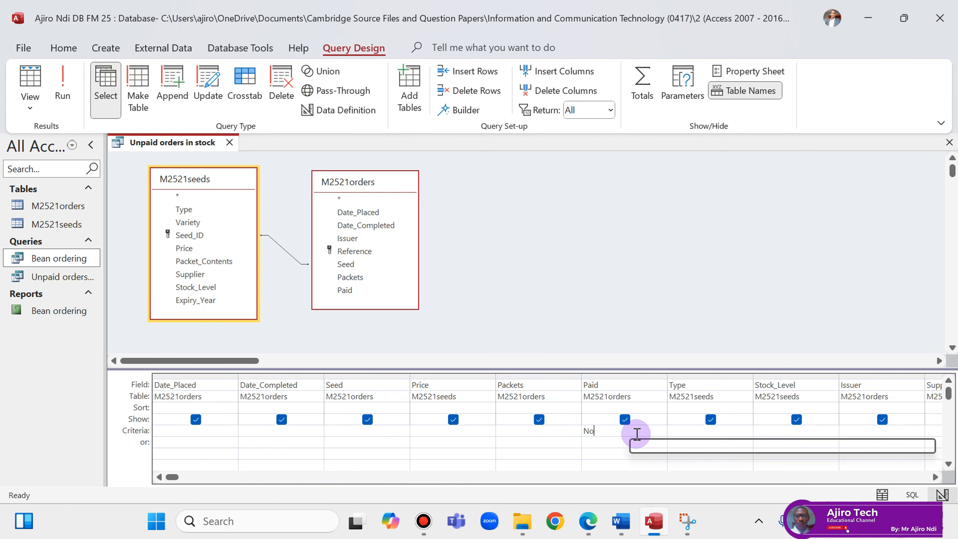
Set criteria Paid = No and Stock_Level >0, marking the > in the PDF, then run the query.
click(589, 521)
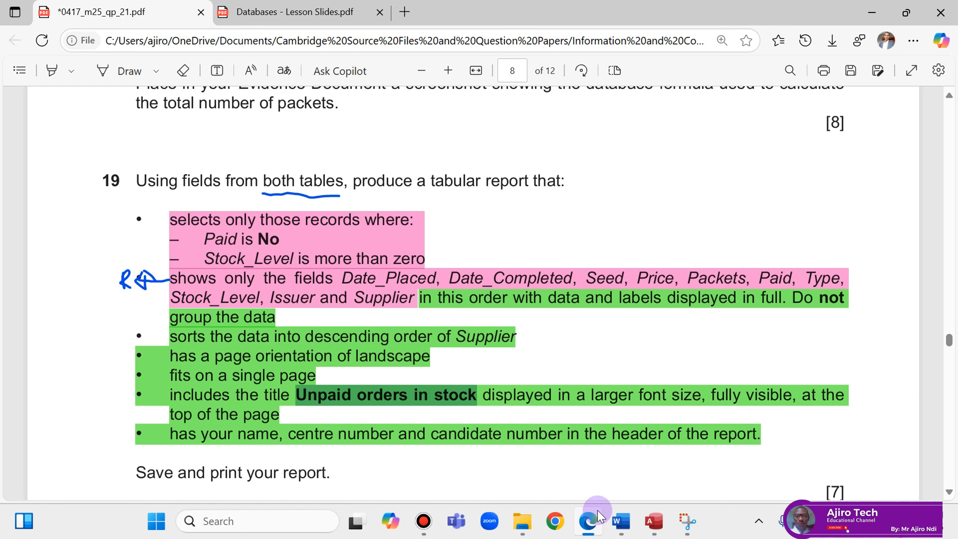
click(599, 515)
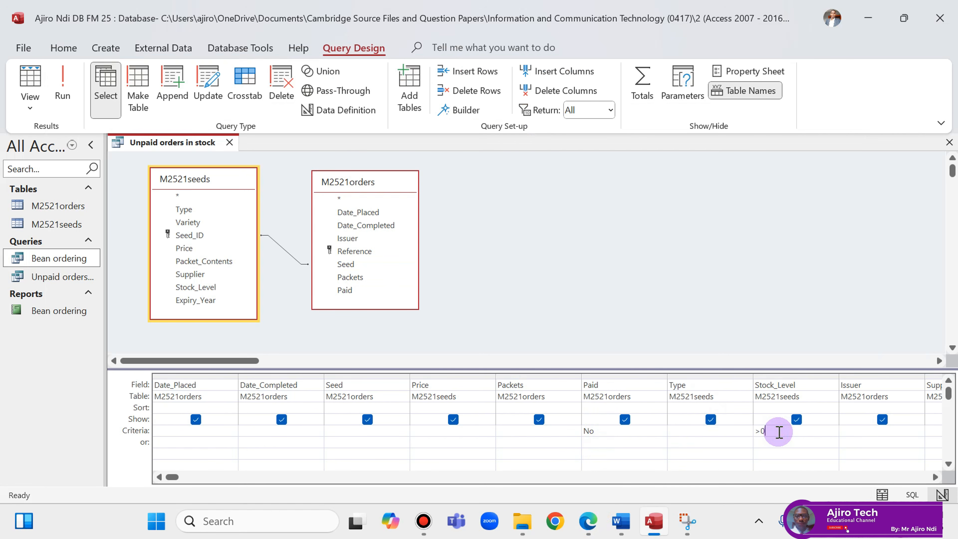
click(589, 518)
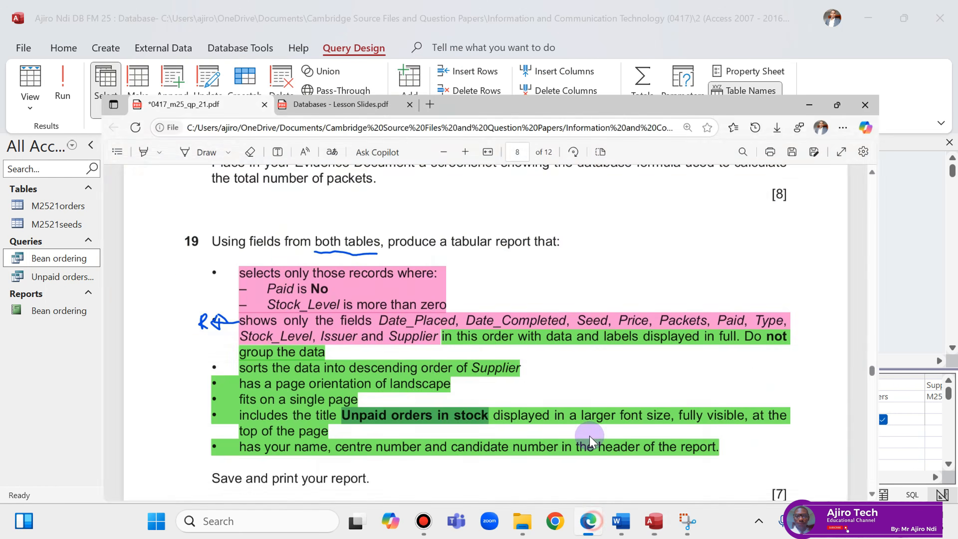
click(109, 67)
mouse_move(455, 229)
mouse_down()
mouse_move(470, 237)
mouse_move(456, 246)
mouse_move(488, 235)
mouse_up()
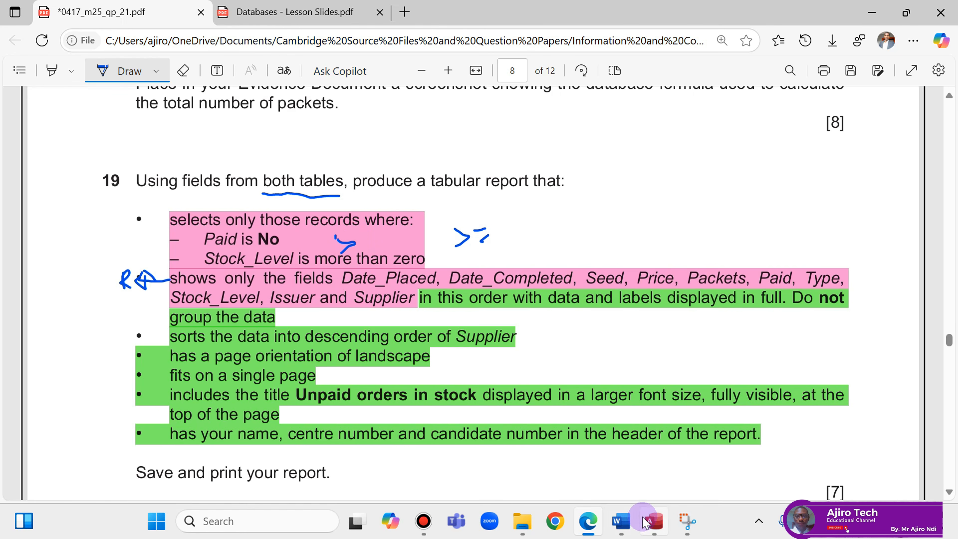
click(656, 505)
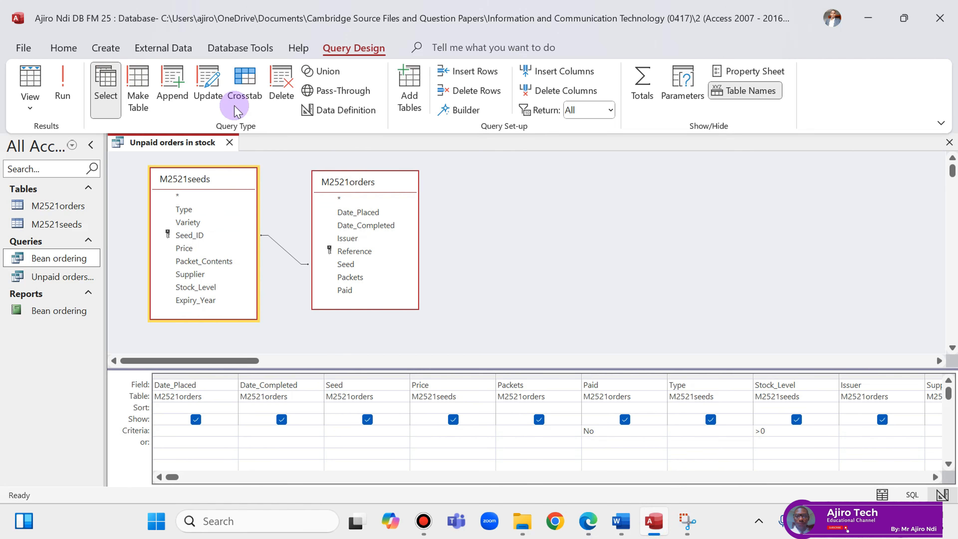
click(36, 80)
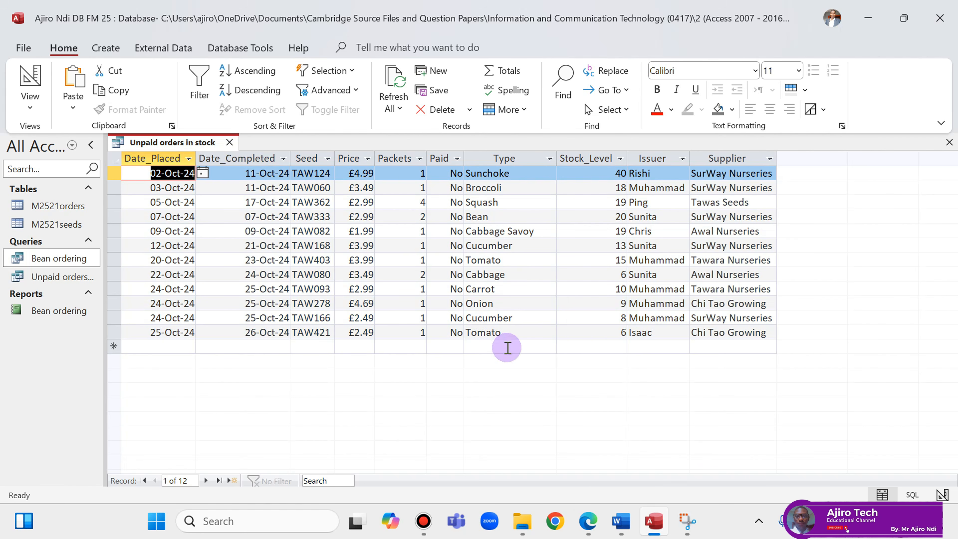
Verify the 12 result records against the question and close the Unpaid orders in stock query.
click(587, 521)
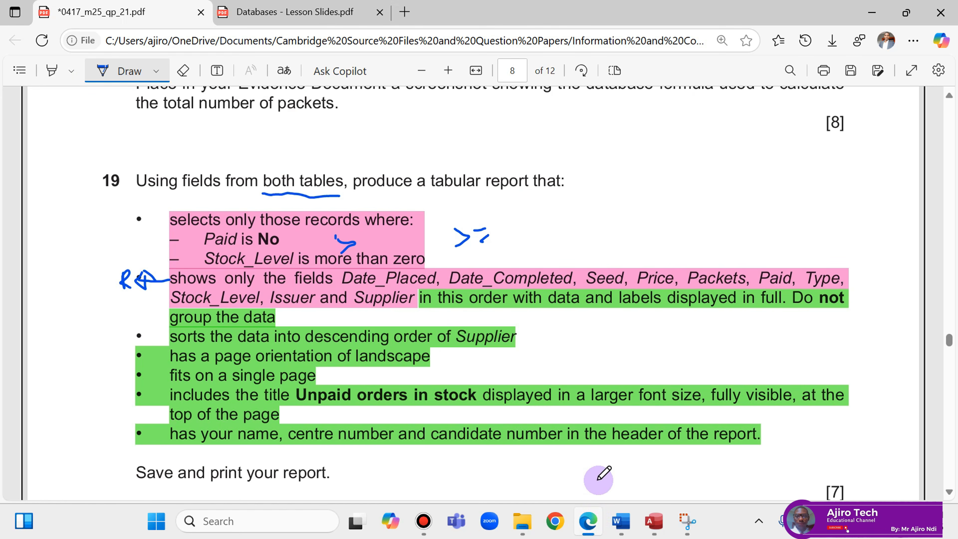
click(646, 528)
right_click(194, 142)
click(227, 153)
right_click(195, 142)
click(234, 171)
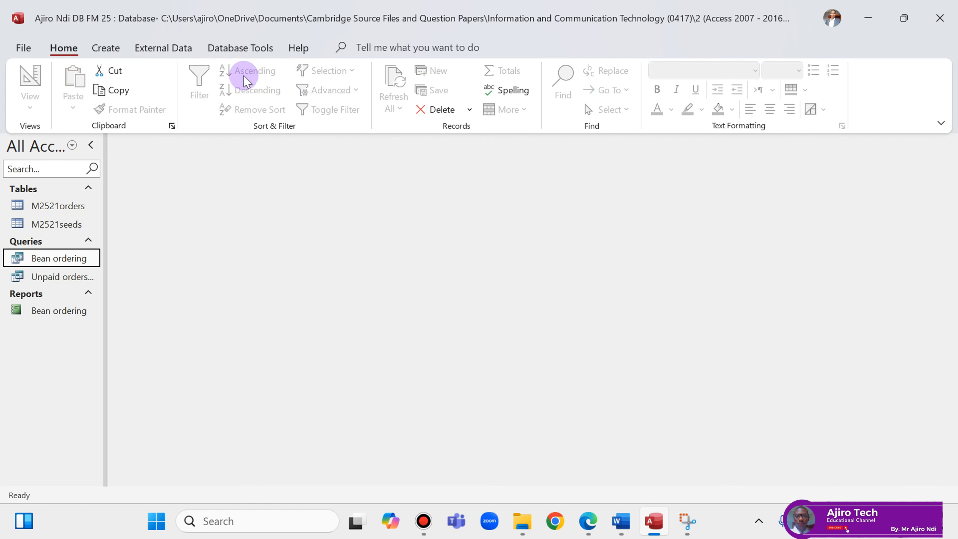
Start the Report Wizard on Query: Unpaid orders in stock, add all ten fields, and skip grouping.
click(107, 46)
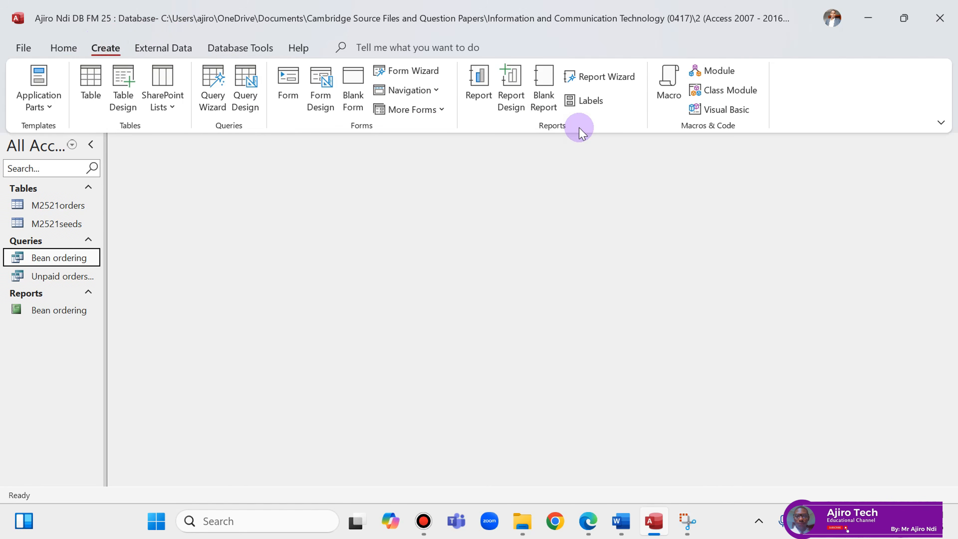
click(623, 77)
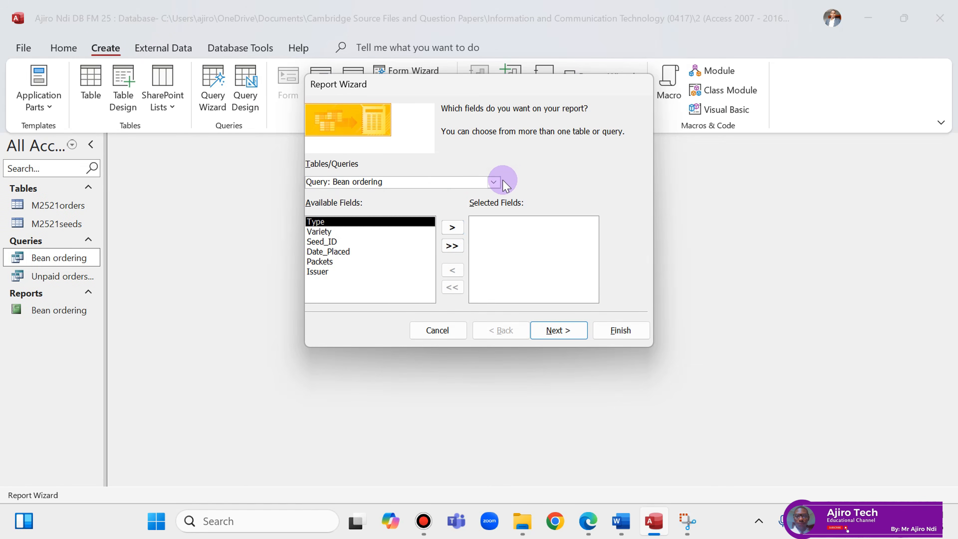
click(504, 181)
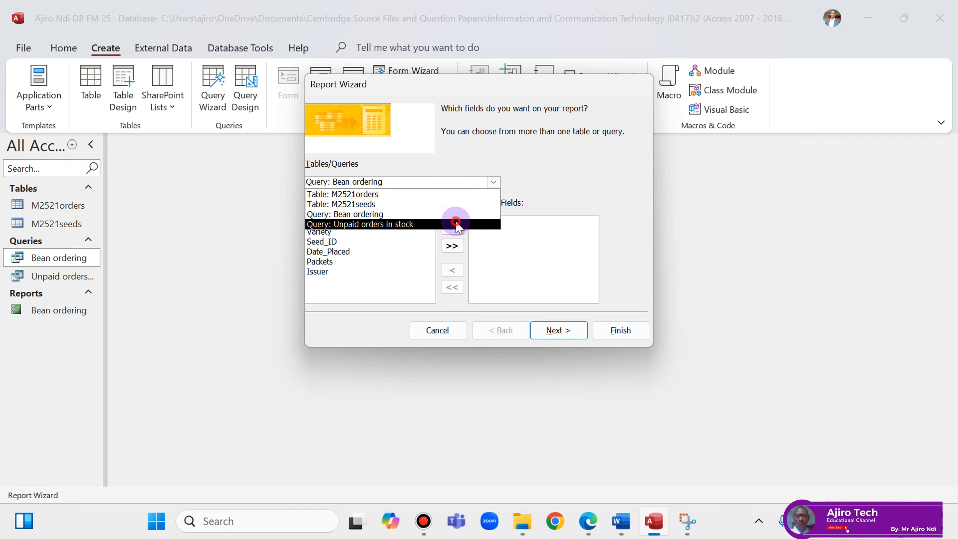
click(456, 224)
click(453, 246)
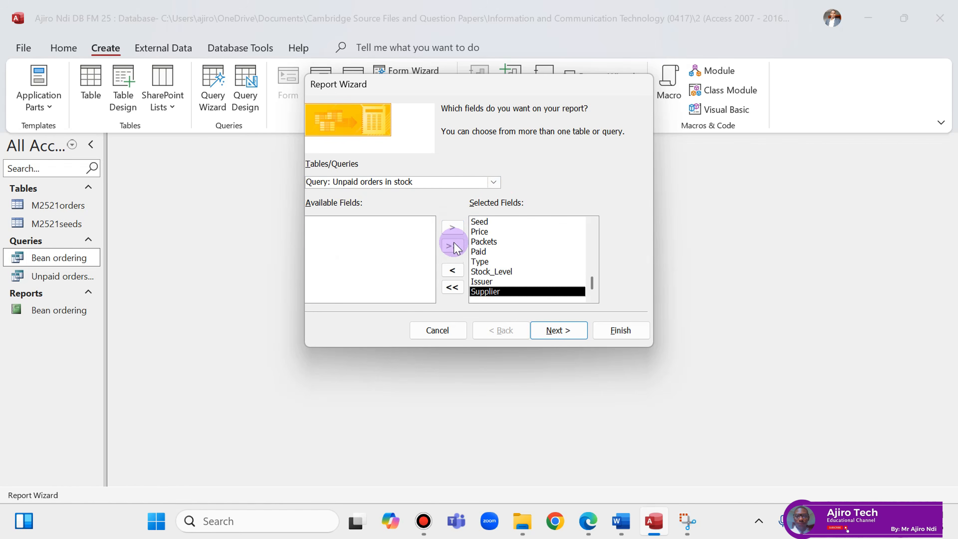
click(556, 333)
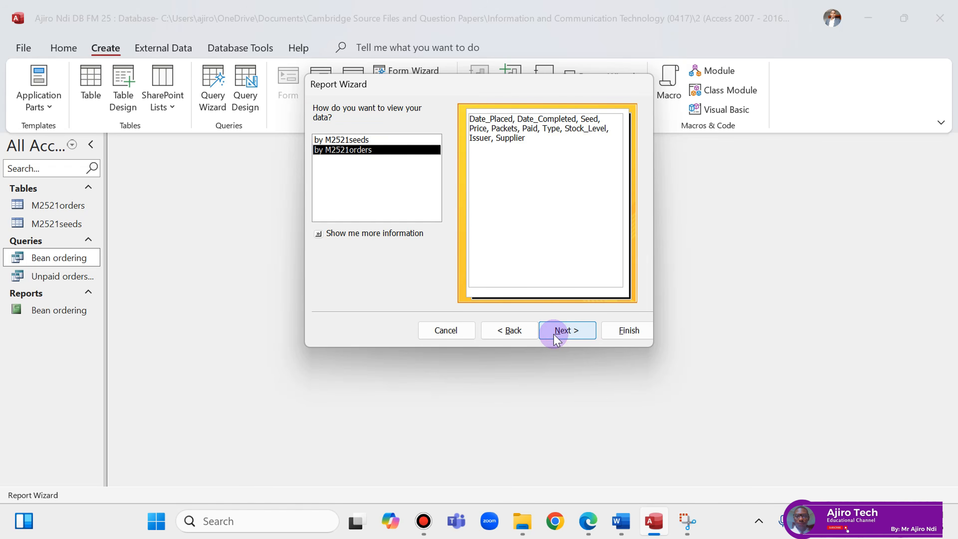
click(588, 521)
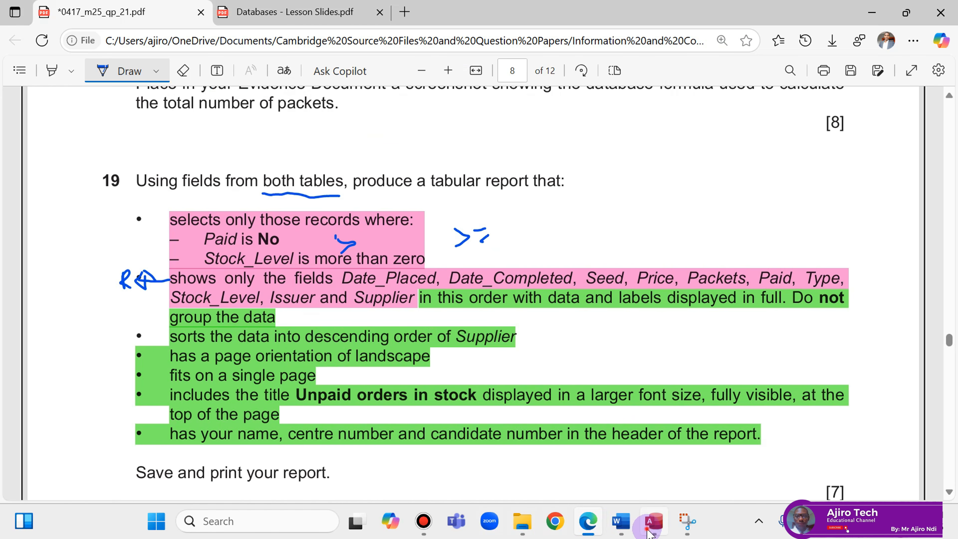
click(654, 521)
click(577, 331)
click(577, 331)
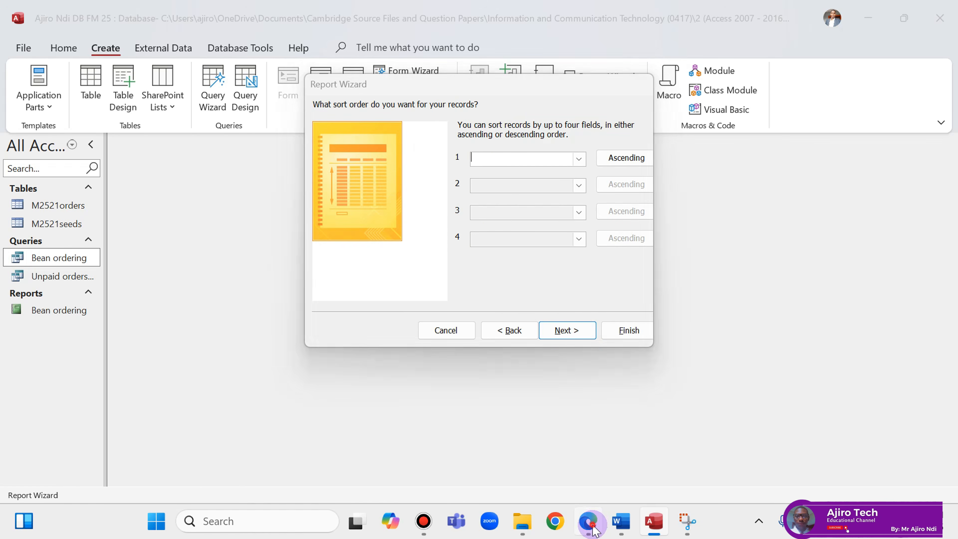
Confirm the report has no grouping, underlining 'Do not' in the question.
click(588, 523)
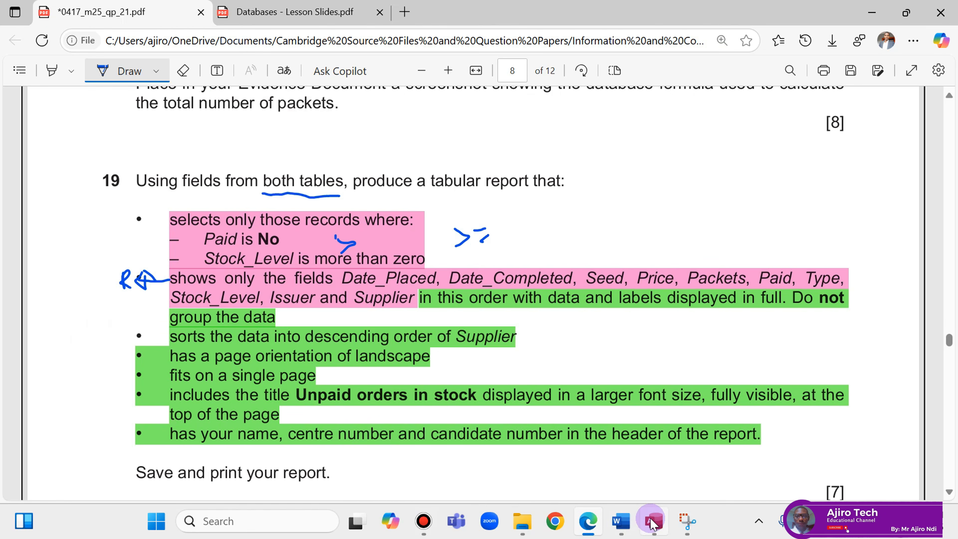
click(655, 521)
click(508, 333)
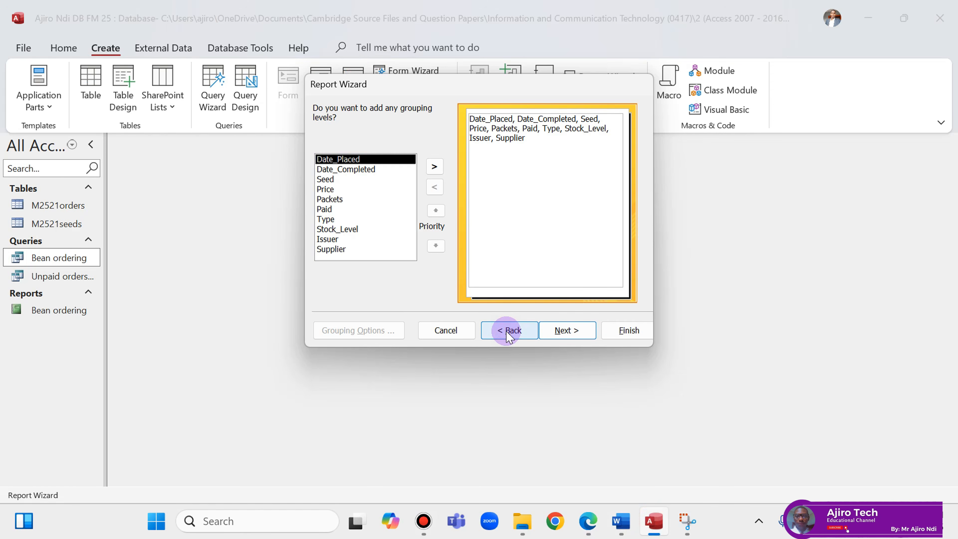
click(588, 520)
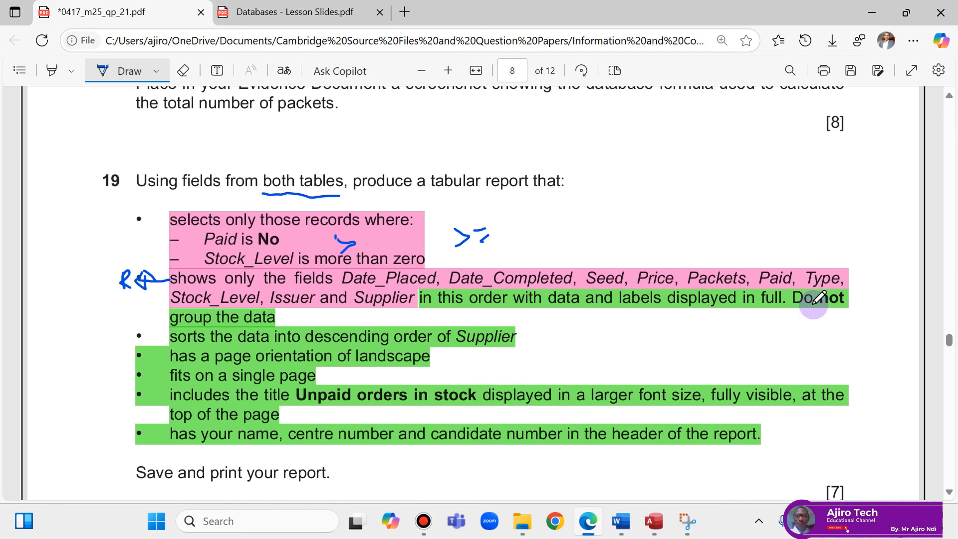
drag(794, 311, 842, 304)
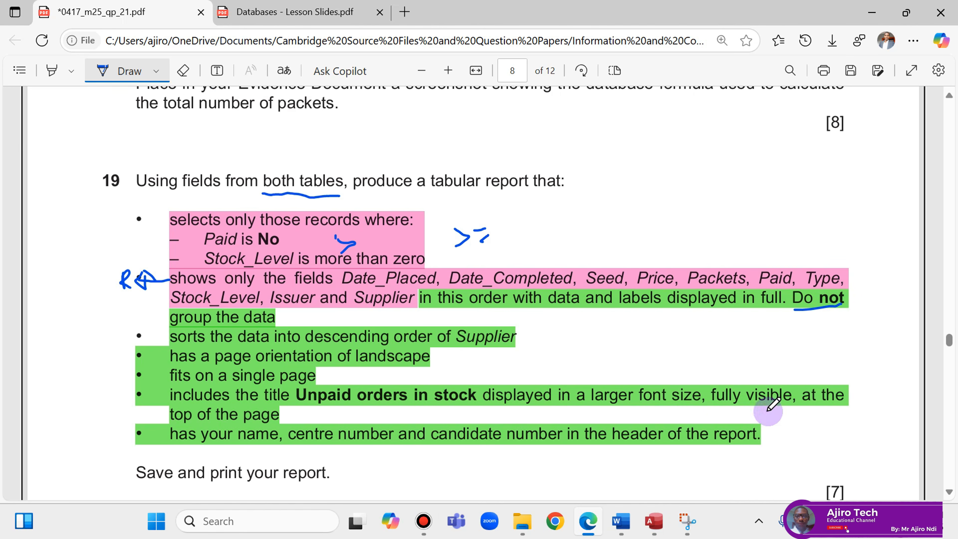
click(655, 534)
click(567, 331)
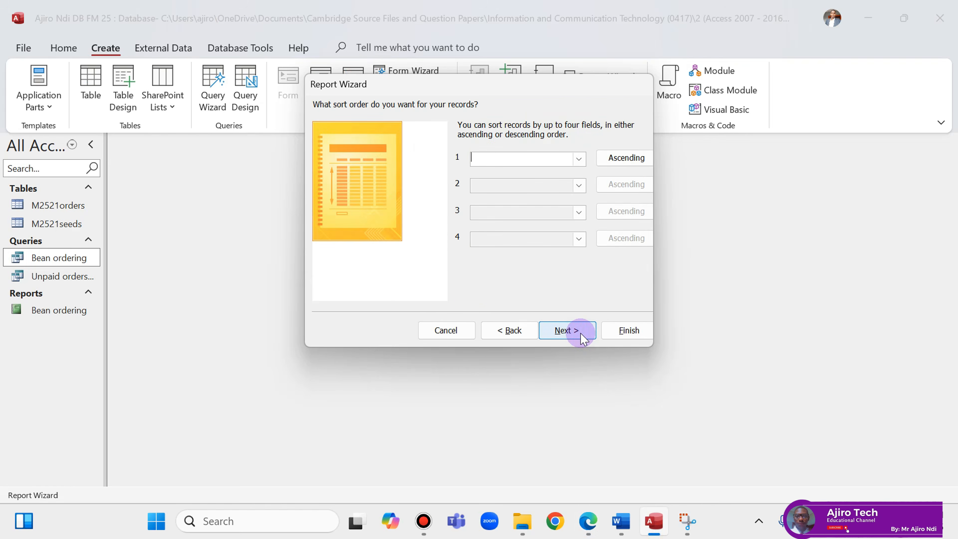
Sort the report records by Supplier in descending order.
click(598, 534)
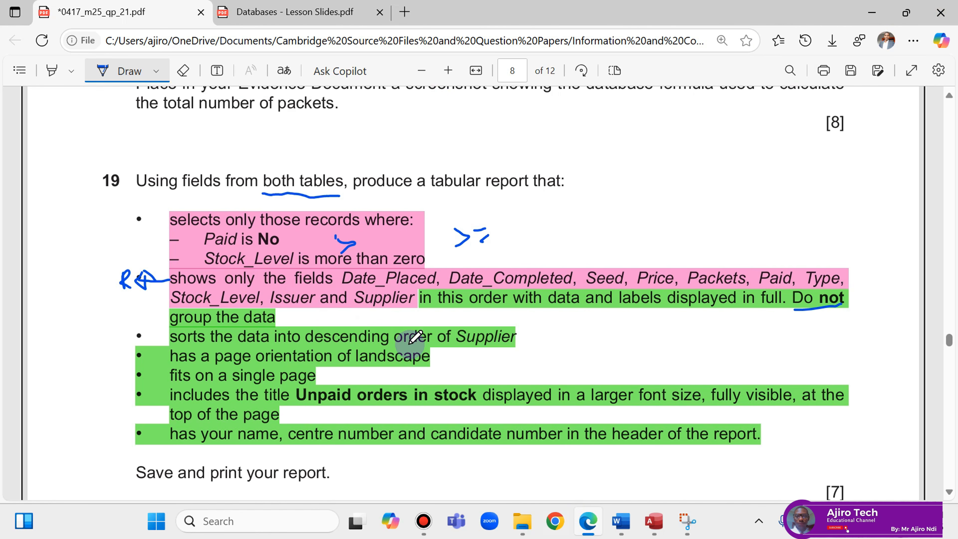
click(657, 529)
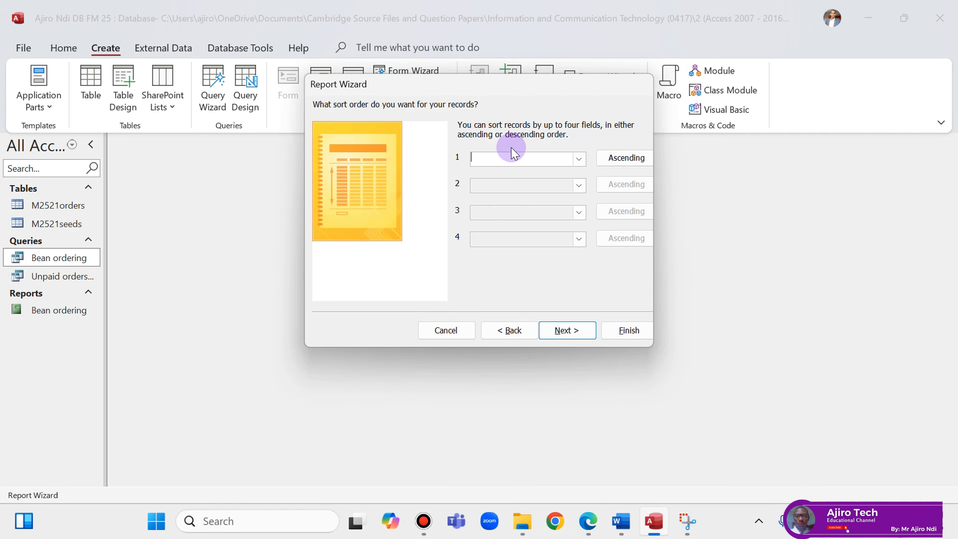
click(577, 159)
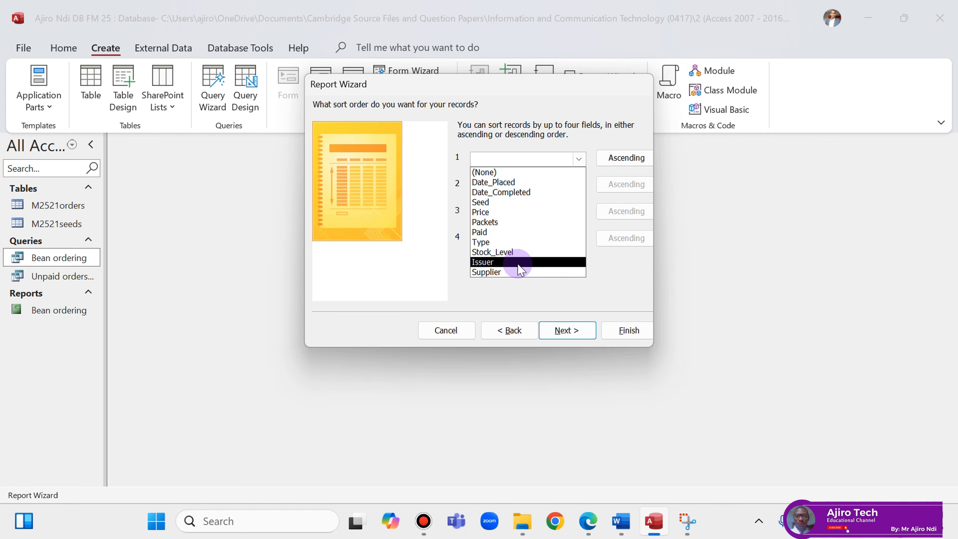
click(520, 272)
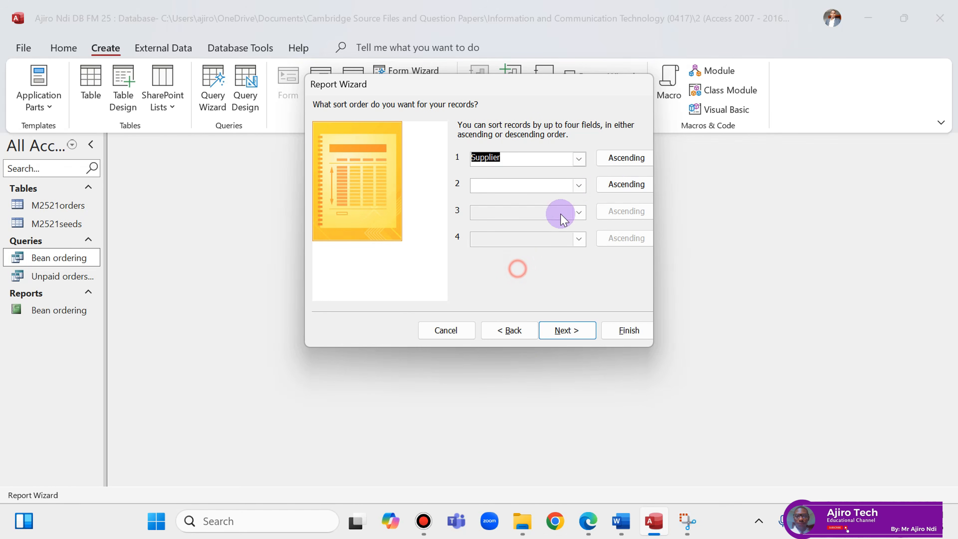
click(619, 157)
click(593, 521)
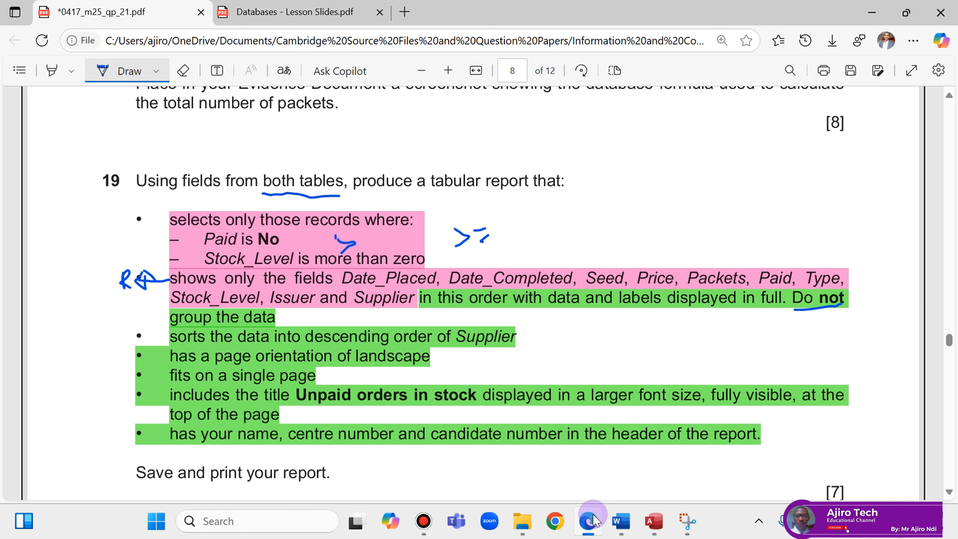
click(654, 520)
click(567, 330)
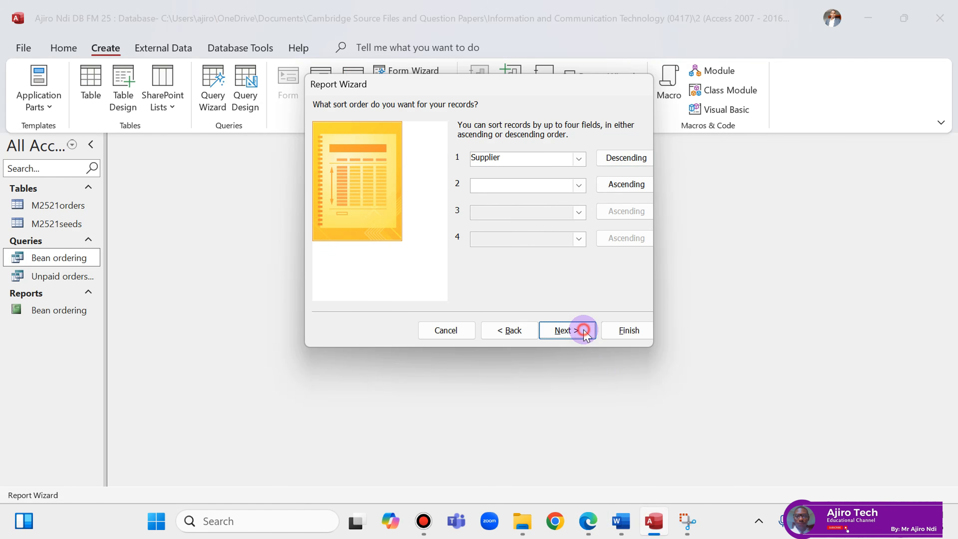
Choose Tabular layout in Landscape orientation, underlining 'tabular' in the question.
click(594, 522)
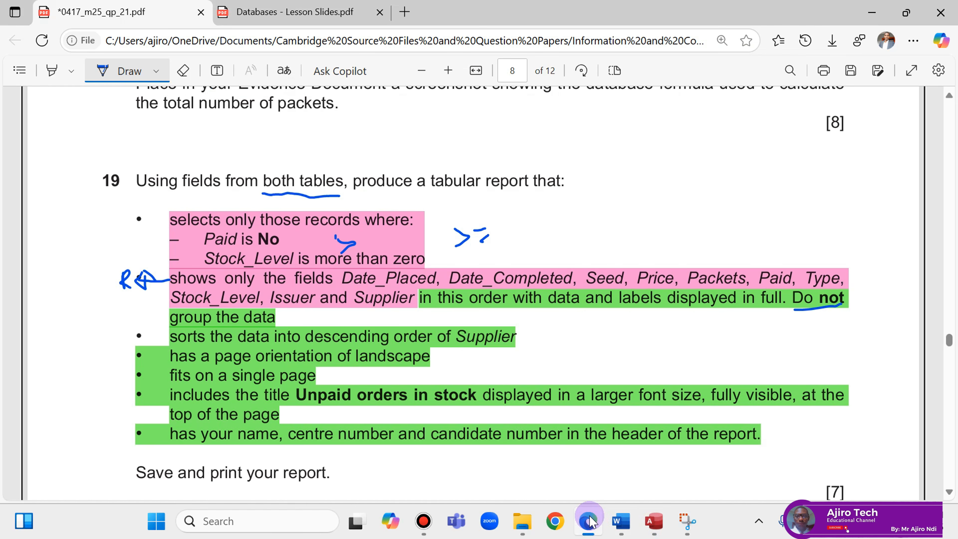
drag(442, 195, 532, 195)
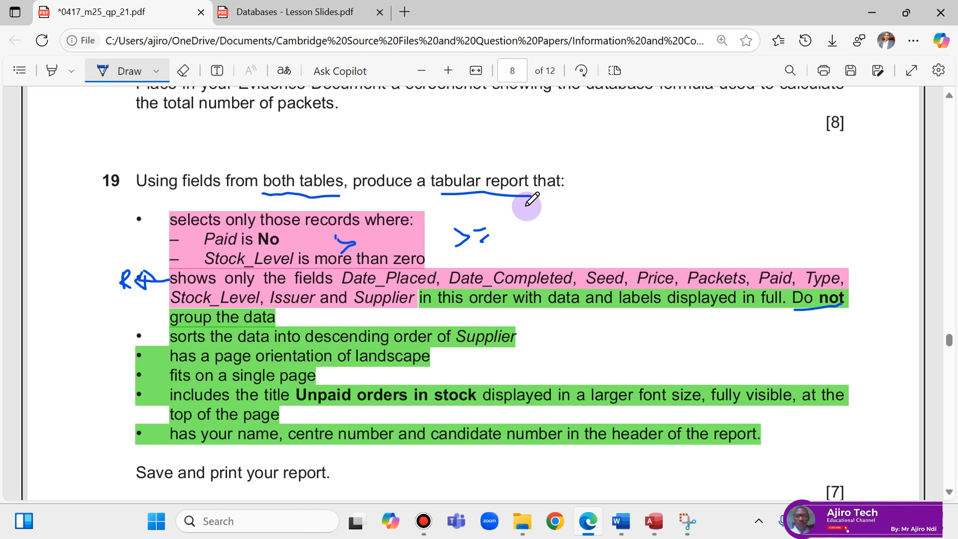
click(650, 527)
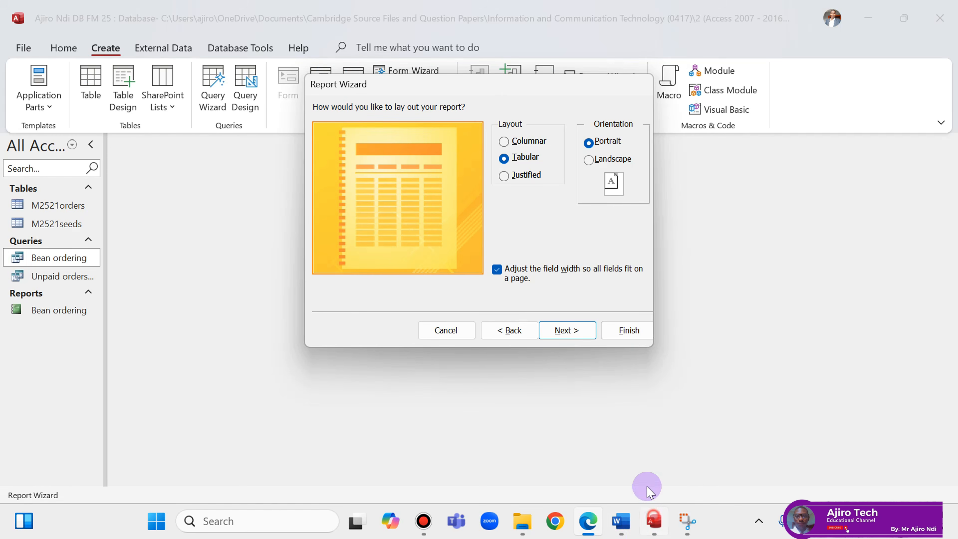
click(590, 159)
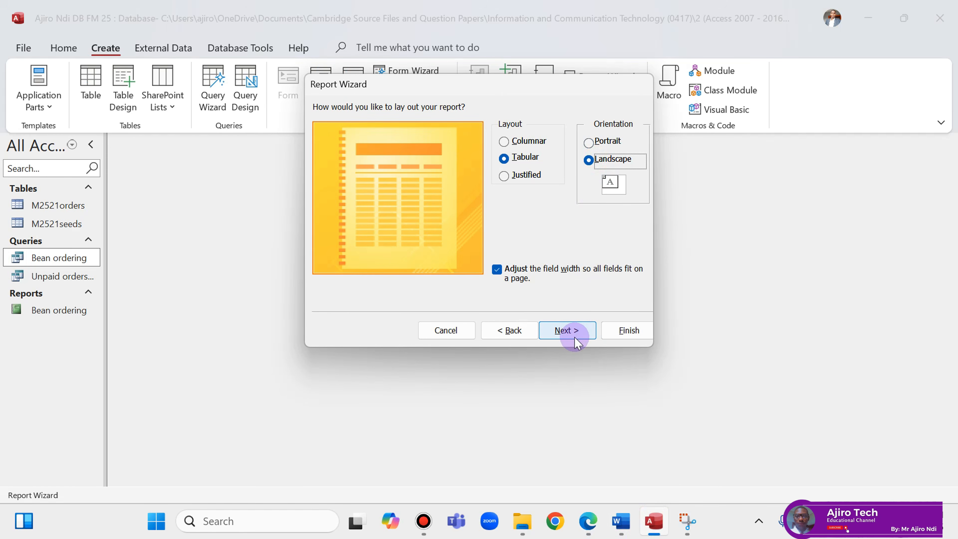
click(567, 331)
Copy 'Unpaid orders in stock' from the exam PDF and select the wizard's existing report title to replace it.
click(588, 525)
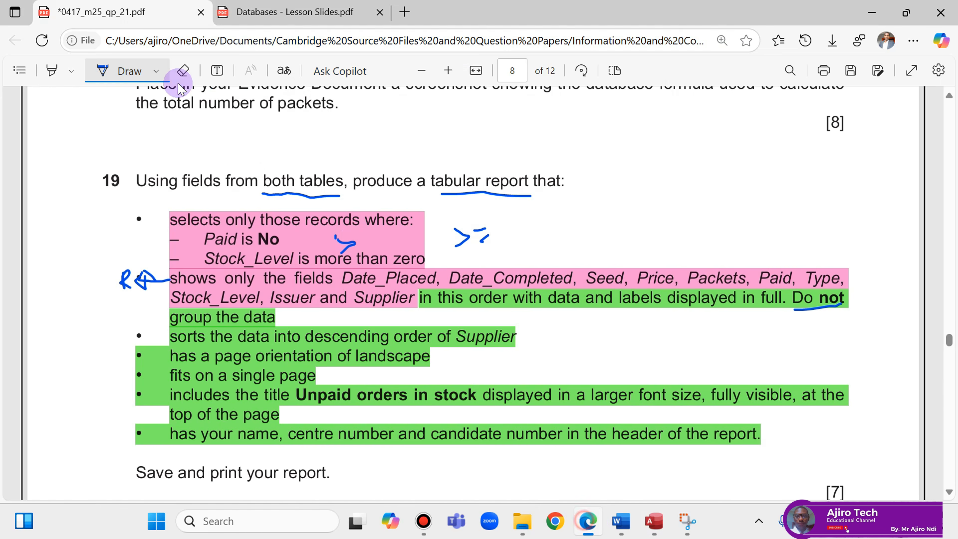
click(107, 70)
drag(299, 394, 476, 397)
mouse_move(496, 288)
click(497, 267)
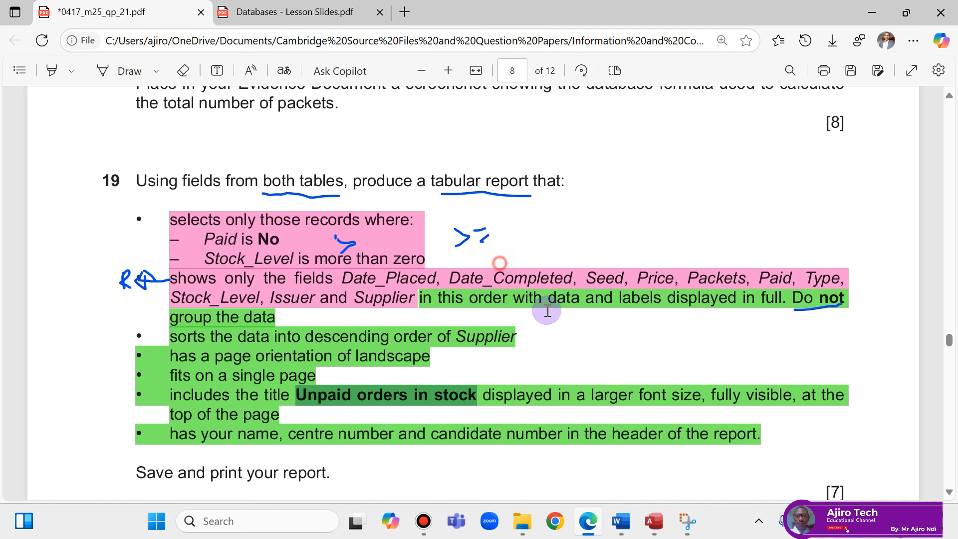
click(652, 524)
drag(485, 126, 403, 127)
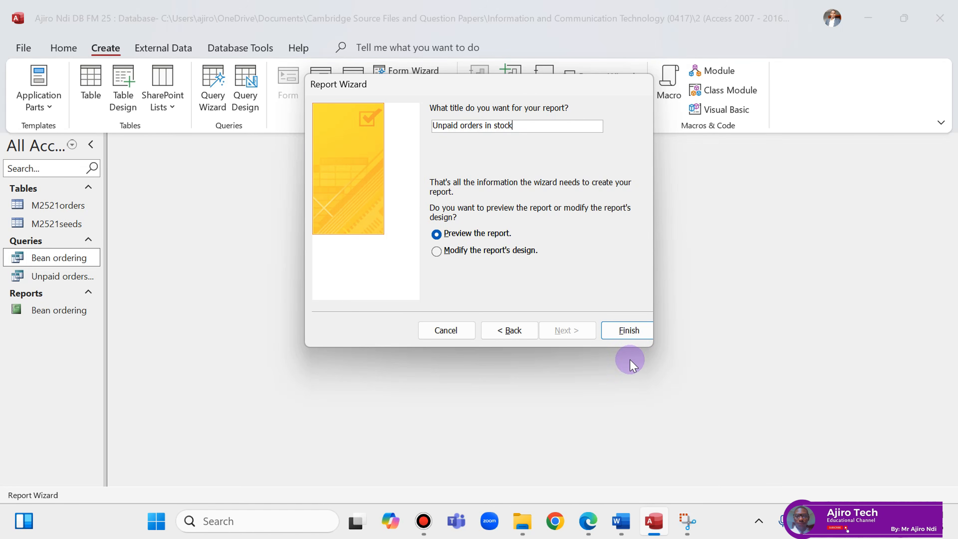
Finish the wizard to create the report, then check it in design and layout views.
click(627, 331)
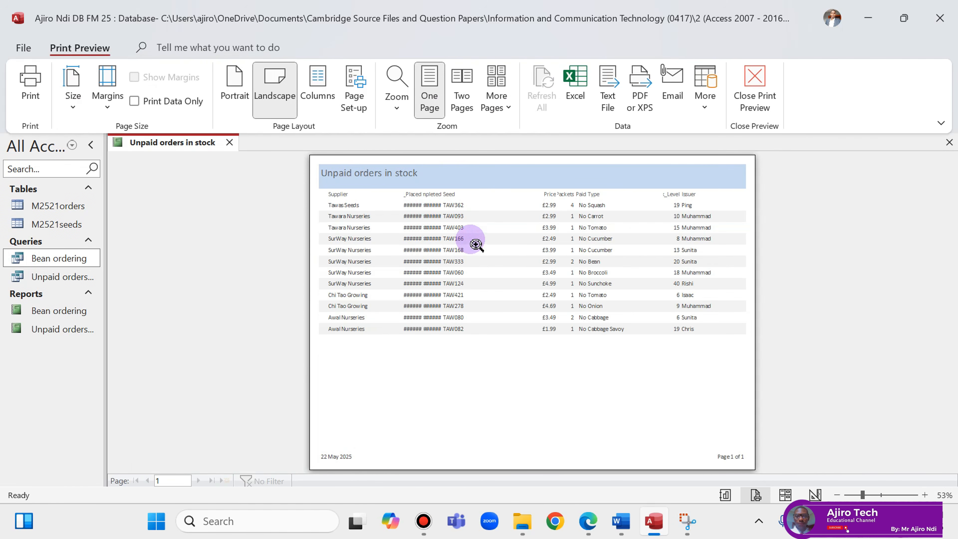
right_click(162, 142)
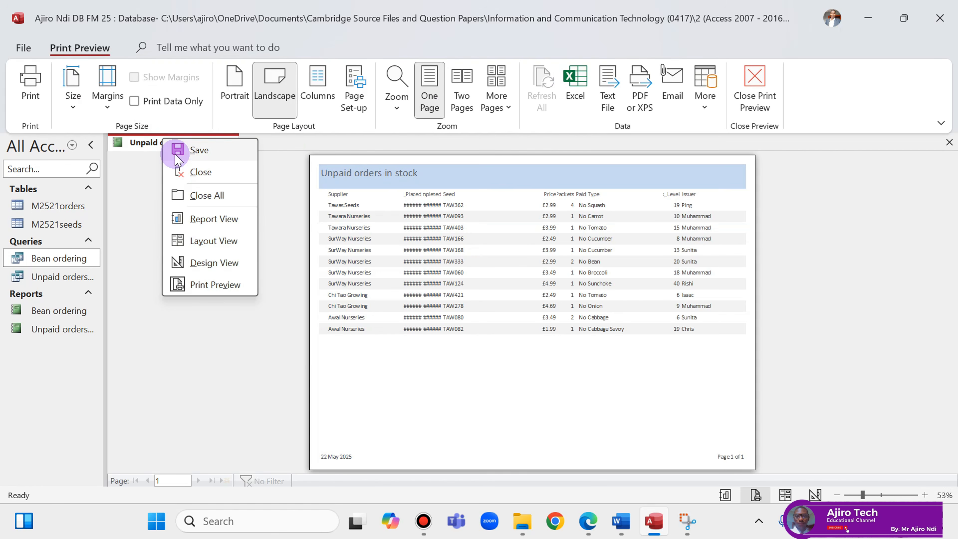
click(220, 264)
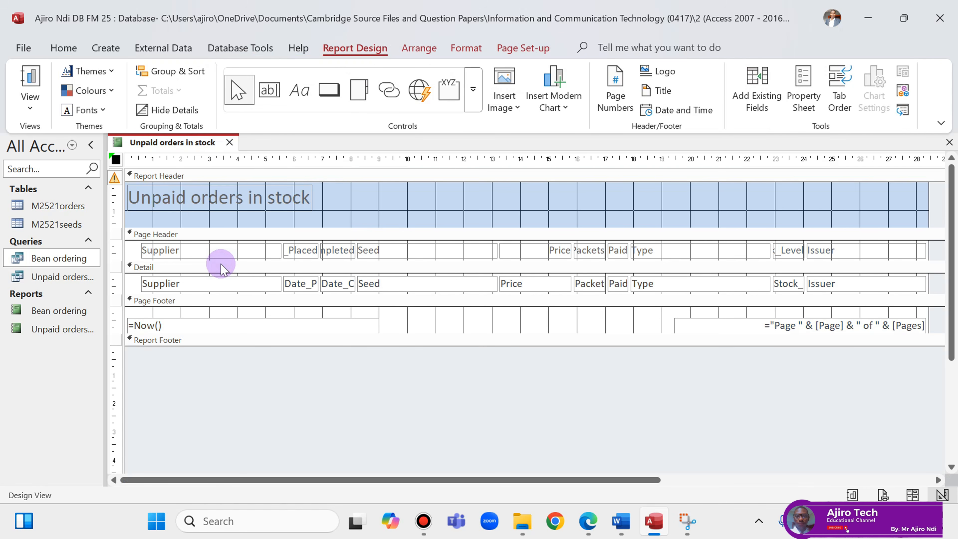
right_click(189, 143)
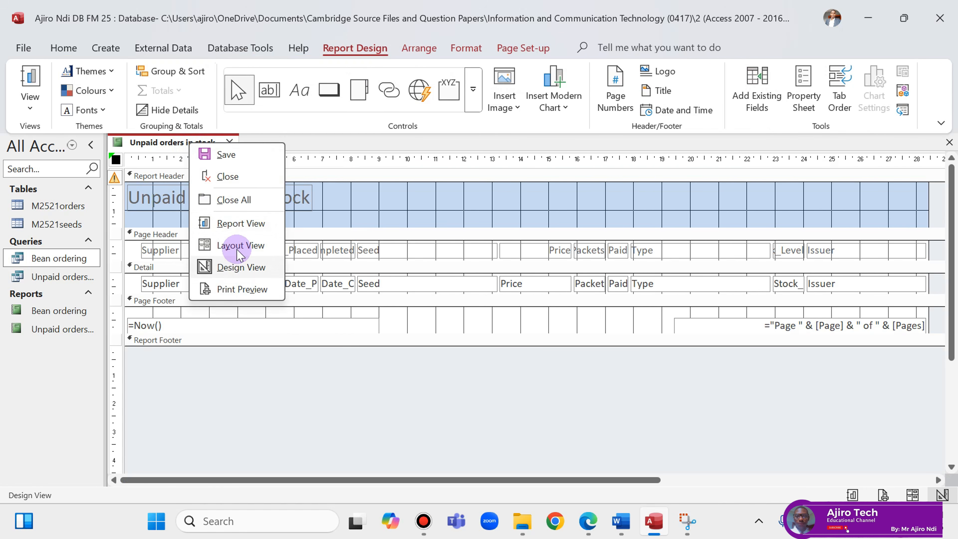
click(237, 249)
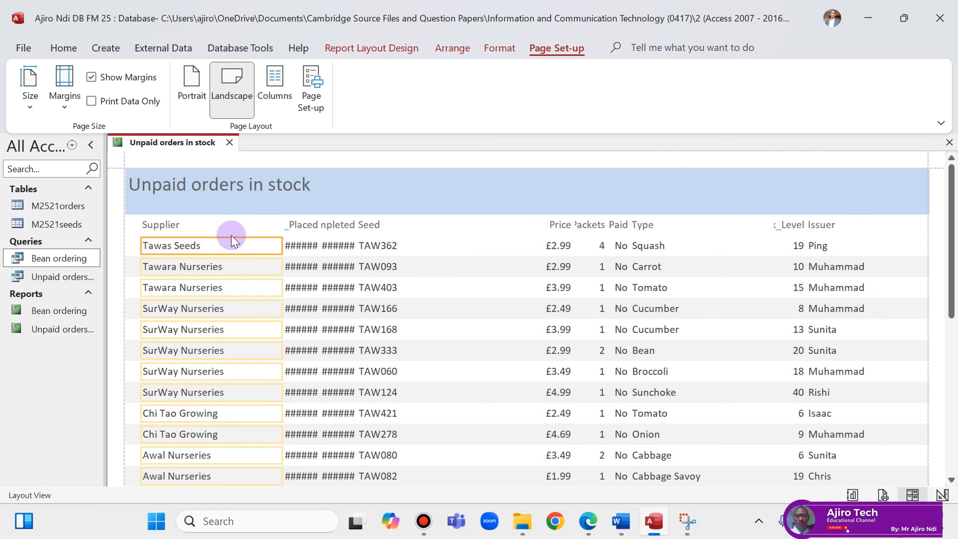
In design view, narrow the Supplier heading and field, then return to layout view.
right_click(184, 142)
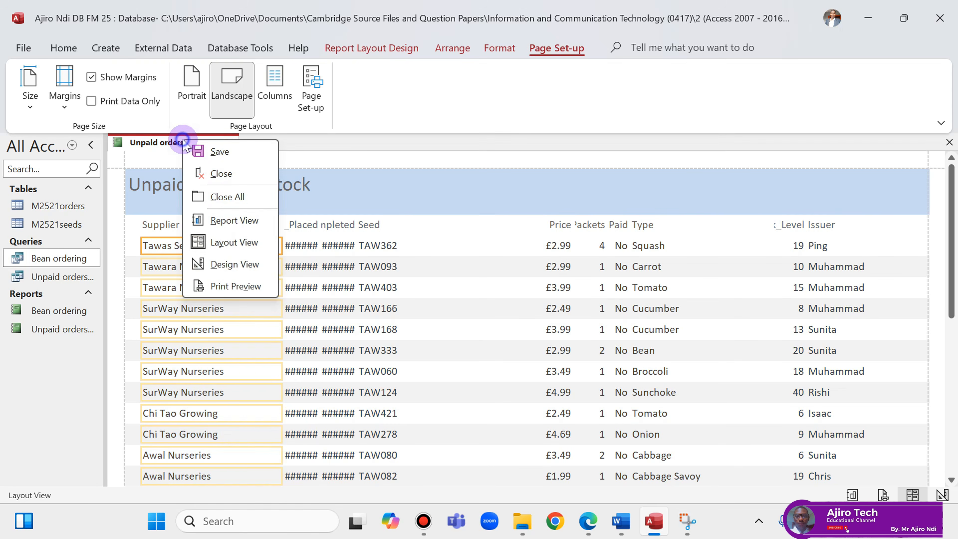
click(234, 265)
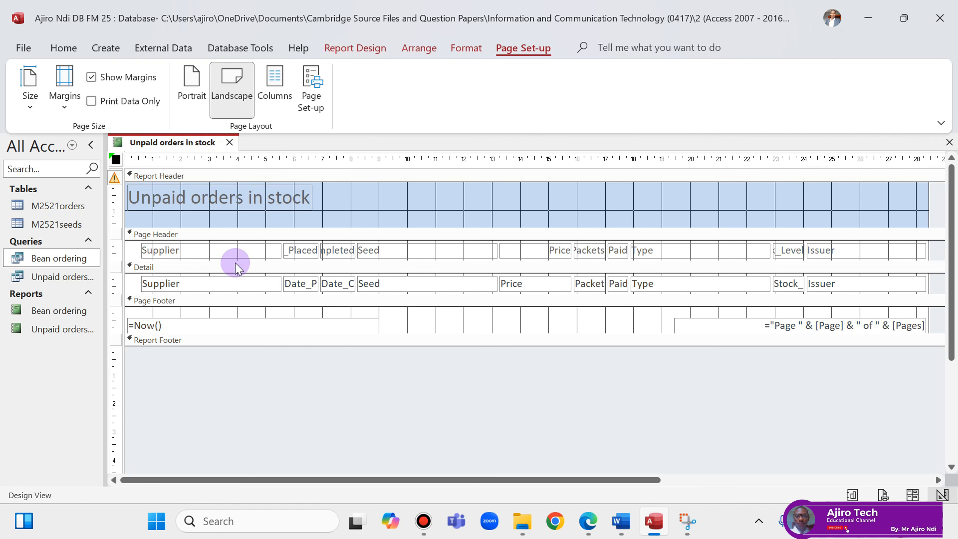
click(233, 252)
shift+click(222, 281)
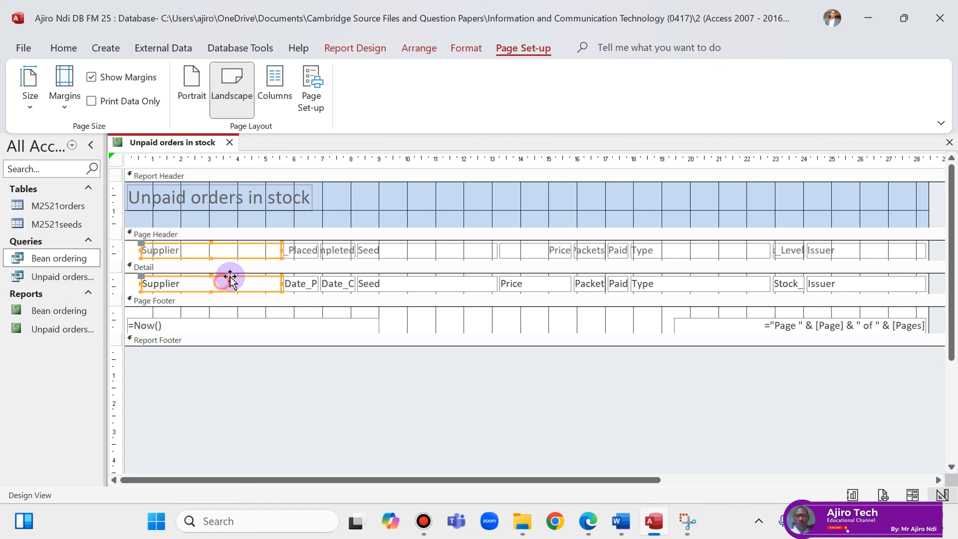
drag(282, 250, 204, 256)
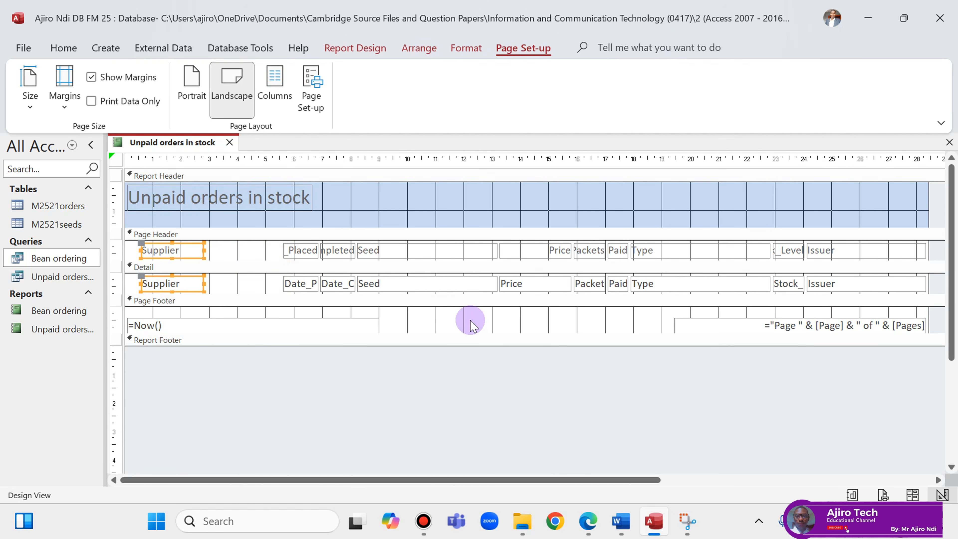
click(590, 521)
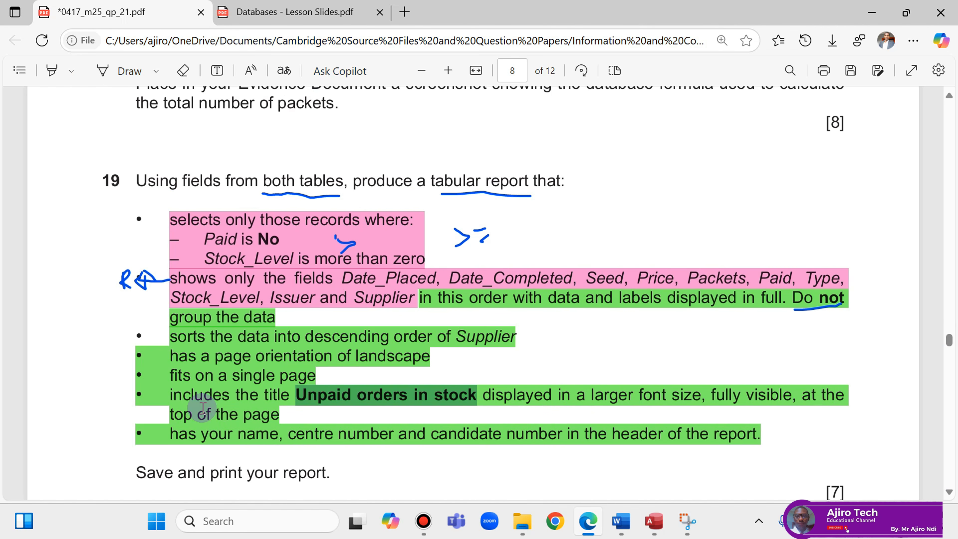
click(654, 521)
right_click(152, 142)
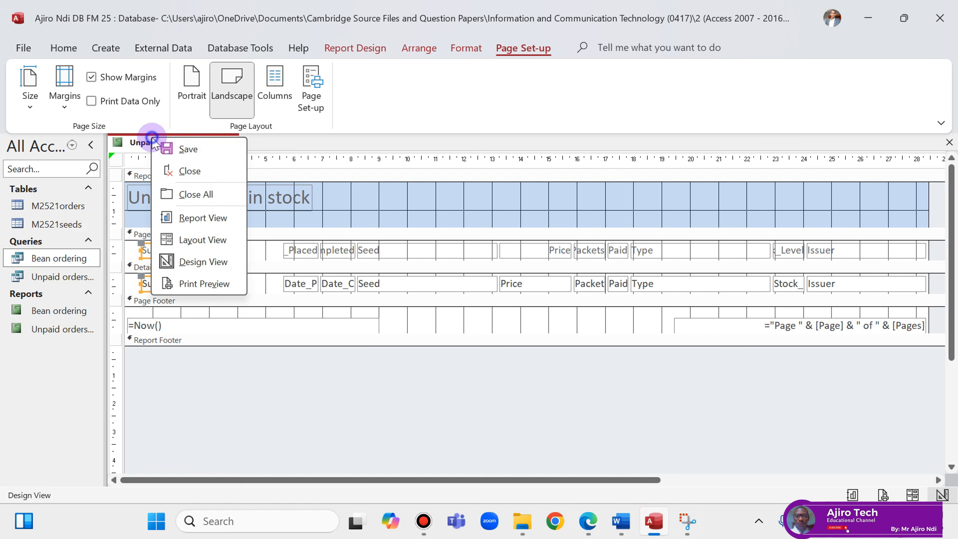
click(200, 241)
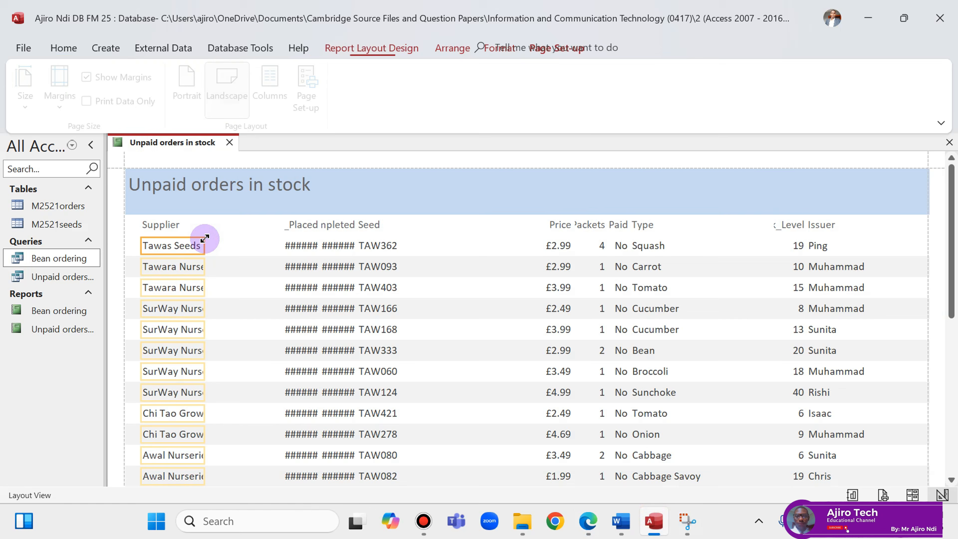
Make the 'Unpaid orders in stock' title 26-point bold, then go to design view.
click(252, 185)
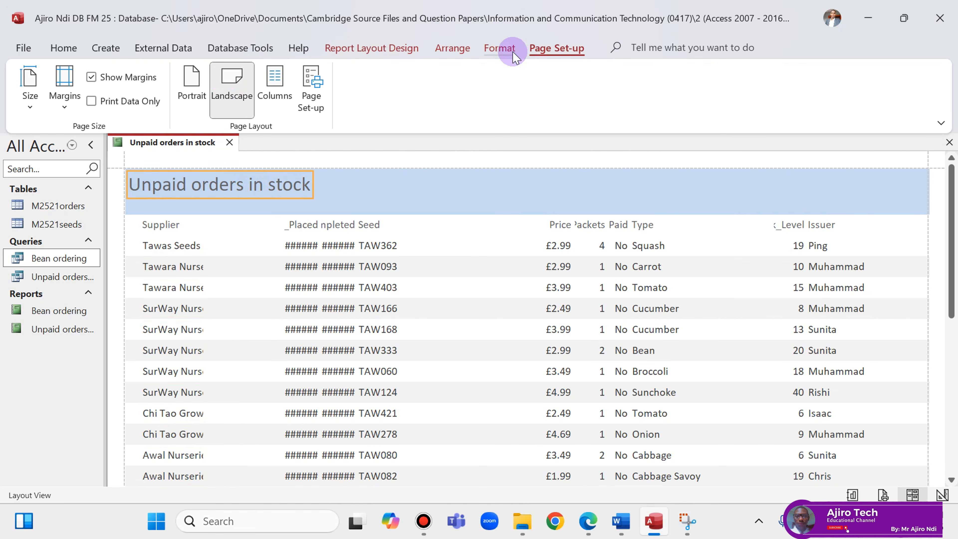
click(500, 48)
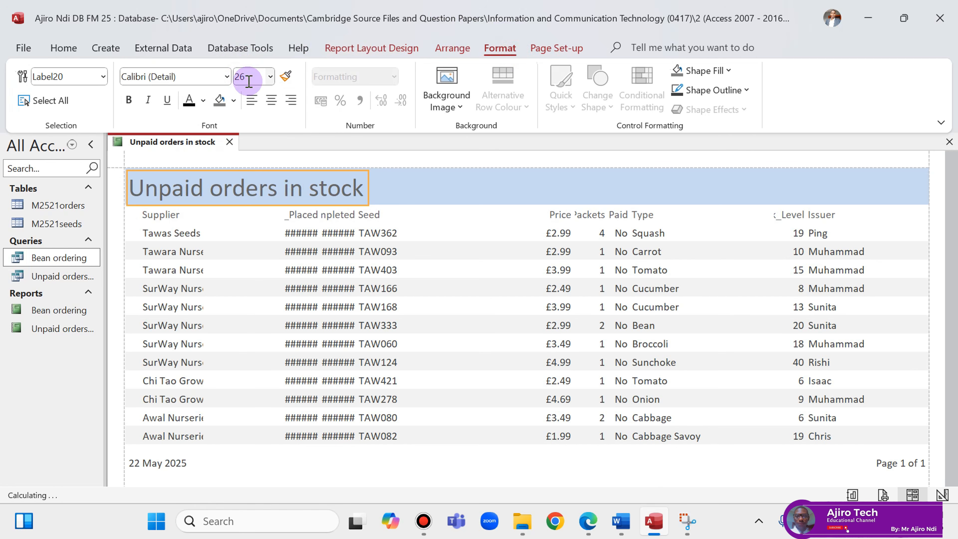
click(129, 101)
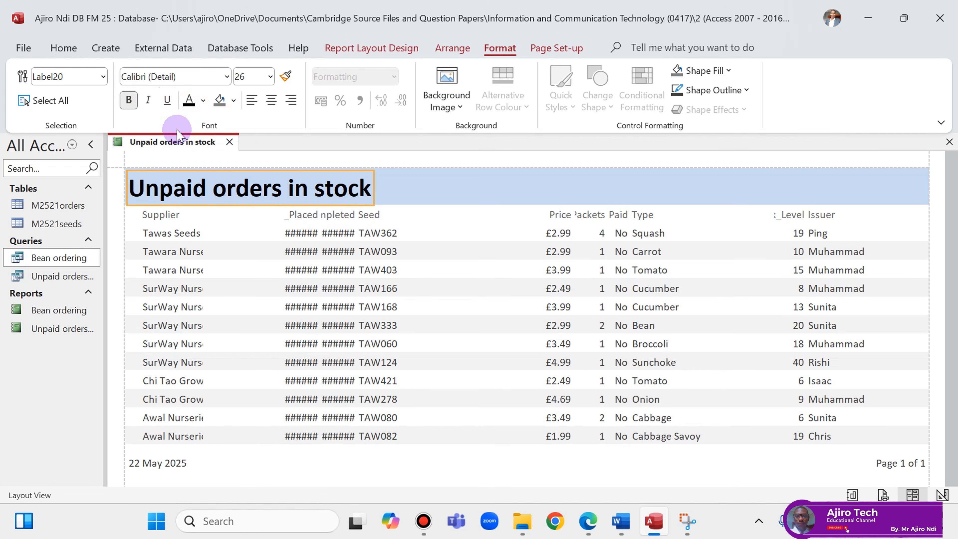
right_click(178, 141)
click(224, 263)
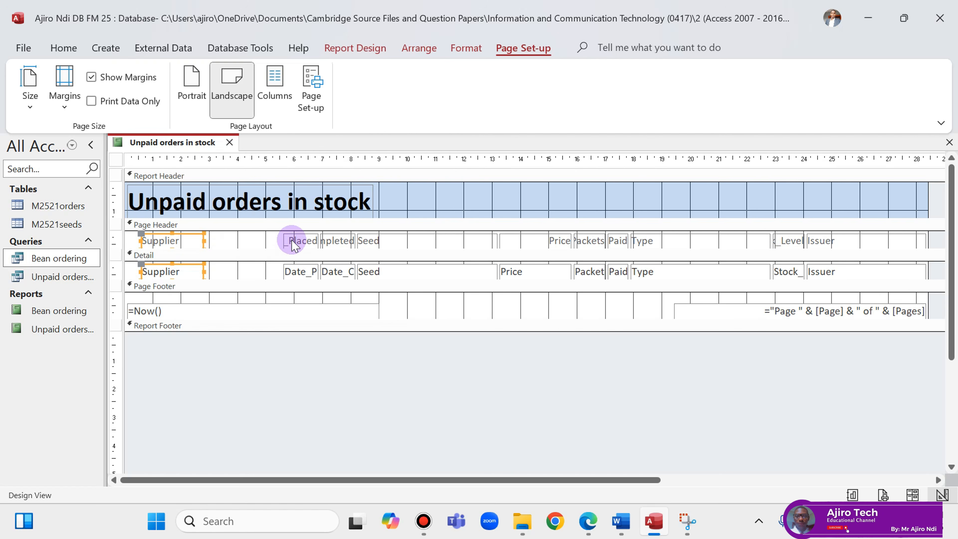
Widen the Date_Placed and Date_Completed columns to the left, shifting Date_Placed further left.
click(300, 240)
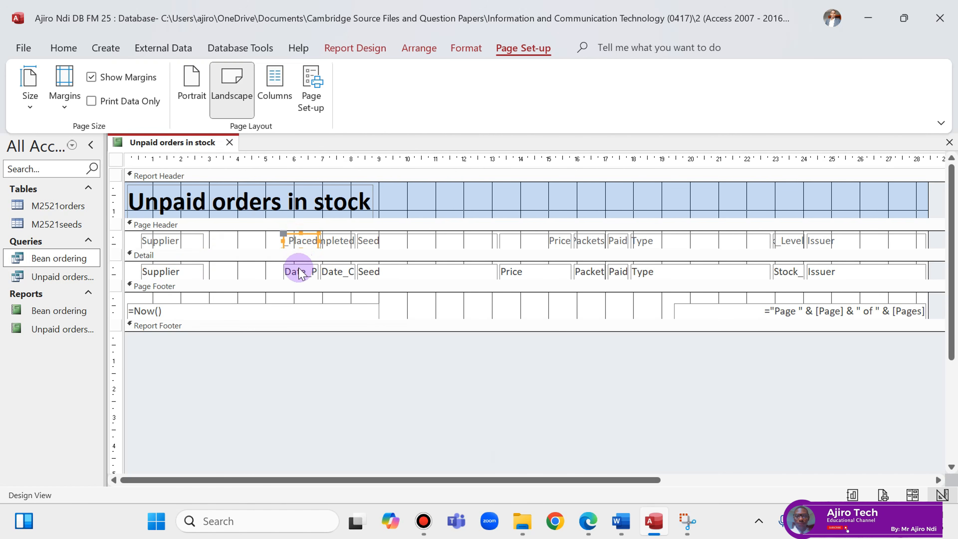
shift+click(297, 273)
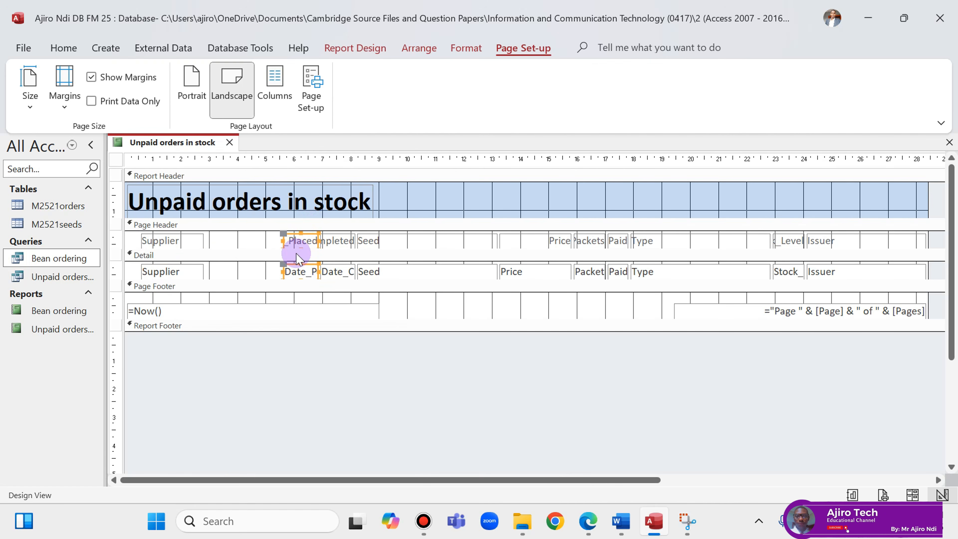
drag(282, 239, 253, 240)
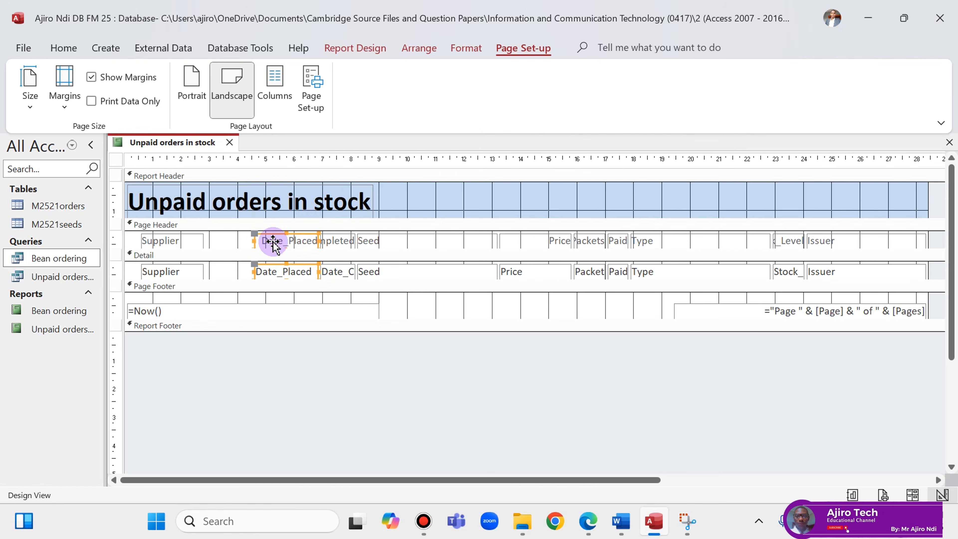
key(Left)
key(Left)
key(Left)
key(Left)
key(Left)
key(Left)
key(Left)
key(Left)
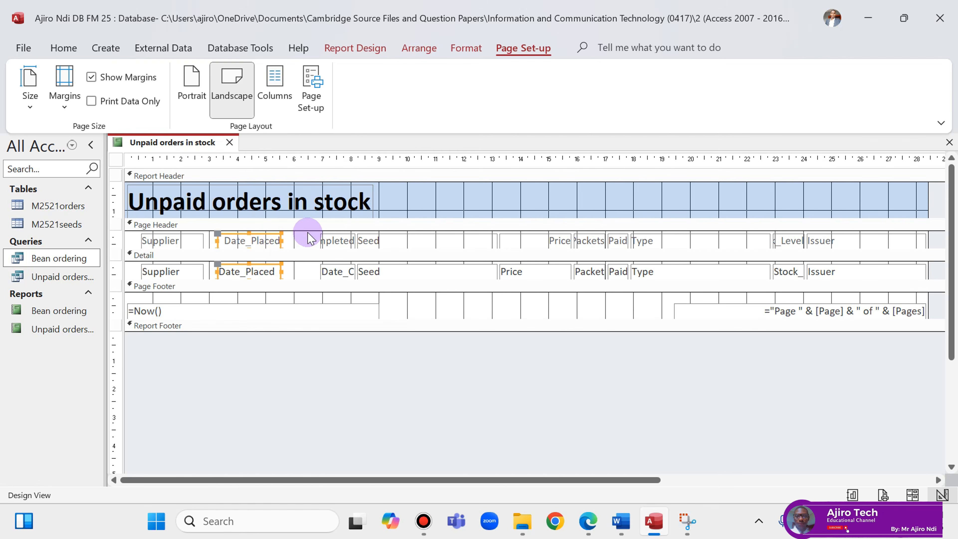
drag(320, 235, 336, 277)
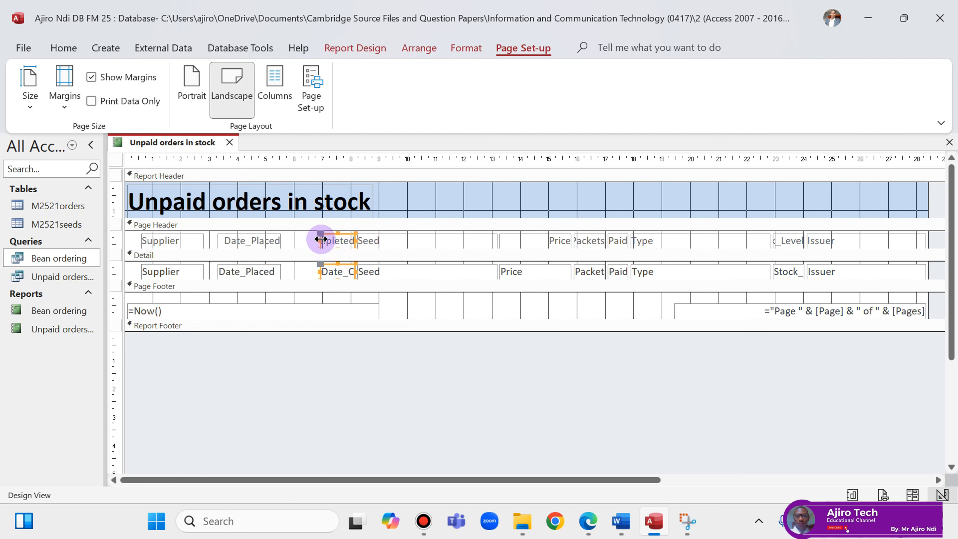
drag(319, 239, 299, 240)
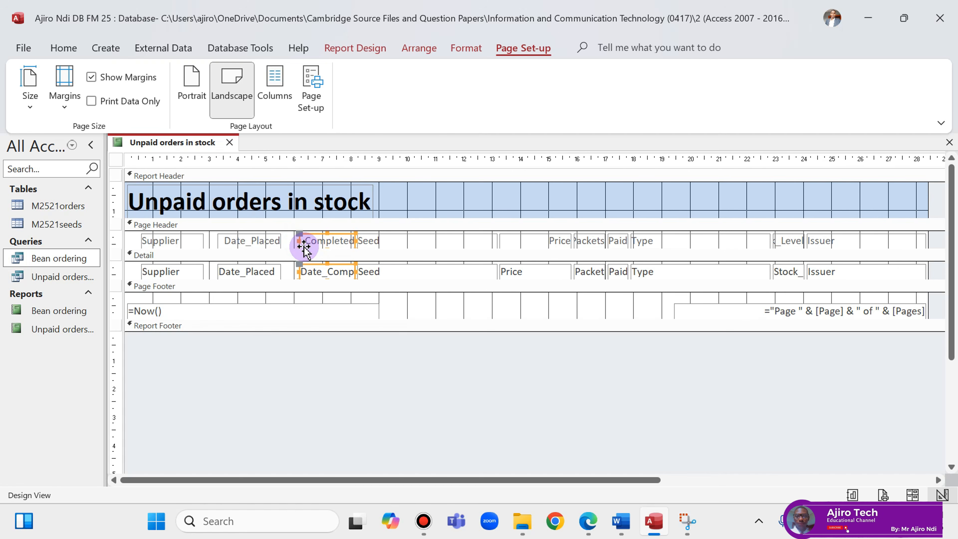
Narrow the Seed column and nudge it right, then widen Date_Completed so its name shows fully.
drag(394, 241, 391, 274)
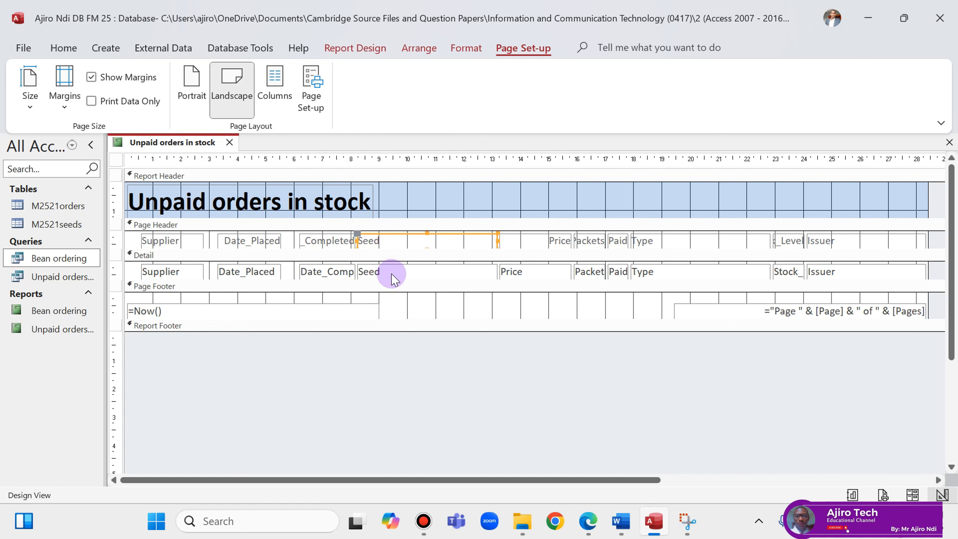
drag(497, 271, 410, 270)
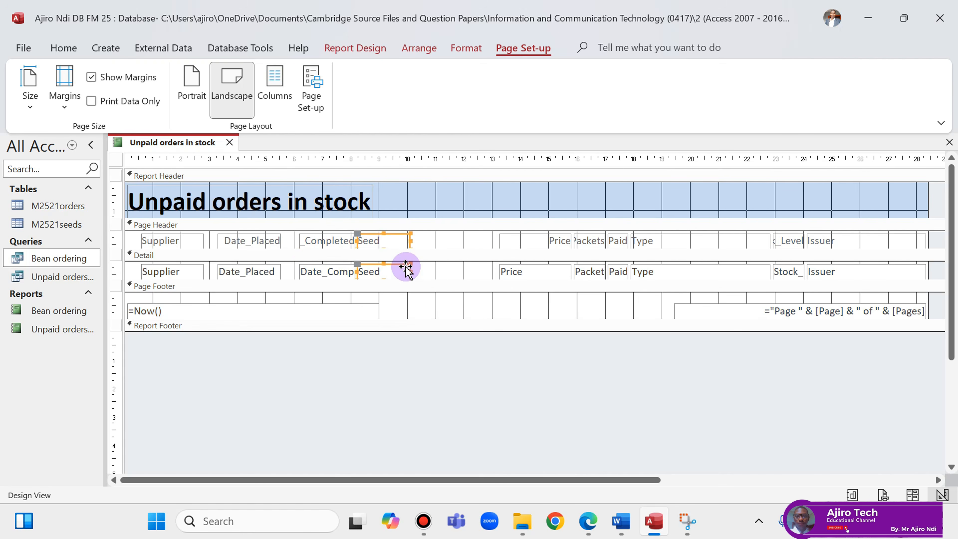
click(406, 267)
key(Right)
key(Right)
key(Right)
key(Right)
key(Right)
key(Right)
key(Right)
key(Right)
key(Right)
key(Right)
key(Right)
key(Right)
key(Right)
key(Right)
key(Right)
key(Right)
key(Right)
key(Right)
key(Right)
key(Right)
key(Right)
key(Right)
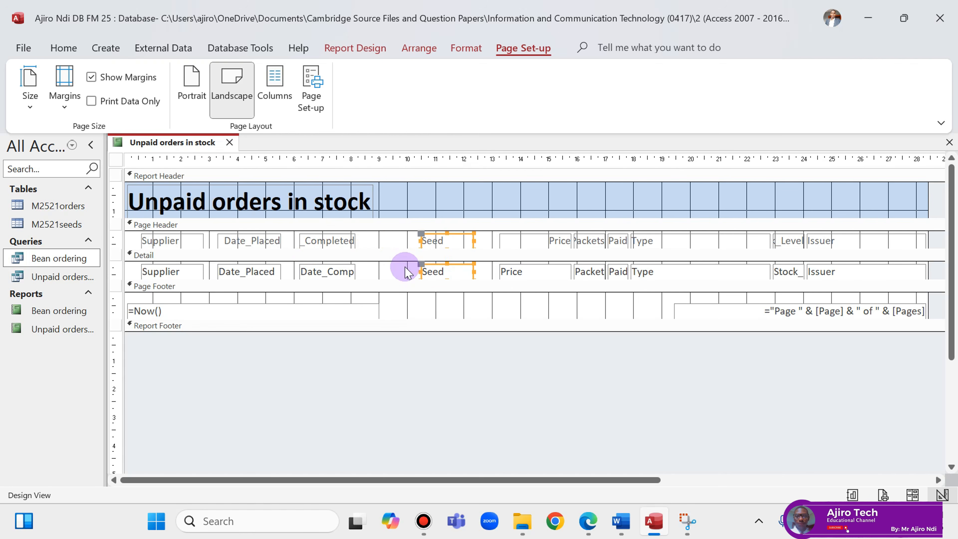
click(327, 239)
shift+click(342, 270)
drag(356, 241, 388, 240)
Narrow the Issuer label and field, undoing an accidental report-width change, then check the question paper.
click(855, 246)
shift+click(852, 272)
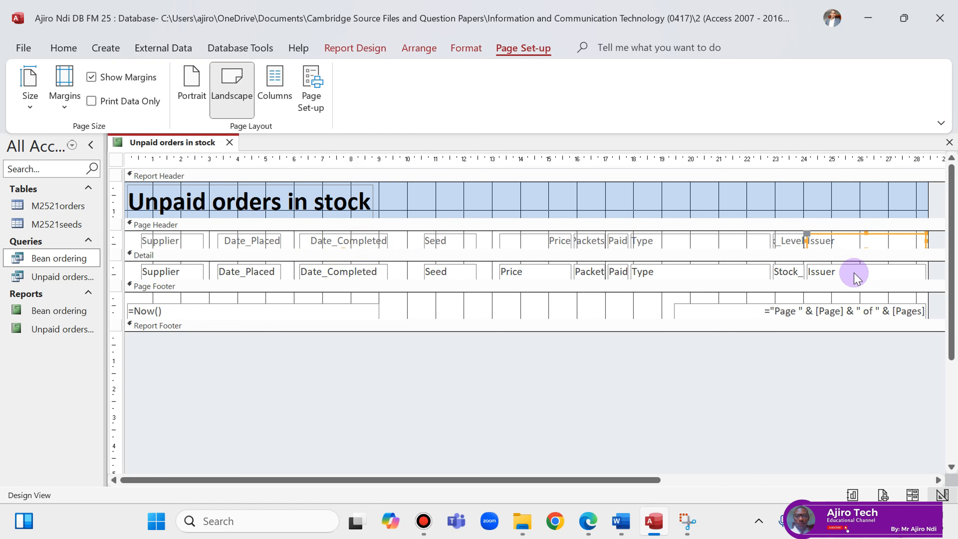
drag(927, 238, 871, 246)
key(ctrl+z)
drag(928, 241, 847, 249)
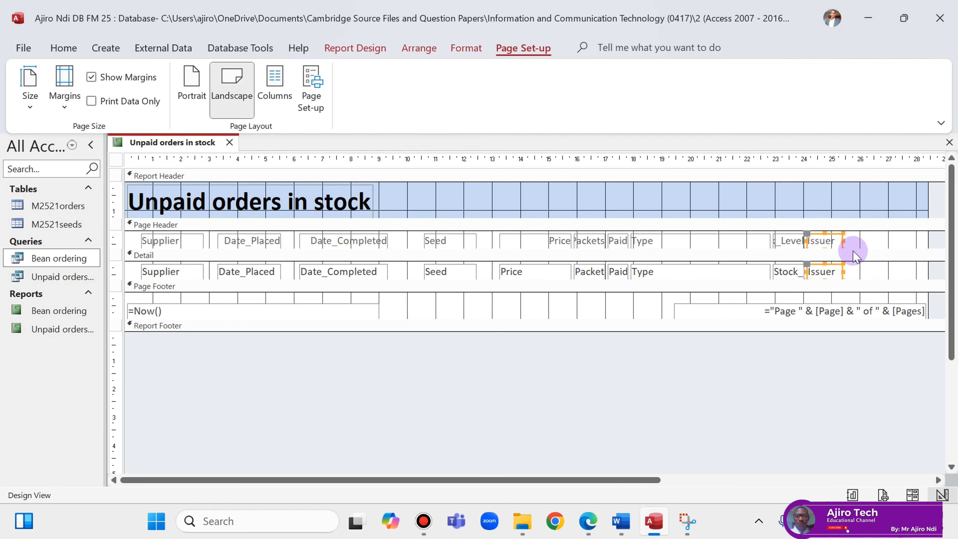
click(587, 528)
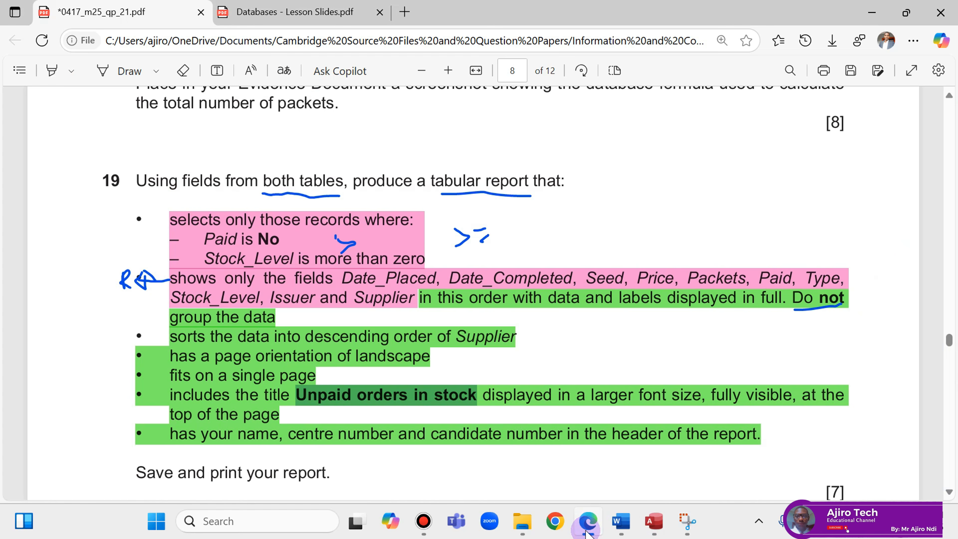
Move the Supplier label and field to the far right of the report, after Issuer.
click(587, 531)
click(171, 241)
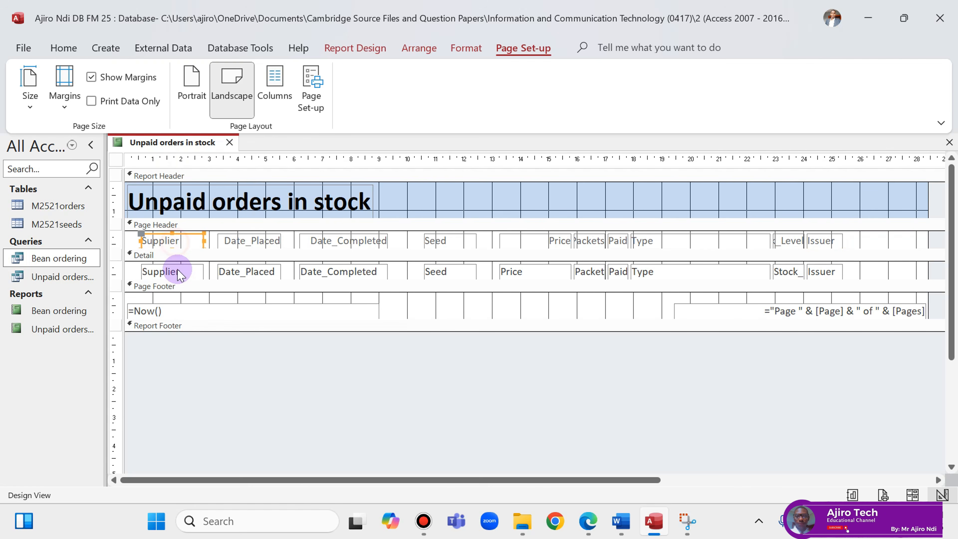
drag(176, 272, 898, 273)
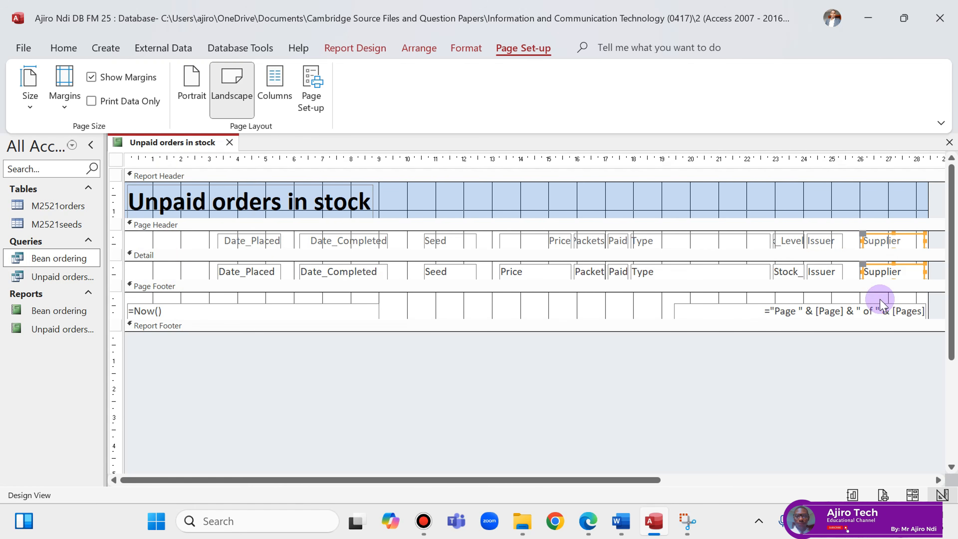
click(589, 522)
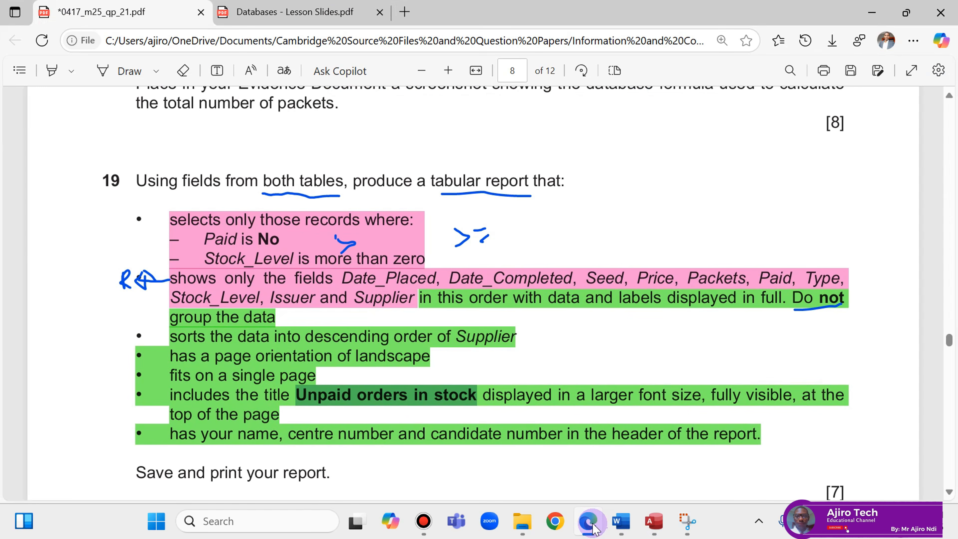
click(590, 523)
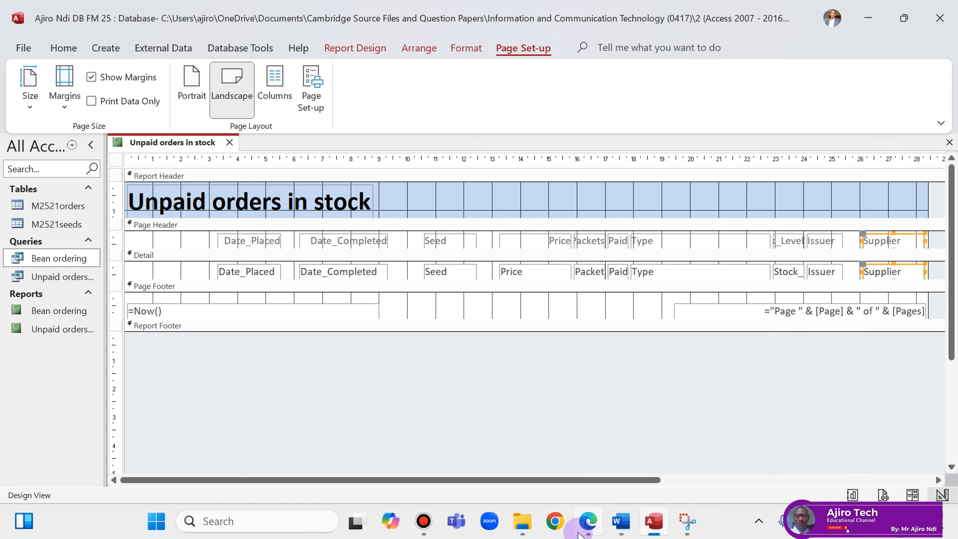
click(588, 523)
click(588, 525)
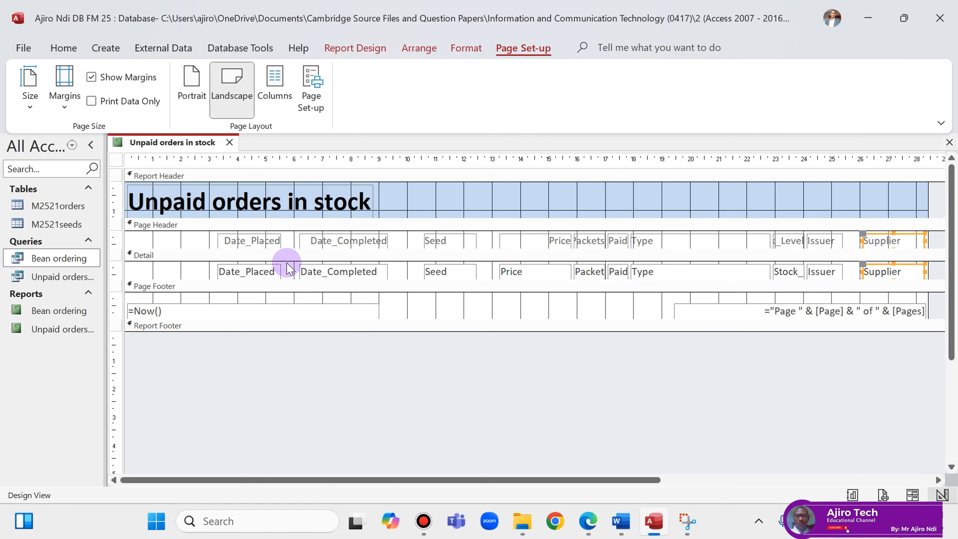
Move Date_Placed to the left edge and left-align Date_Completed beside it.
click(260, 241)
drag(258, 270, 208, 241)
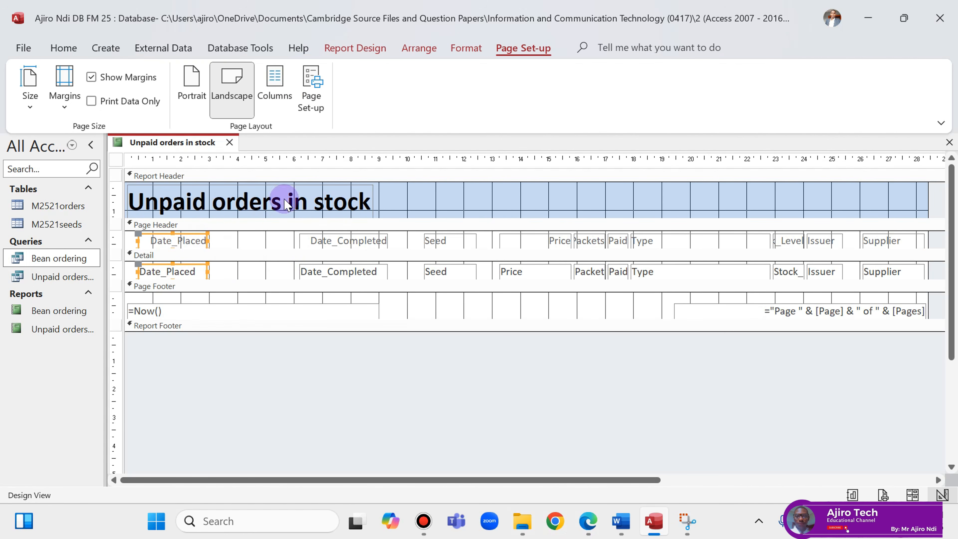
click(466, 48)
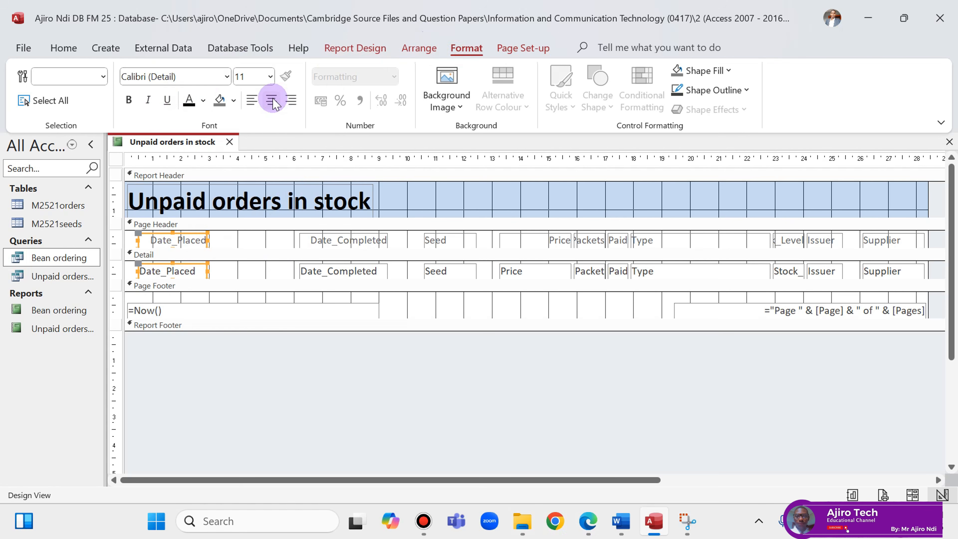
click(589, 522)
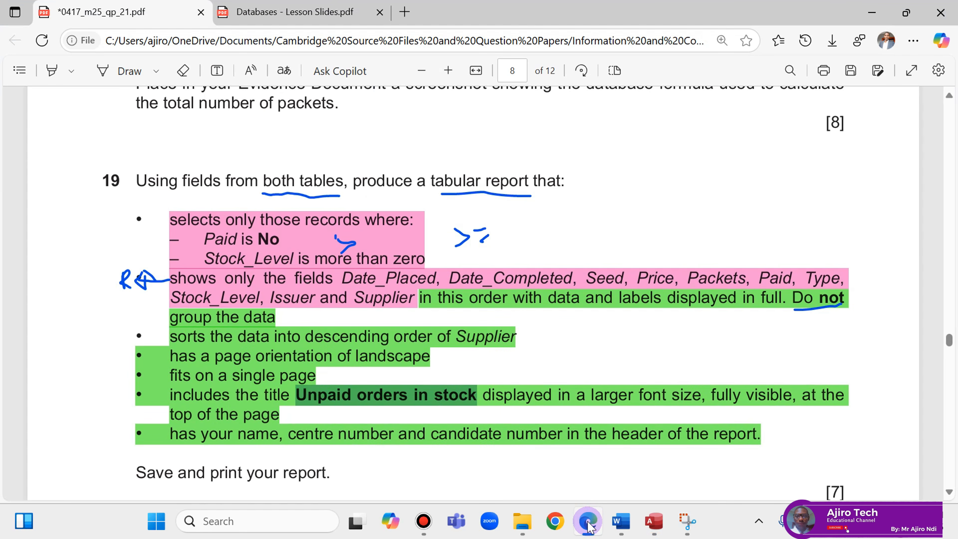
click(589, 523)
click(341, 231)
shift+click(337, 272)
drag(342, 272, 259, 262)
click(251, 101)
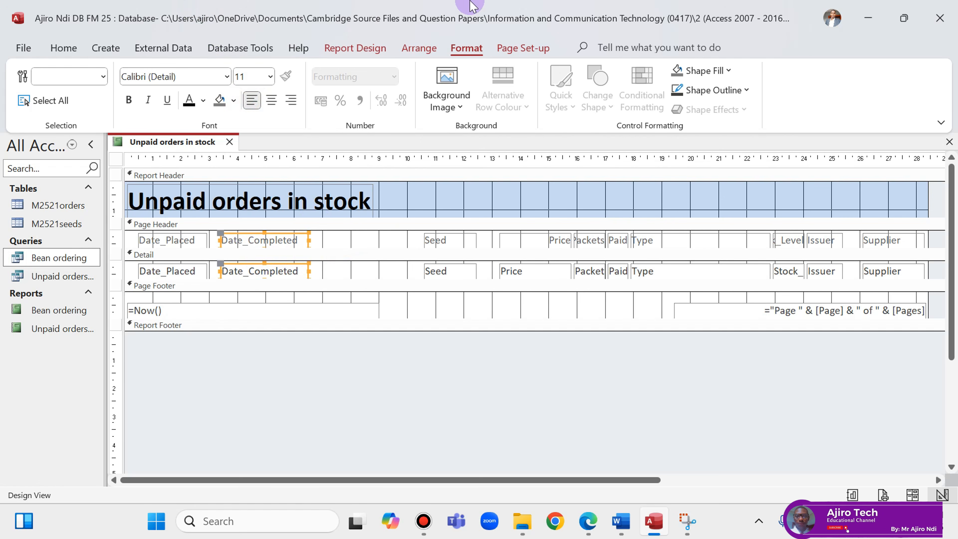
click(587, 530)
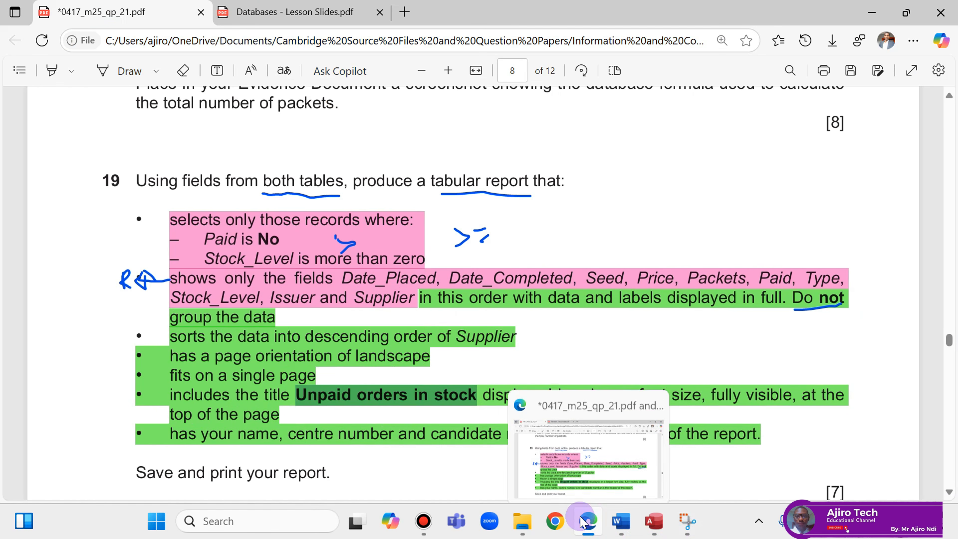
click(583, 523)
Move Seed beside Date_Completed, then left-align Price and move it beside Seed.
click(451, 240)
shift+click(452, 269)
drag(452, 269, 350, 269)
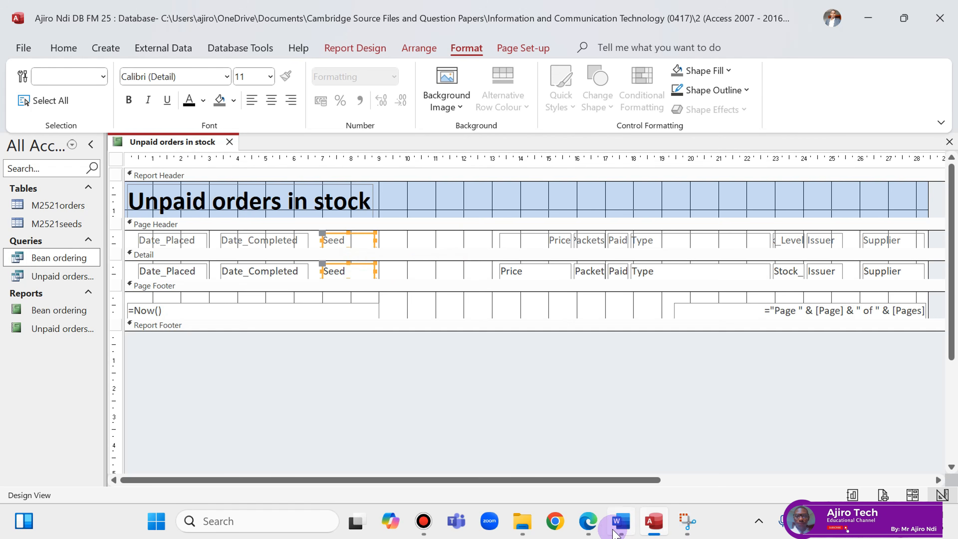
click(588, 530)
click(587, 531)
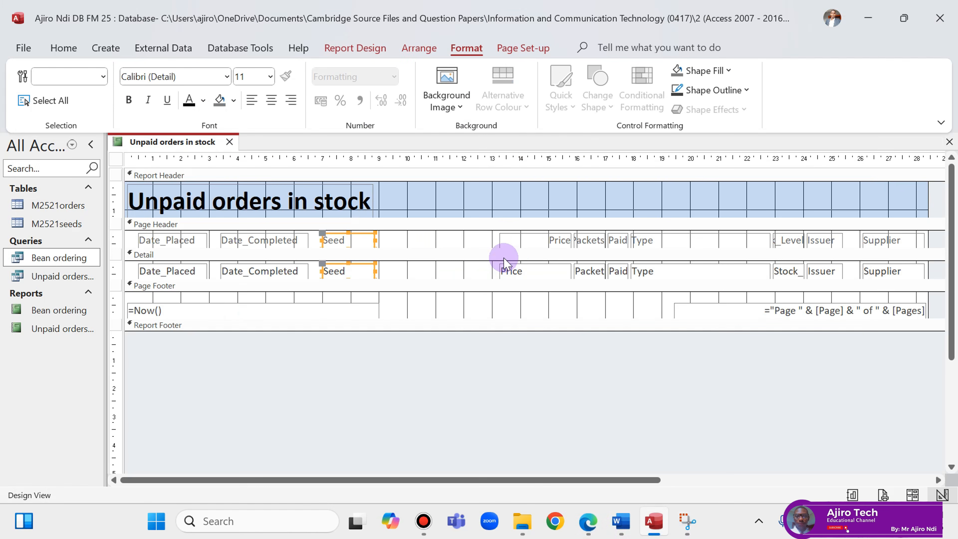
click(517, 240)
shift+click(520, 269)
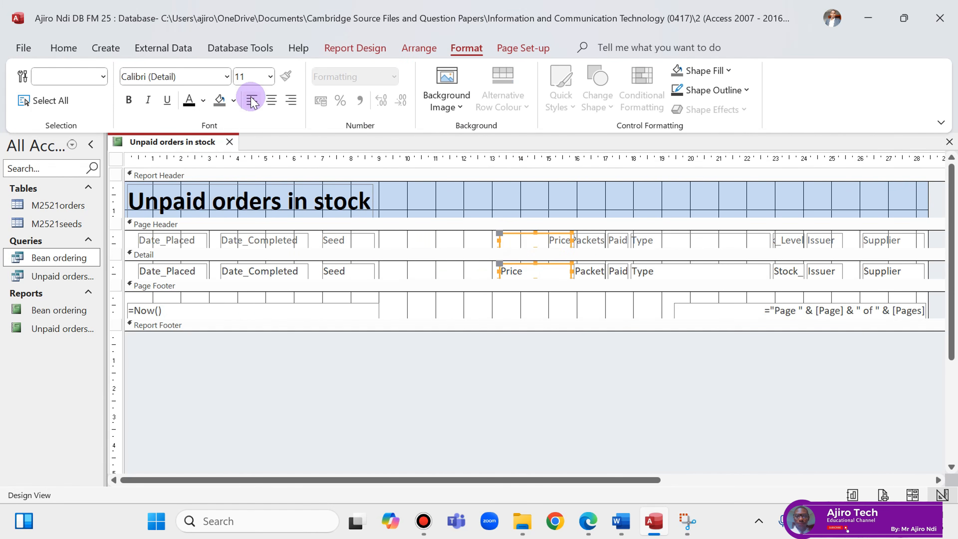
click(260, 101)
drag(552, 252, 441, 255)
click(589, 520)
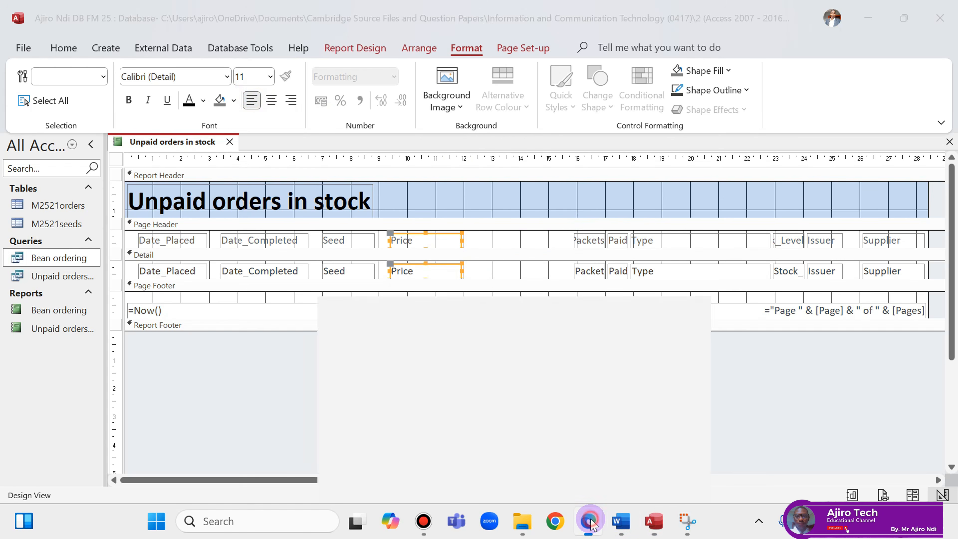
click(589, 522)
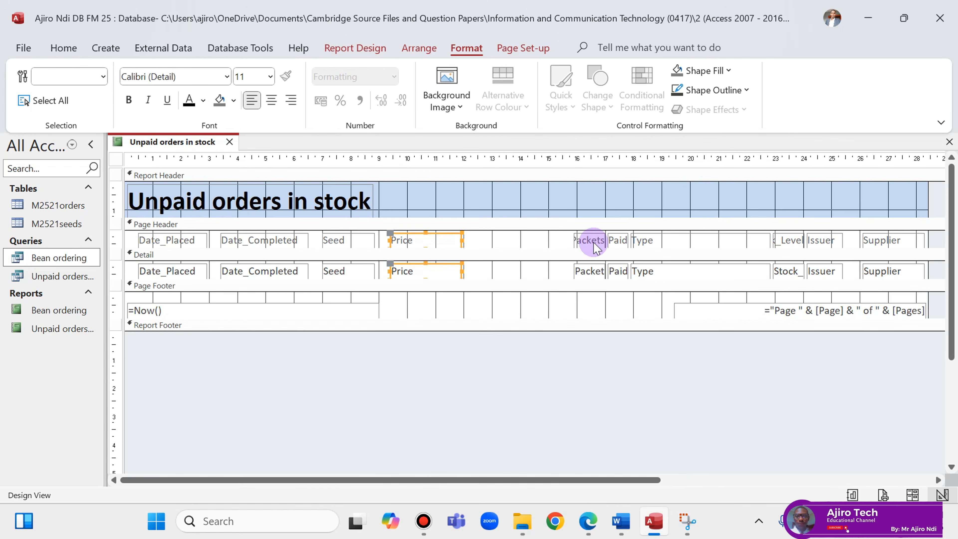
Widen, left-align and move the Packets and Paid columns left to close the gap after Price.
click(589, 240)
shift+click(592, 272)
drag(573, 270, 543, 270)
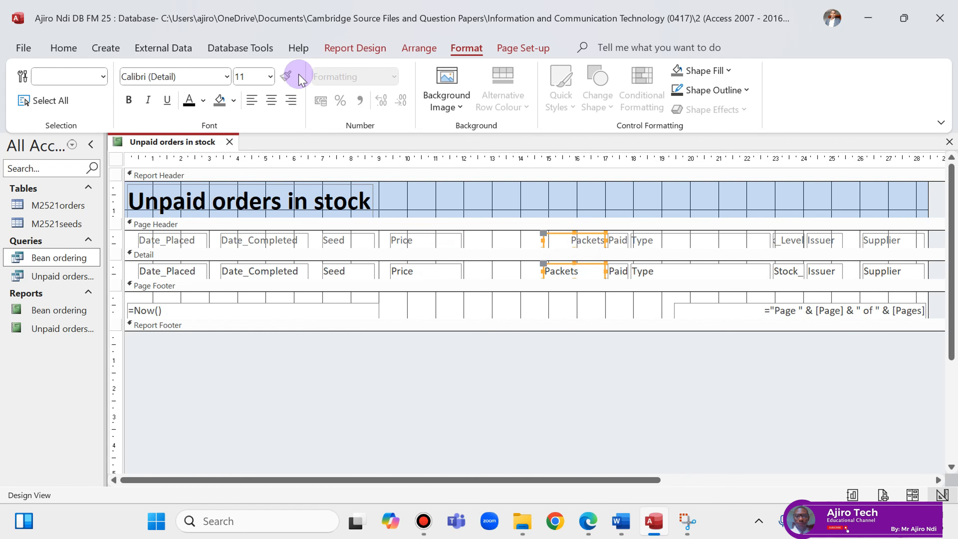
click(256, 103)
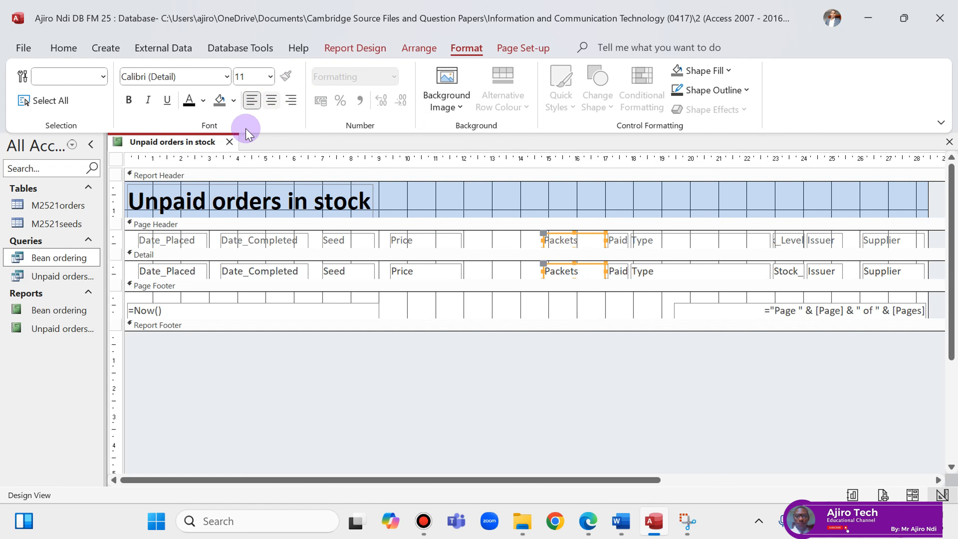
drag(583, 237, 501, 242)
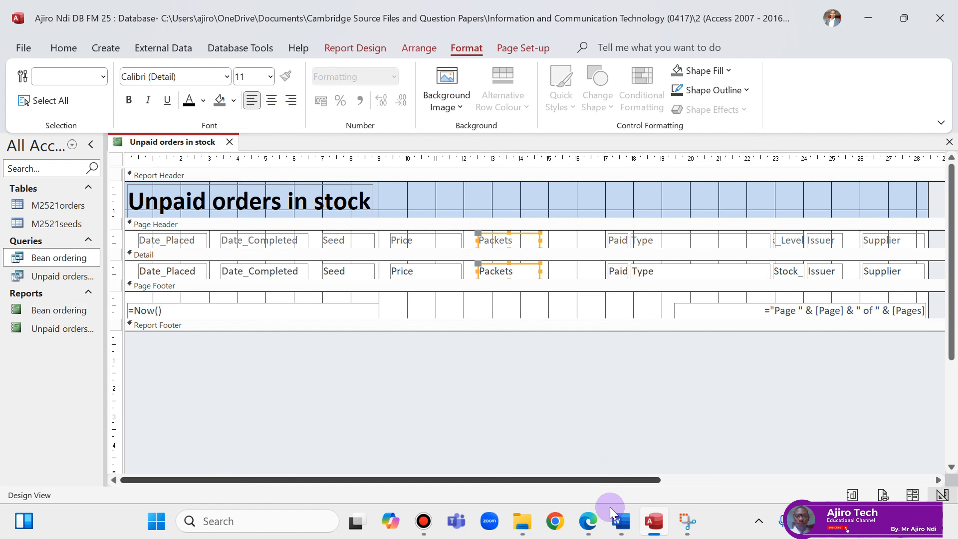
click(589, 522)
click(589, 523)
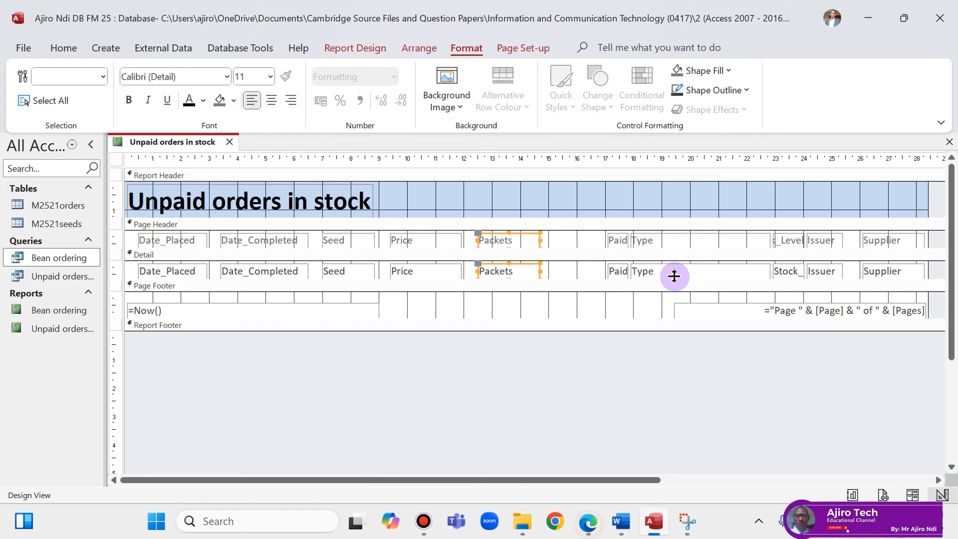
click(620, 240)
shift+click(618, 276)
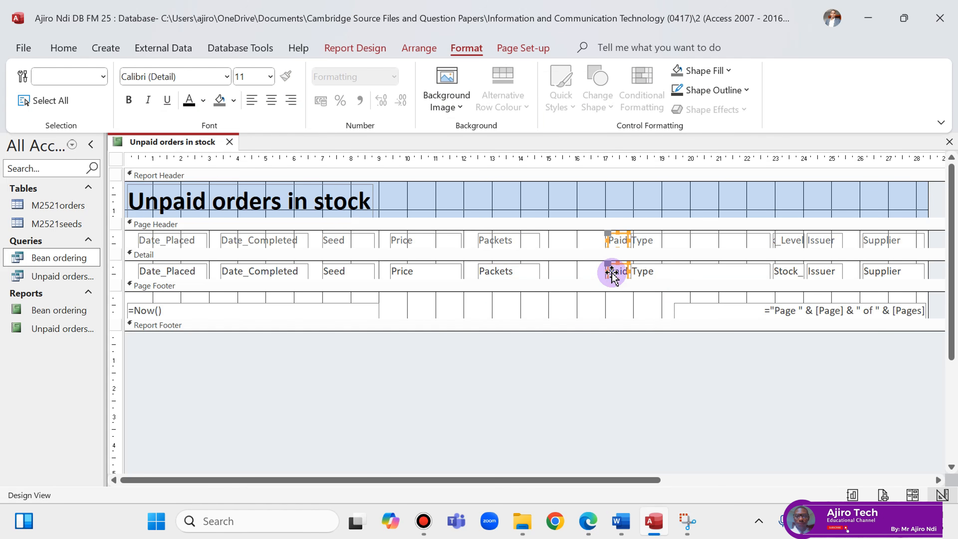
drag(607, 271, 594, 270)
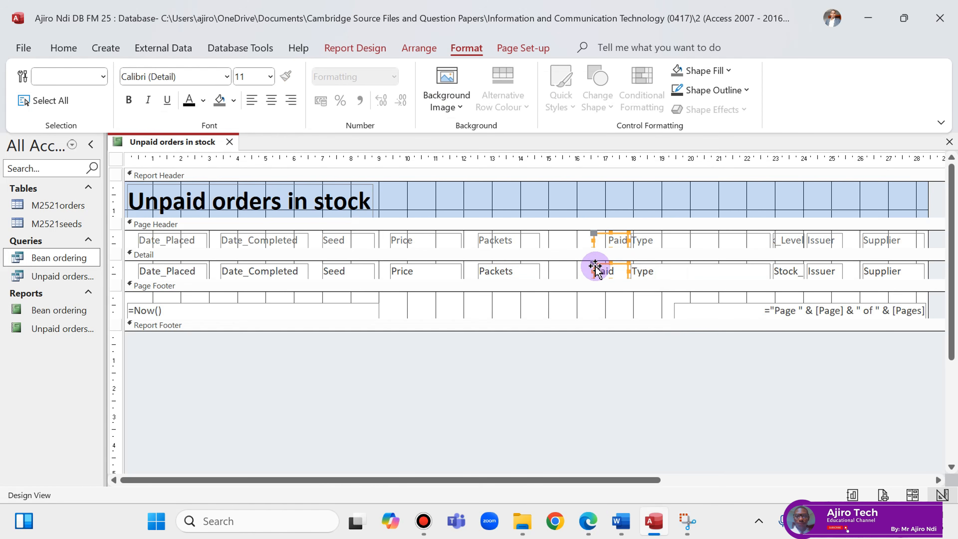
click(258, 100)
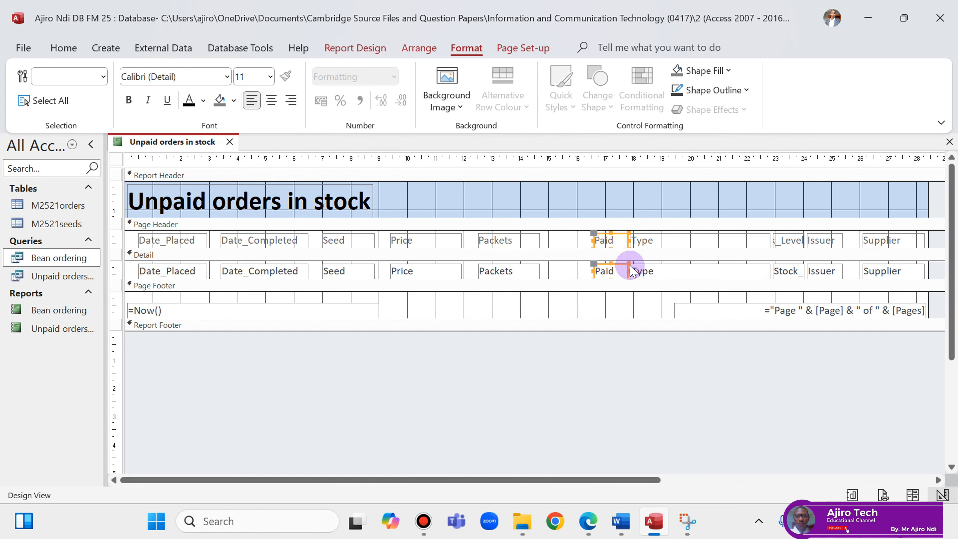
drag(608, 241, 564, 242)
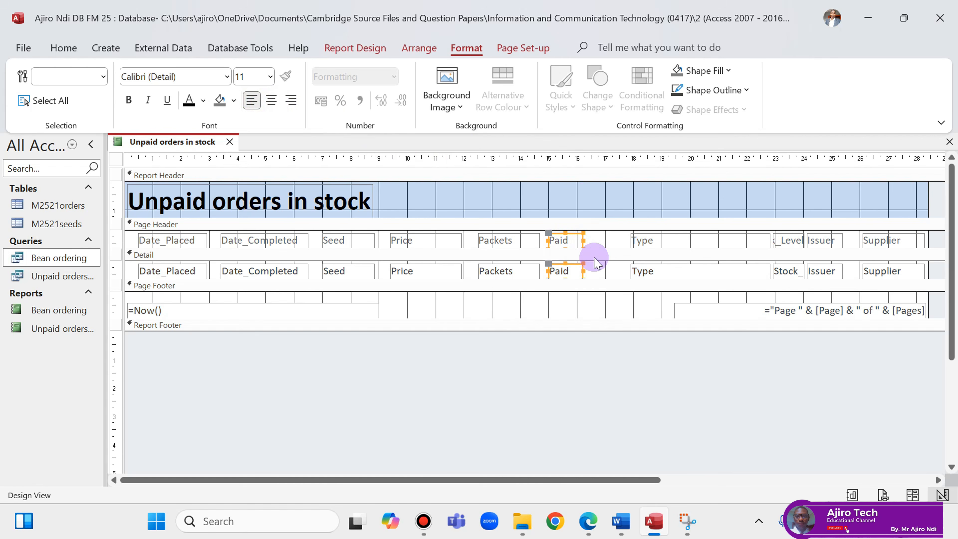
click(589, 528)
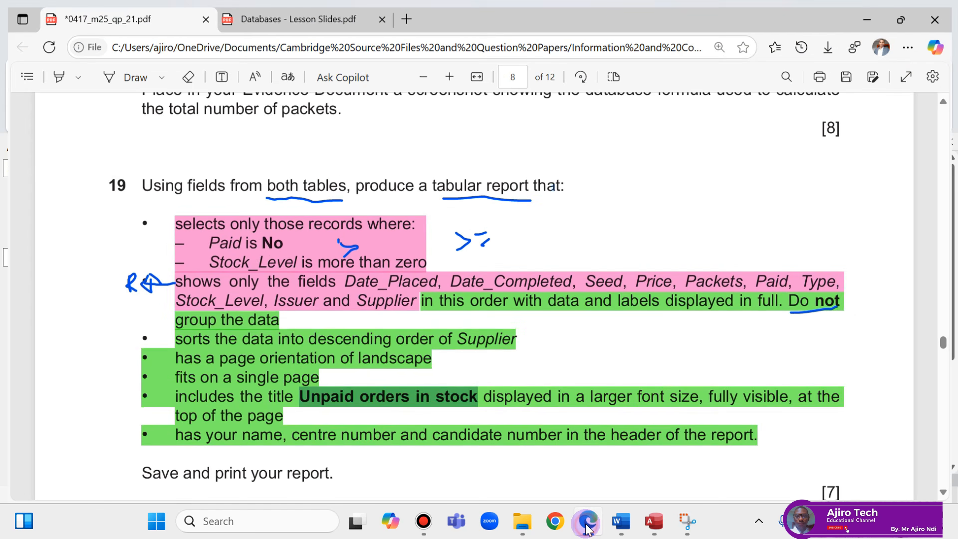
Narrow the Type label and field so they sit directly after Paid.
click(588, 529)
click(689, 233)
shift+click(689, 264)
drag(768, 239, 633, 239)
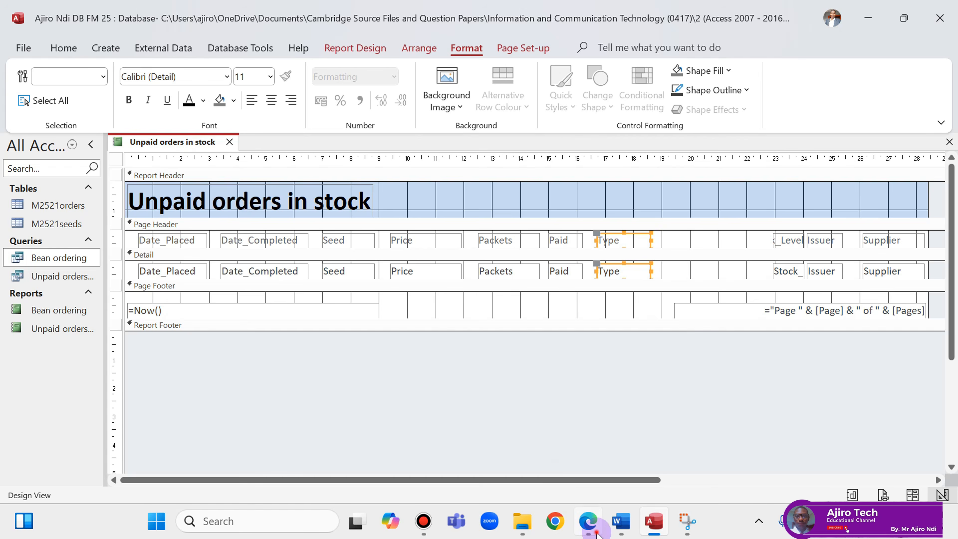
Widen and left-align the Stock_Level label and field, then move them left beside Type.
click(588, 521)
click(597, 532)
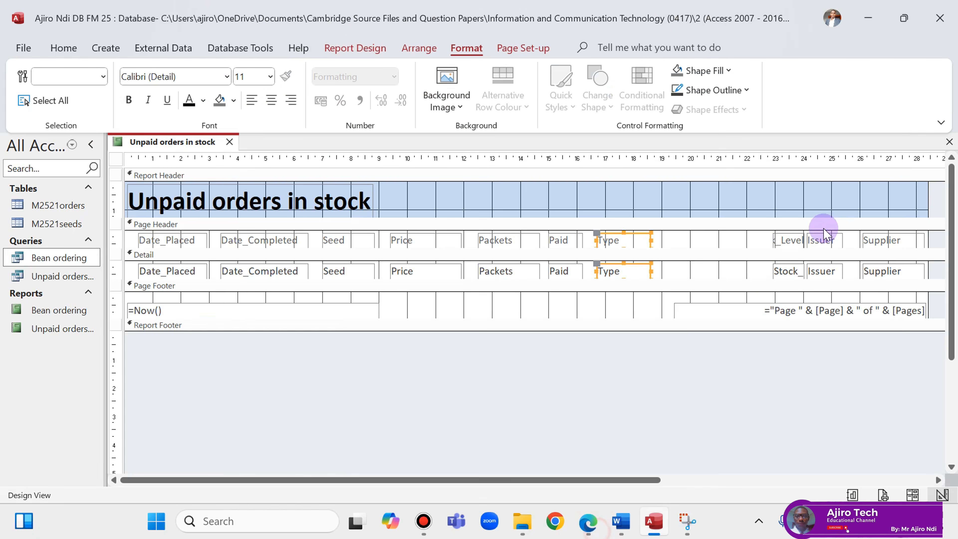
click(783, 241)
shift+click(784, 271)
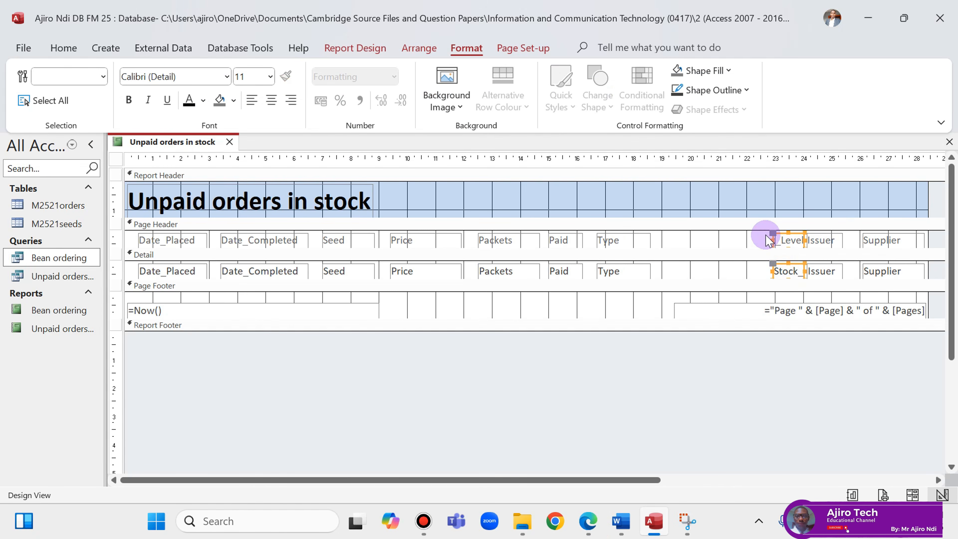
drag(774, 240, 732, 241)
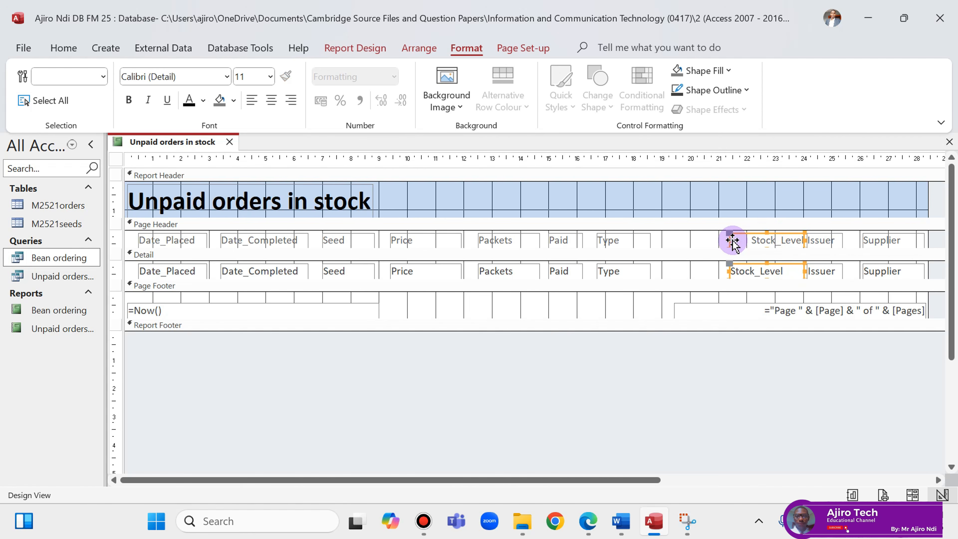
click(252, 107)
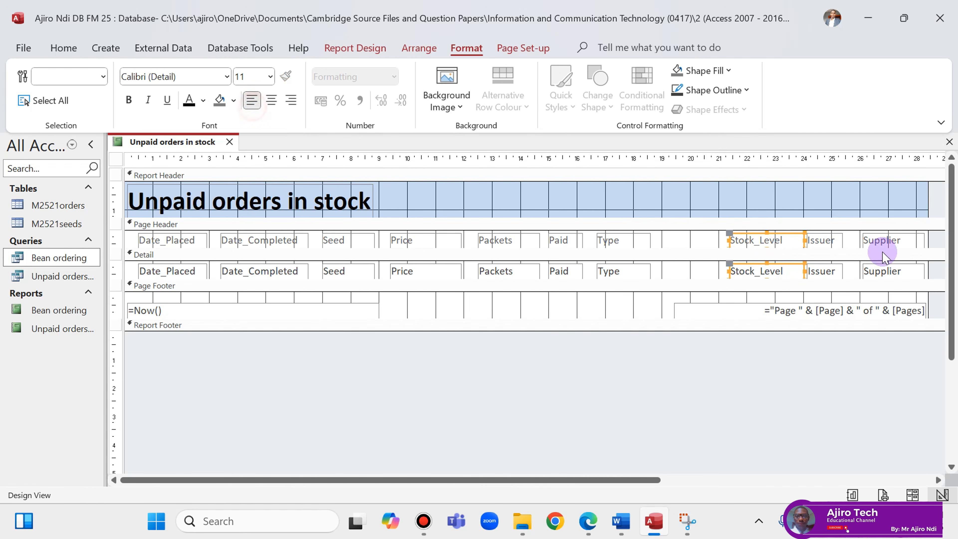
click(756, 241)
drag(756, 242, 691, 241)
Switch the report to layout view to see its 12 records.
click(822, 241)
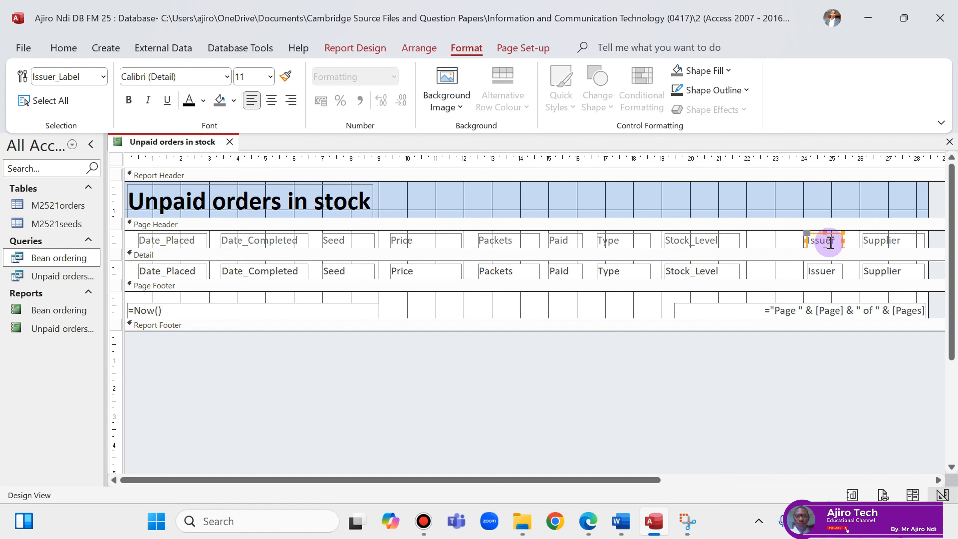
right_click(169, 143)
click(214, 245)
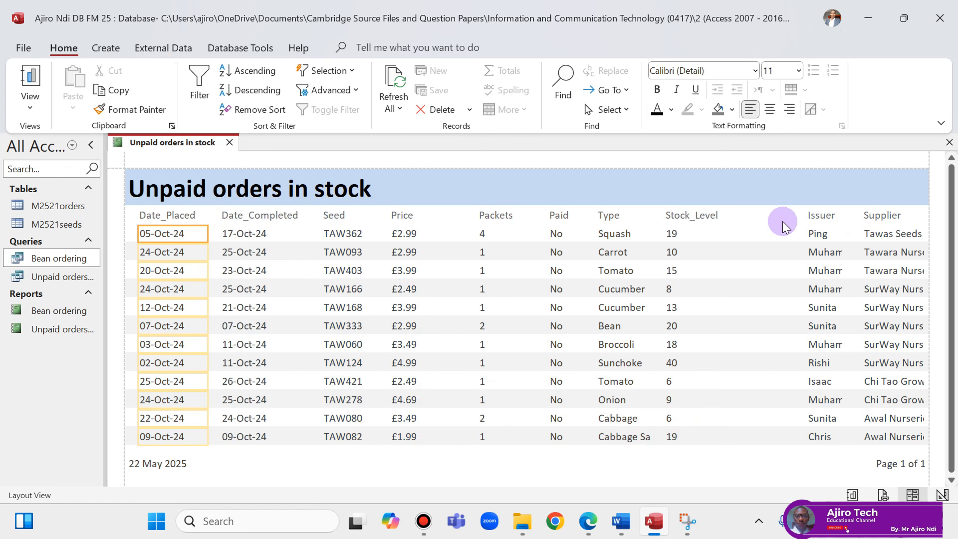
Move the Issuer column left, next to Stock_Level.
click(819, 215)
click(823, 234)
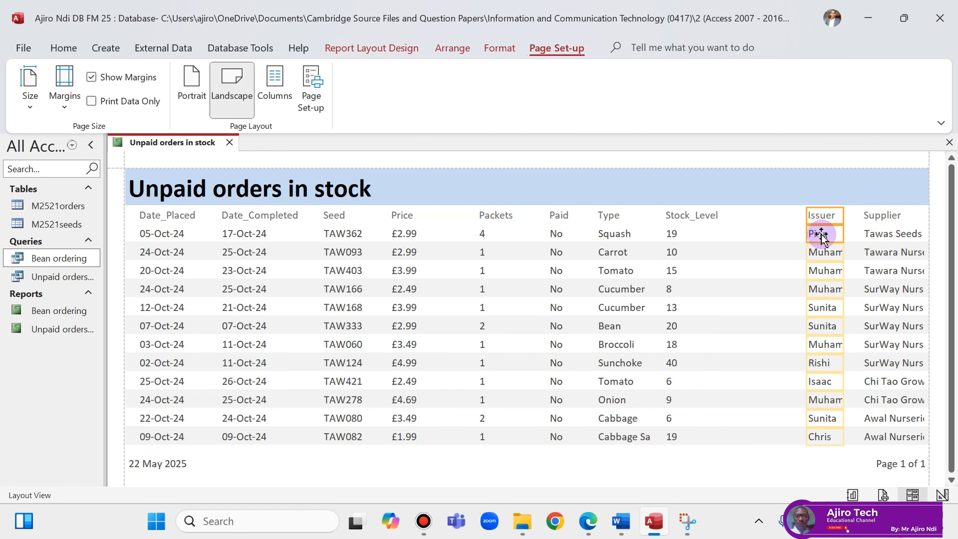
drag(819, 218, 751, 225)
Widen the Supplier and Issuer columns so full names show, nudging Issuer right.
click(882, 215)
click(883, 235)
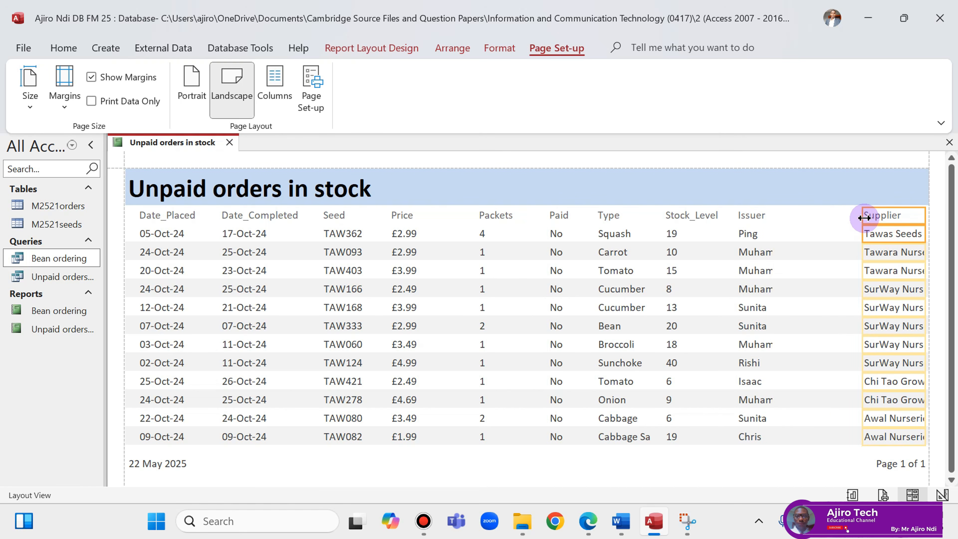
drag(863, 215, 835, 221)
click(764, 216)
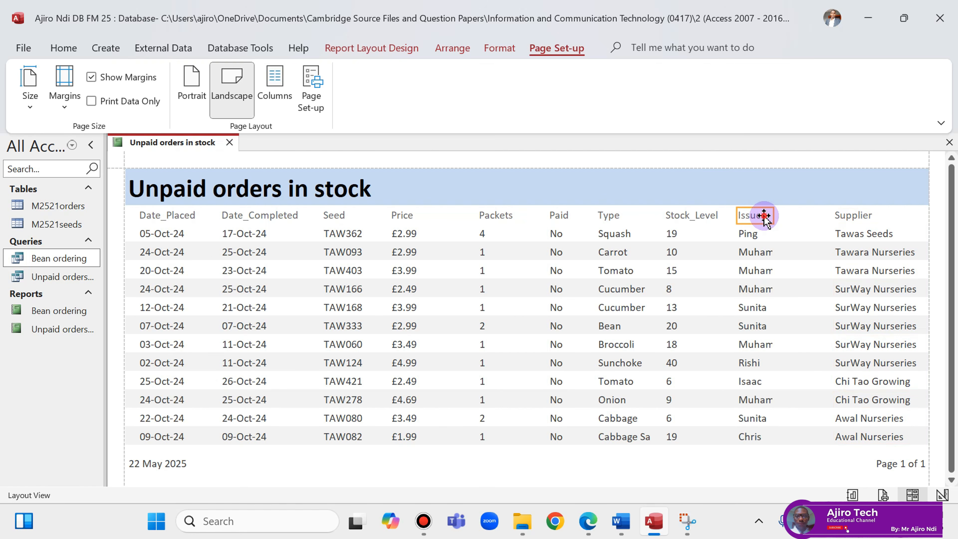
click(757, 234)
drag(774, 216, 810, 214)
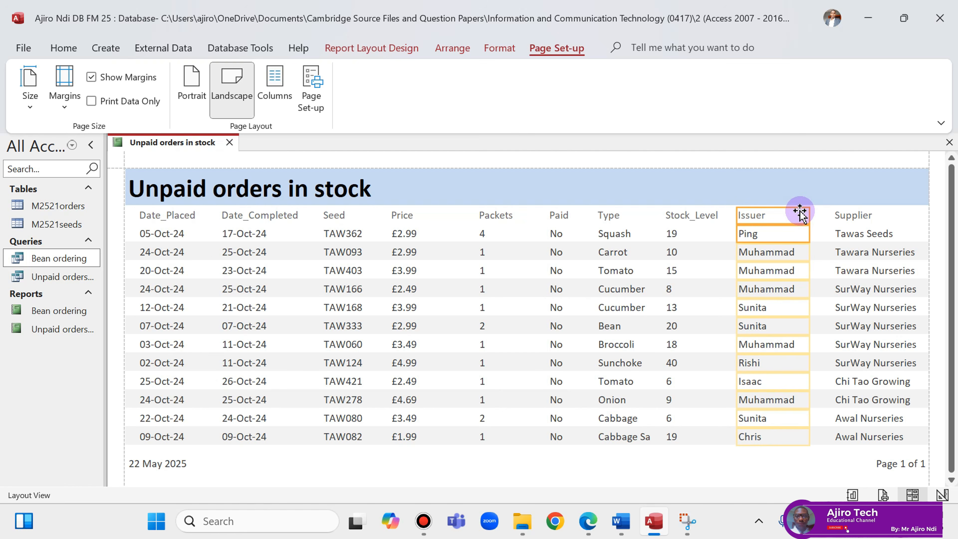
key(Right)
key(Right)
key(Right)
key(Right)
key(Right)
Nudge Stock_Level closer to Type and shift Date_Placed to the left margin.
click(704, 218)
key(Right)
key(Right)
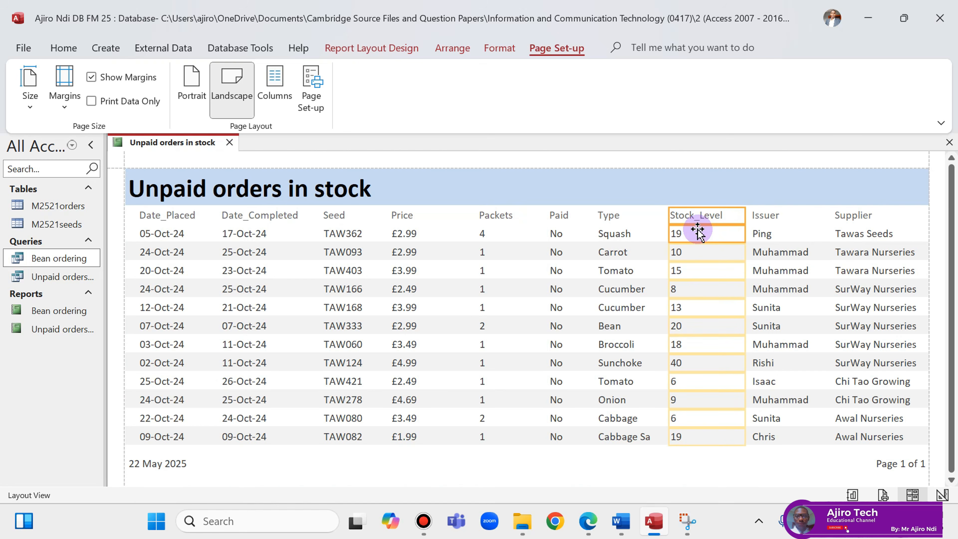
key(Left)
key(Left)
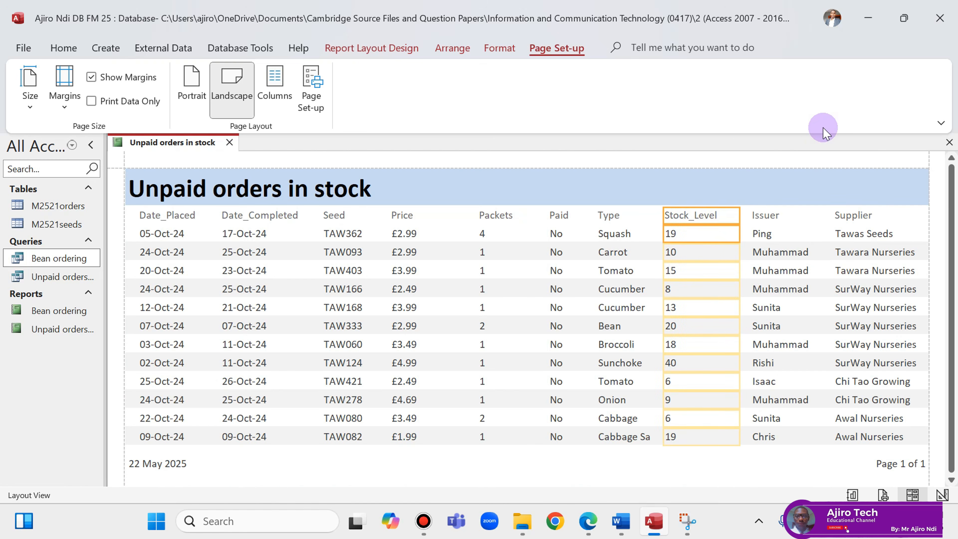
click(157, 214)
click(164, 235)
drag(163, 235, 195, 216)
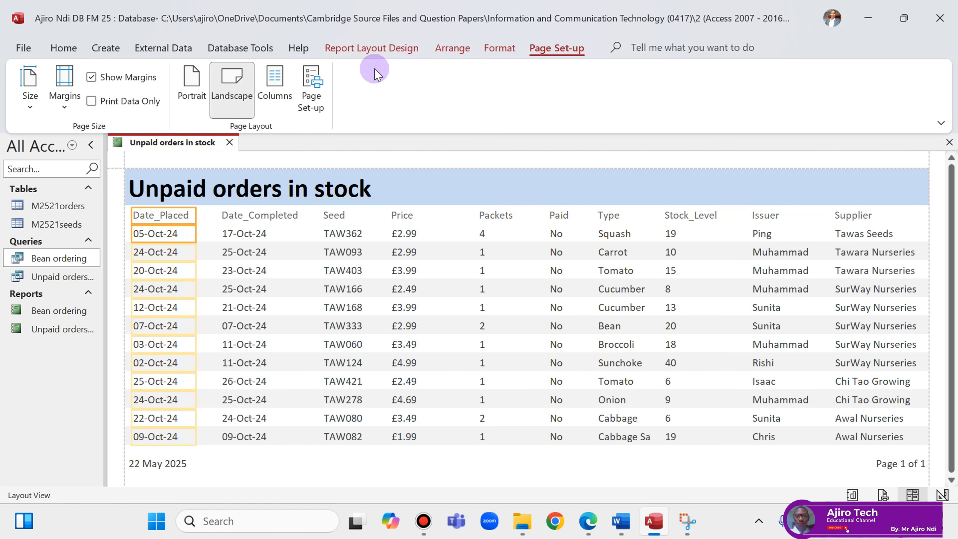
Shift the Date_Completed, Seed and Price columns left, narrowing the Price column.
click(262, 214)
ctrl+click(260, 235)
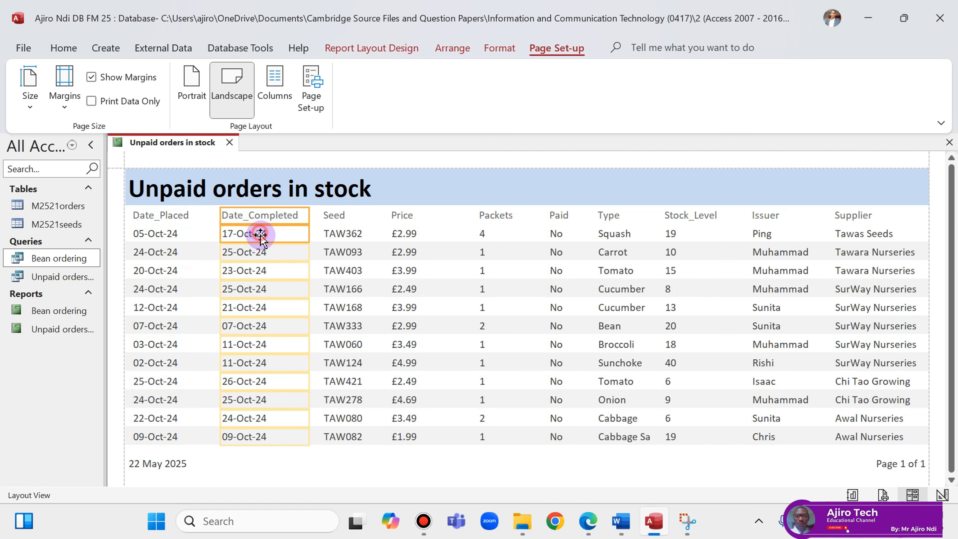
key(Left)
key(Left)
key(Left)
key(Left)
key(Left)
key(Left)
key(Left)
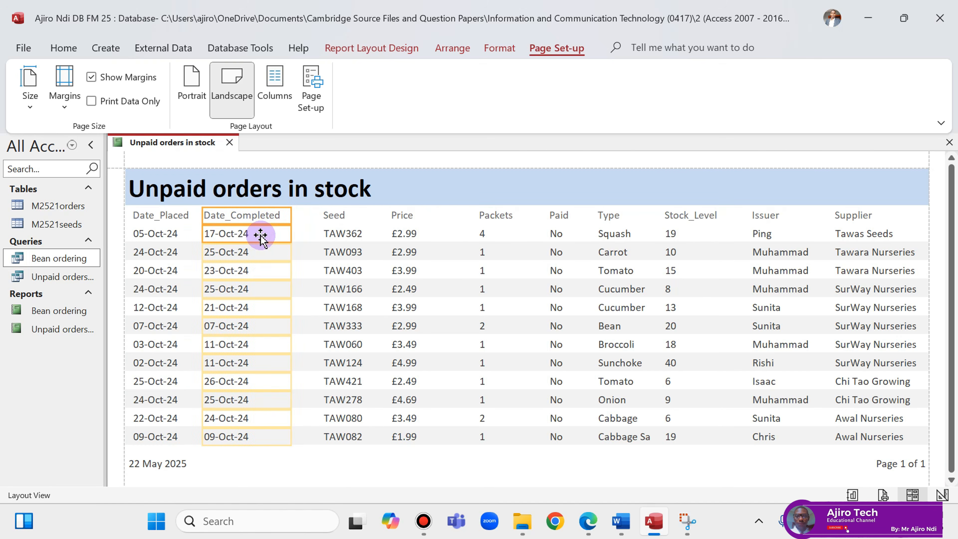
click(335, 215)
shift+click(351, 235)
key(Left)
key(Left)
key(Left)
key(Left)
key(Left)
key(Left)
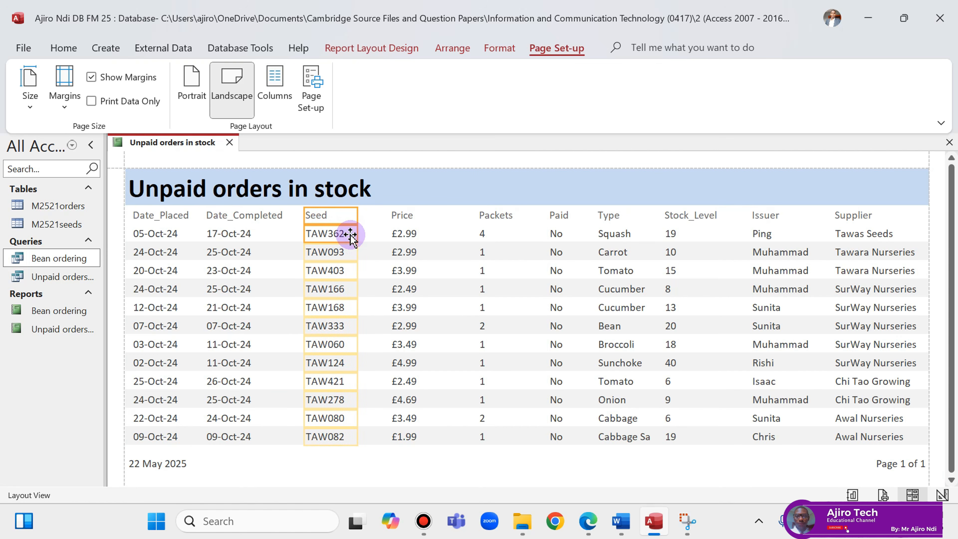
click(400, 214)
shift+click(406, 235)
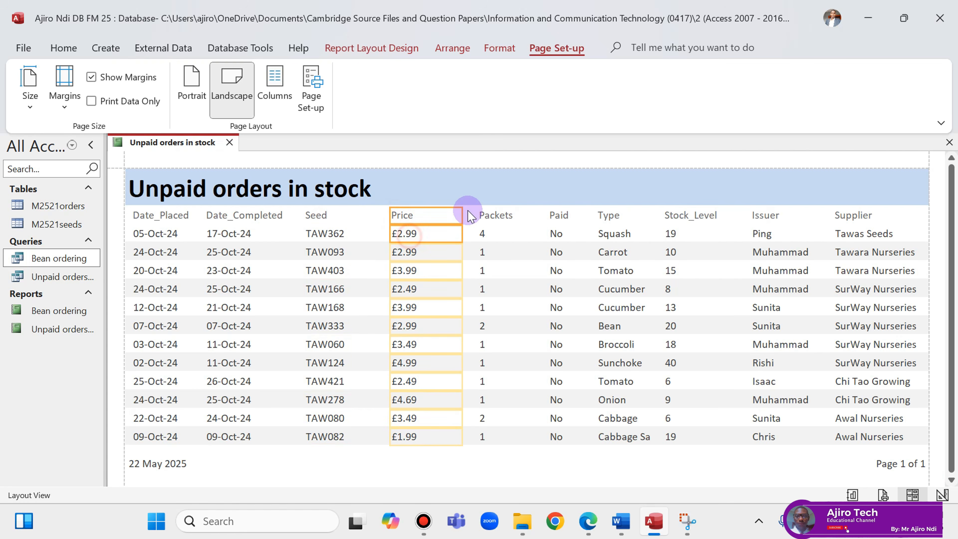
drag(460, 213, 436, 221)
key(Left)
key(Left)
key(Left)
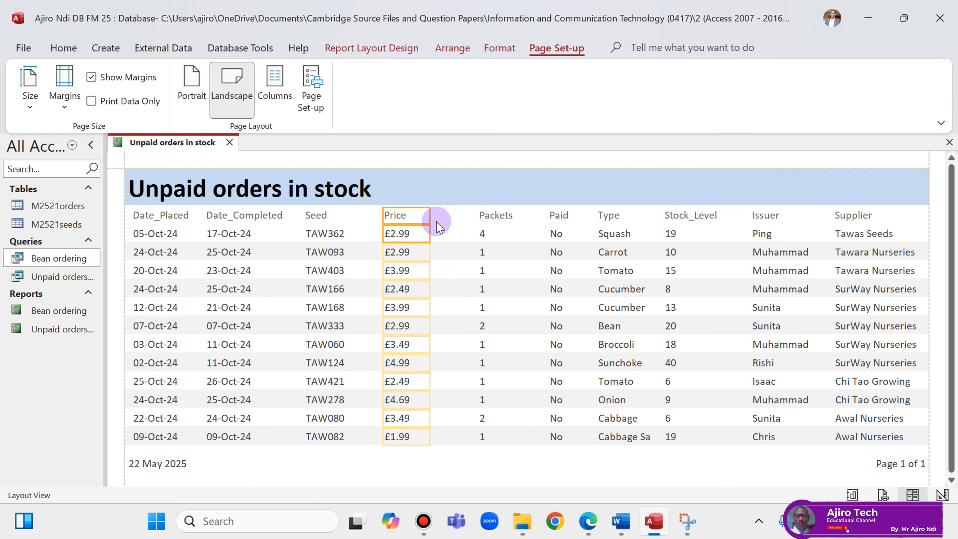
Narrow the Packets column and shift the Paid column left toward it.
click(499, 215)
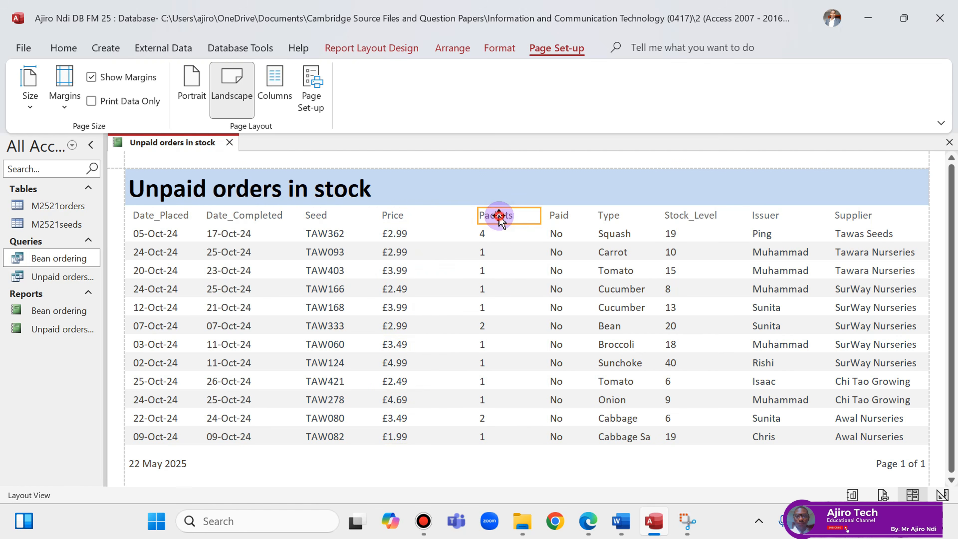
click(489, 232)
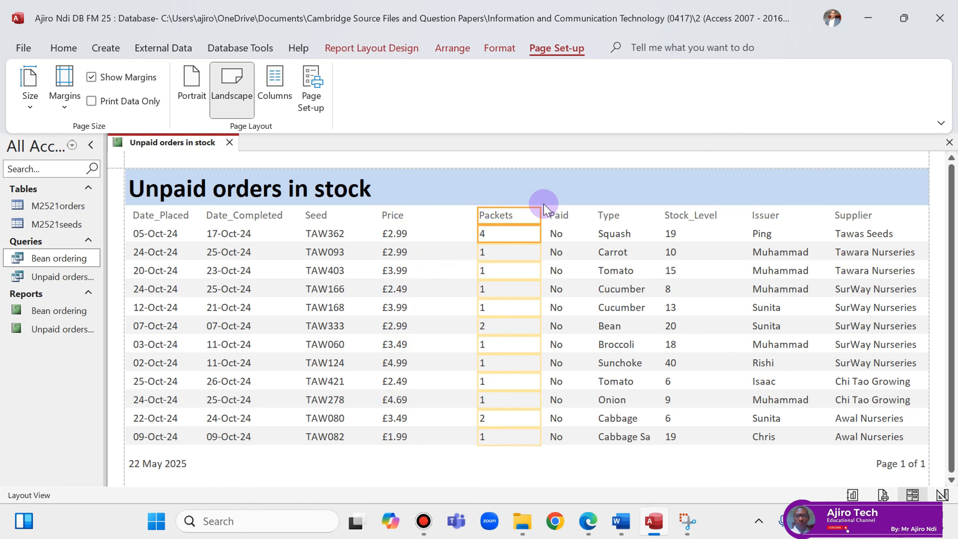
drag(540, 216, 523, 216)
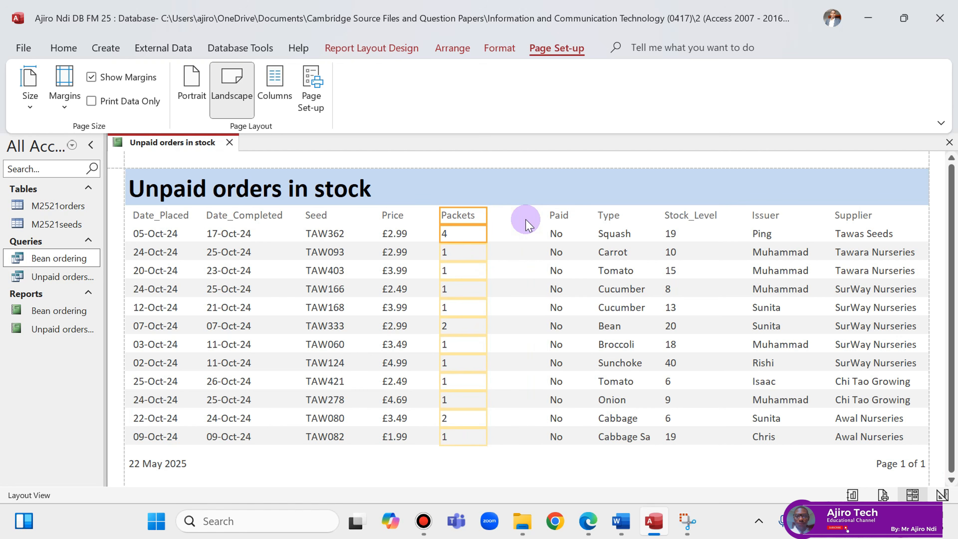
click(552, 217)
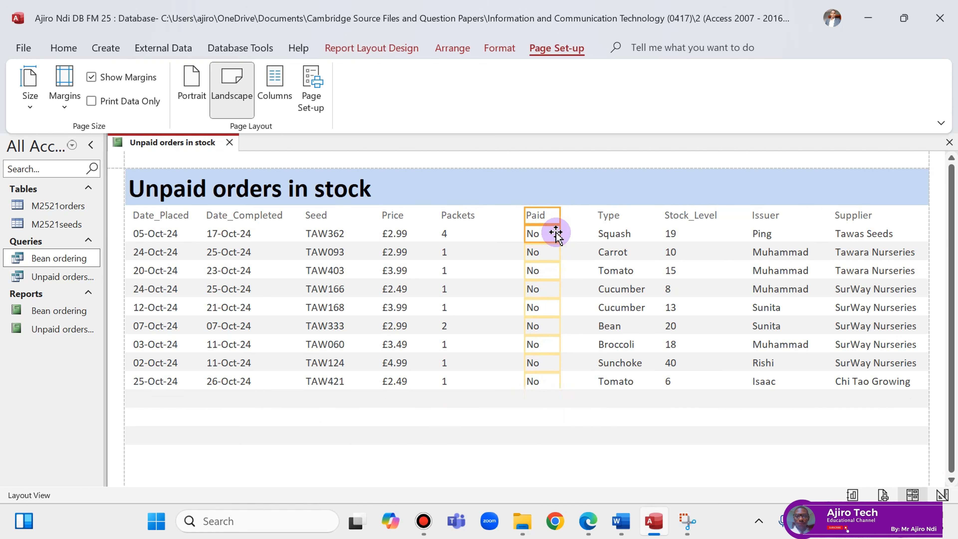
key(Left)
key(Left)
key(Left)
key(Left)
key(Left)
key(Left)
key(Left)
key(Left)
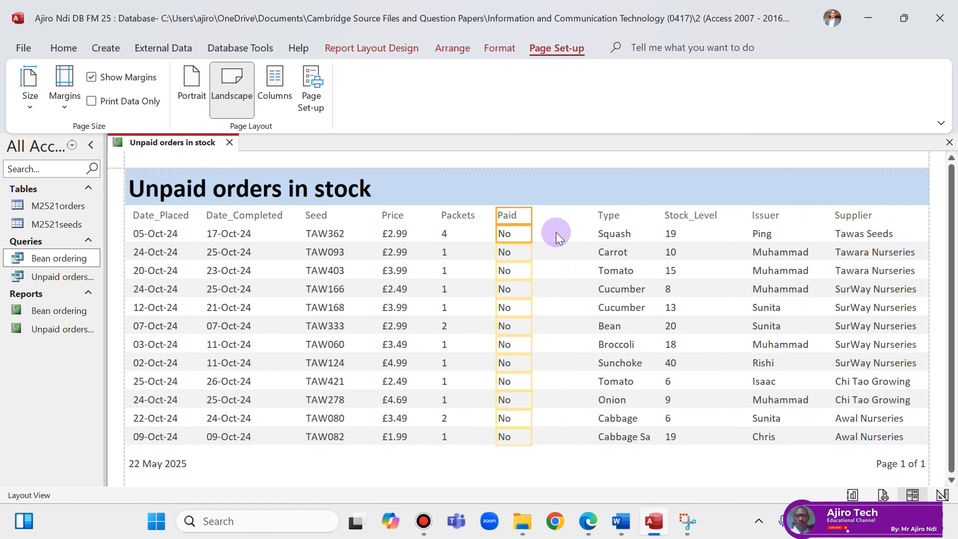
Widen Type so 'Cabbage Savoy' shows in full, and nudge the Paid and Packets columns into place.
click(628, 217)
shift+click(629, 231)
drag(597, 213, 566, 222)
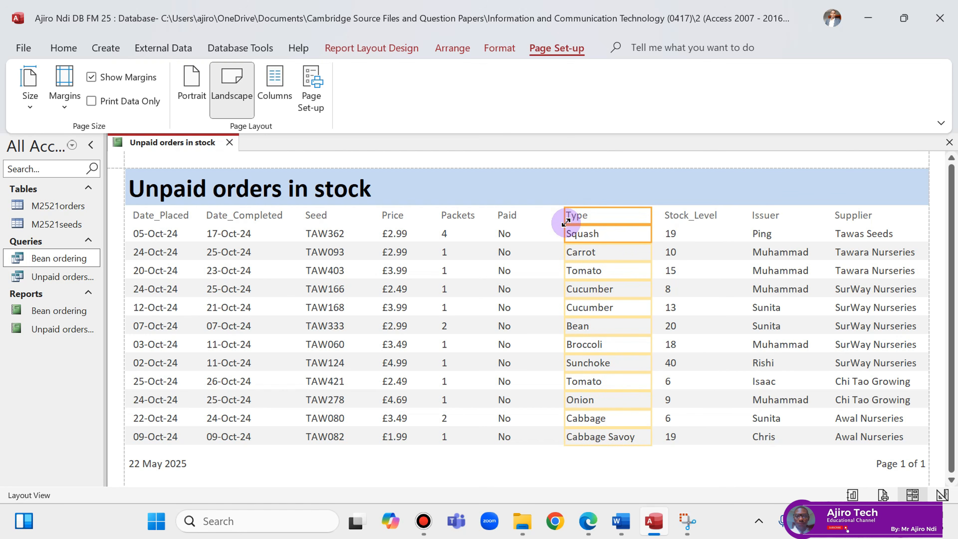
click(507, 217)
shift+click(508, 232)
key(Right)
key(Right)
key(Right)
key(Right)
key(Right)
key(Right)
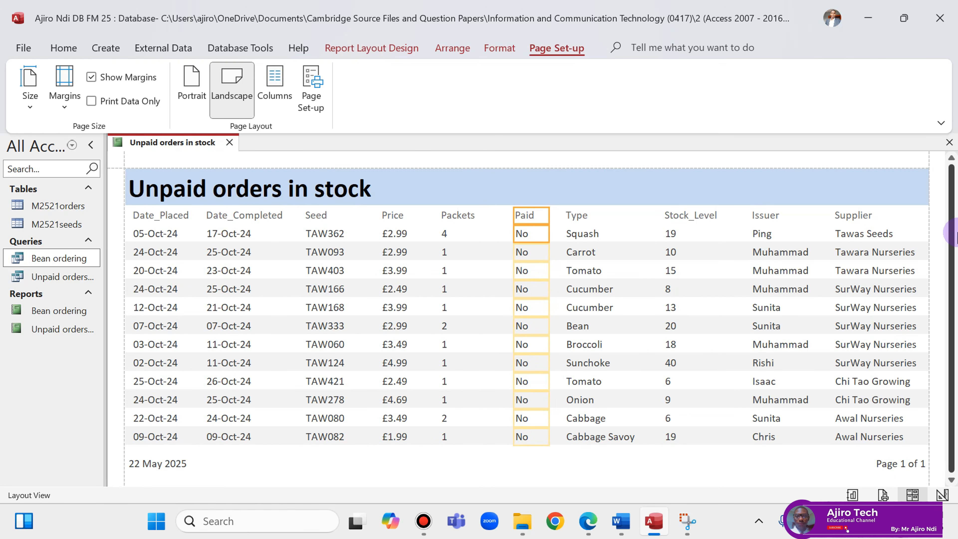
key(Left)
key(Left)
click(454, 216)
shift+click(450, 234)
key(Right)
key(Right)
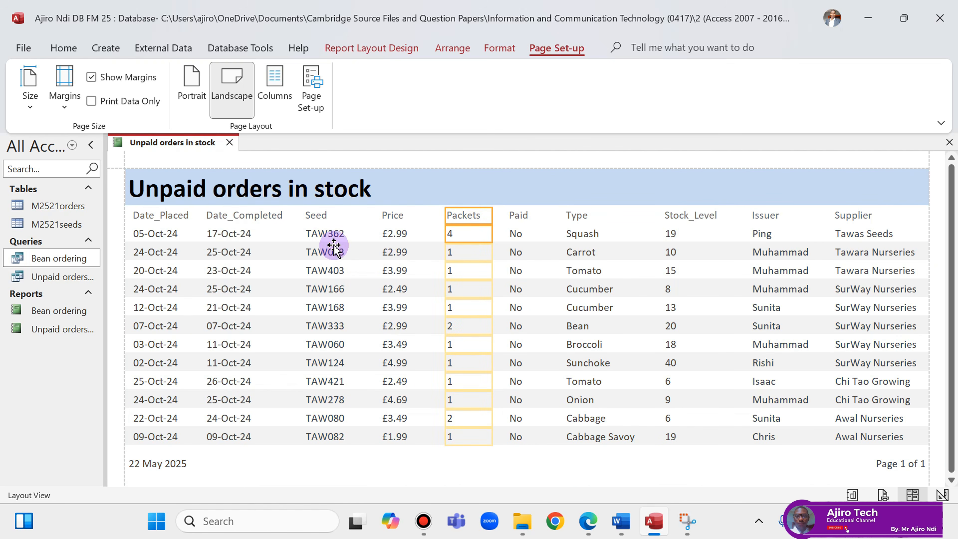
Switch the report to Design View and select the heading labels from Date_Placed to Stock_Level.
right_click(194, 145)
click(249, 269)
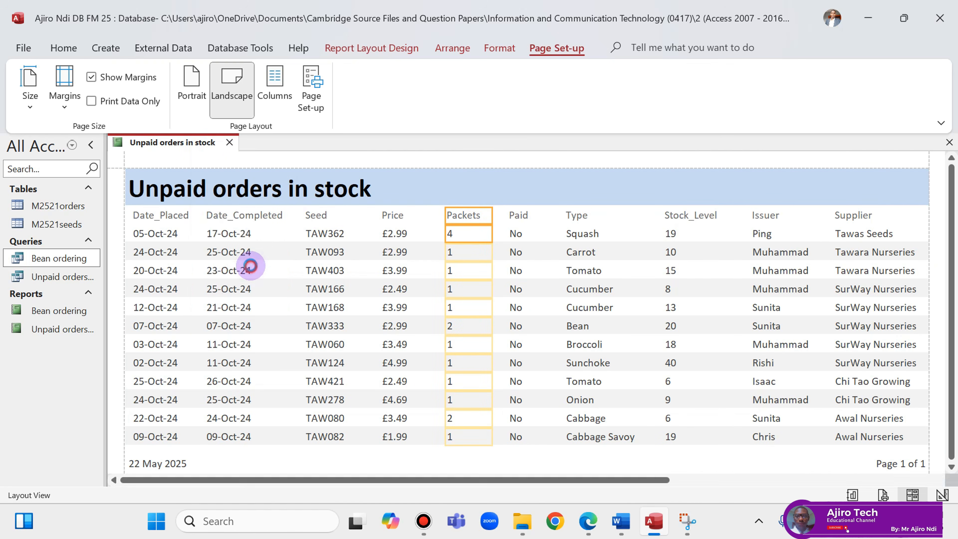
click(166, 241)
shift+click(256, 241)
shift+click(324, 241)
shift+click(390, 241)
shift+click(486, 238)
shift+click(519, 240)
shift+click(577, 240)
shift+click(688, 238)
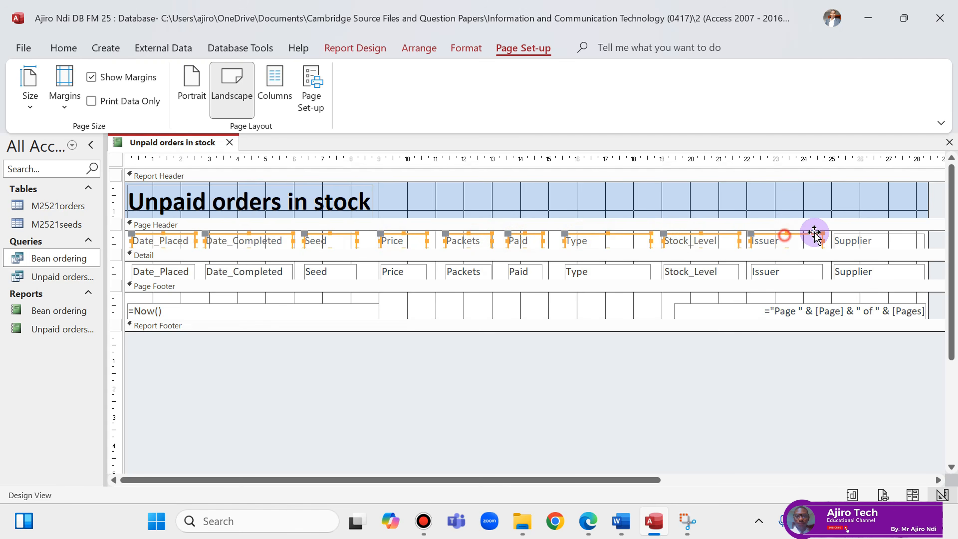
Add the Supplier label to the selection and make all ten column headings bold.
shift+click(851, 241)
click(467, 48)
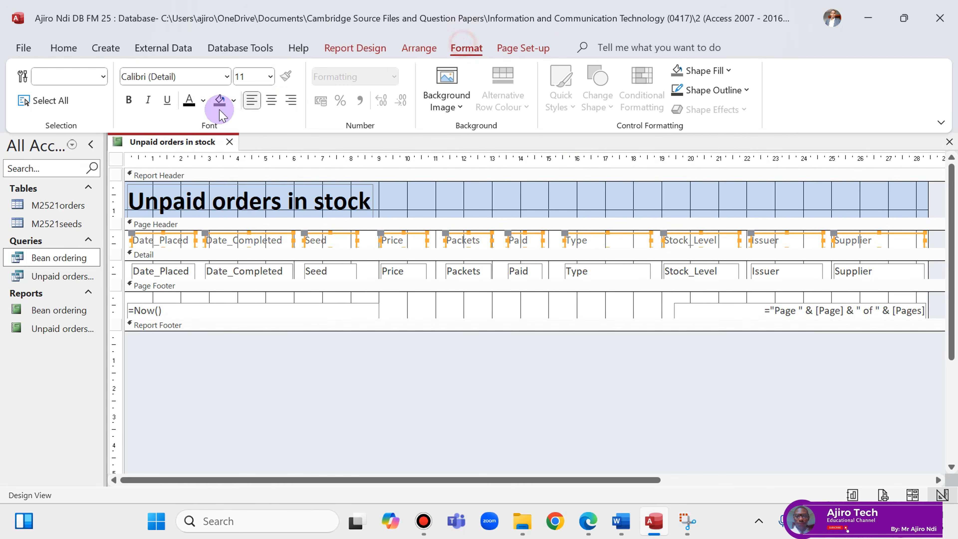
click(128, 100)
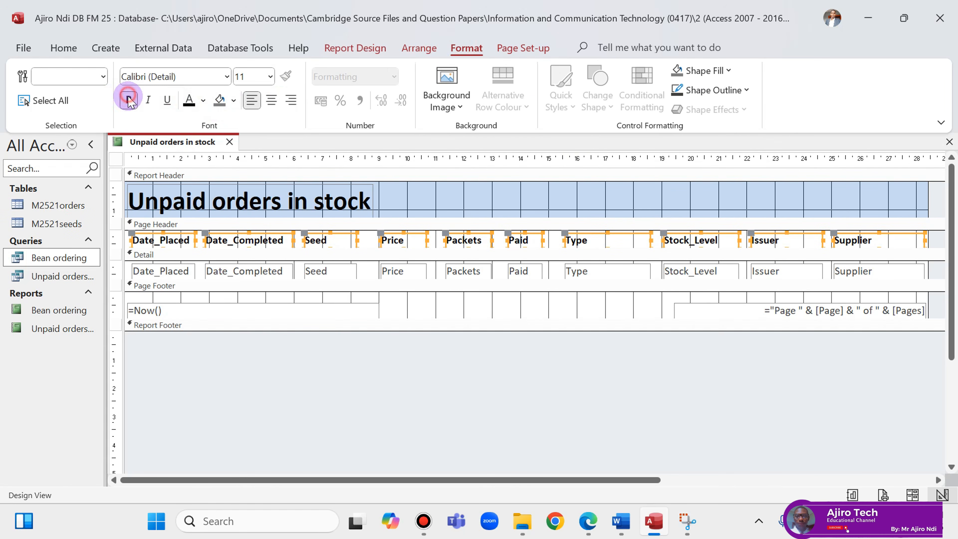
Return the report to Layout View and check the bold headings.
right_click(162, 142)
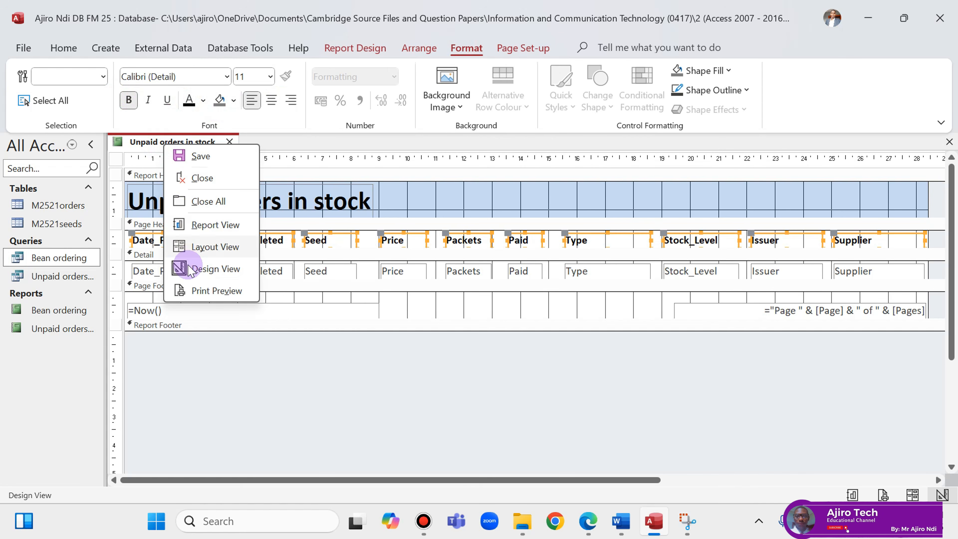
click(212, 246)
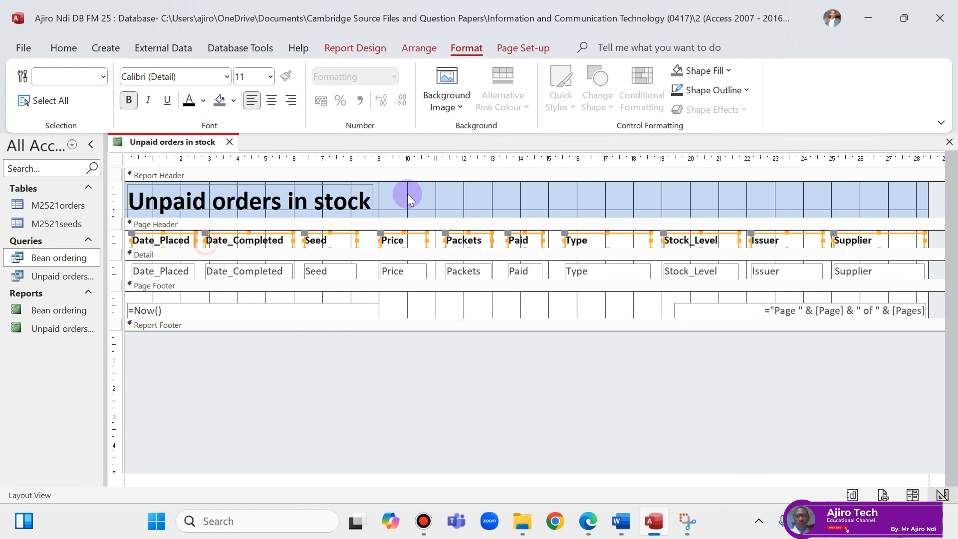
click(326, 230)
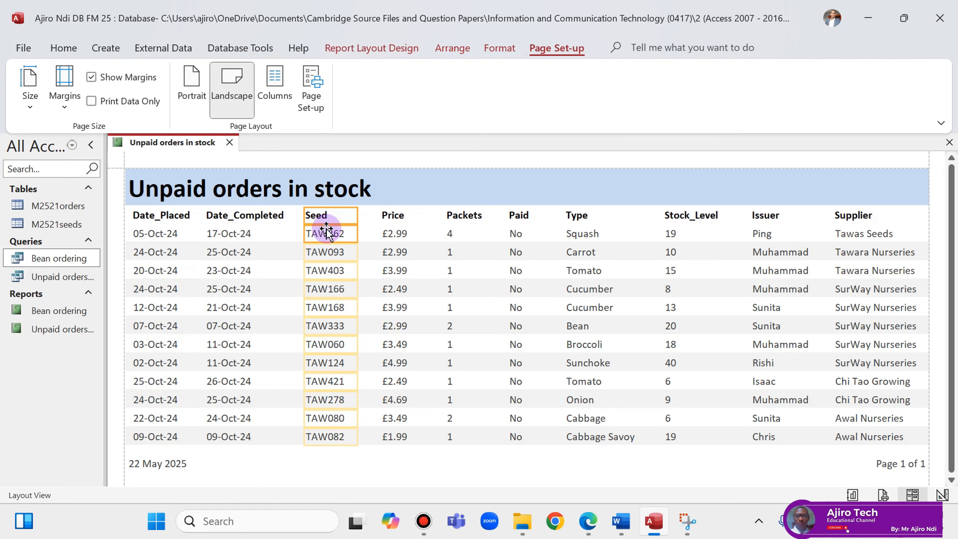
click(588, 521)
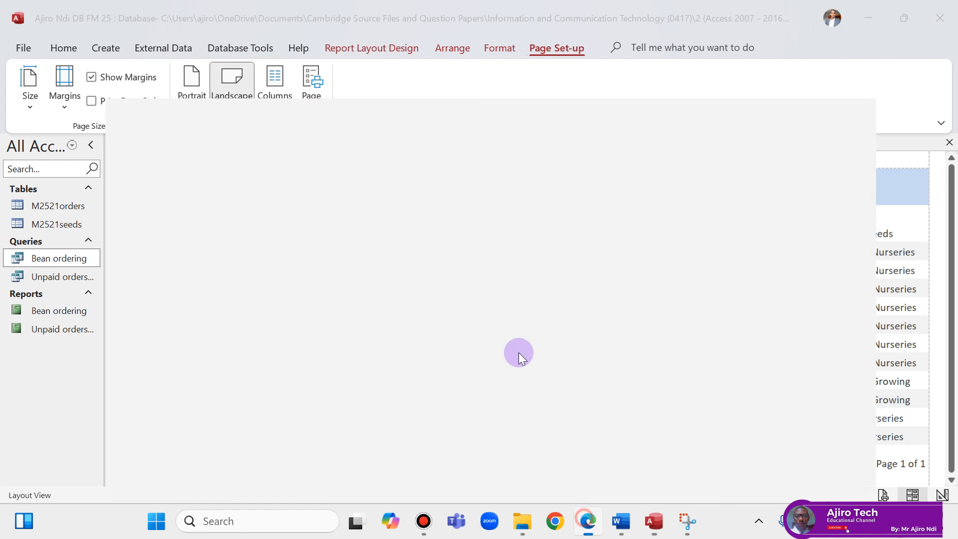
On the question paper, tick the requirement that the report fits on one page using Draw.
scroll(491, 332, down, 3)
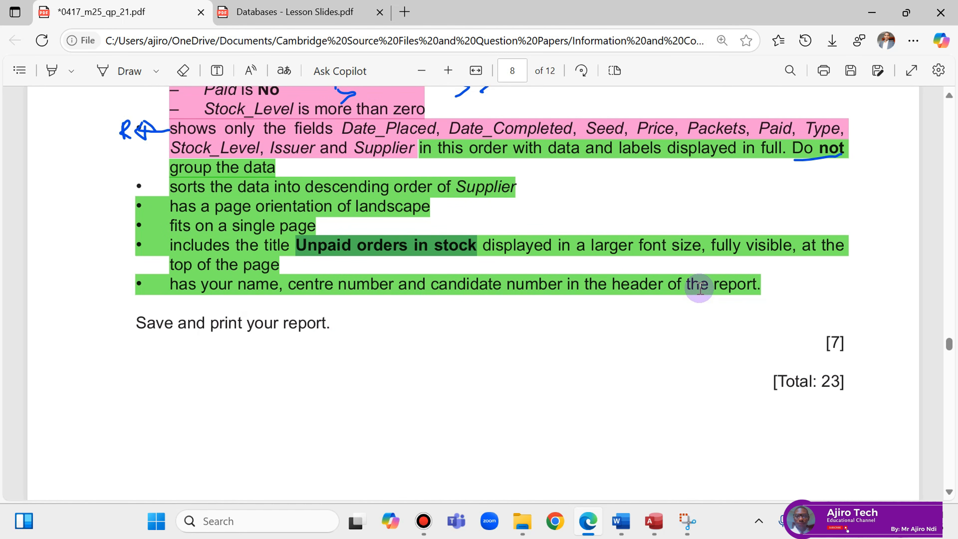
click(103, 70)
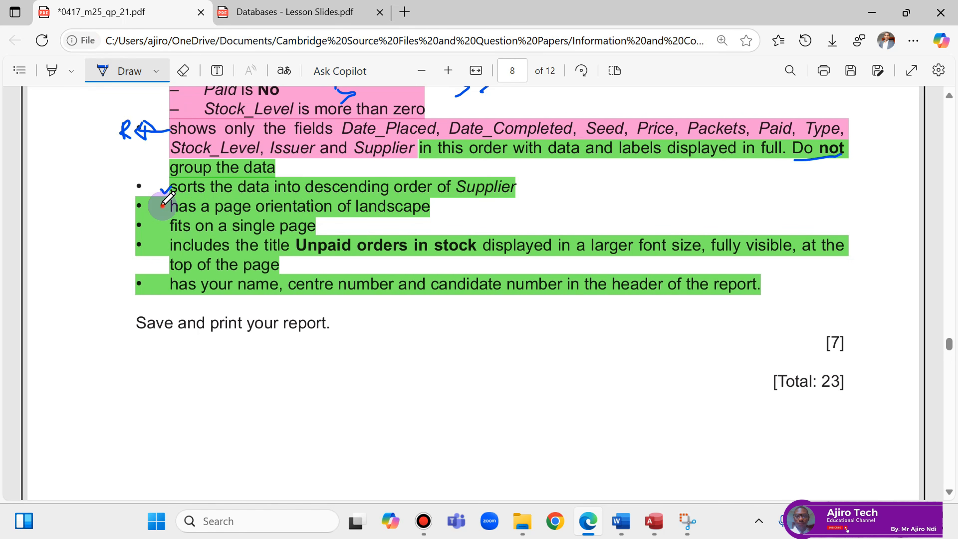
drag(175, 220, 177, 220)
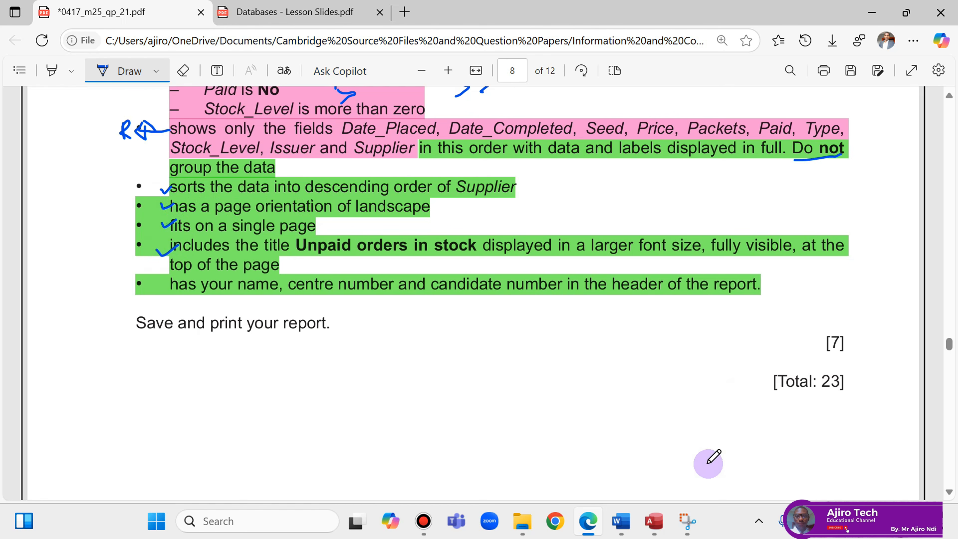
Reopen the Unpaid orders in stock report in Design View in Access.
click(656, 521)
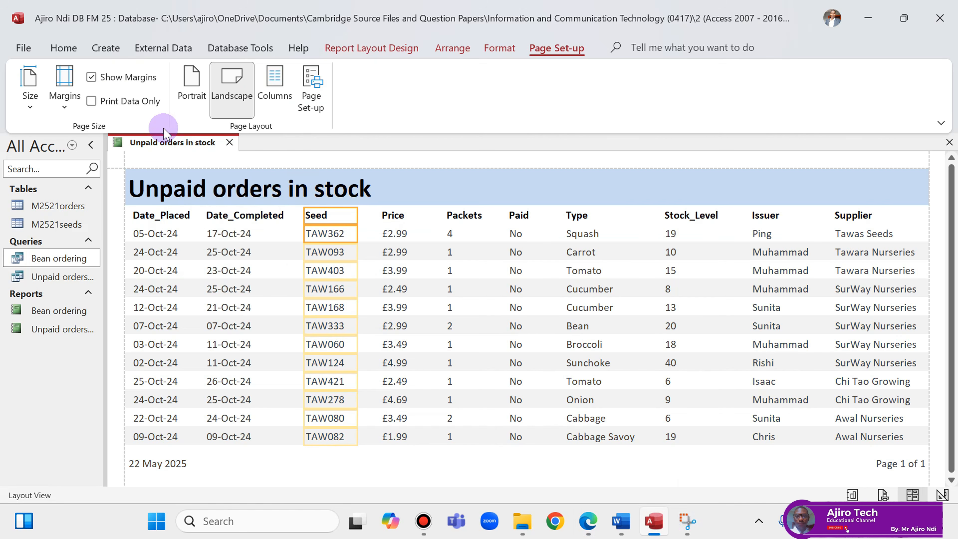
right_click(160, 142)
click(211, 267)
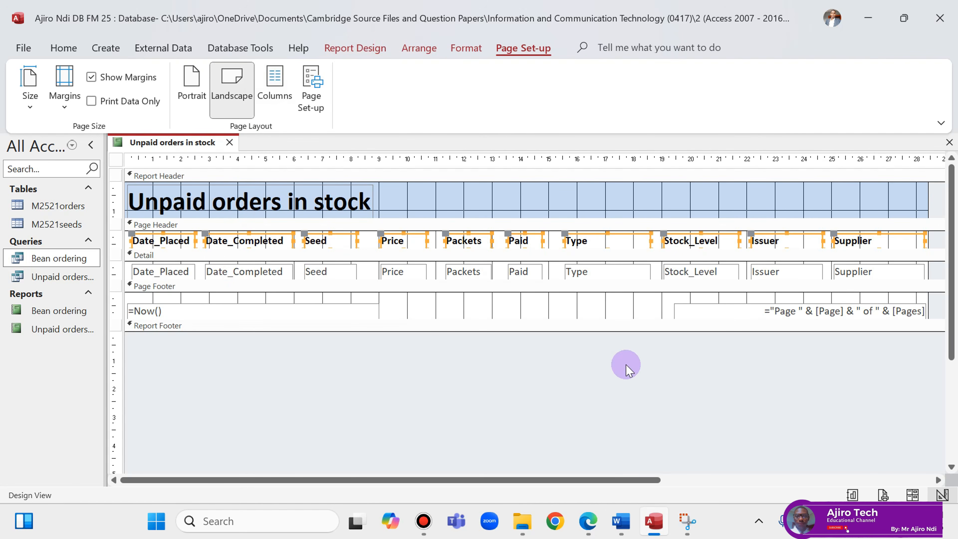
click(598, 533)
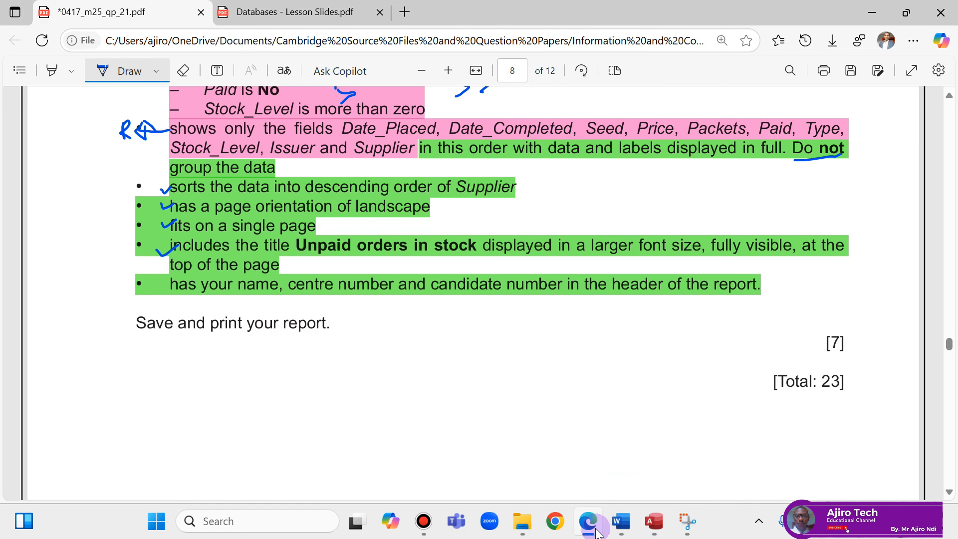
click(598, 533)
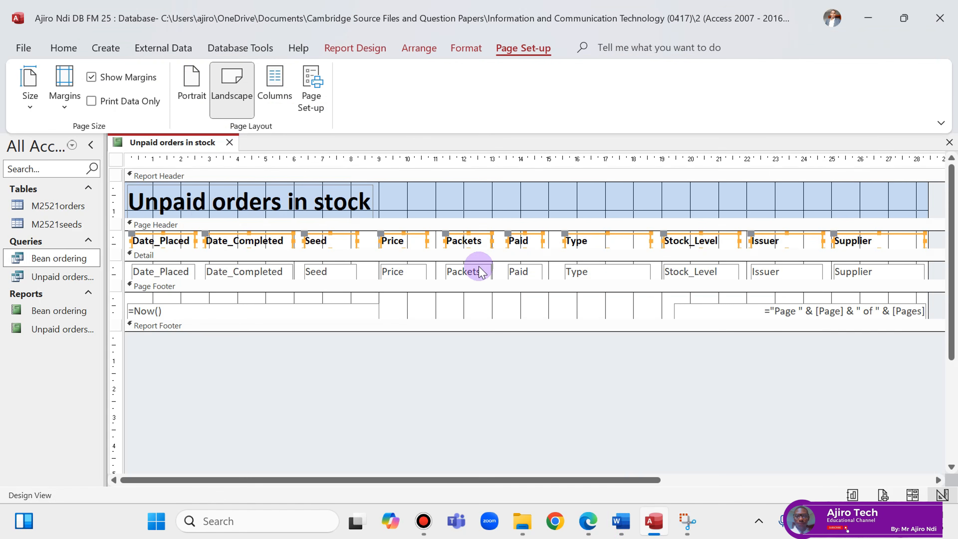
Draw a label at the right of the Report Header containing the candidate's name, centre and candidate numbers.
click(335, 46)
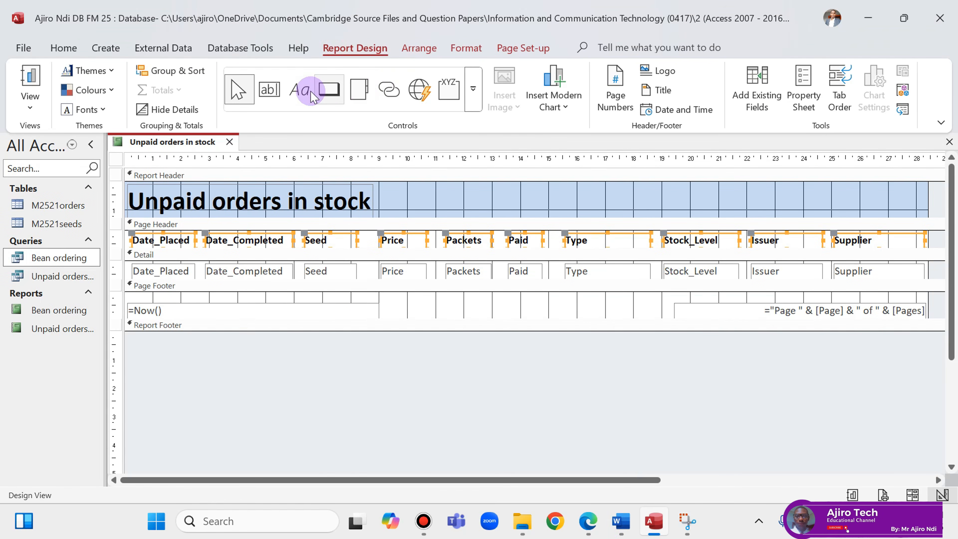
click(299, 89)
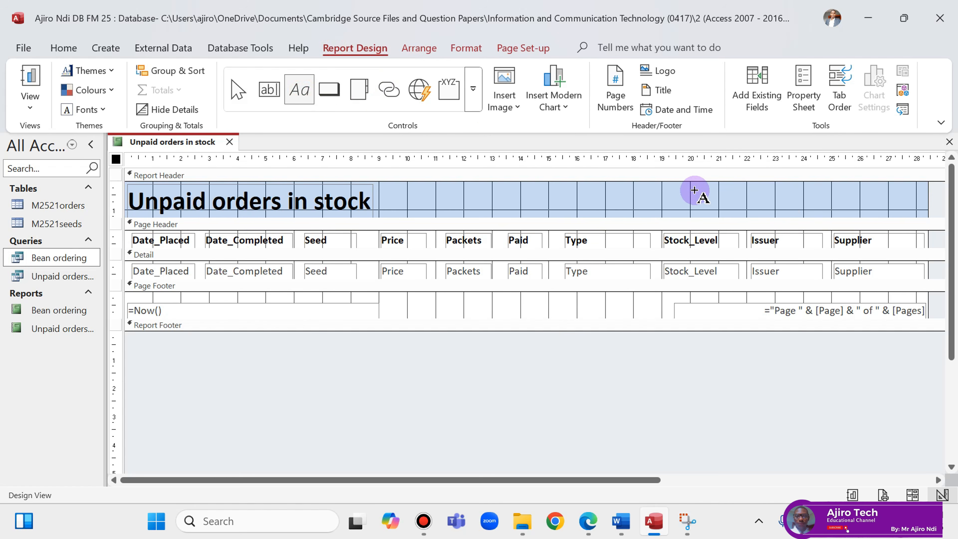
drag(681, 189, 893, 215)
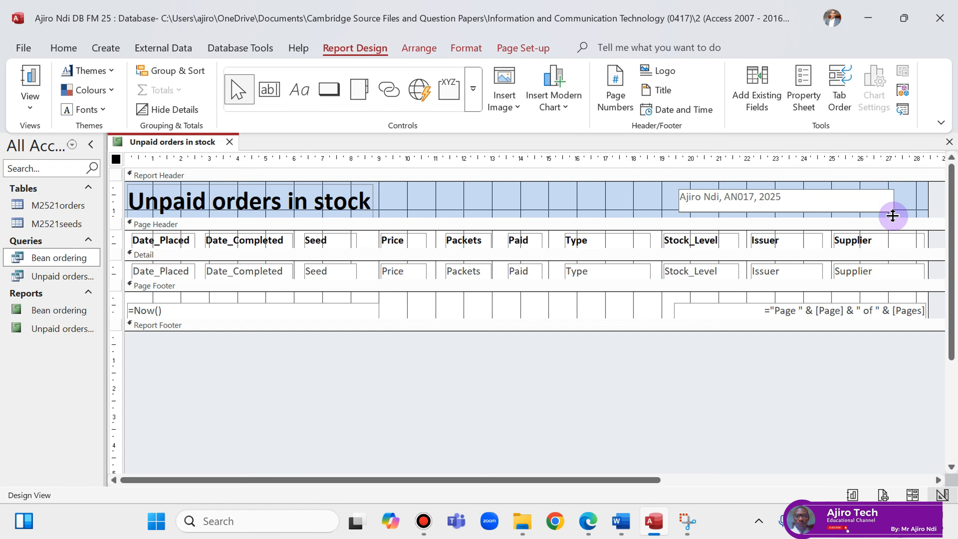
click(634, 199)
click(809, 197)
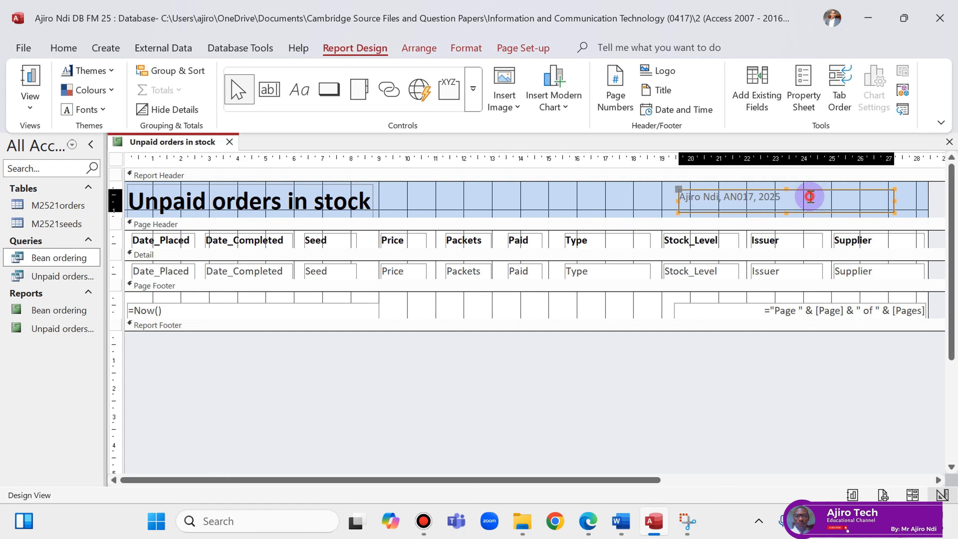
Format the candidate details label bold, 14-point and right-aligned, resizing it to sit at the right.
click(466, 47)
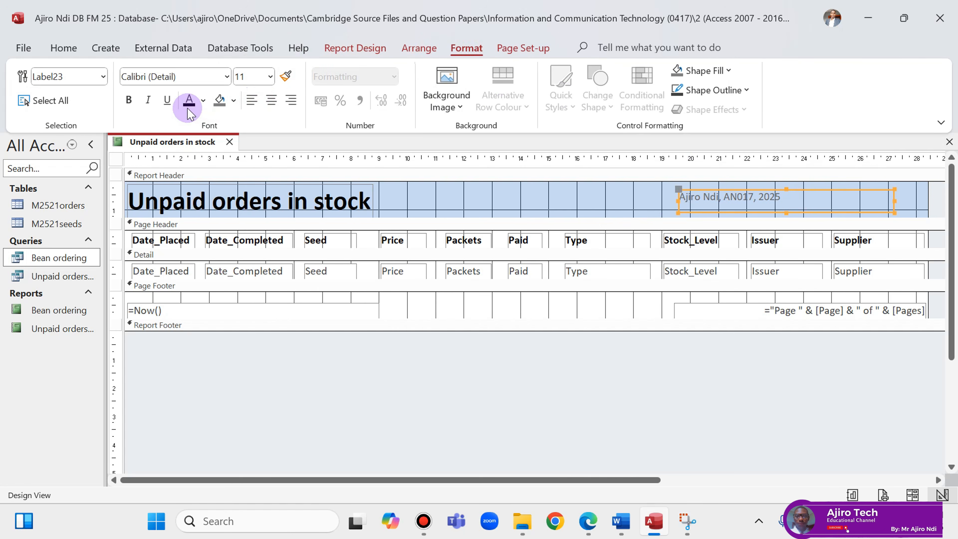
click(128, 99)
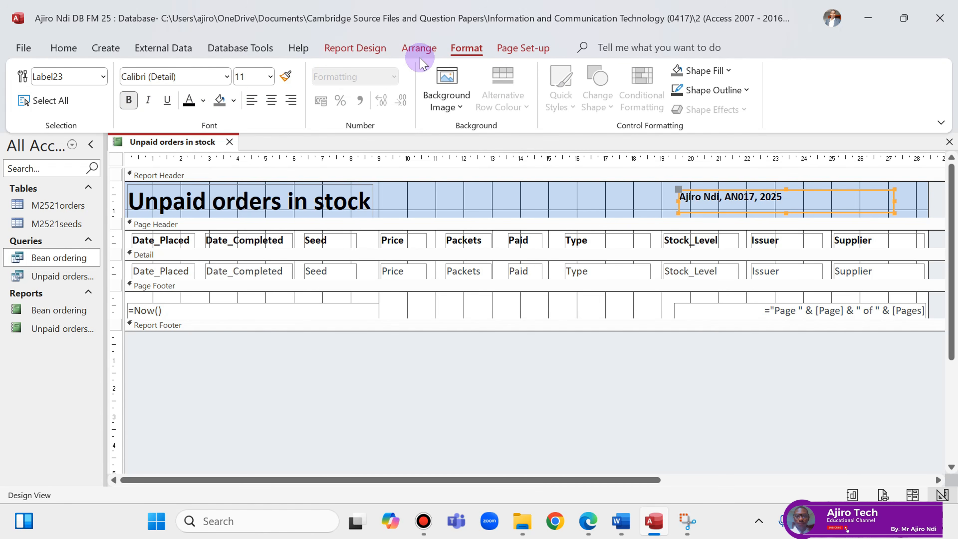
click(270, 78)
click(251, 188)
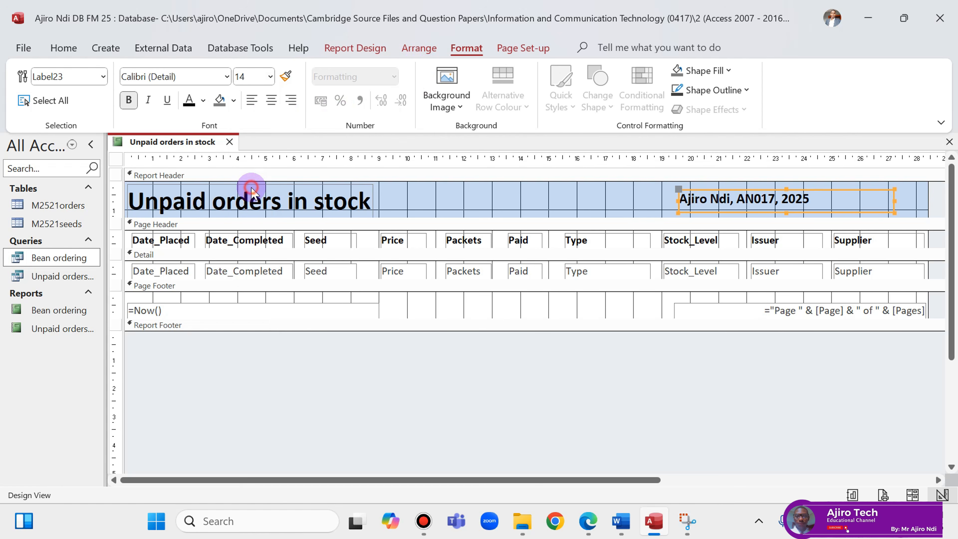
click(289, 100)
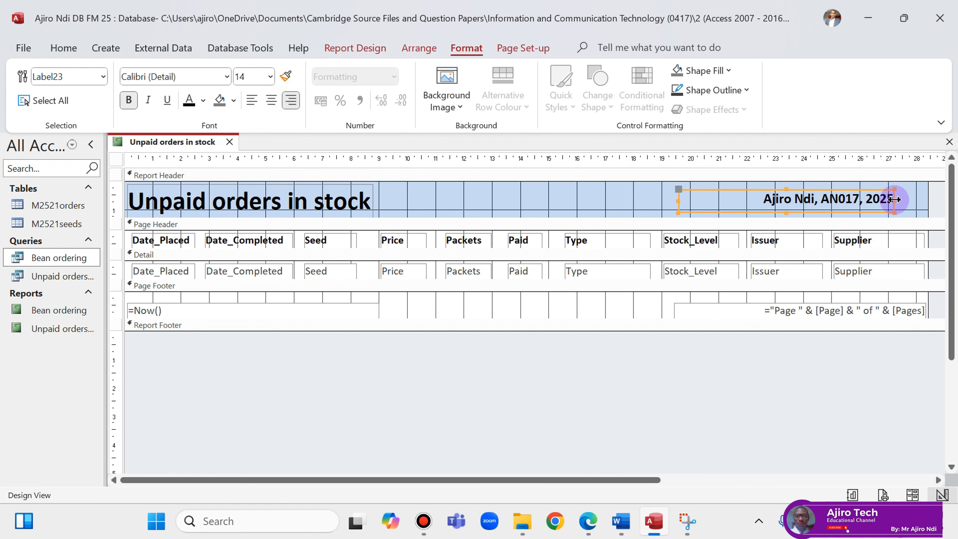
drag(894, 200, 917, 202)
drag(678, 200, 770, 200)
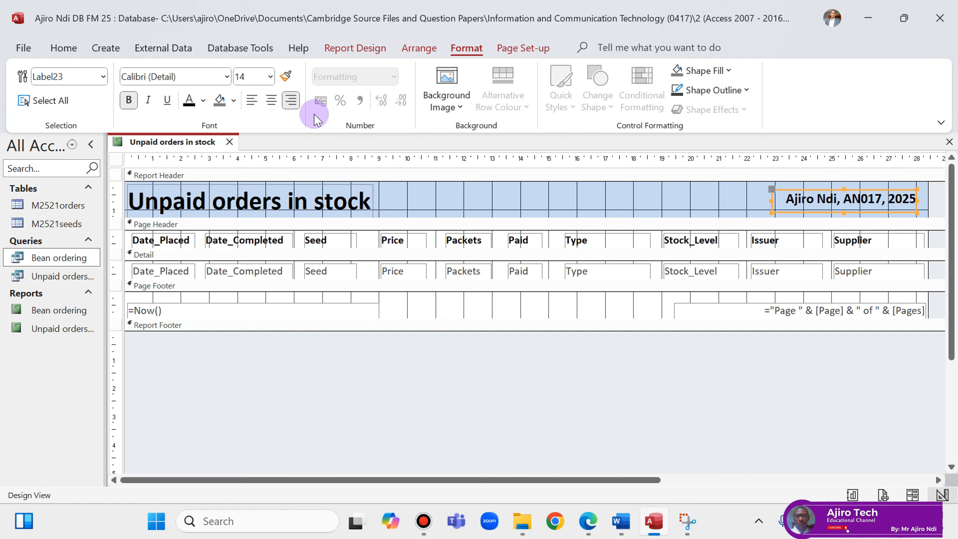
Show the report in Print Preview and zoom in on the header and Supplier column.
right_click(152, 142)
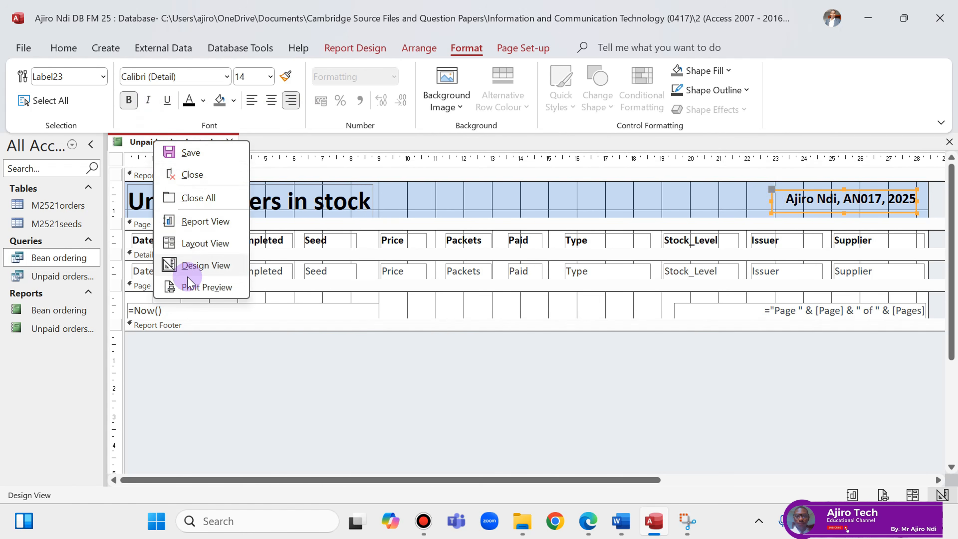
click(204, 287)
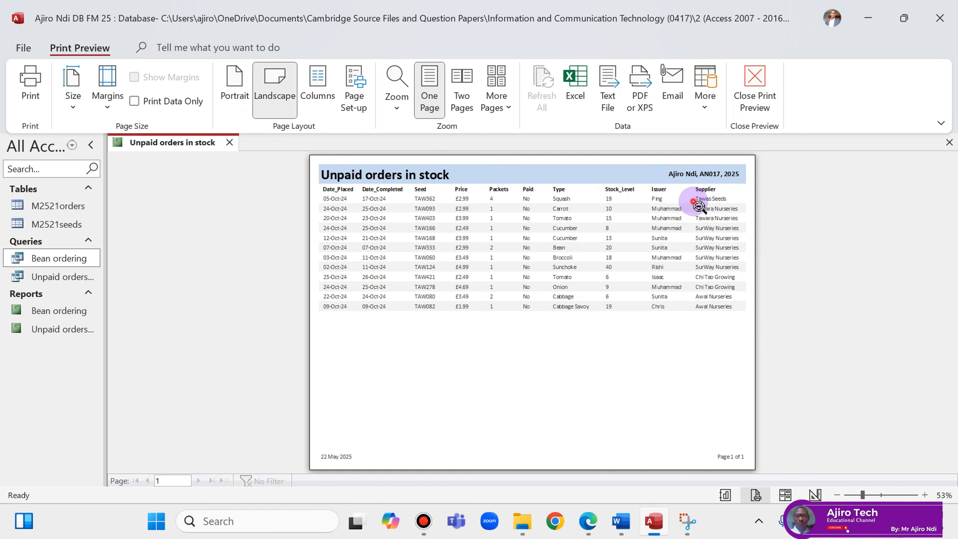
click(692, 201)
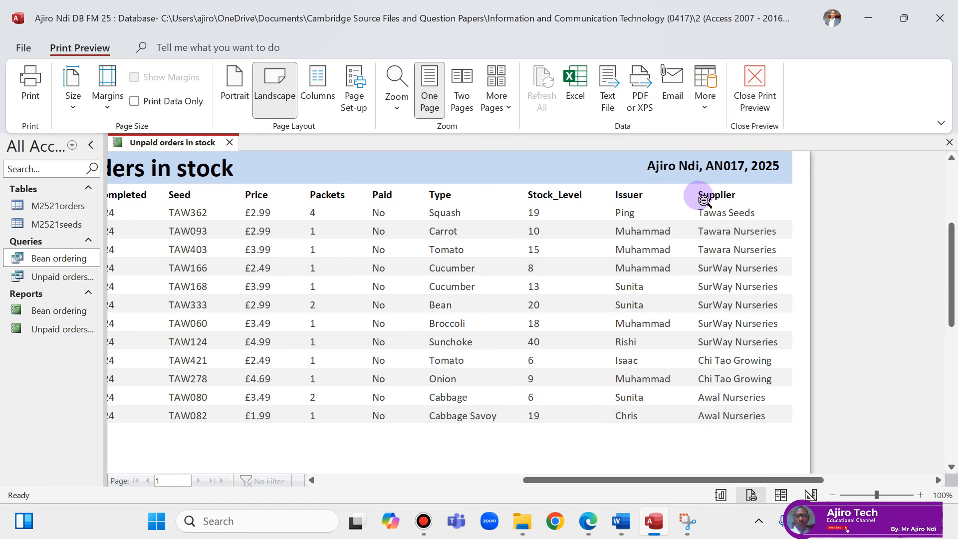
click(588, 521)
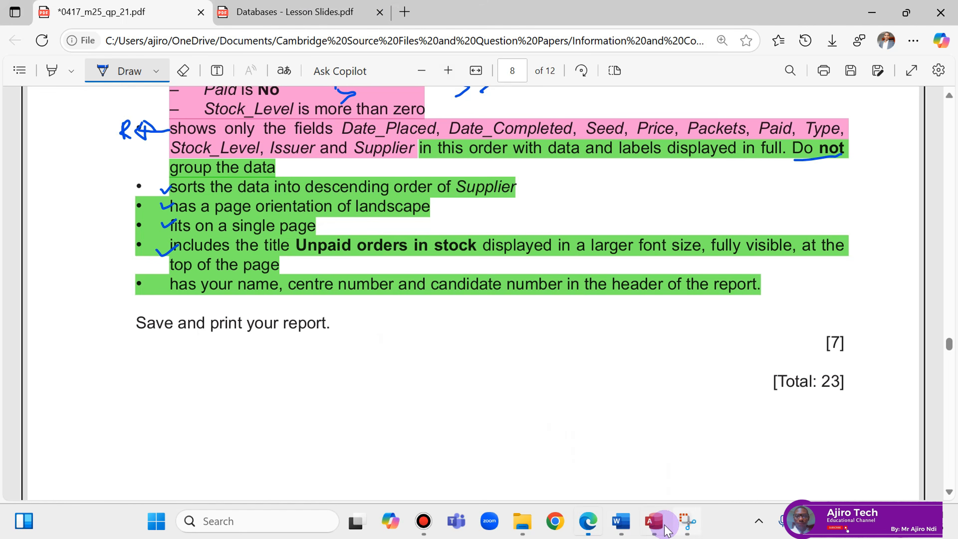
click(659, 532)
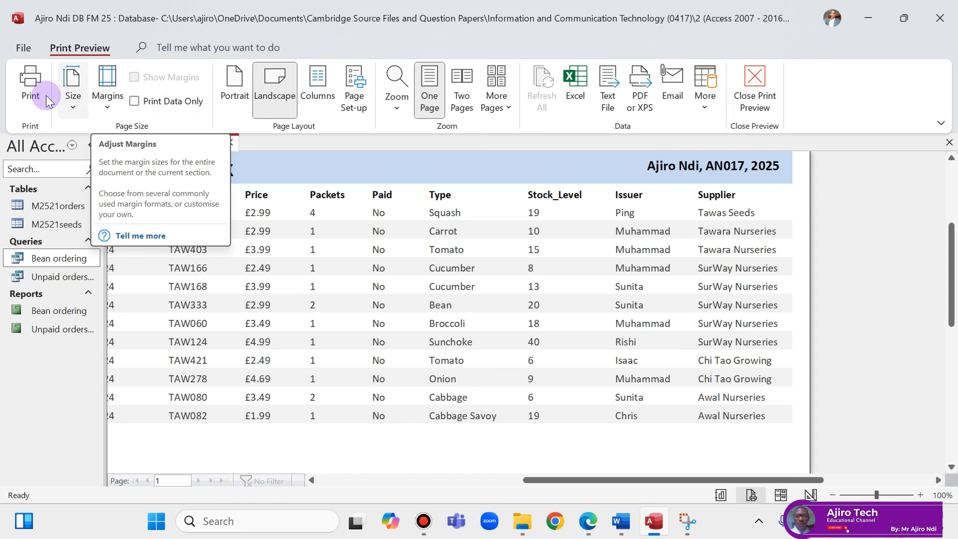
Print the report to a PDF named 'Database Report 2'.
click(31, 87)
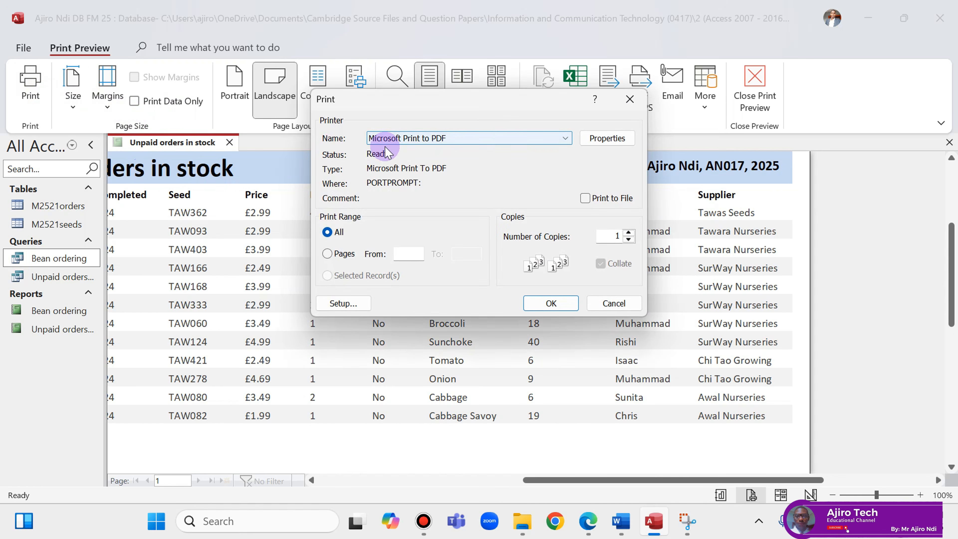
click(608, 138)
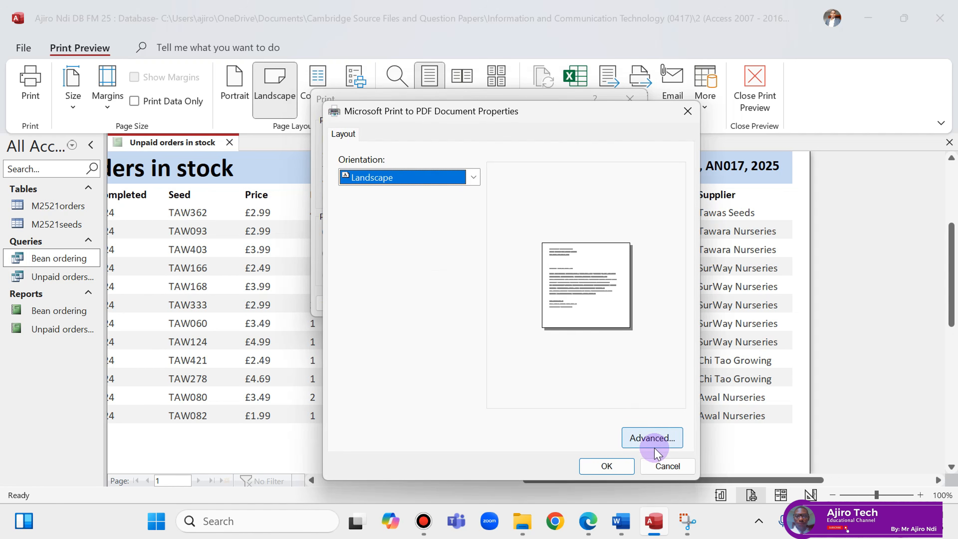
click(652, 438)
click(667, 113)
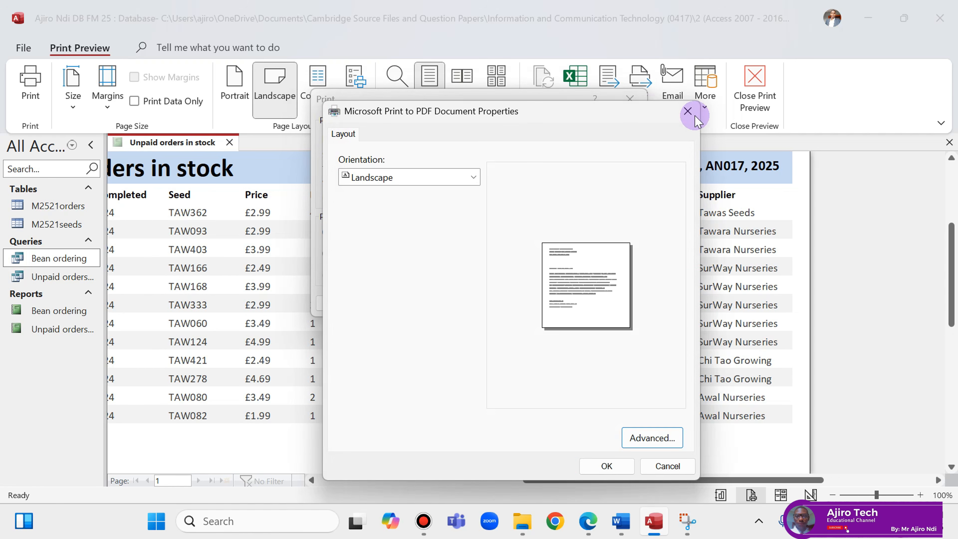
click(694, 118)
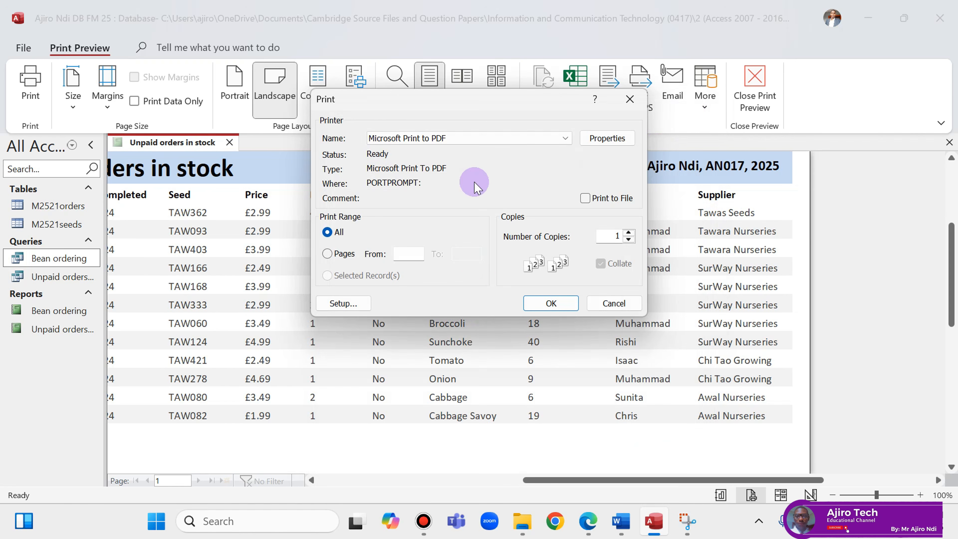
click(569, 306)
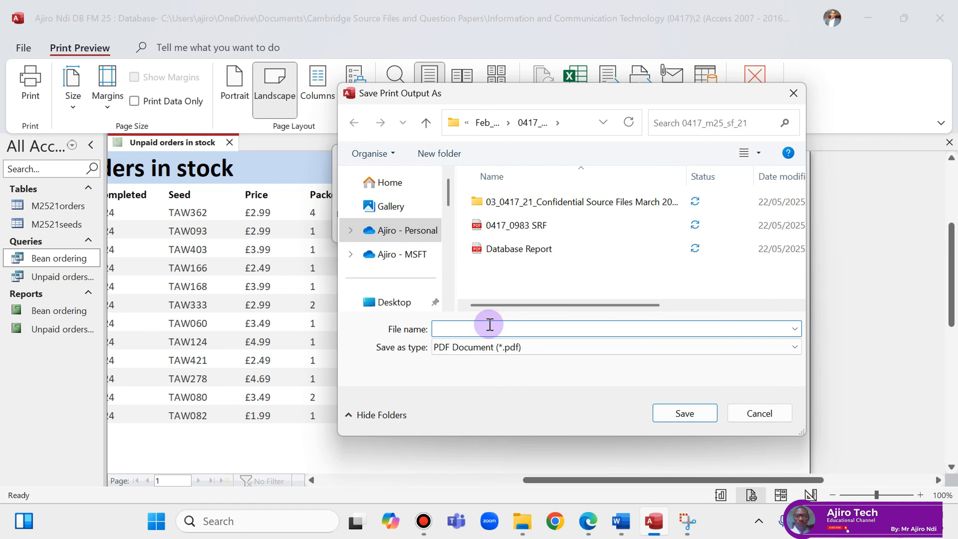
text(Database)
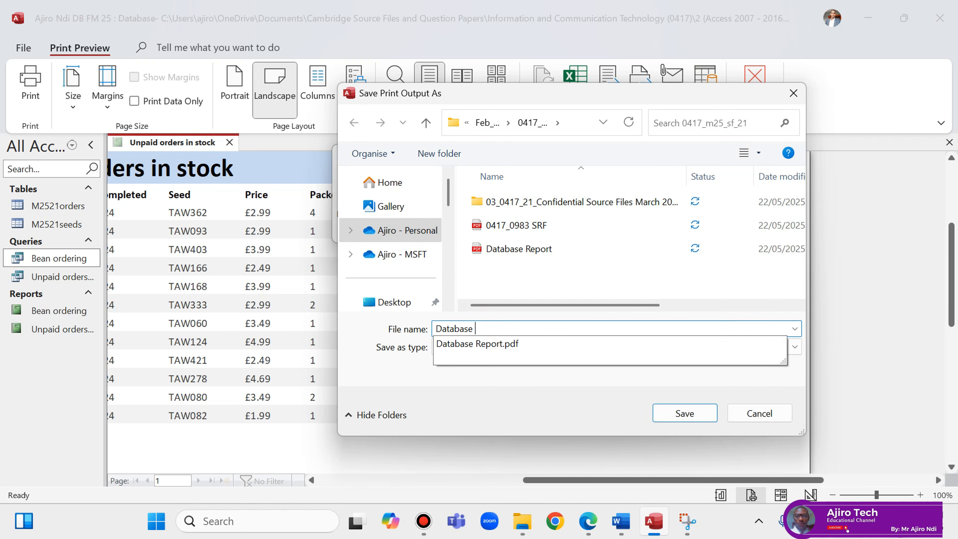
text( Report 2)
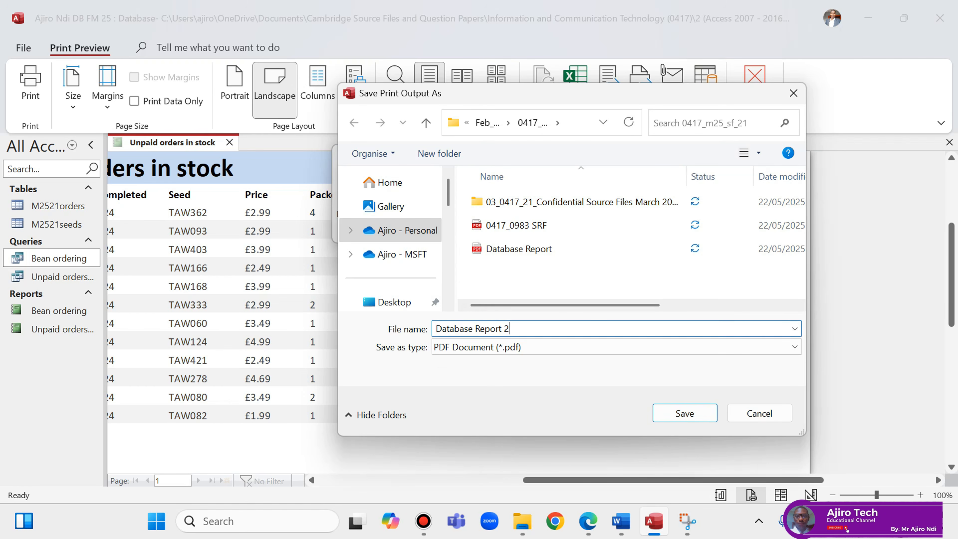
click(673, 420)
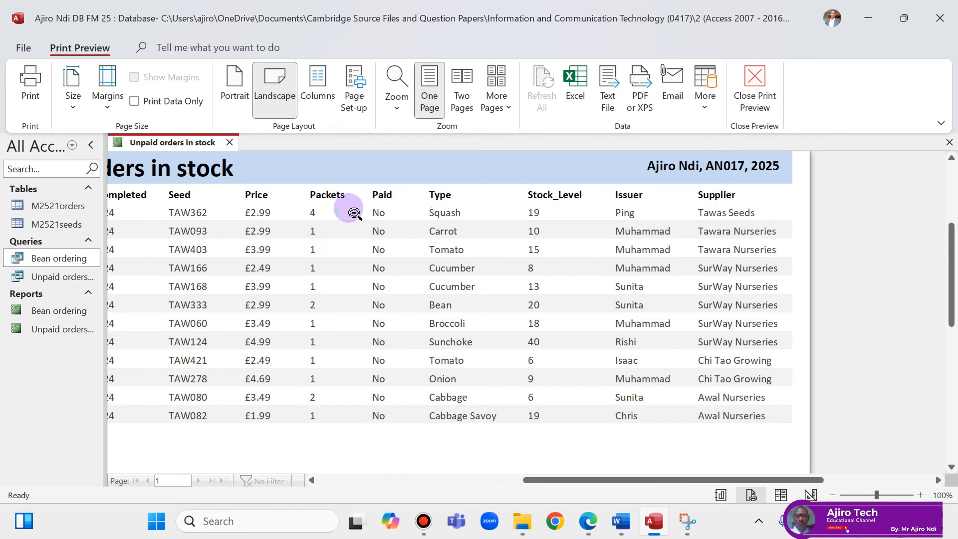
Close the Unpaid orders in stock report.
right_click(185, 144)
click(199, 146)
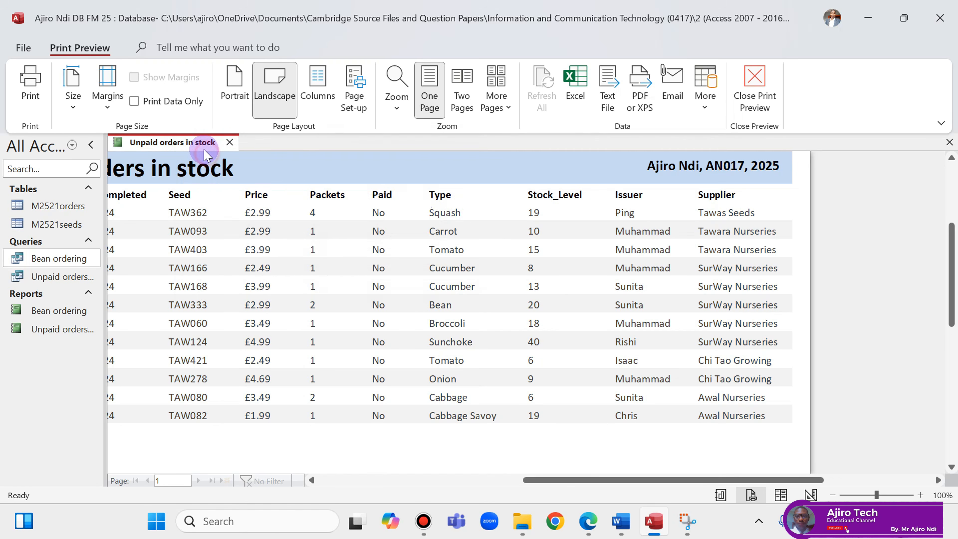
right_click(202, 143)
click(238, 177)
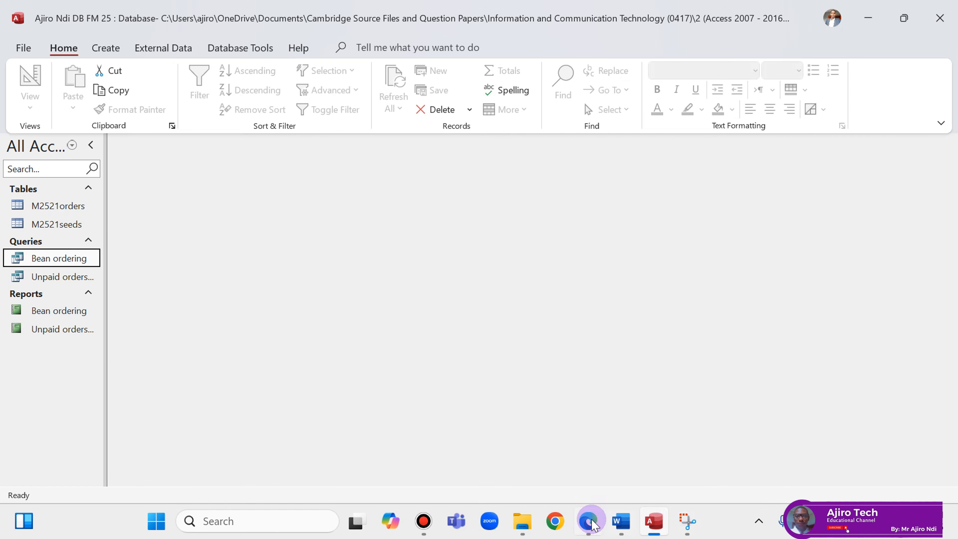
Look over the question paper in Edge.
click(588, 521)
scroll(582, 385, down, 10)
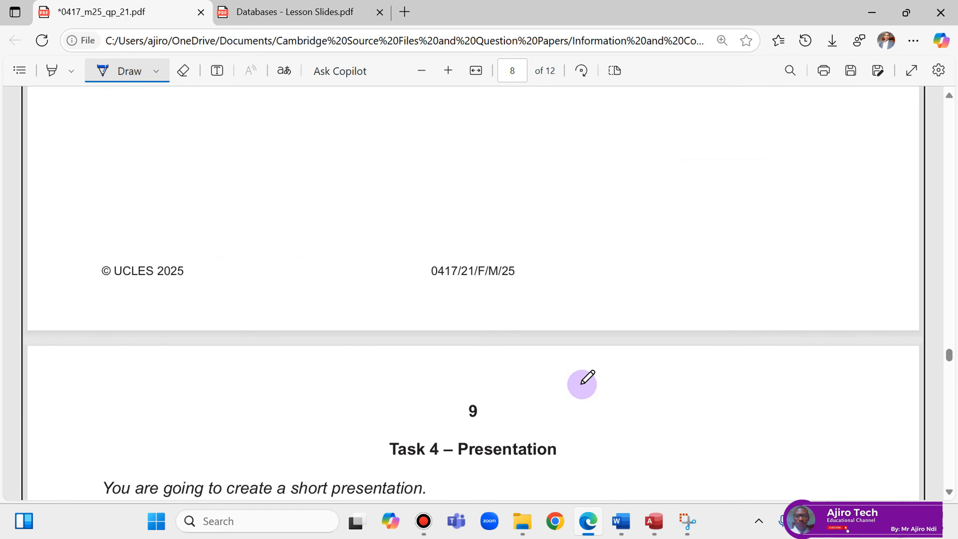
scroll(582, 384, up, 7)
scroll(582, 384, up, 2)
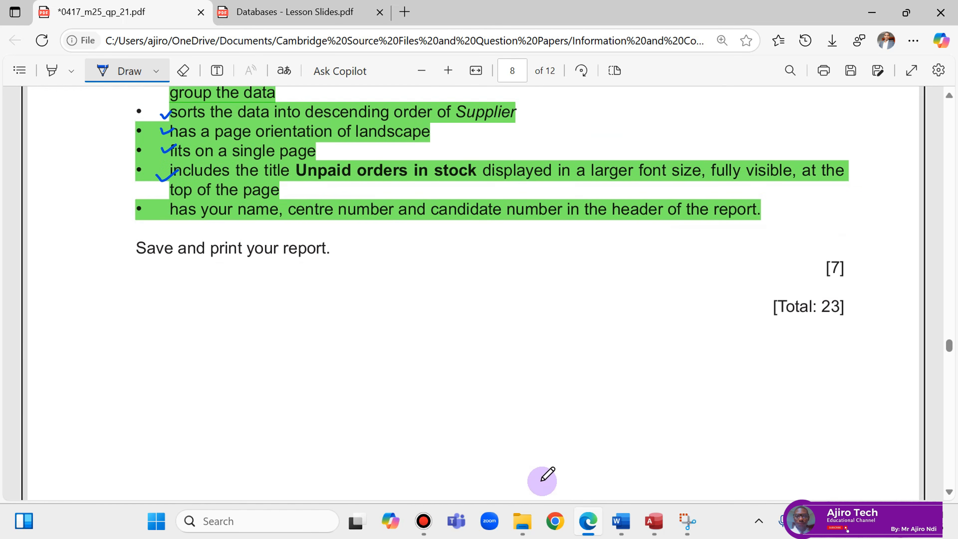
In File Explorer, go back to 0417_m25_sf_21, switch to Large icons and pick Database Report.
click(523, 523)
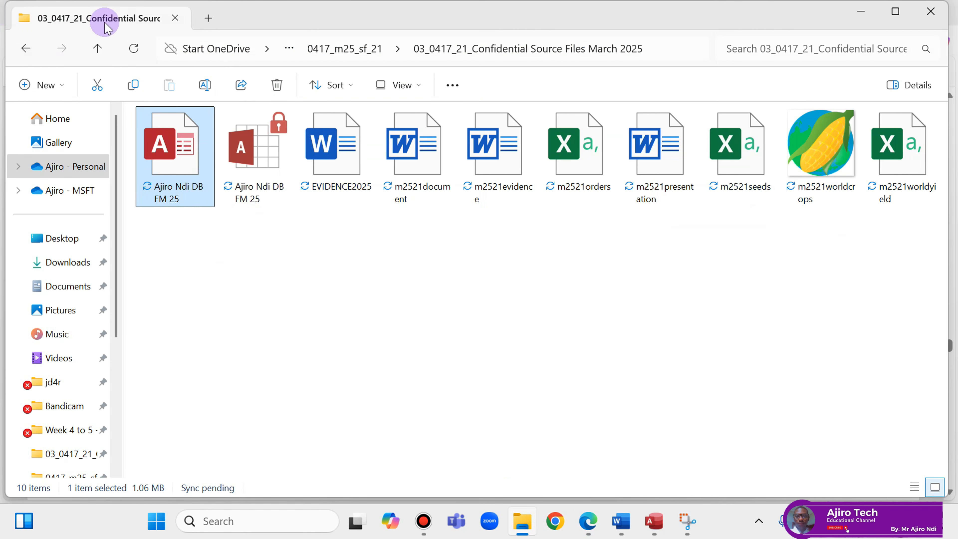
click(26, 48)
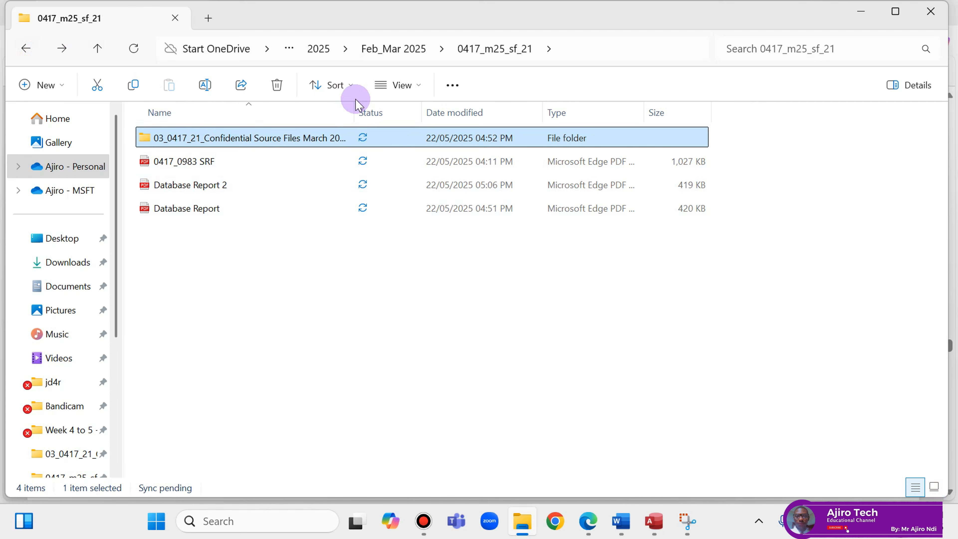
click(396, 84)
click(406, 139)
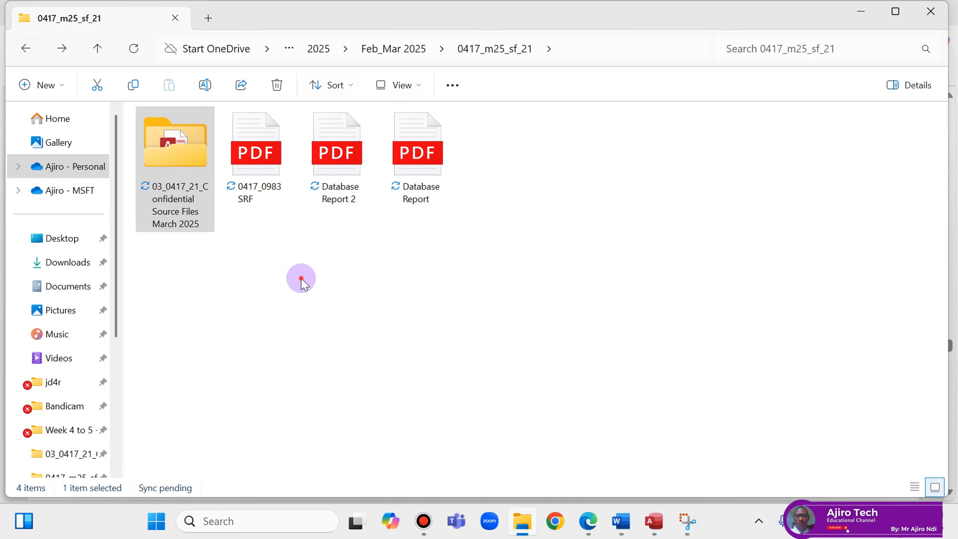
click(406, 171)
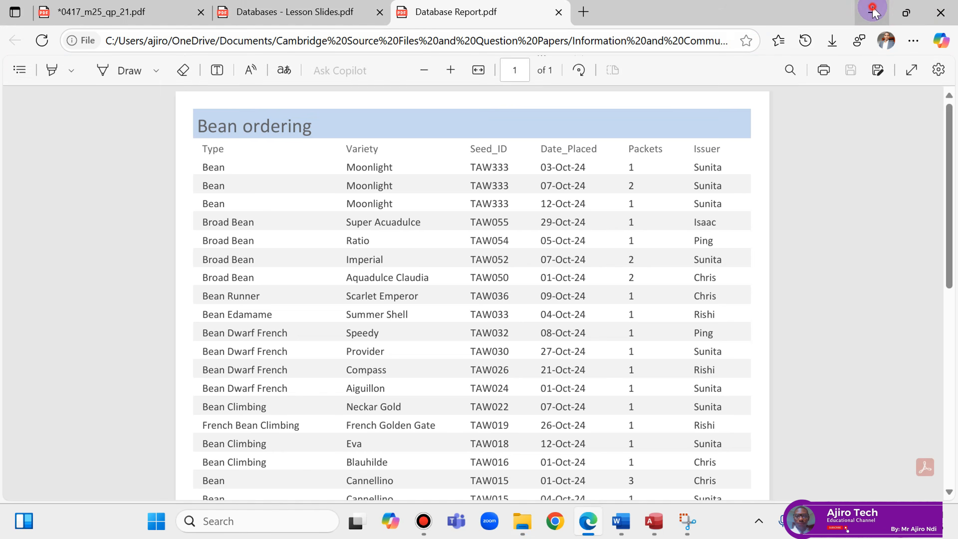
Open Database Report 2.pdf and compare it with the earlier Database Report PDF.
click(871, 10)
double_click(316, 188)
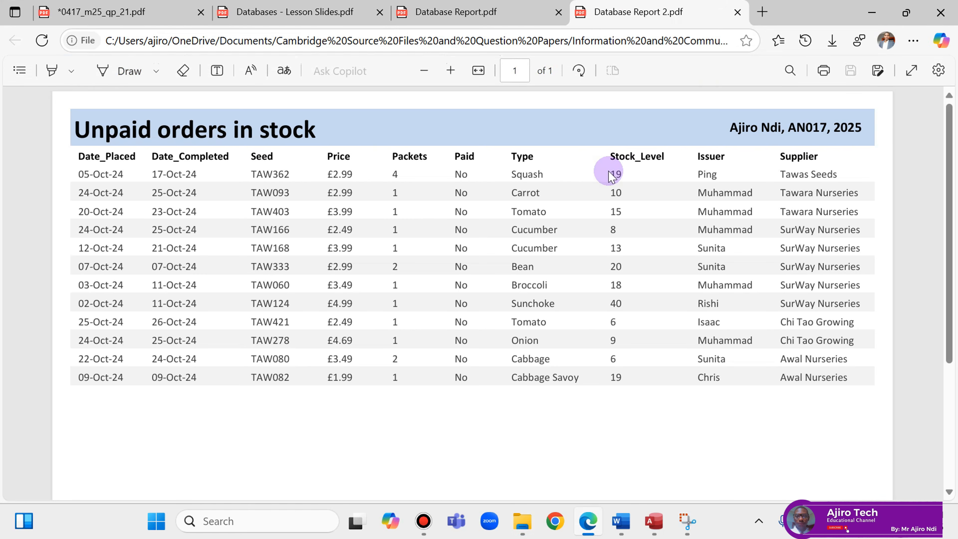
click(488, 15)
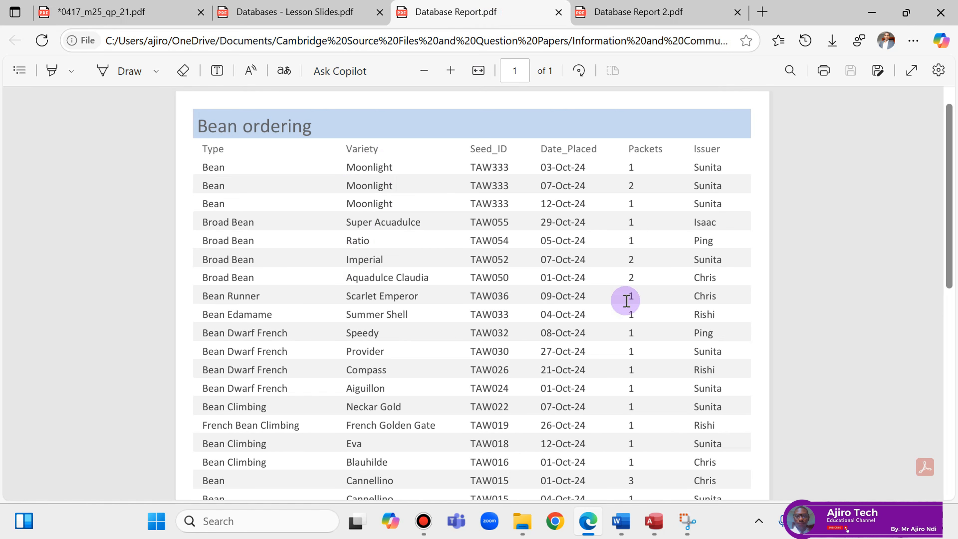
scroll(655, 280, down, 10)
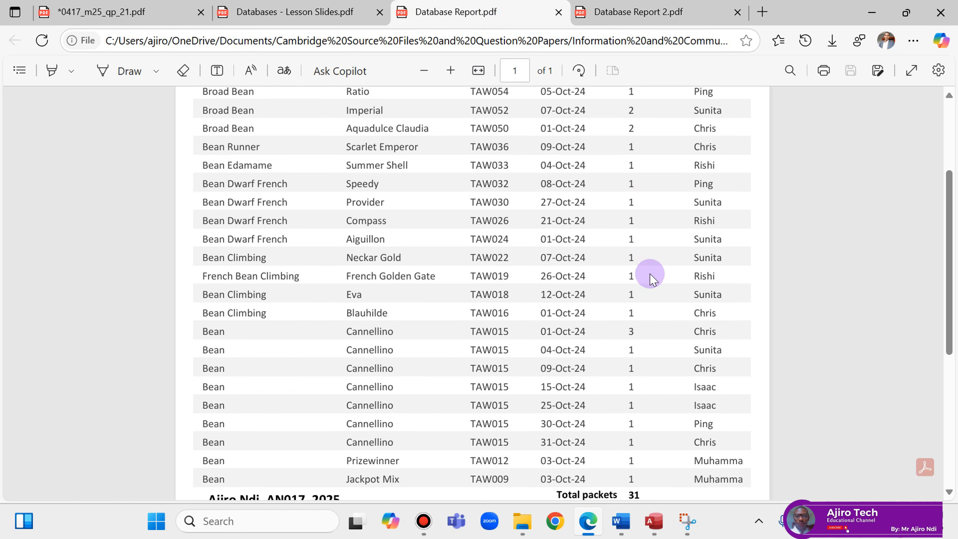
scroll(653, 280, up, 6)
scroll(650, 278, down, 2)
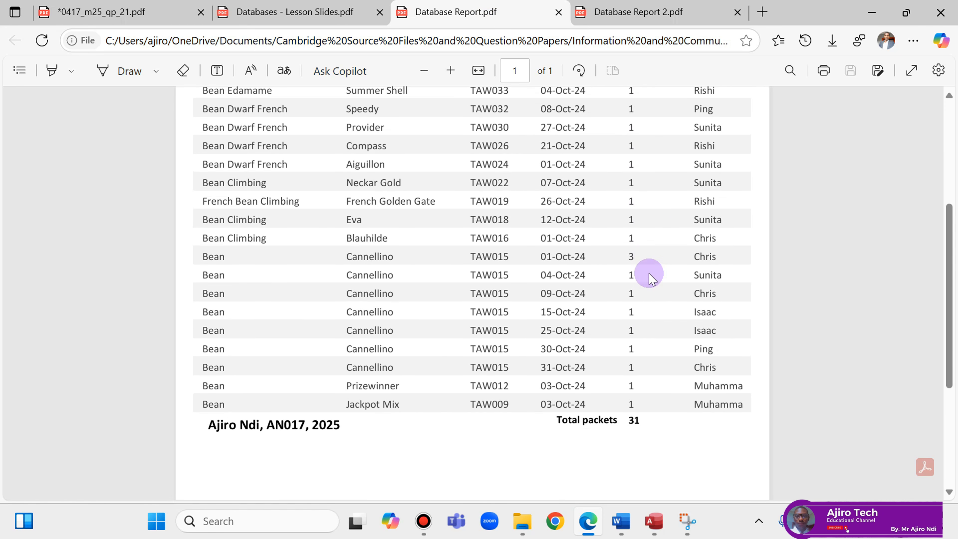
scroll(652, 279, up, 6)
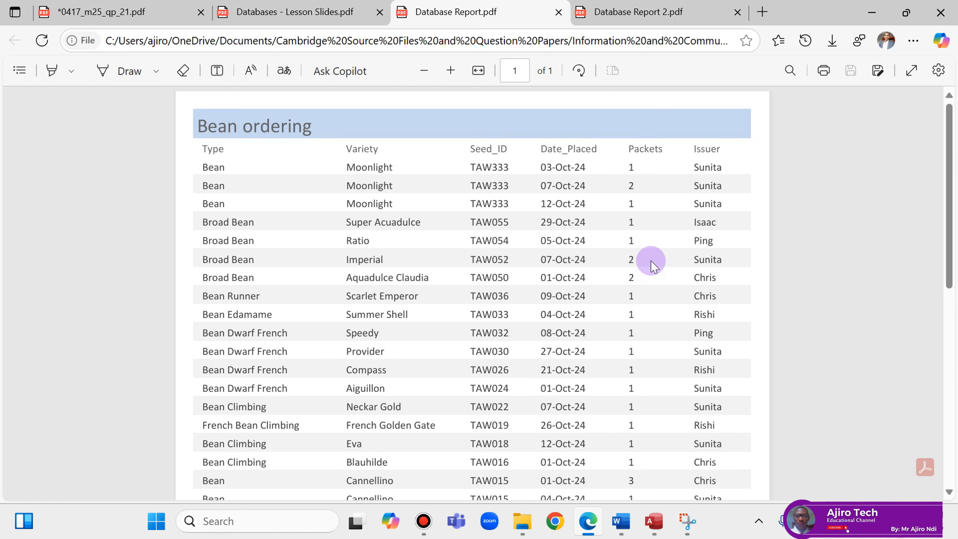
click(639, 12)
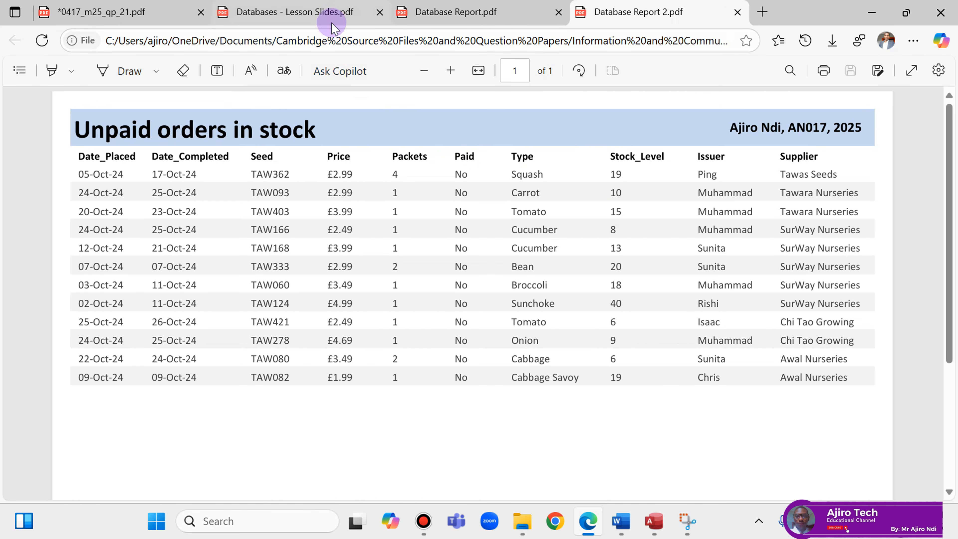
Return to the 0417_m25_qp_21 question paper and scroll up to question 19.
click(133, 13)
scroll(494, 339, up, 2)
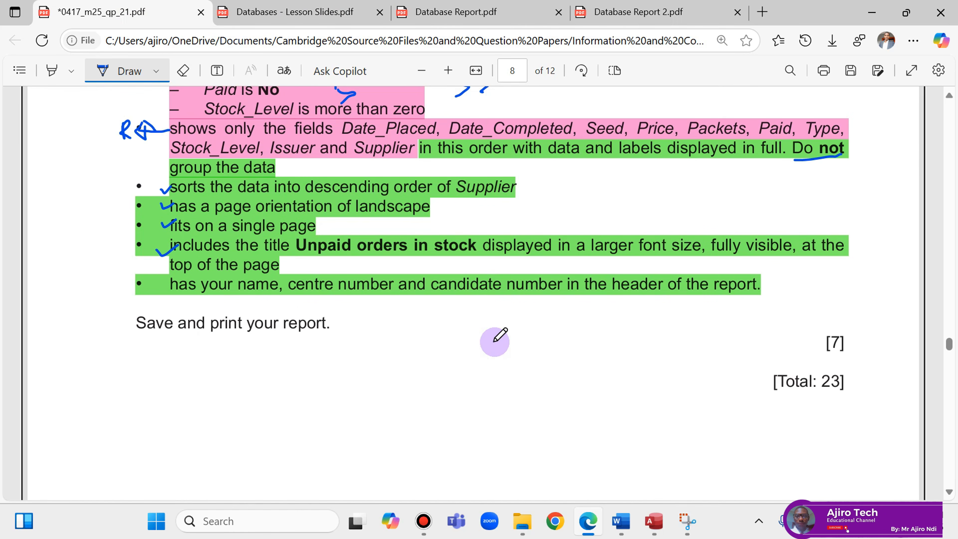
scroll(494, 342, up, 2)
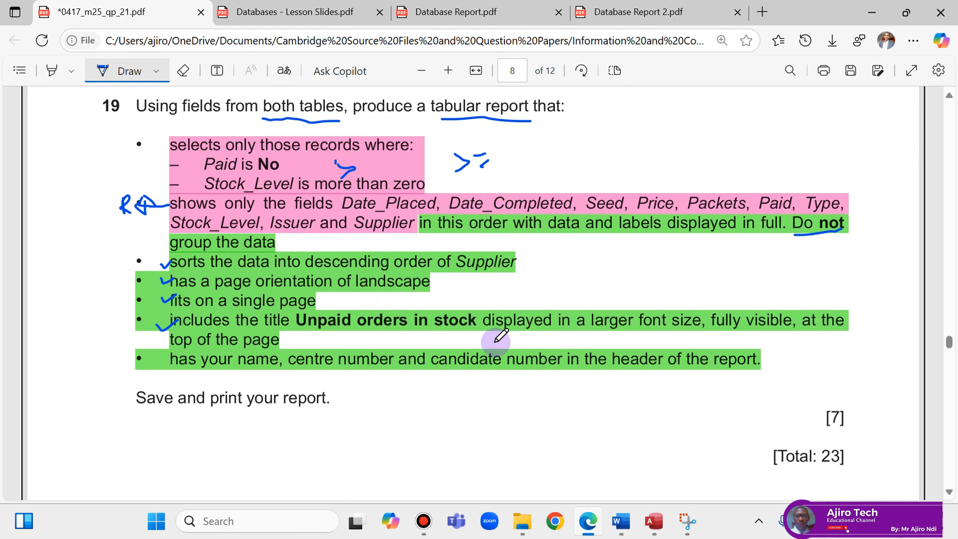